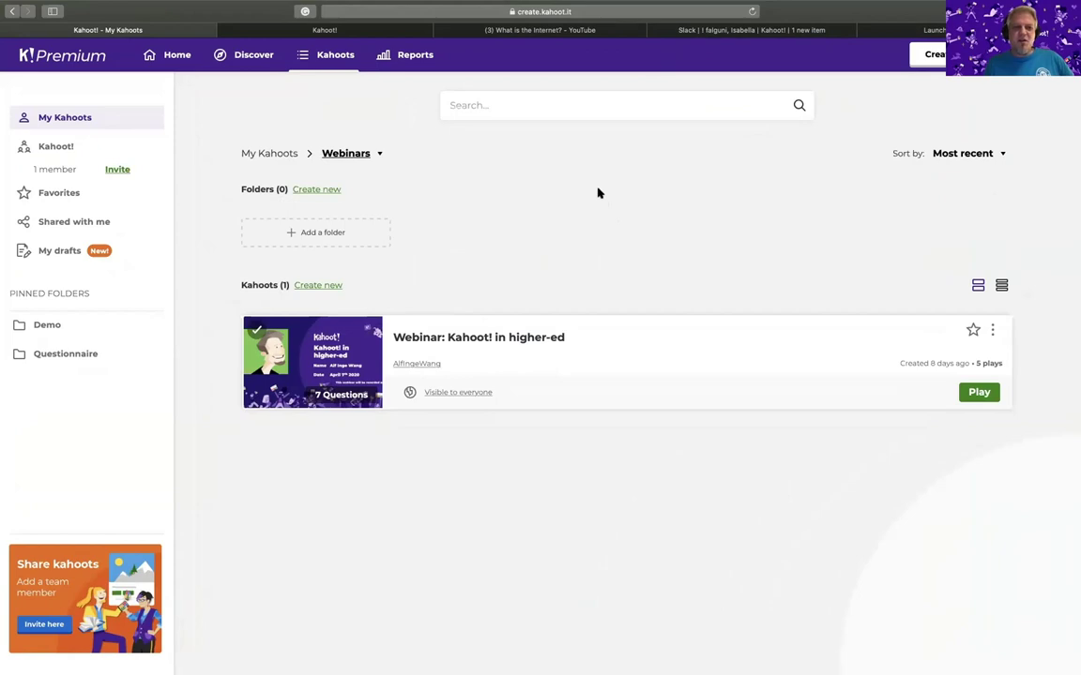
- Search the public kahoots in Discover for "Python programming"
left_click(218, 55)
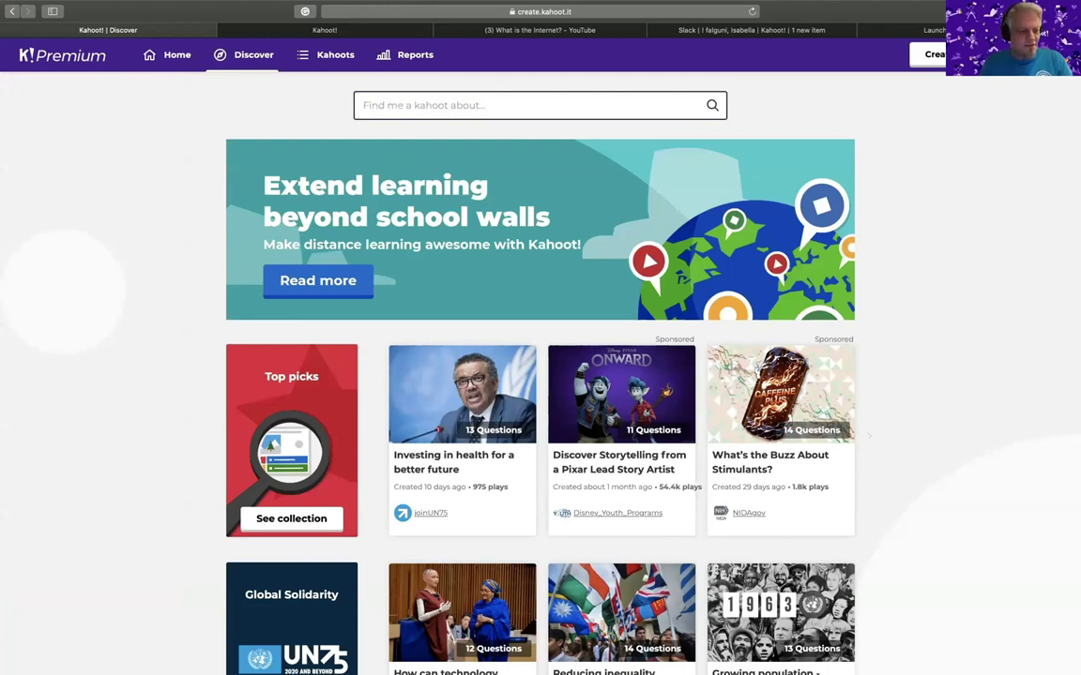
type("P")
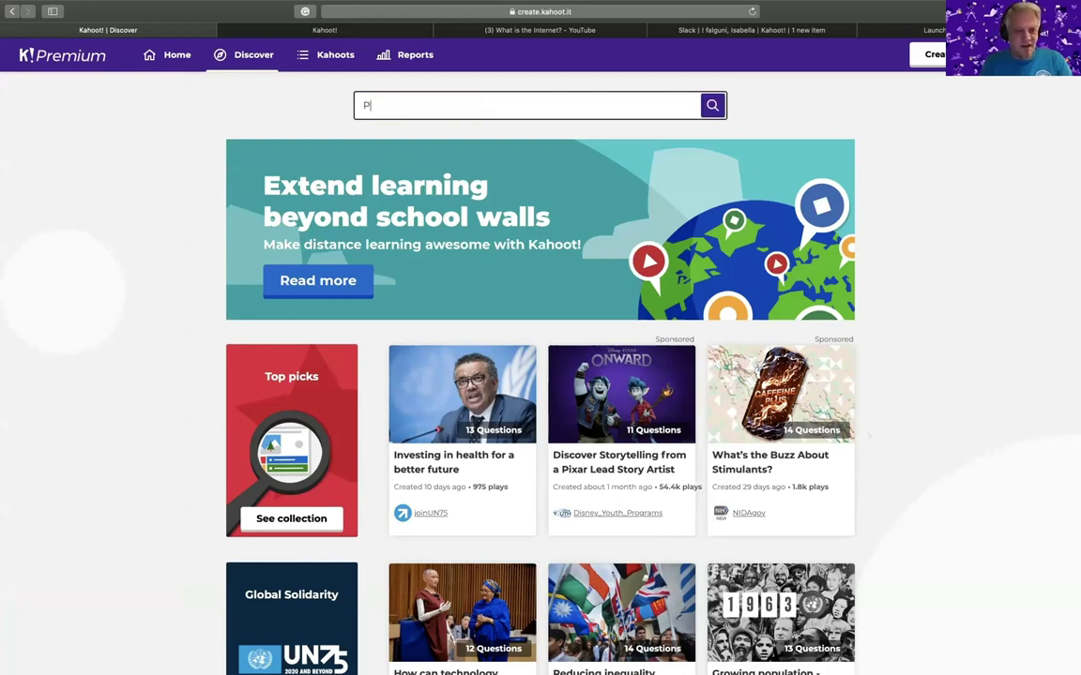
type("ython programming")
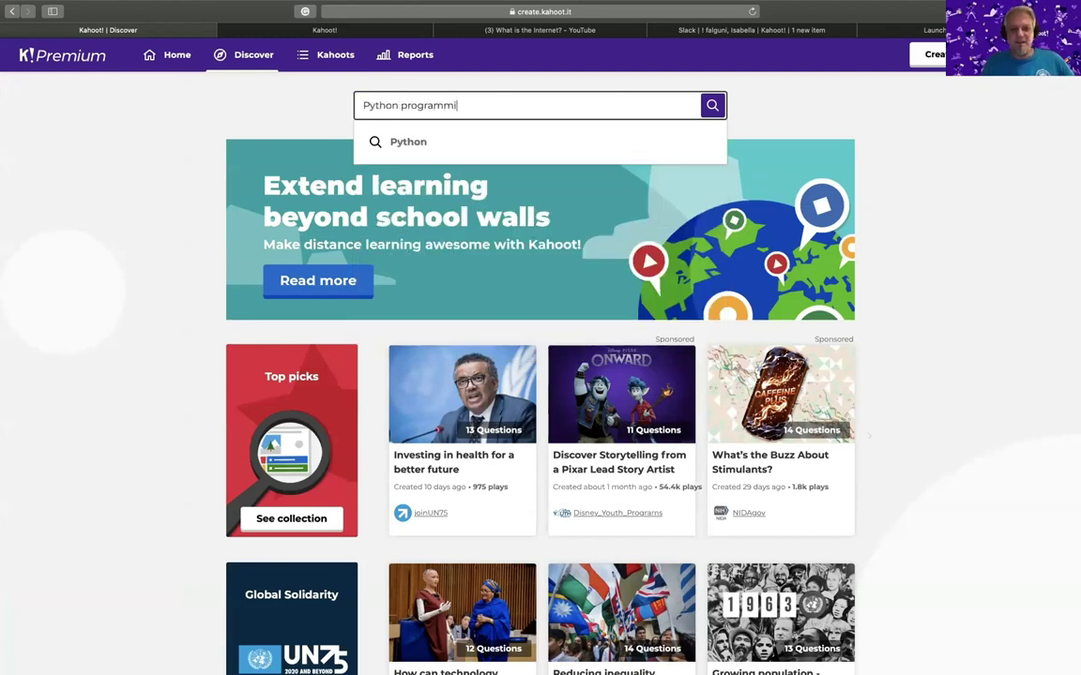
left_click(496, 143)
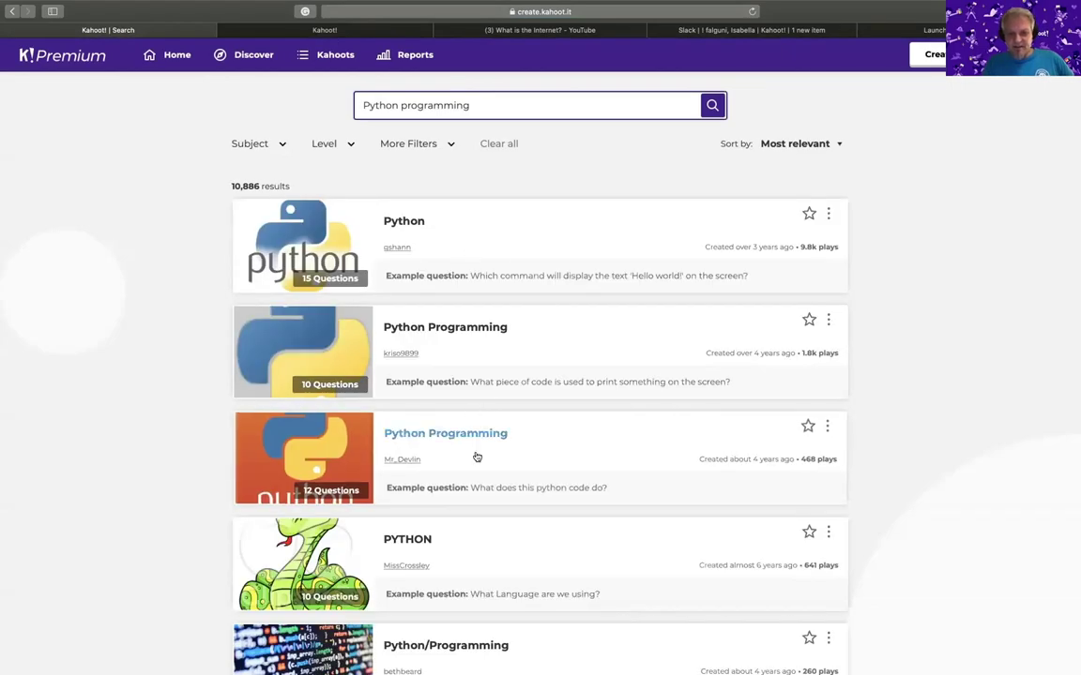
- Browse the search results, view the questions of the first Python kahoot, and return to the results
scroll(499, 475, "down", 10)
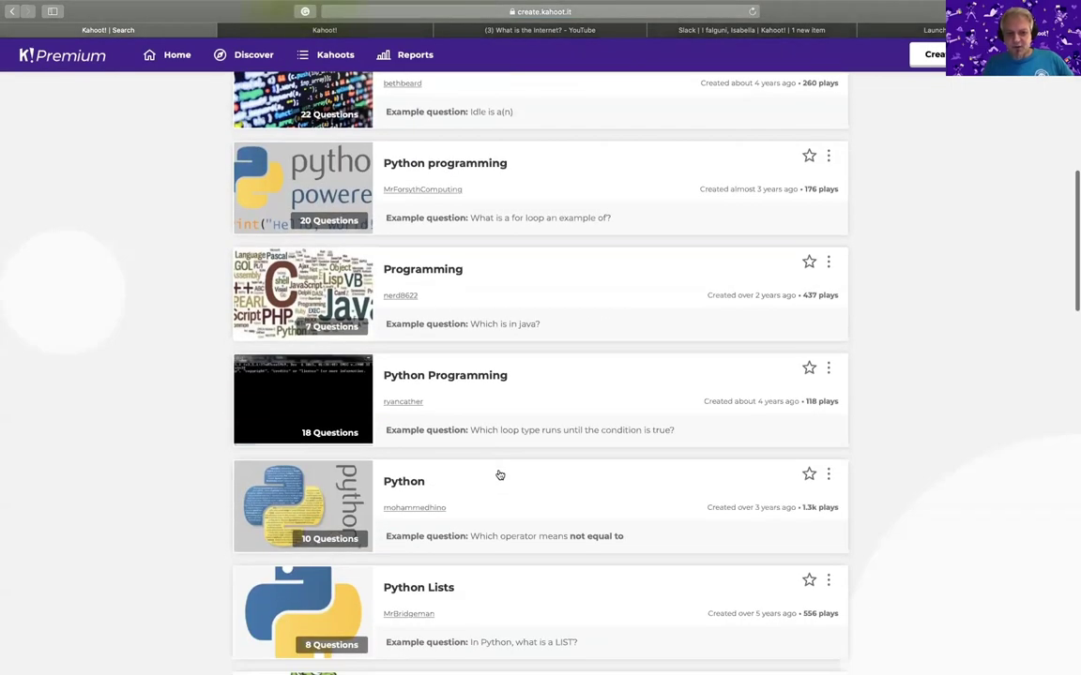
scroll(499, 475, "up", 10)
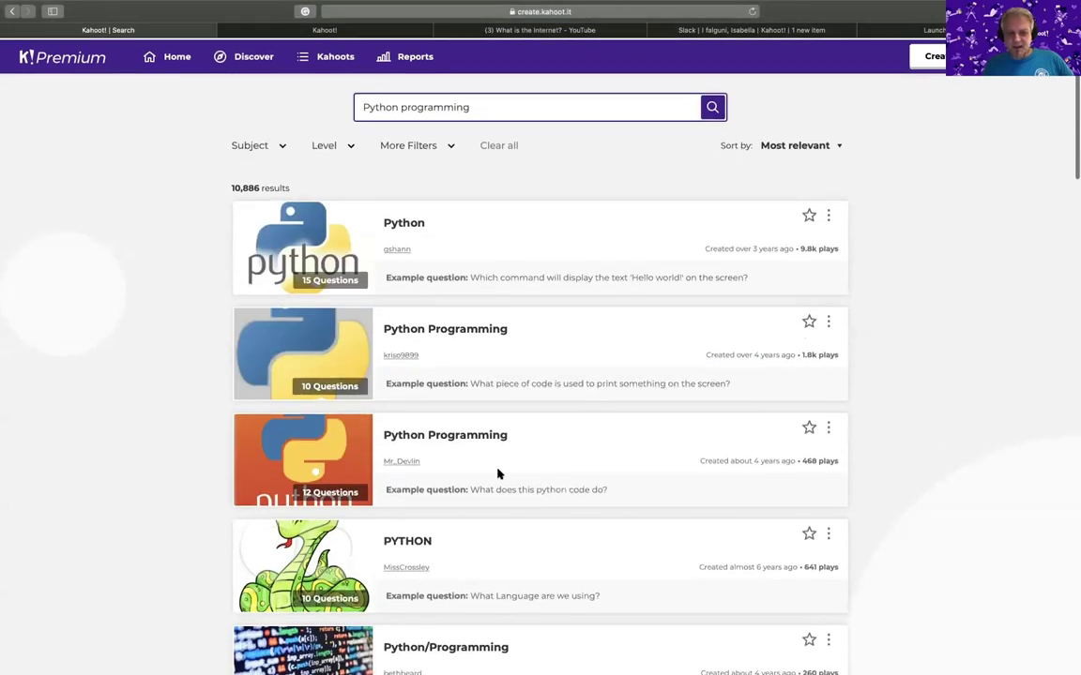
left_click(408, 223)
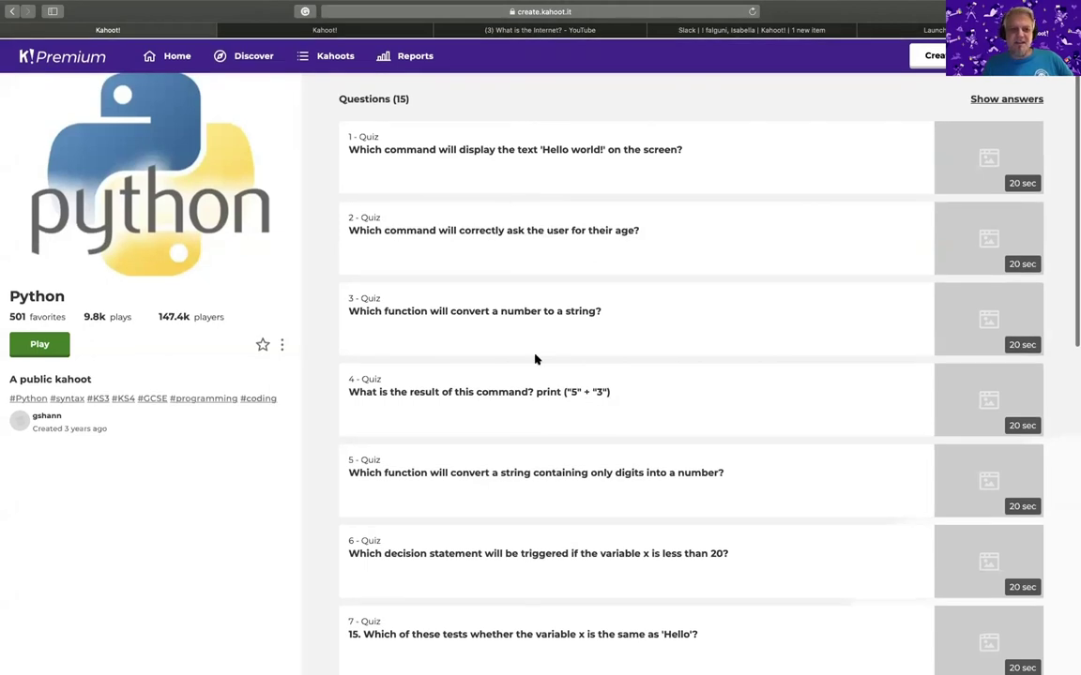
left_click(12, 13)
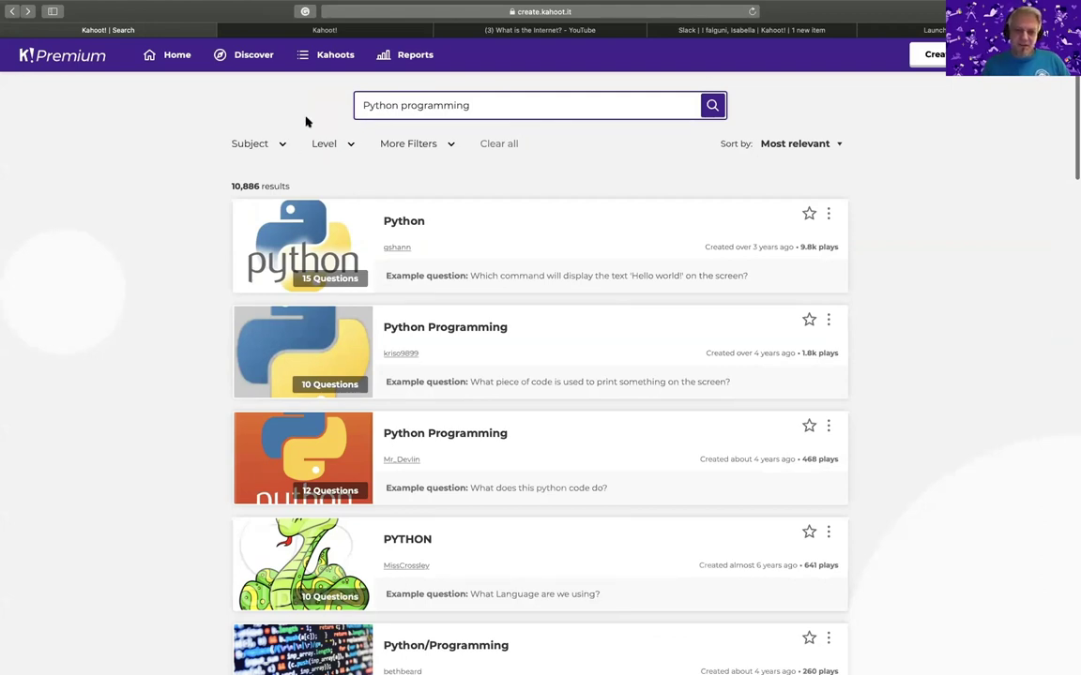
- Filter the search results by the Chemistry subject under Sciences
left_click(261, 150)
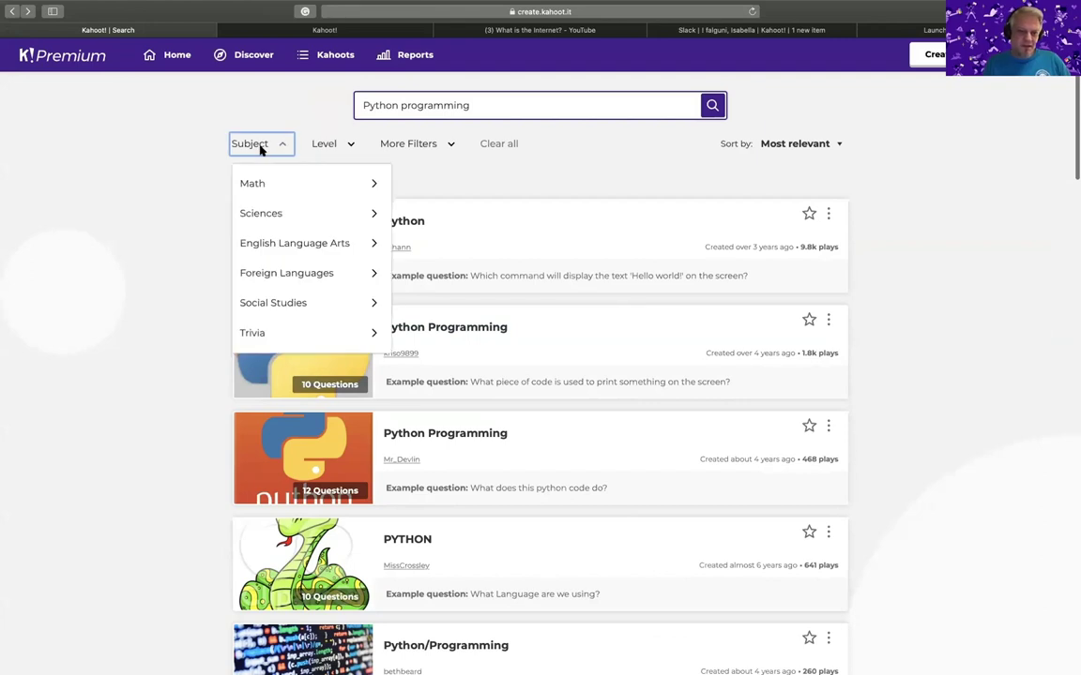
left_click(265, 218)
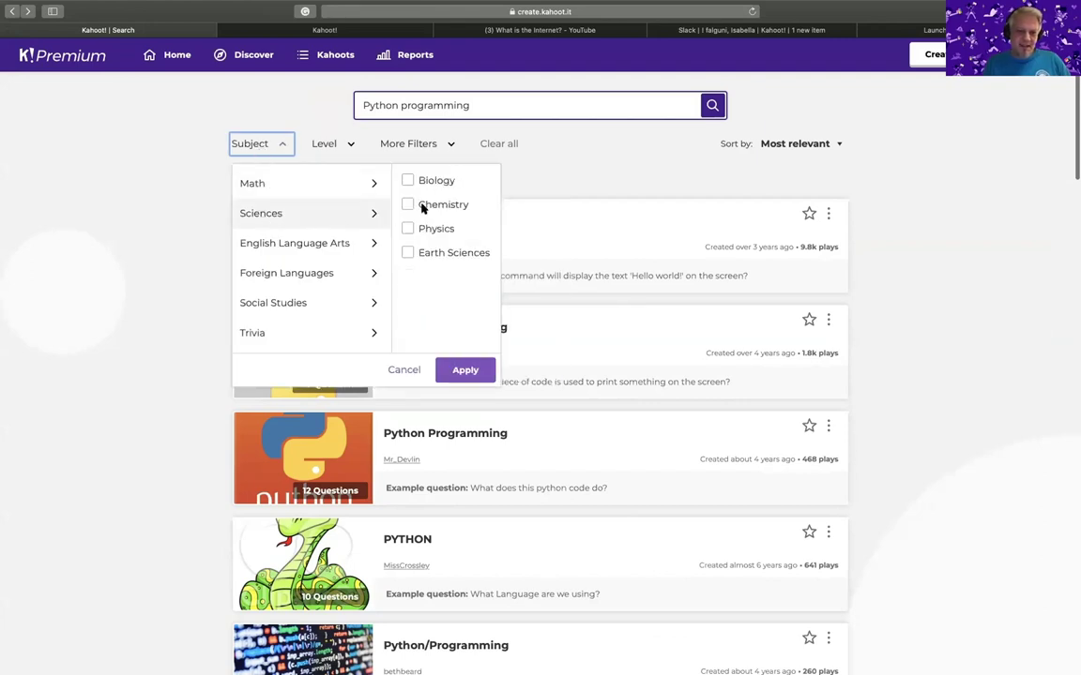
left_click(464, 370)
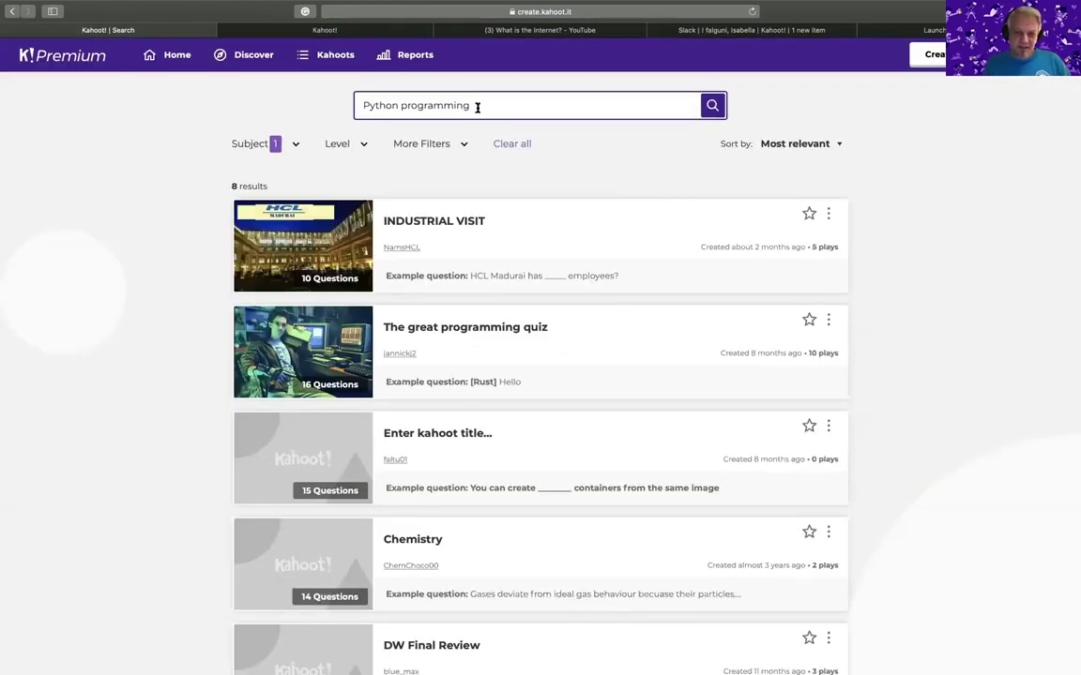
- Replace the search term with "Intermoecular" and run the search
left_click_drag(477, 107, 271, 98)
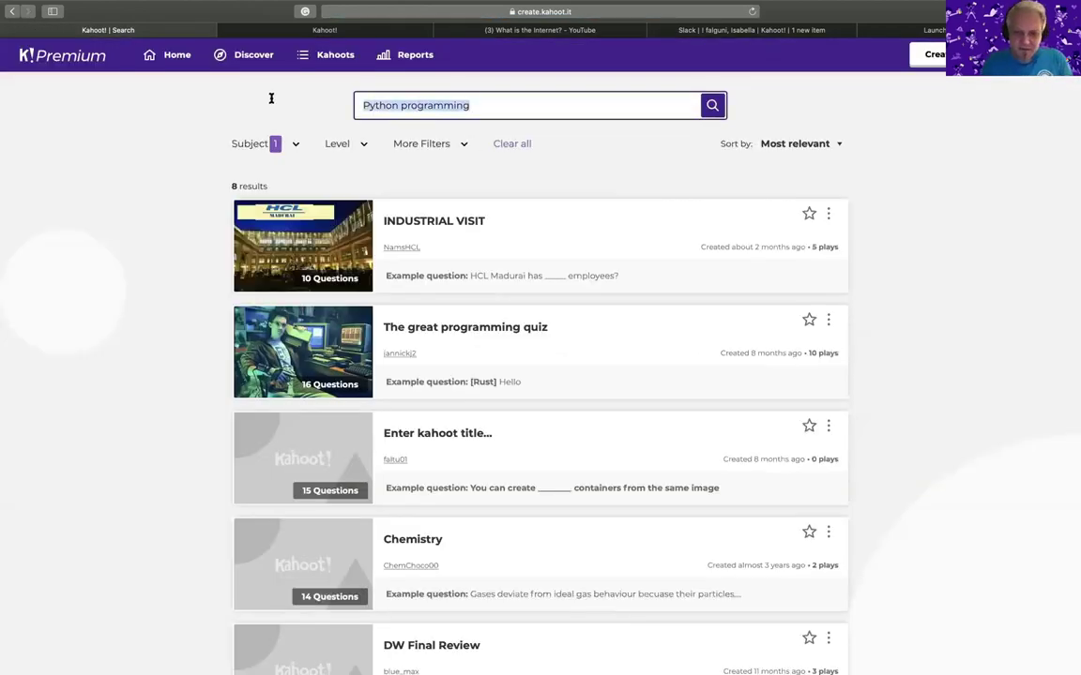
key("BackSpace")
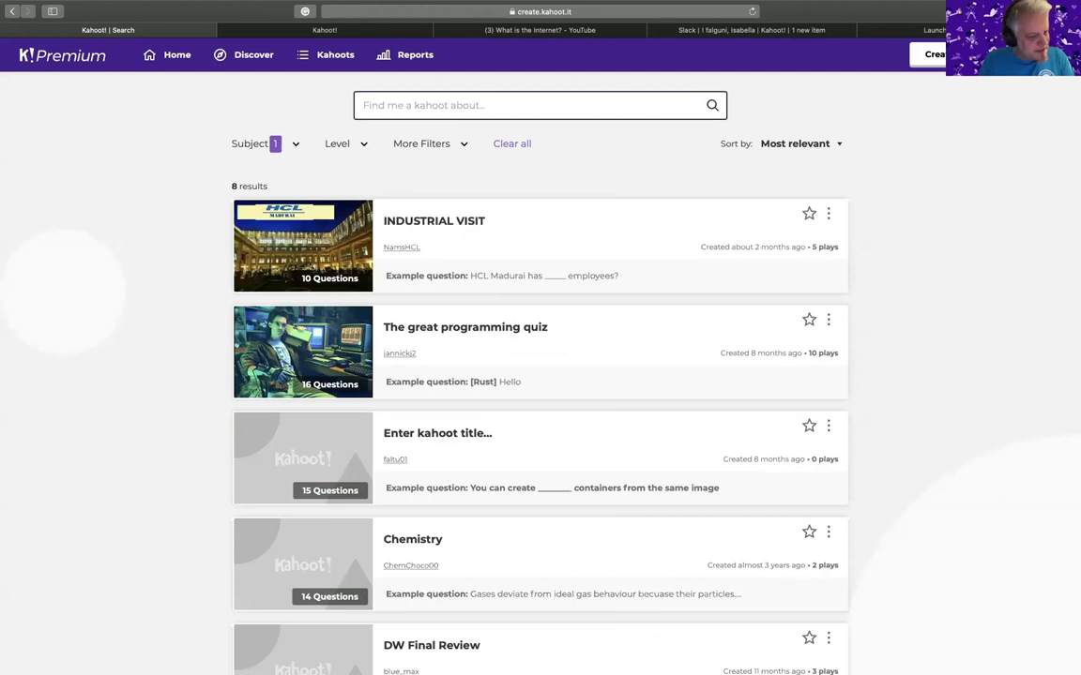
type("Intermo")
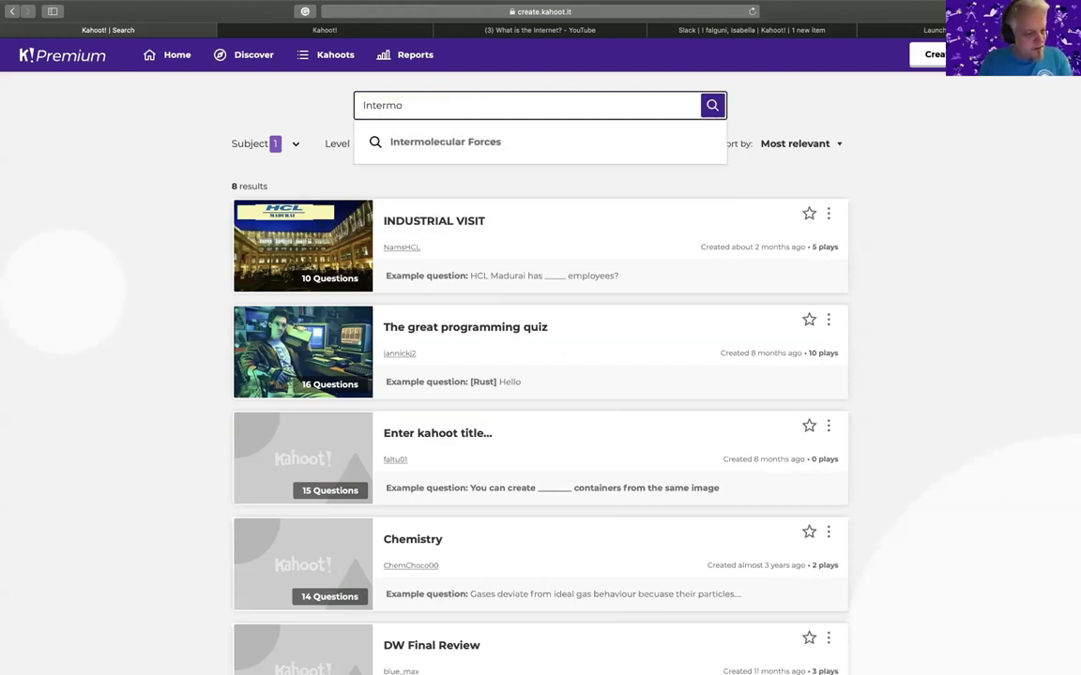
type("le")
key("BackSpace")
type("lecular")
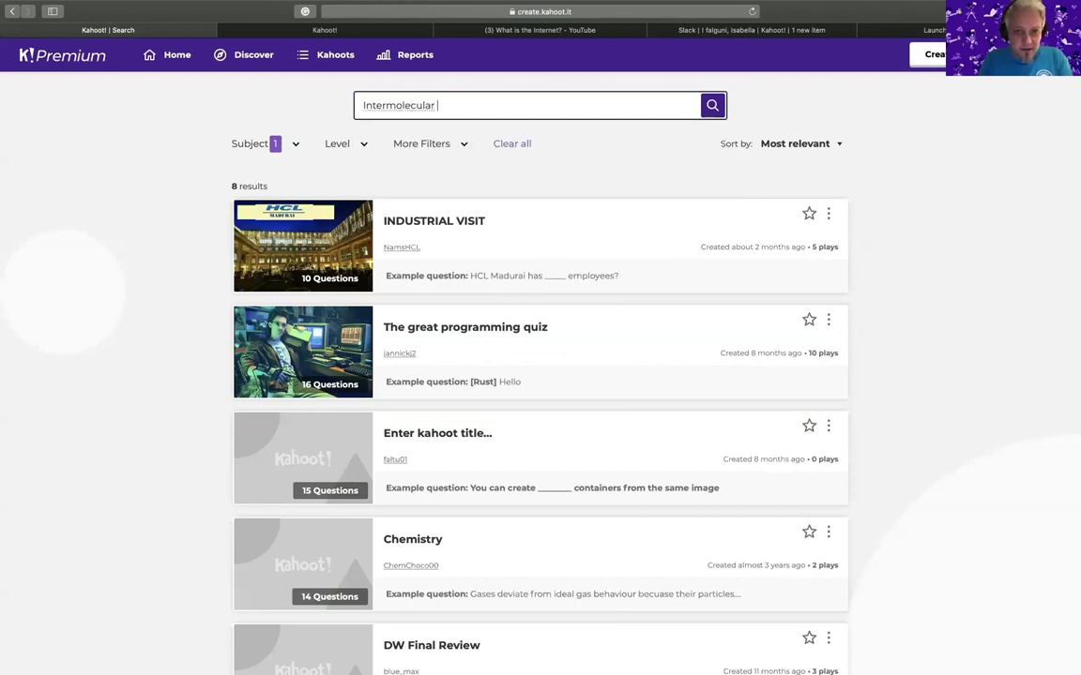
right_click(392, 107)
left_click(445, 111)
key("Return")
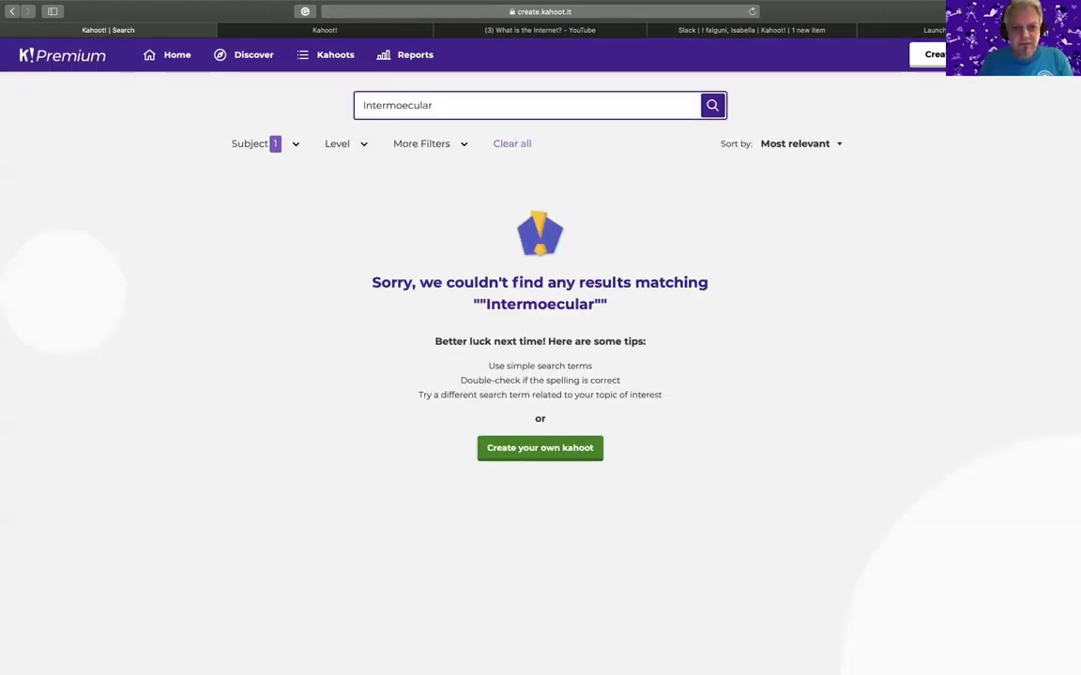
- Correct the search term to "intermolecular forces" and run the search within the filtered subject
type("forces")
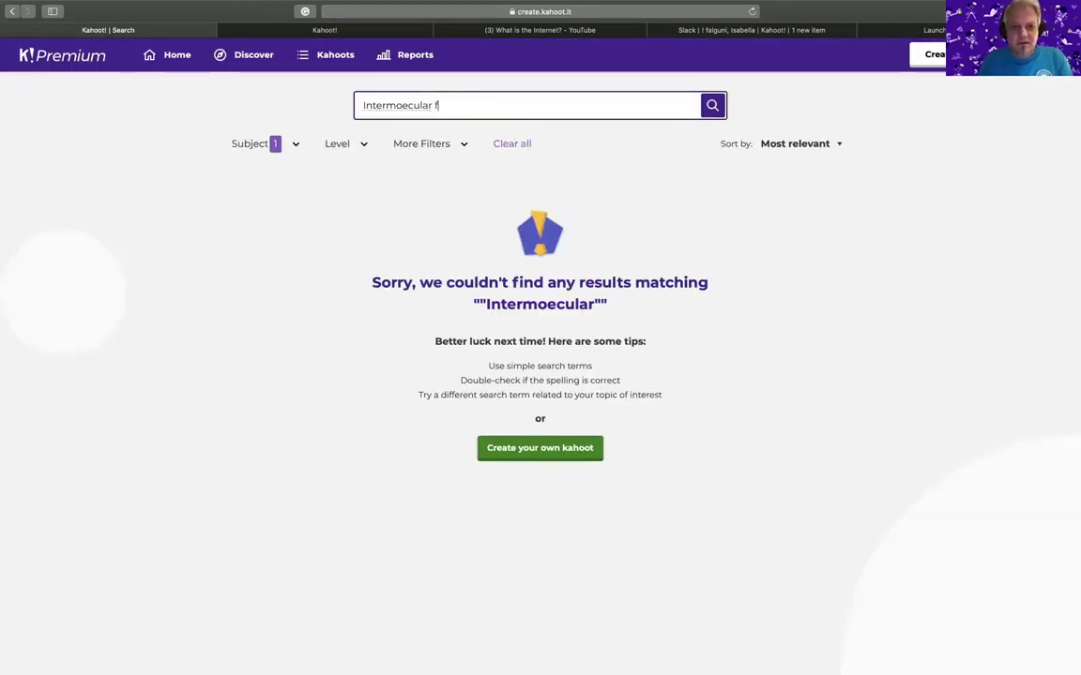
right_click(397, 108)
key("Escape")
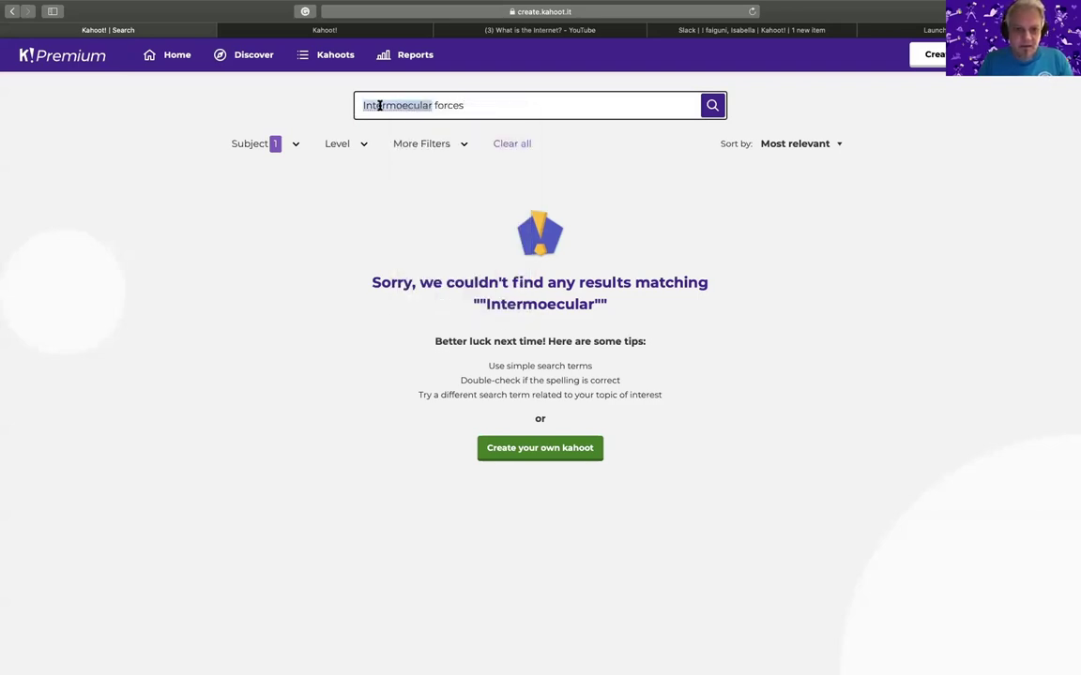
right_click(381, 106)
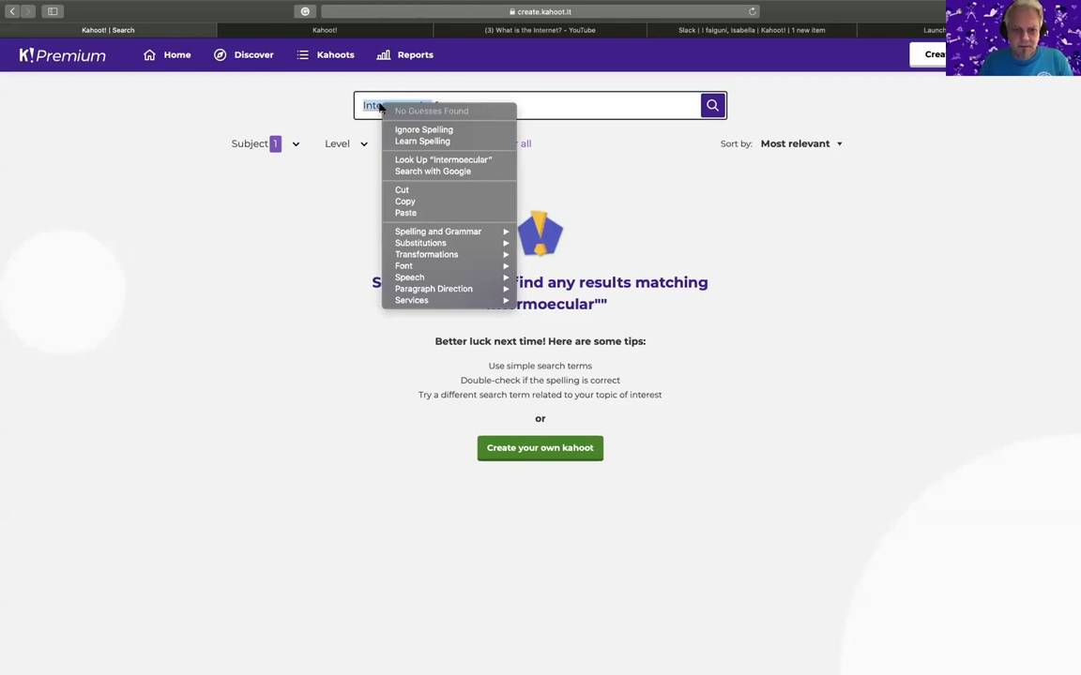
key("Escape")
type("inter")
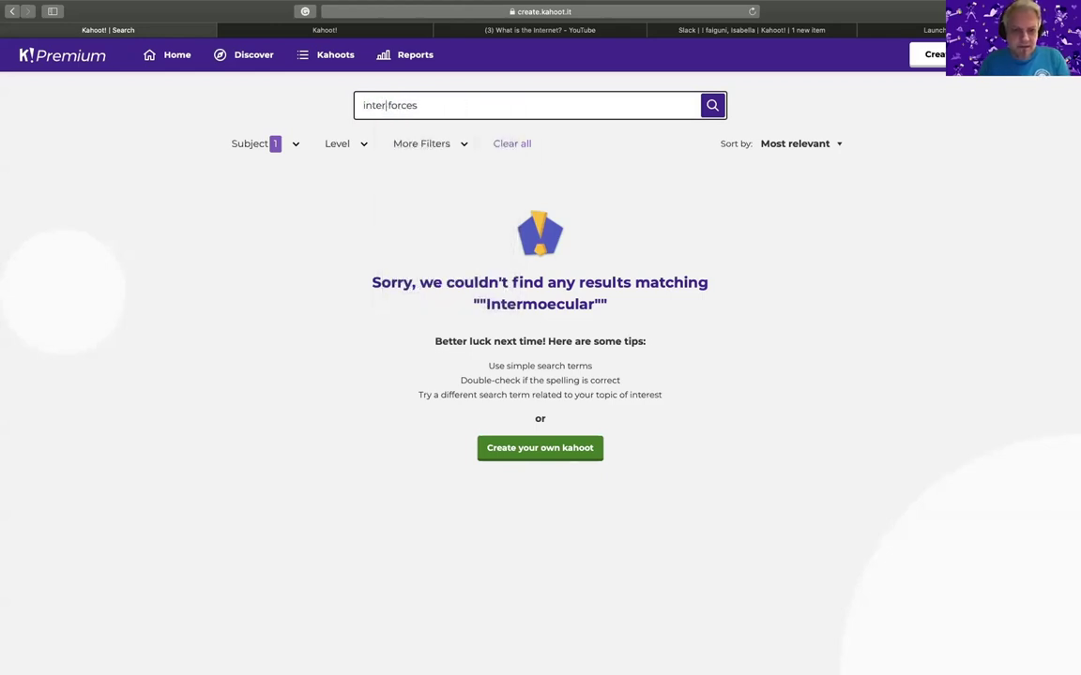
type("molecu")
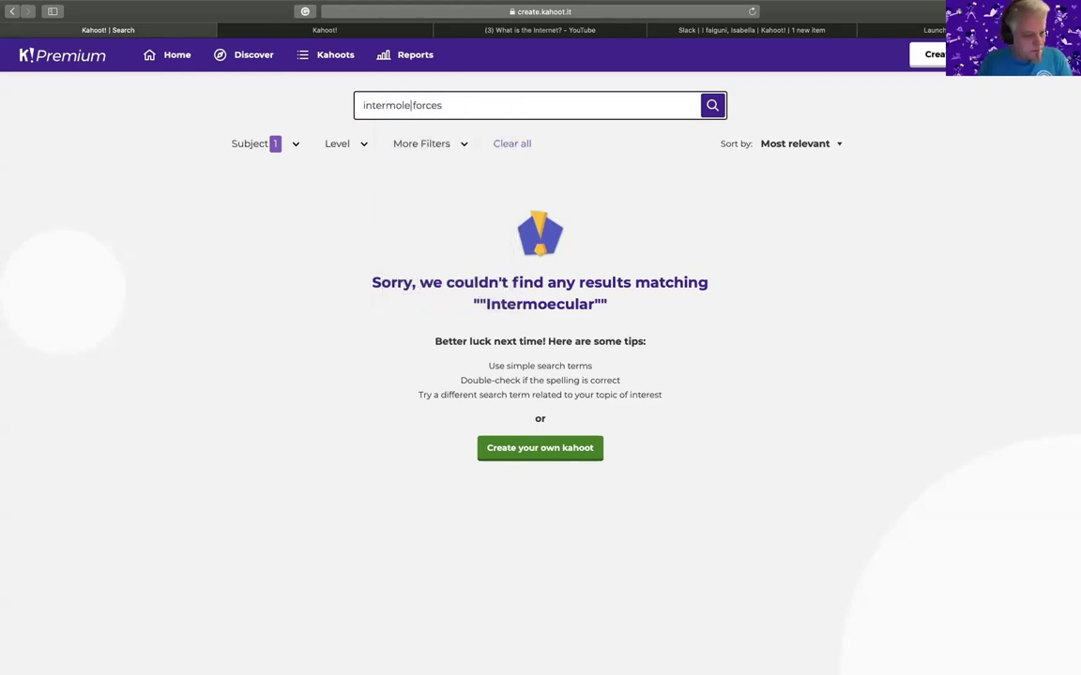
type("lar")
key("Return")
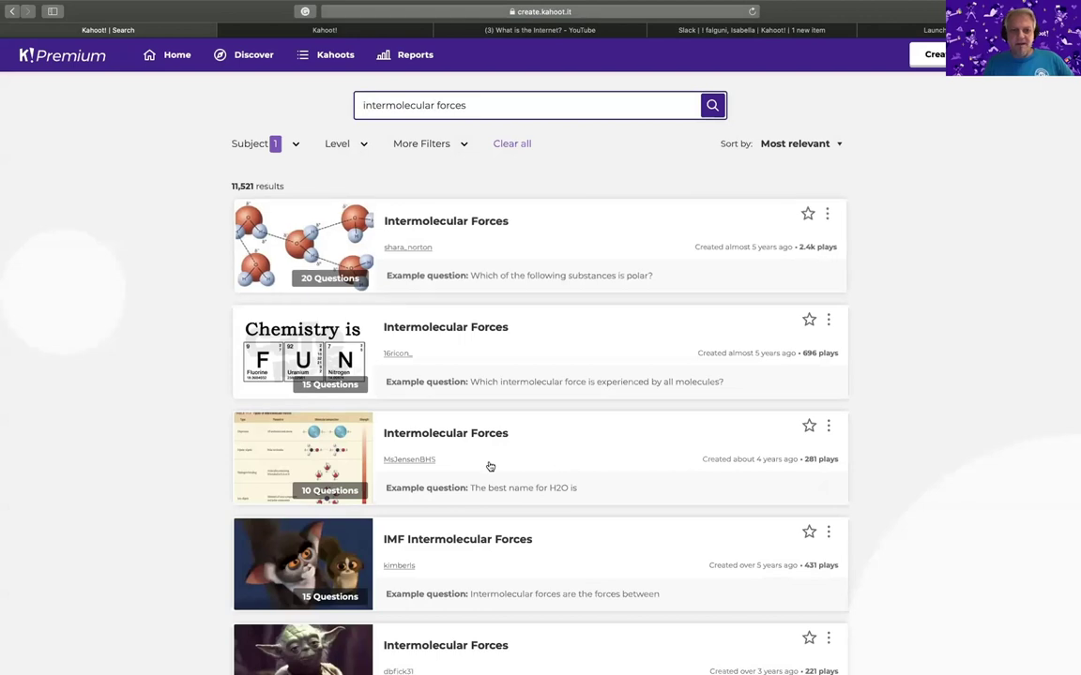
- Browse the results and open the first Intermolecular Forces kahoot, the one with 20 questions
scroll(462, 421, "down", 5)
scroll(461, 422, "down", 3)
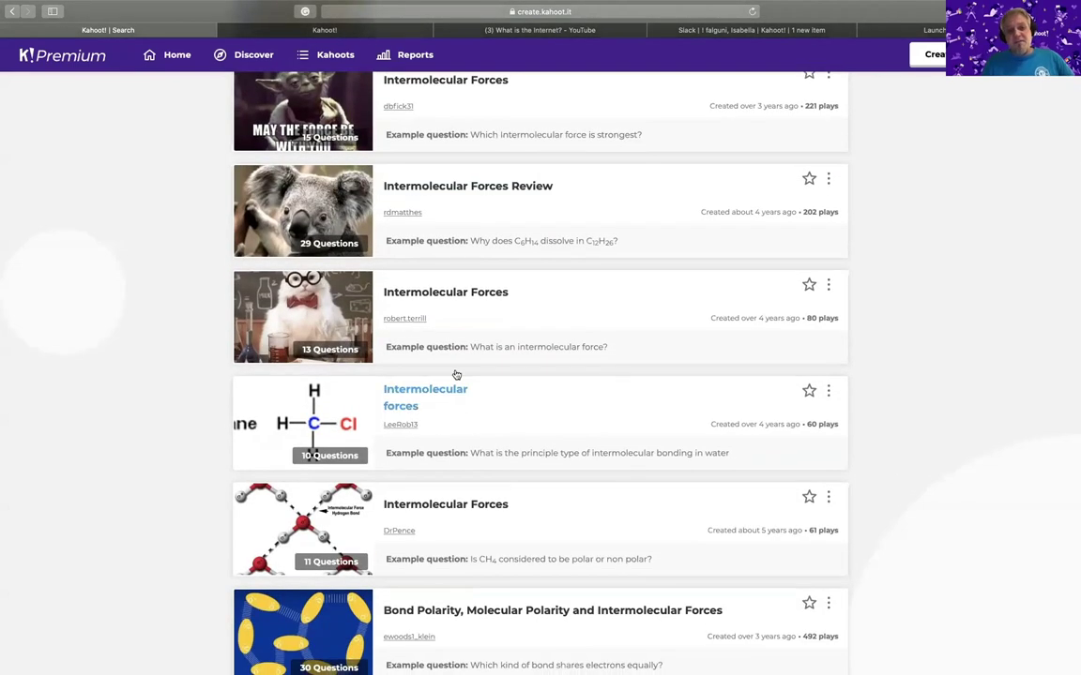
scroll(495, 296, "up", 8)
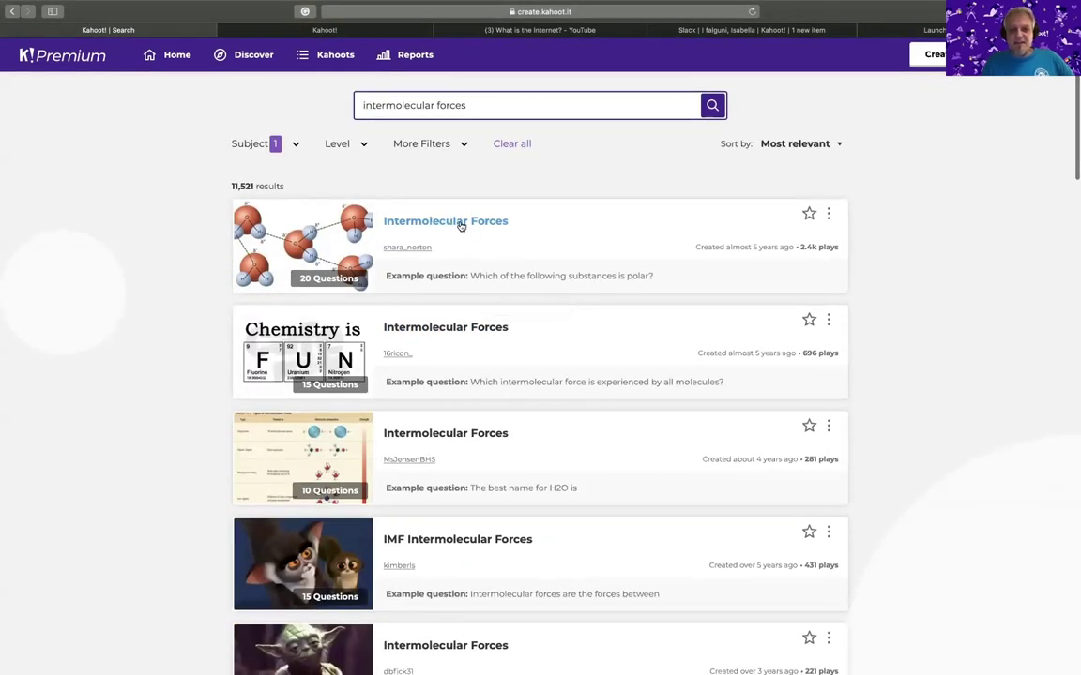
left_click(461, 225)
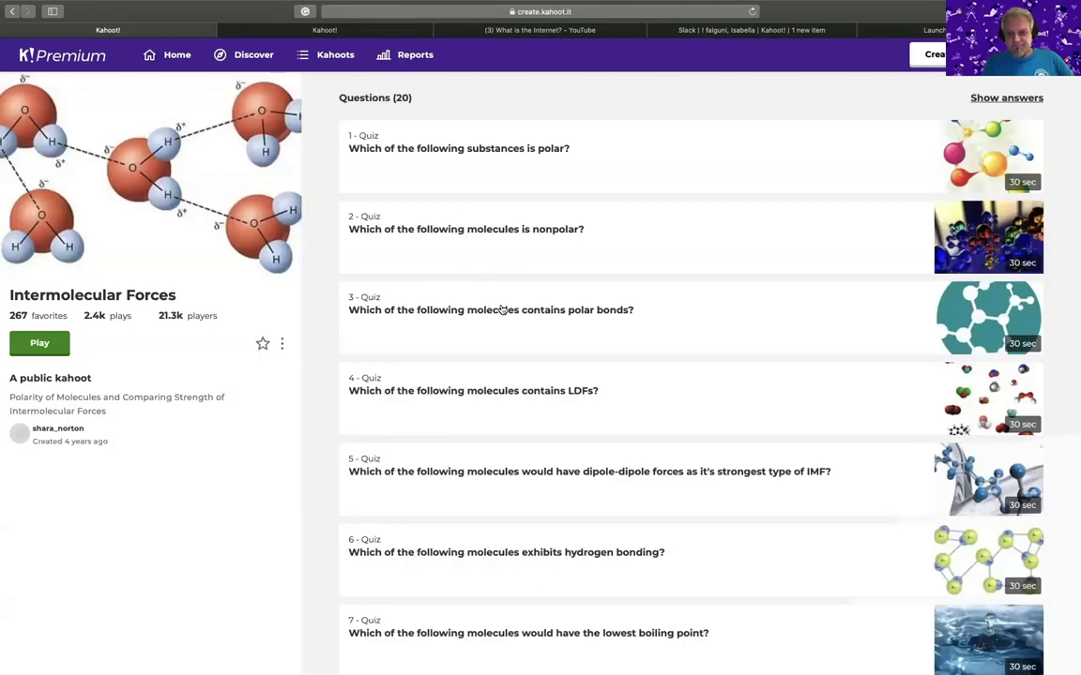
- Review the questions of the Intermolecular Forces kahoot and duplicate it into My Kahoots
scroll(502, 309, "down", 5)
scroll(502, 309, "down", 3)
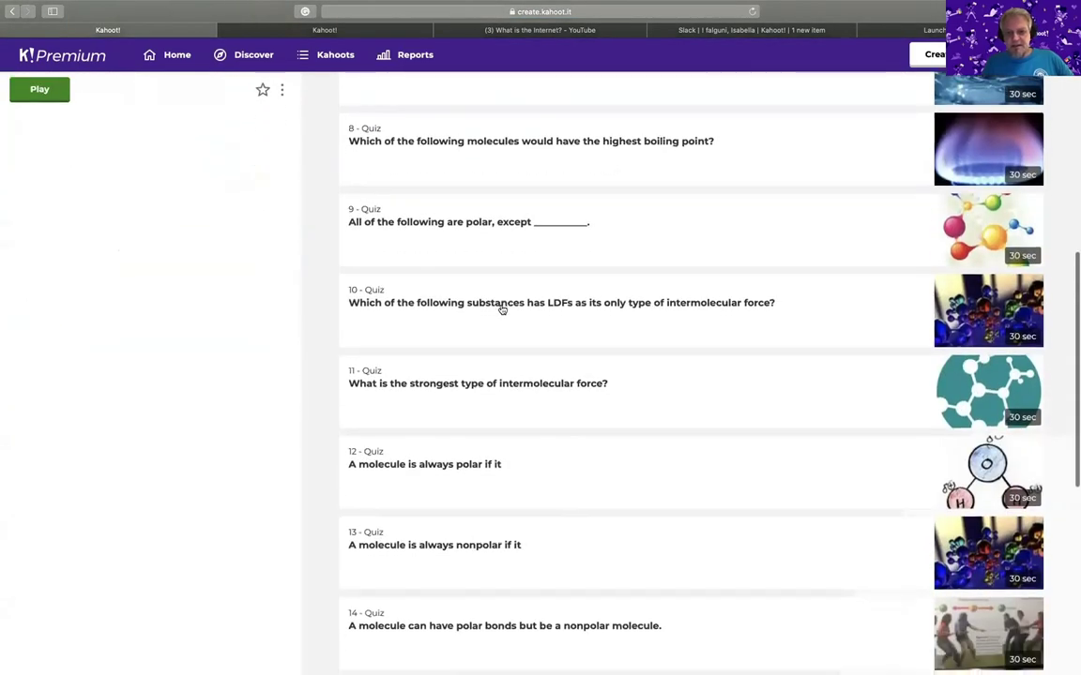
scroll(502, 309, "up", 10)
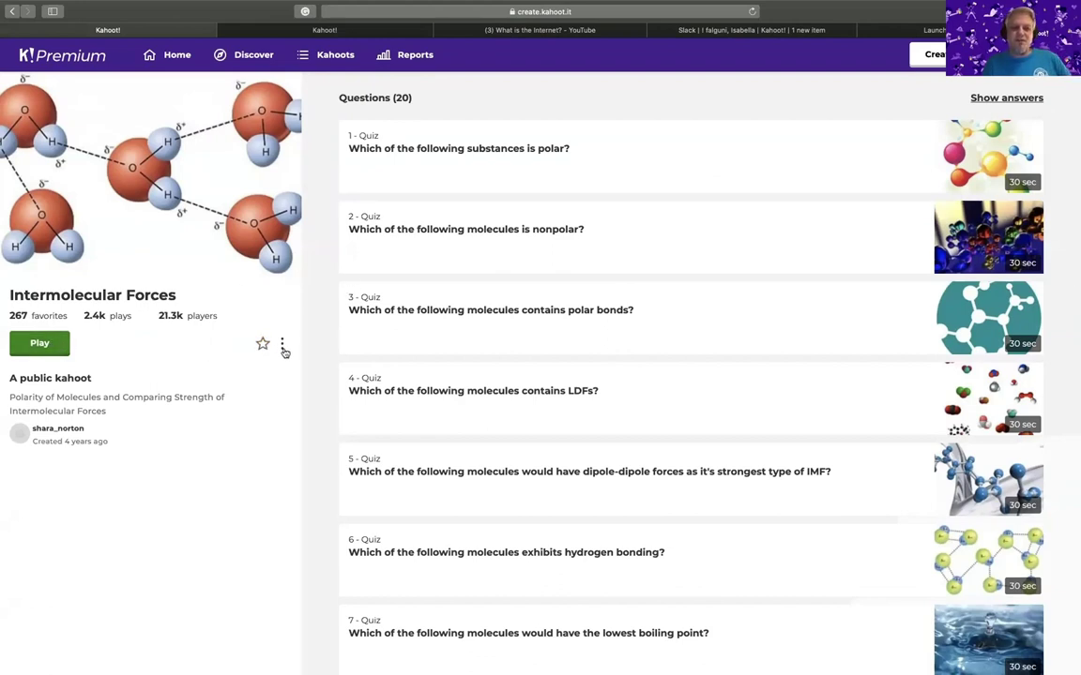
left_click(282, 346)
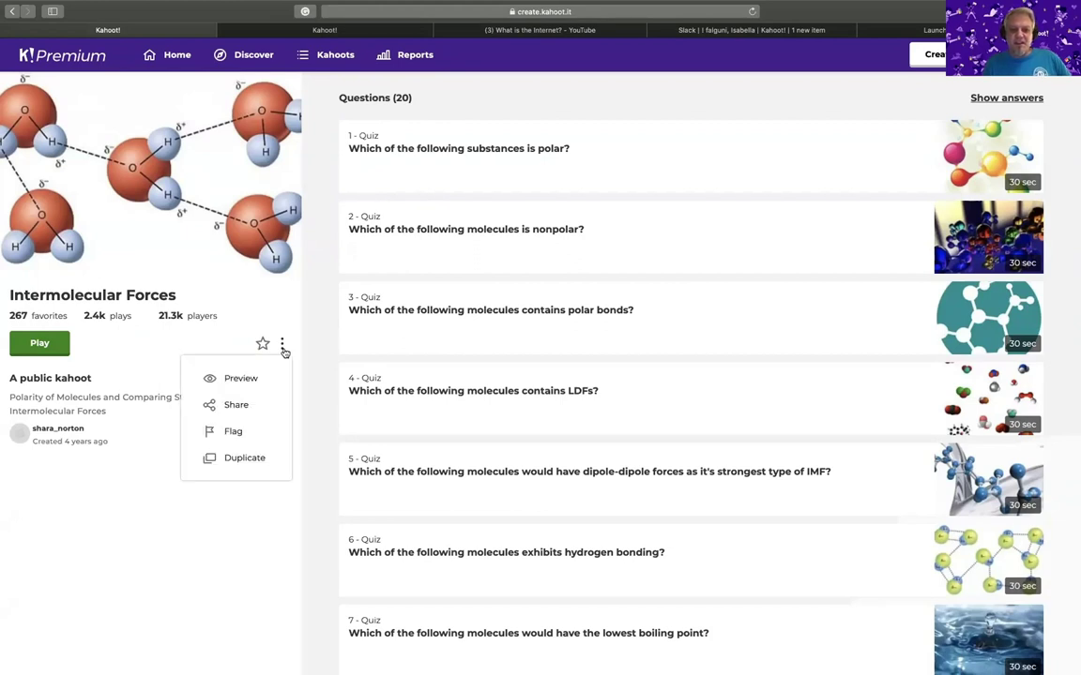
left_click(239, 459)
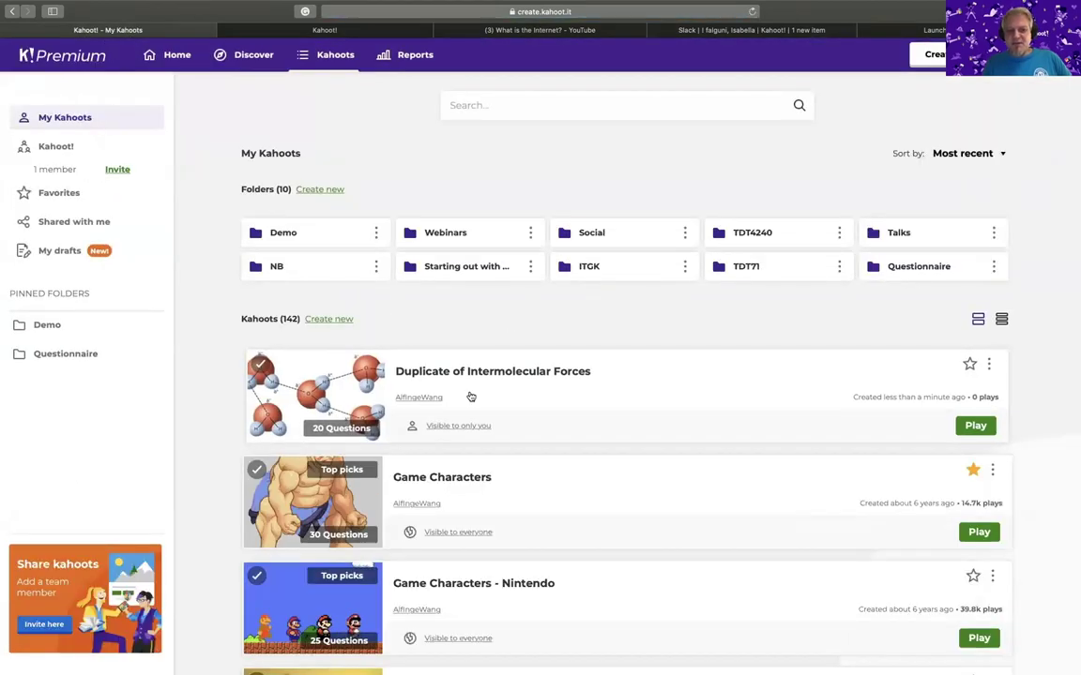
- Check which actions are available for the duplicated Intermolecular Forces kahoot
left_click(991, 364)
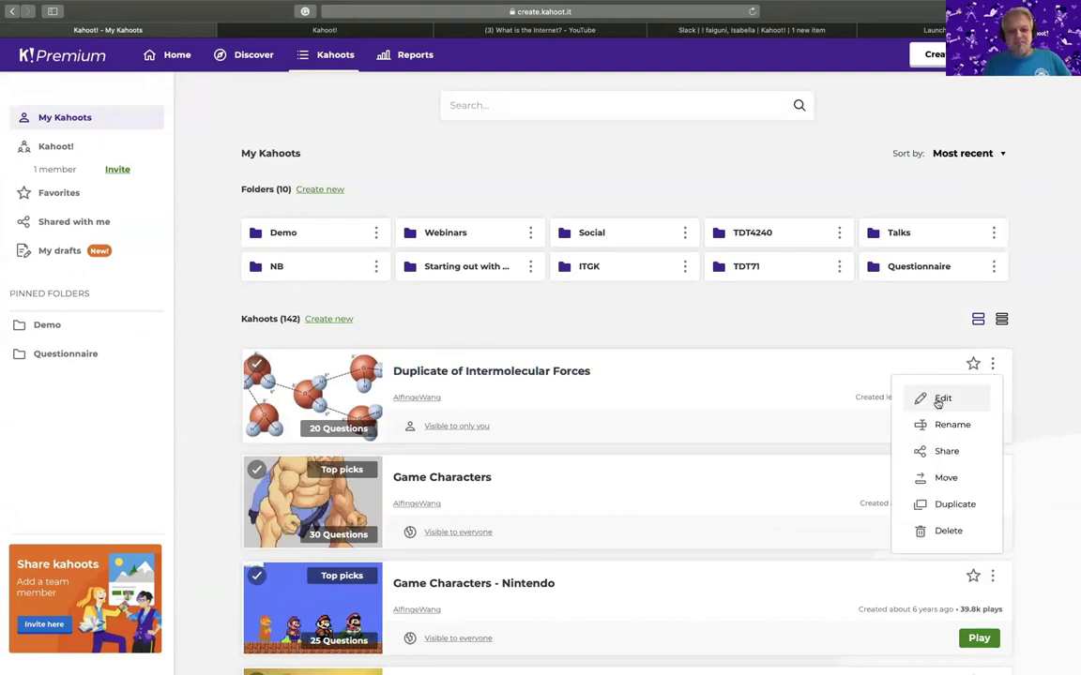
left_click(602, 322)
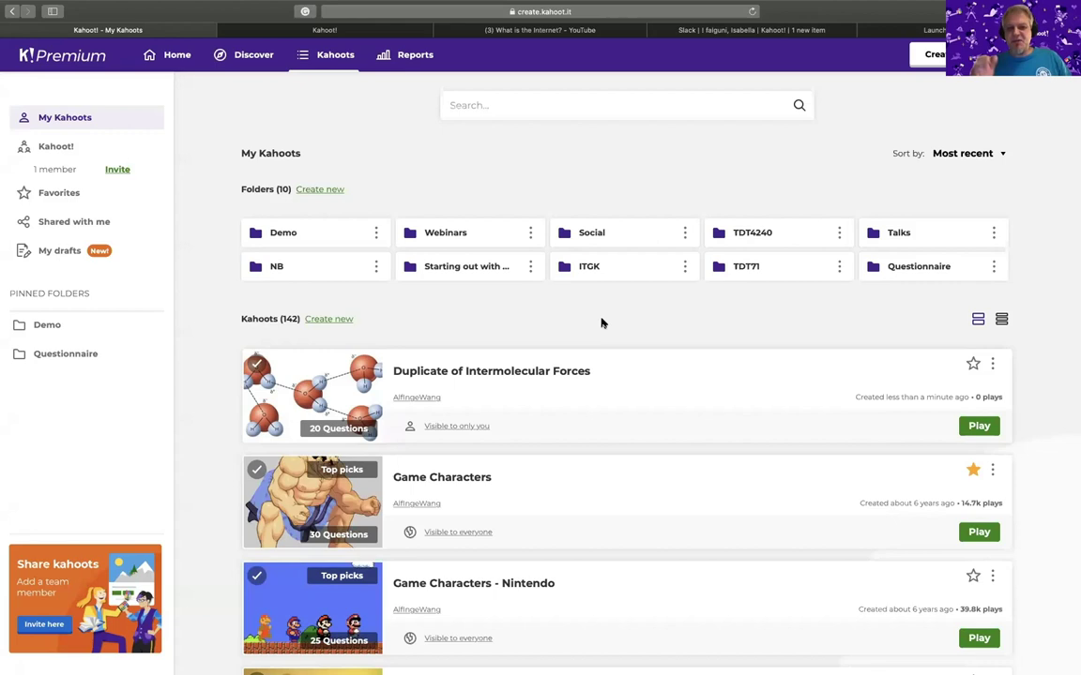
- Create a new blank kahoot inside the English subfolder of the Demo folder
left_click(299, 240)
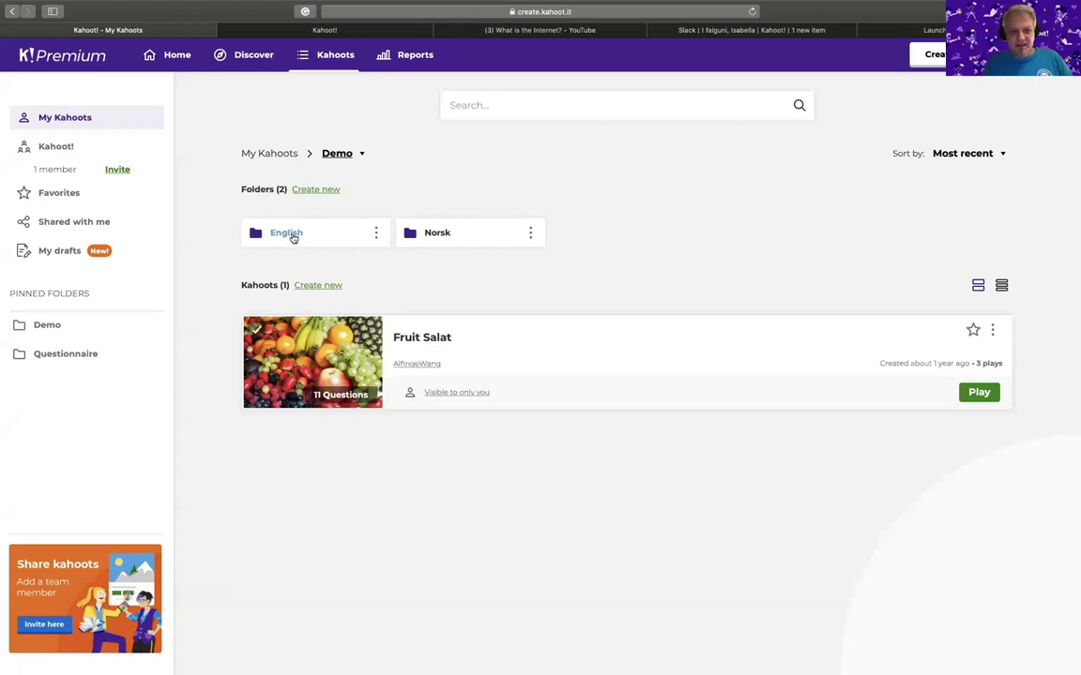
left_click(294, 237)
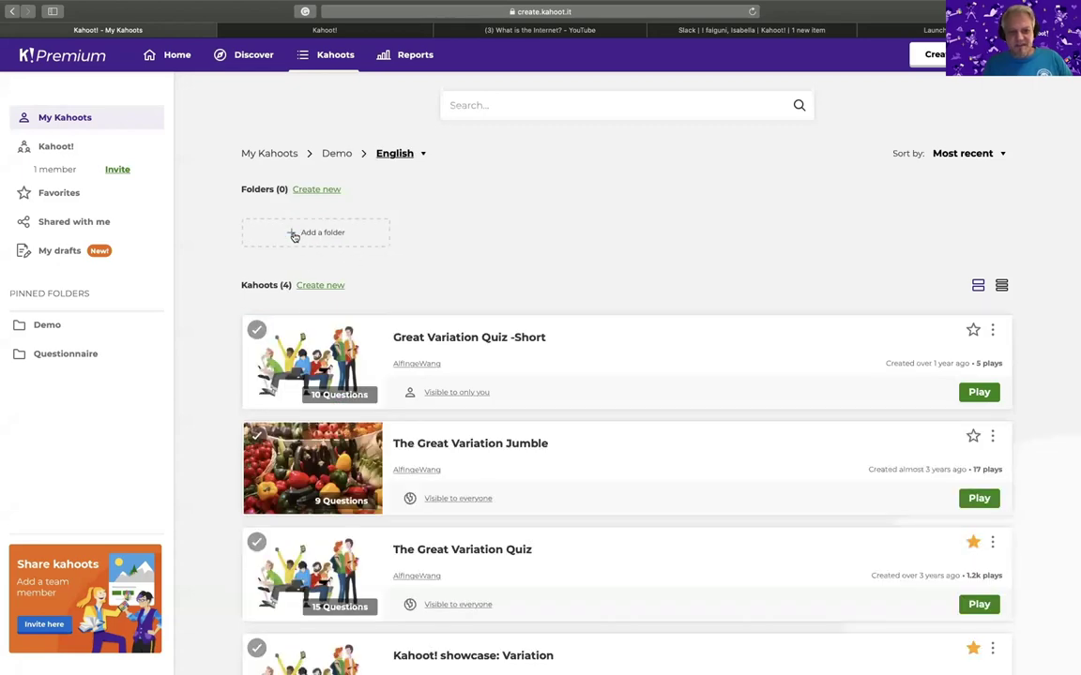
left_click(309, 286)
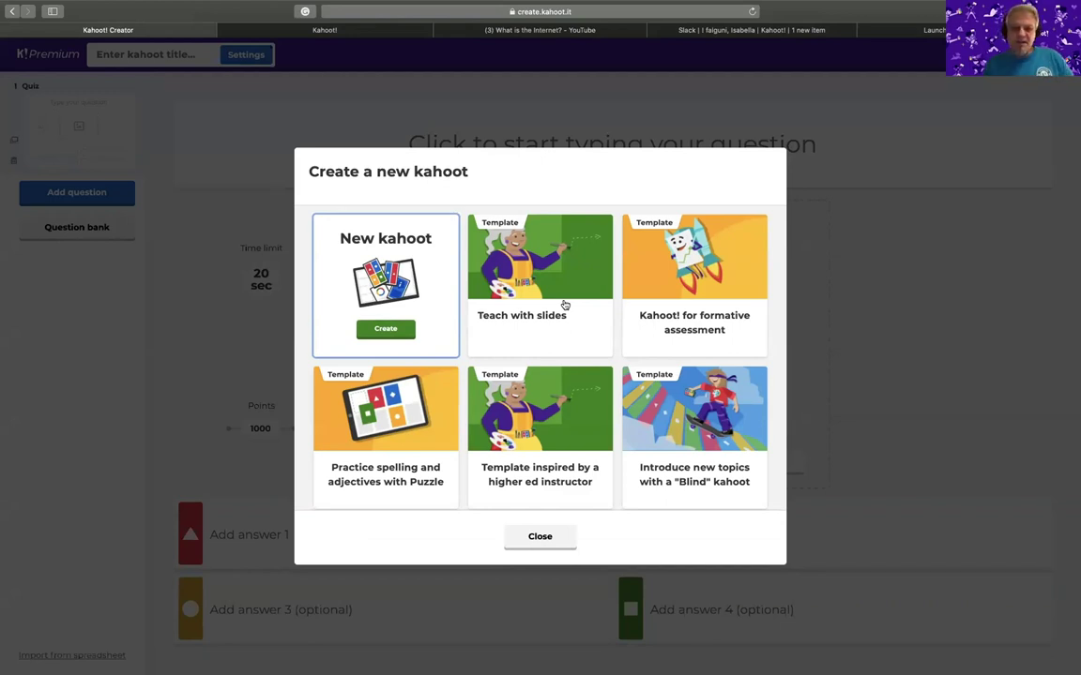
left_click(386, 330)
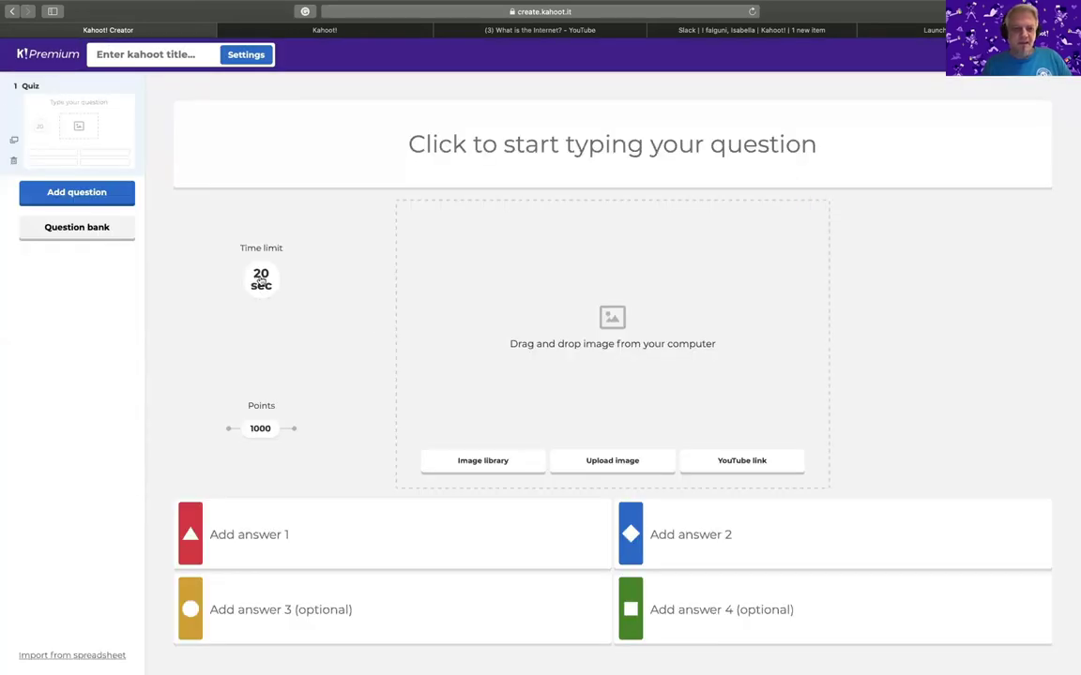
- Open the summary of the new kahoot and title it "Kahoot! webinar demo"
left_click(132, 58)
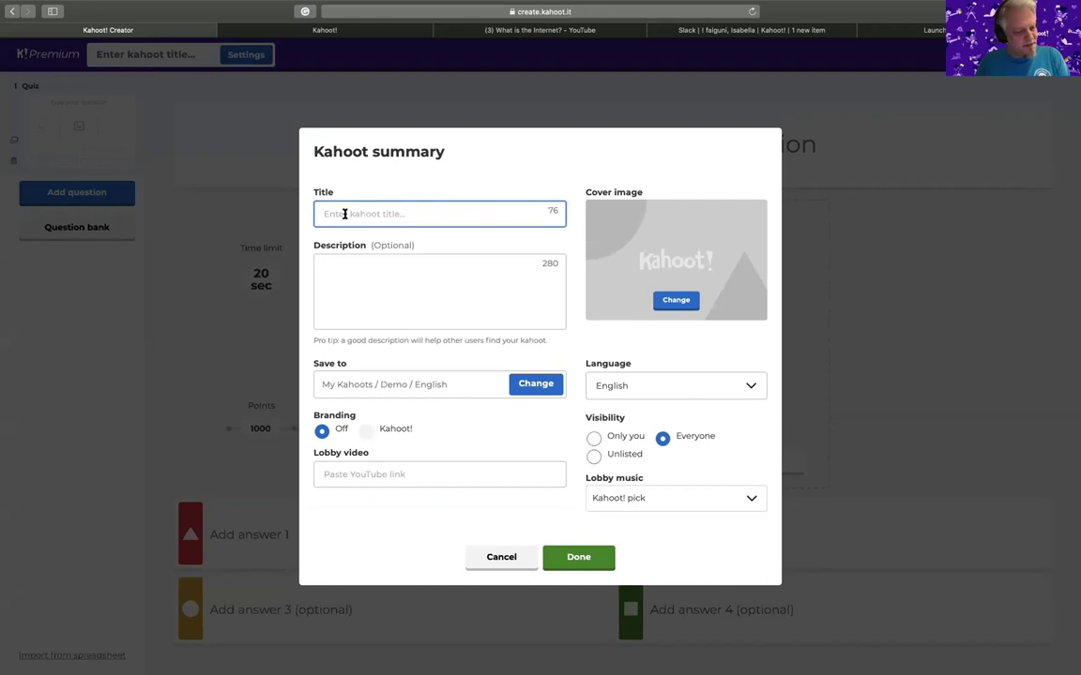
type("Kahoot! webinar dem")
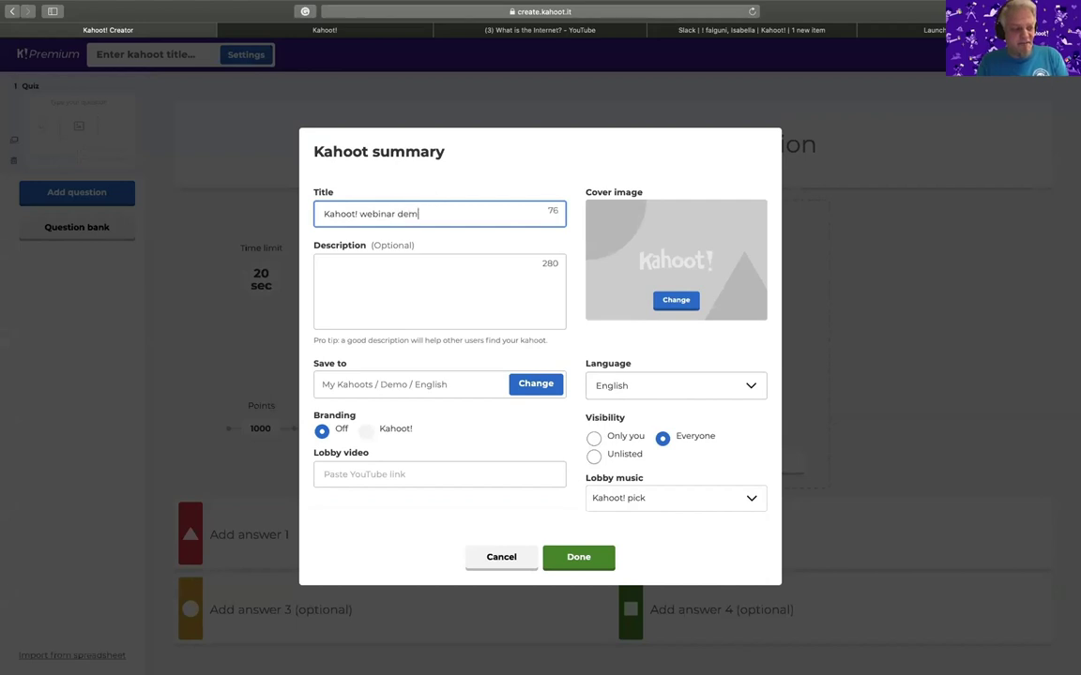
type("o")
- Enter the description "A demonstration of features in Kahoot!" in the kahoot summary
left_click(347, 269)
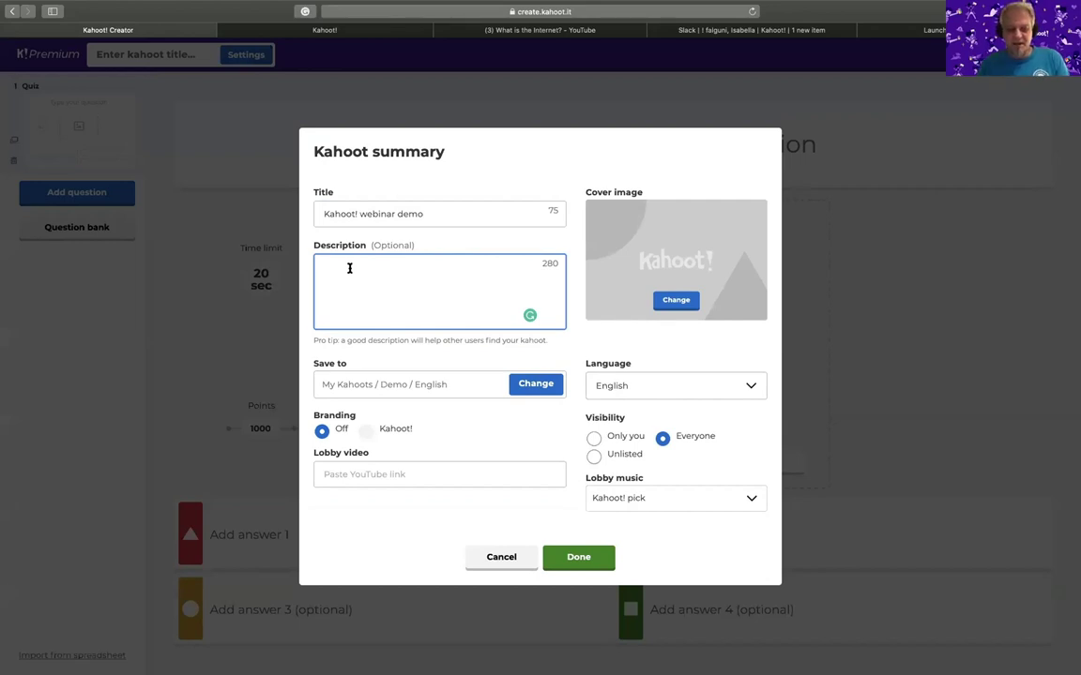
type("A d")
type("tration of fatures")
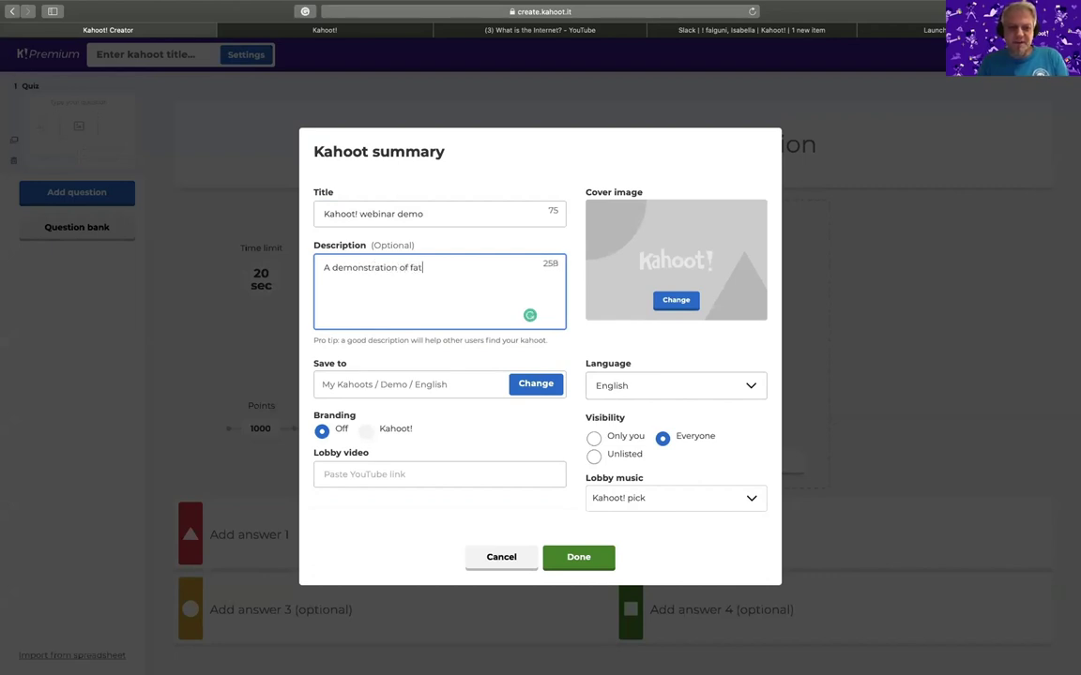
key("BackSpace")
key("BackSpace")
key("BackSpace")
key("BackSpace")
type("eatures in kah")
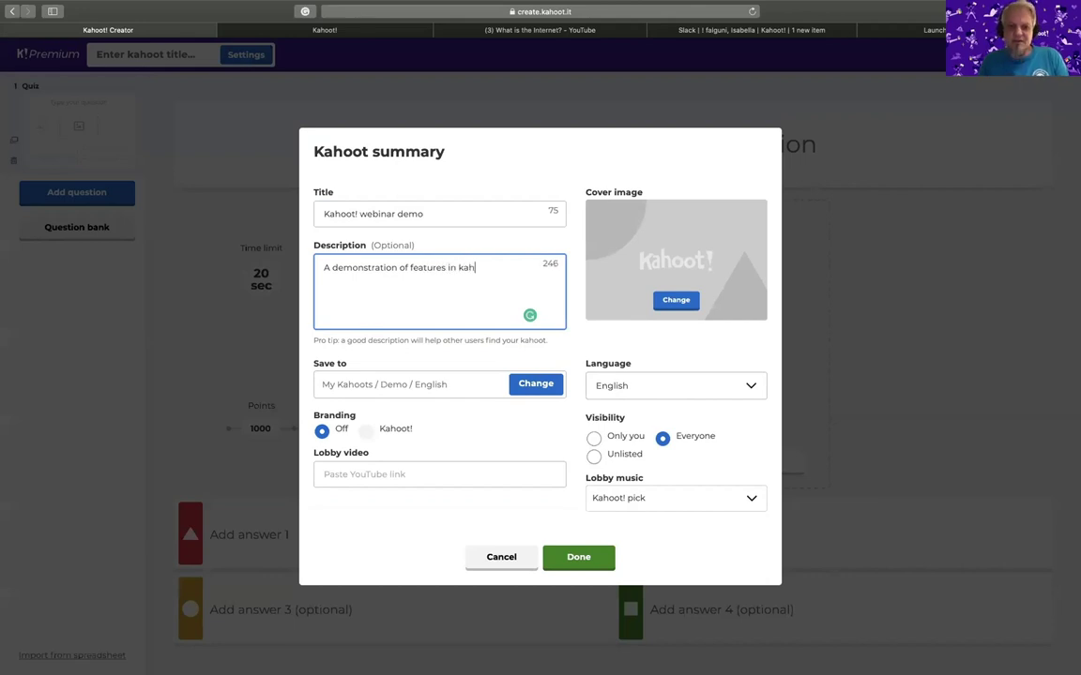
type("Kahoot!")
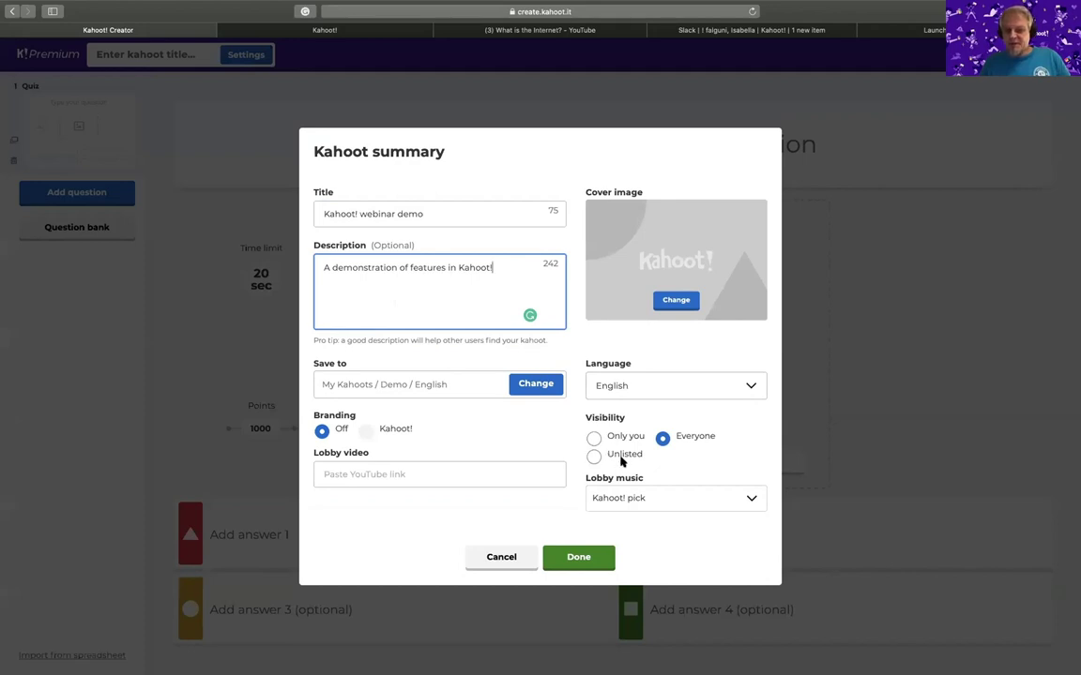
- Set the kahoot's lobby music to Reggae after looking through the available tracks
left_click(668, 501)
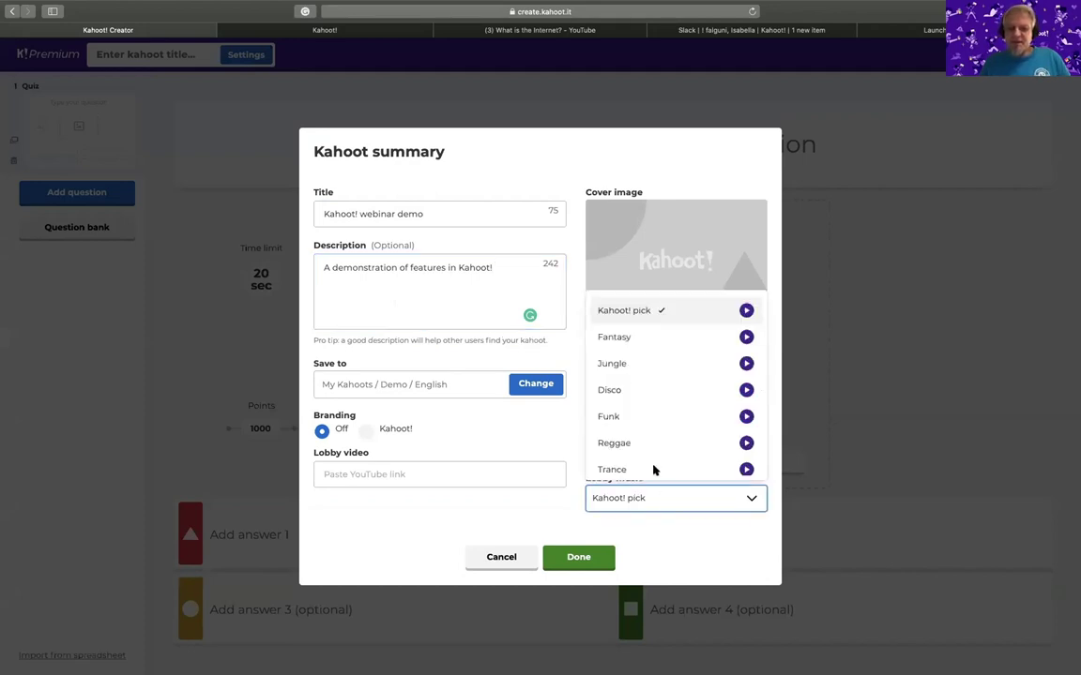
scroll(661, 413, "down", 3)
scroll(662, 415, "down", 2)
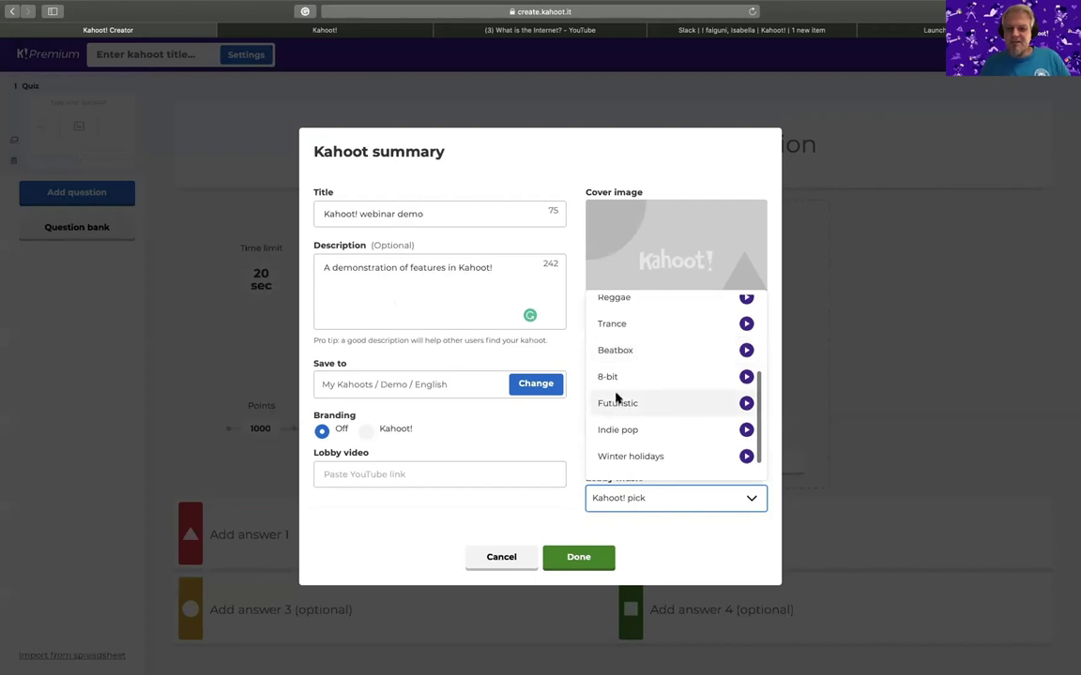
scroll(621, 390, "up", 1)
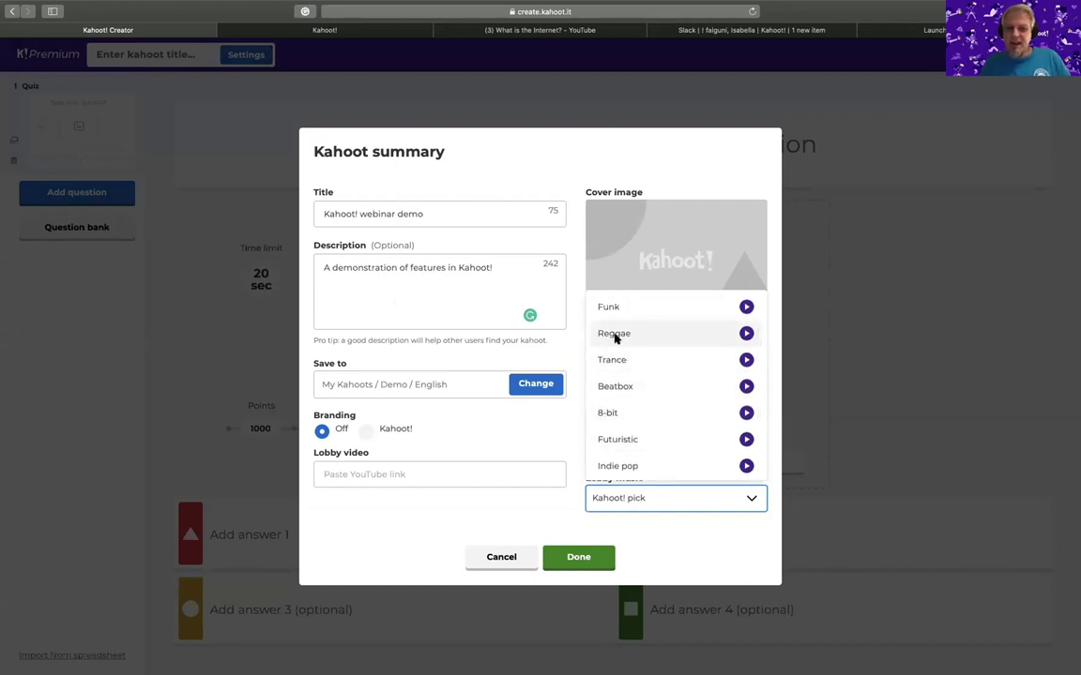
left_click(614, 336)
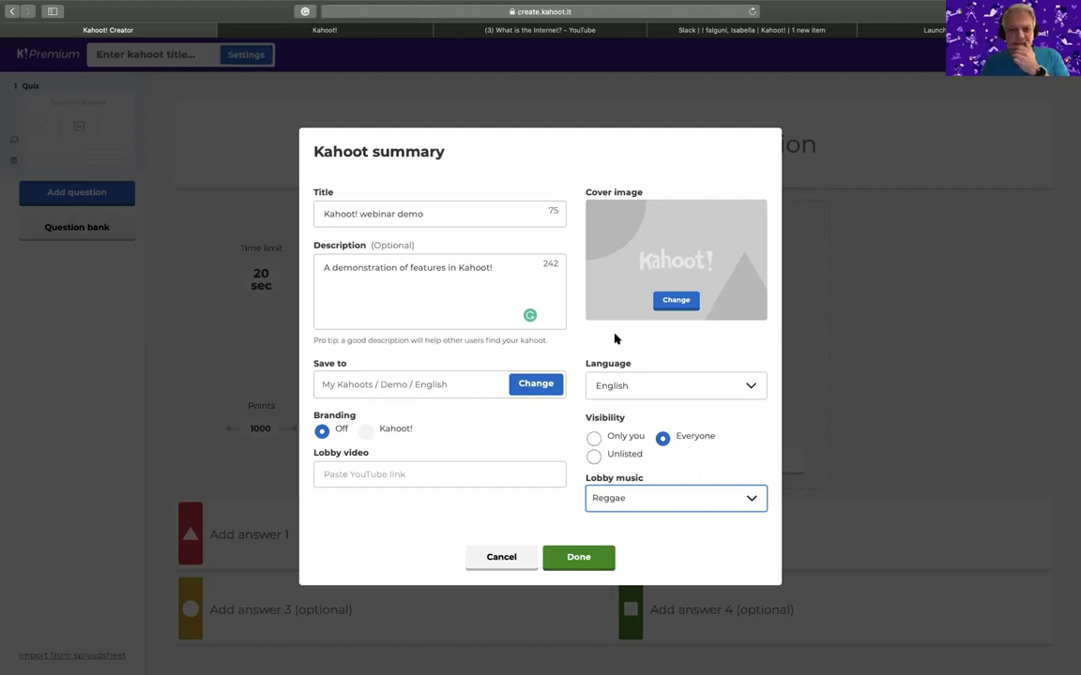
- Open the image library for the kahoot's cover image and search it for "demo"
left_click(674, 302)
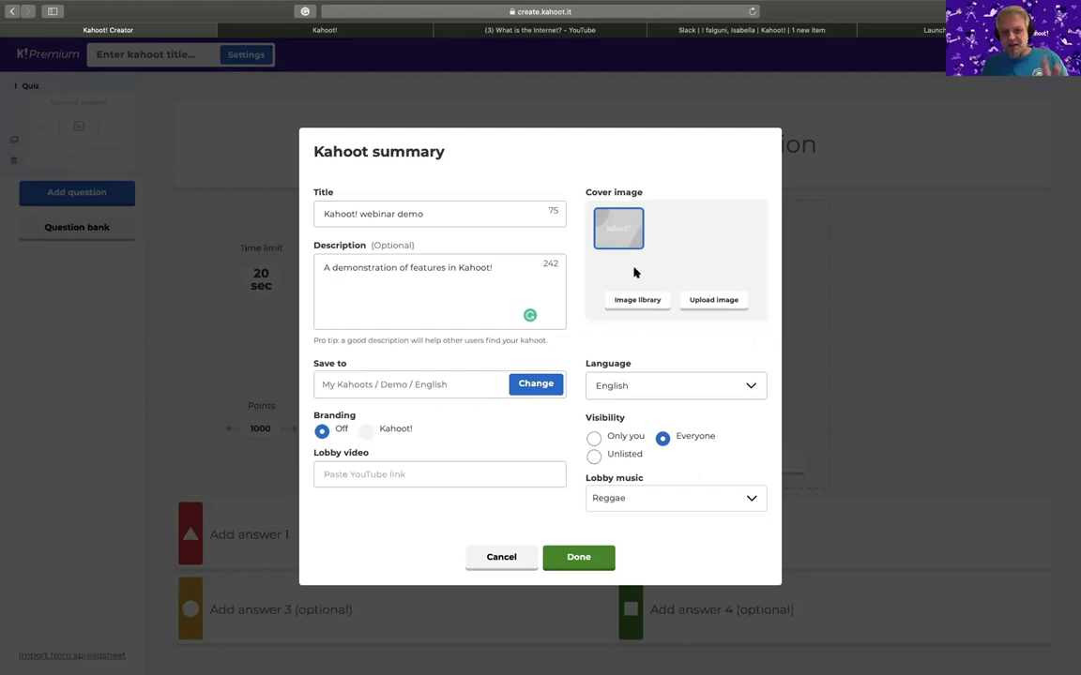
left_click(627, 302)
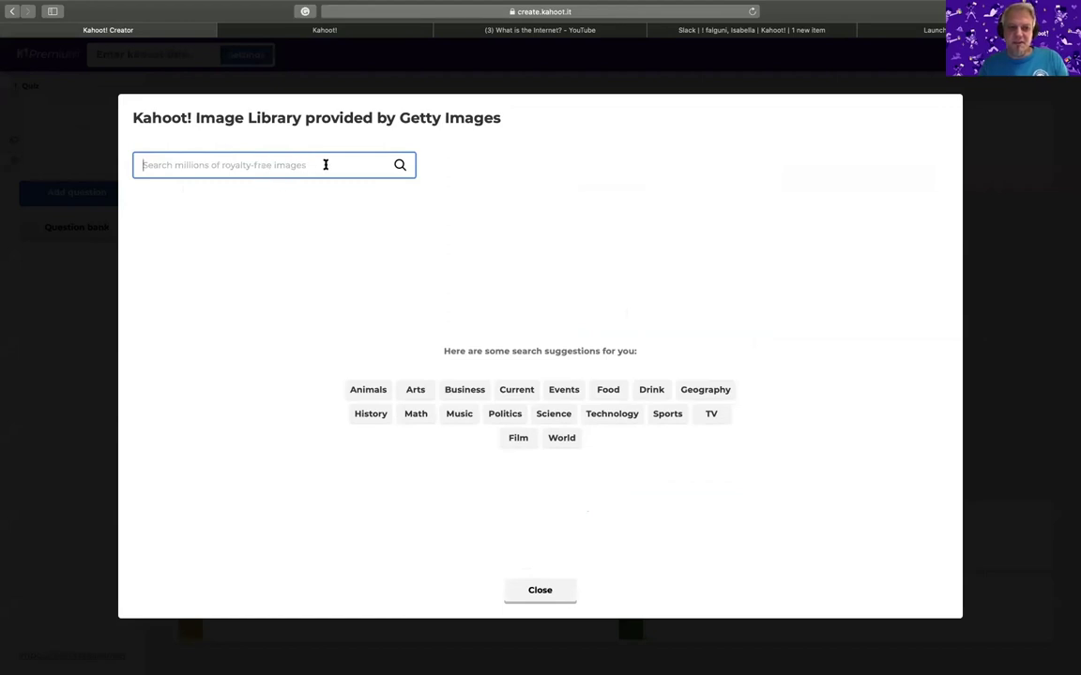
type("de")
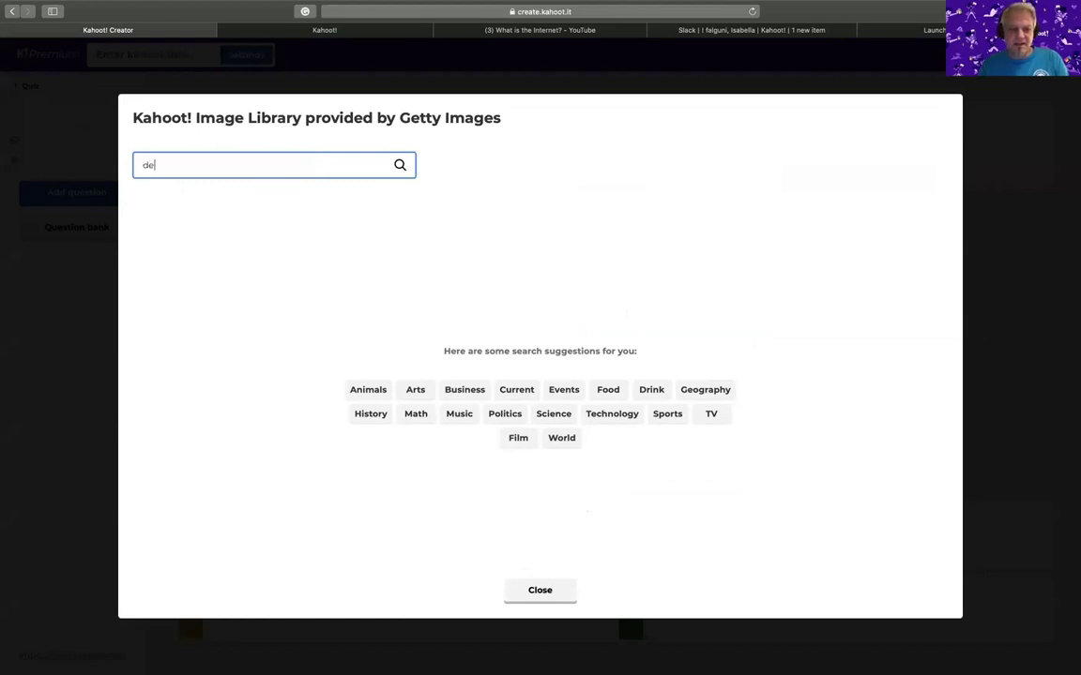
type("mo")
key("Return")
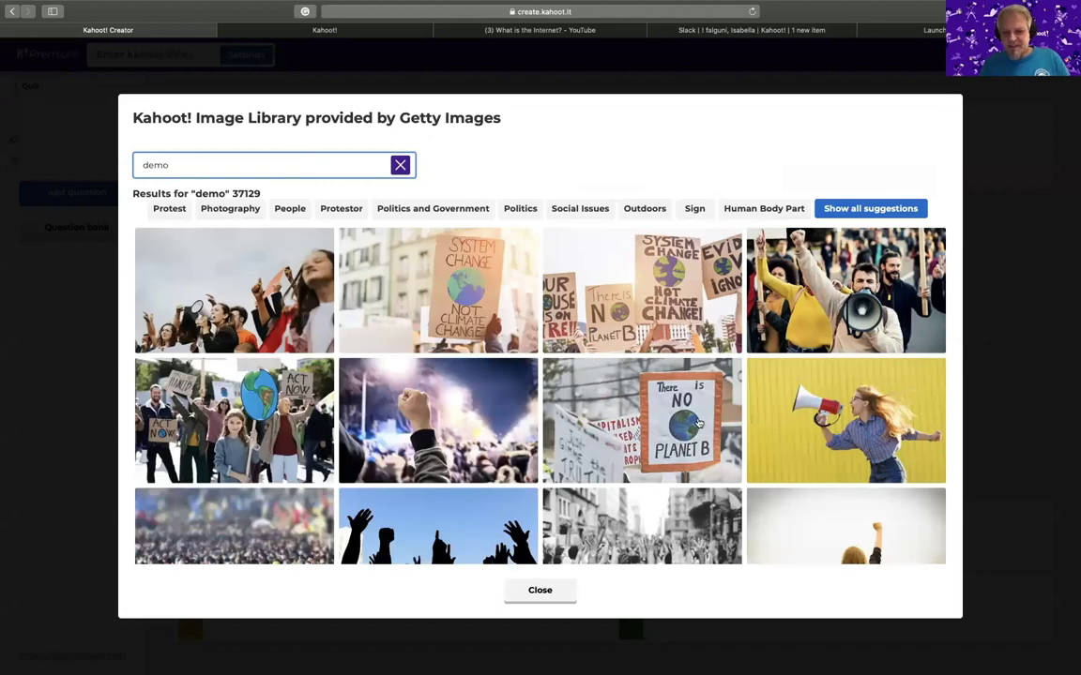
scroll(595, 441, "down", 3)
scroll(469, 376, "up", 4)
- Search the library for "tech demo", use the picture with the handwritten word DEMO as cover image, and save the kahoot summary
left_click(142, 165)
type("tech")
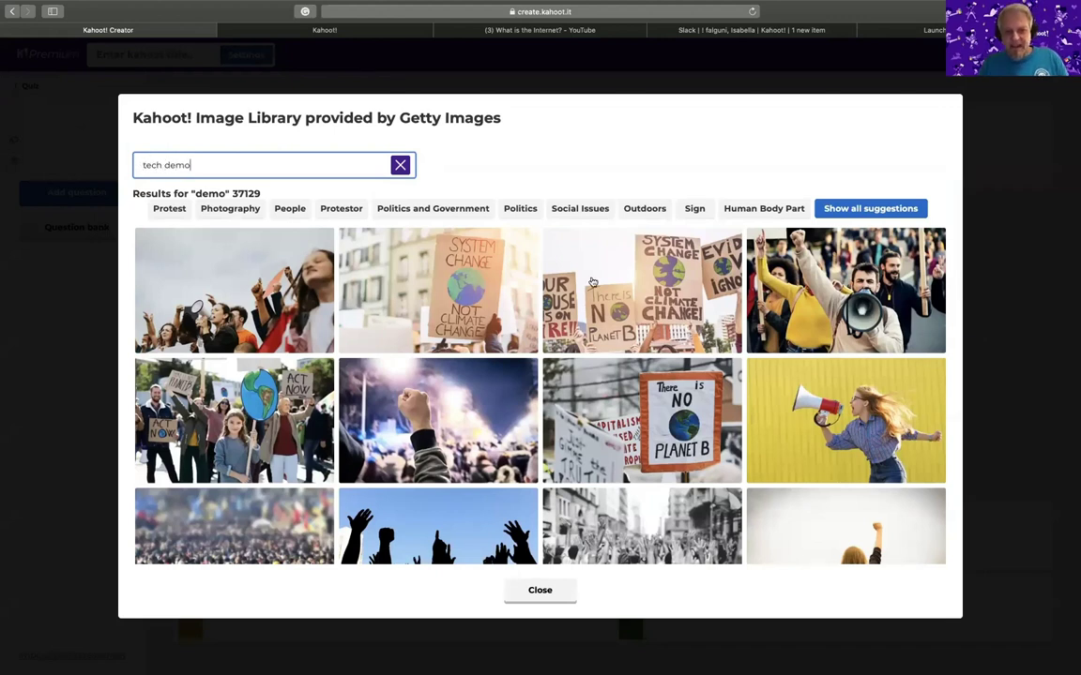
key("Return")
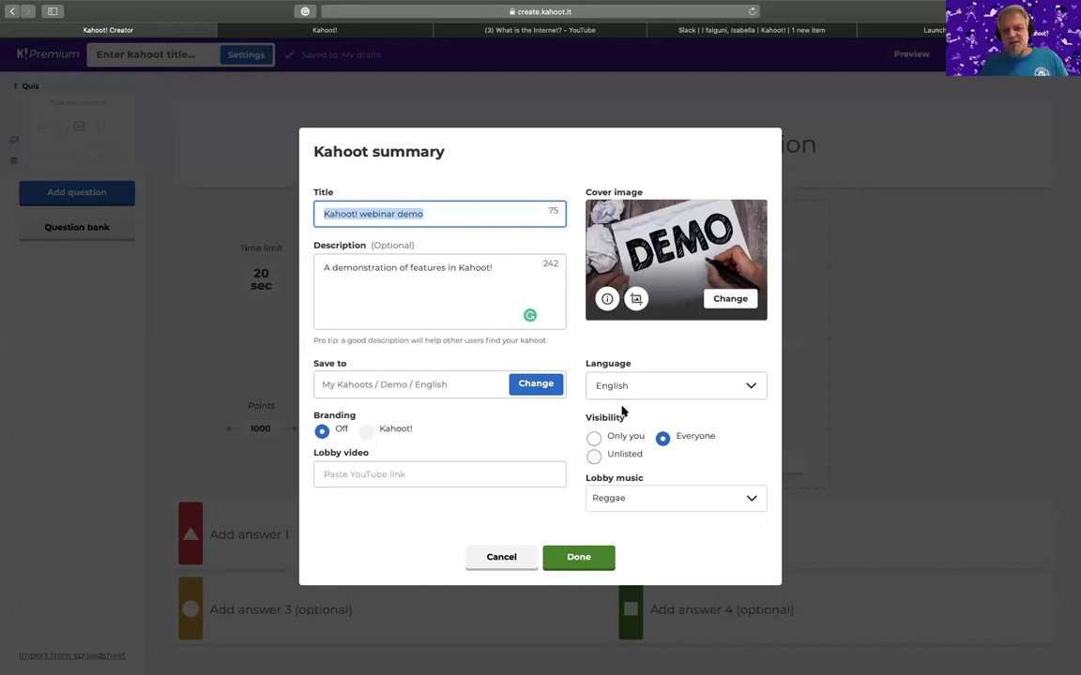
left_click(579, 560)
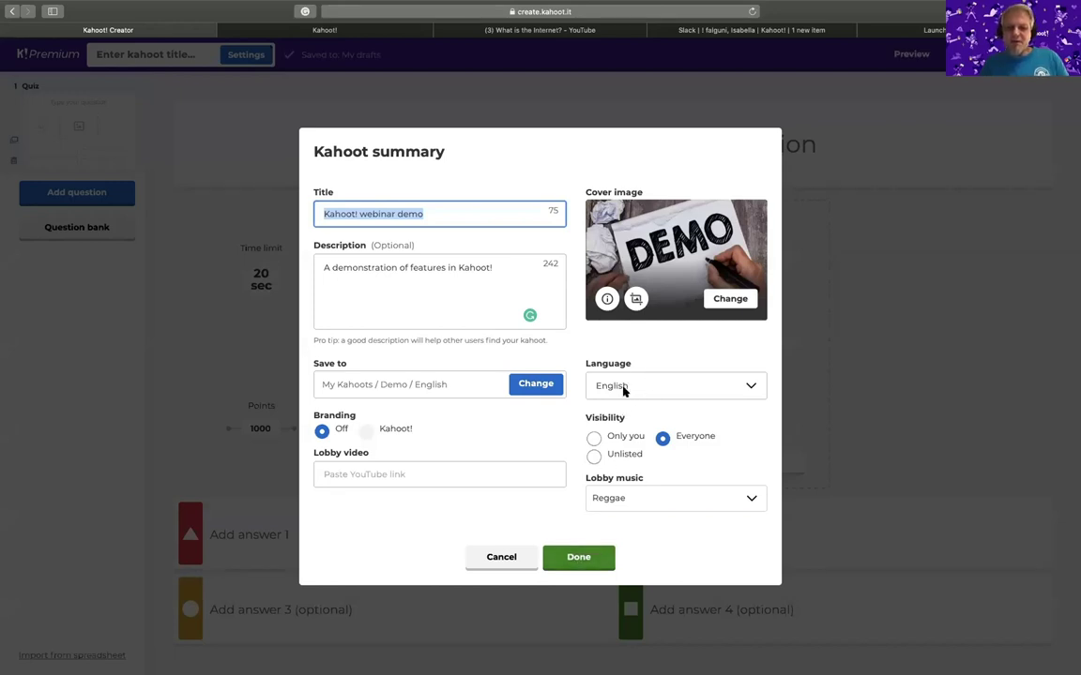
left_click(571, 559)
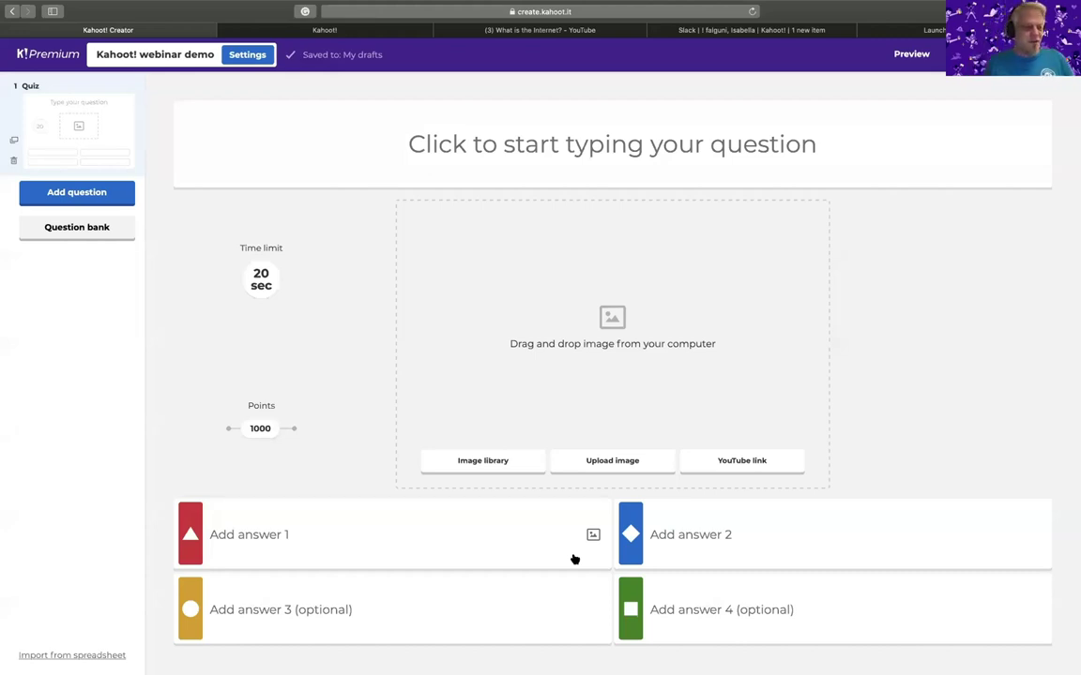
- Search the question bank for "When did the Internet start?" and add the first matching question, from Communication Revolution, to the kahoot
left_click(76, 230)
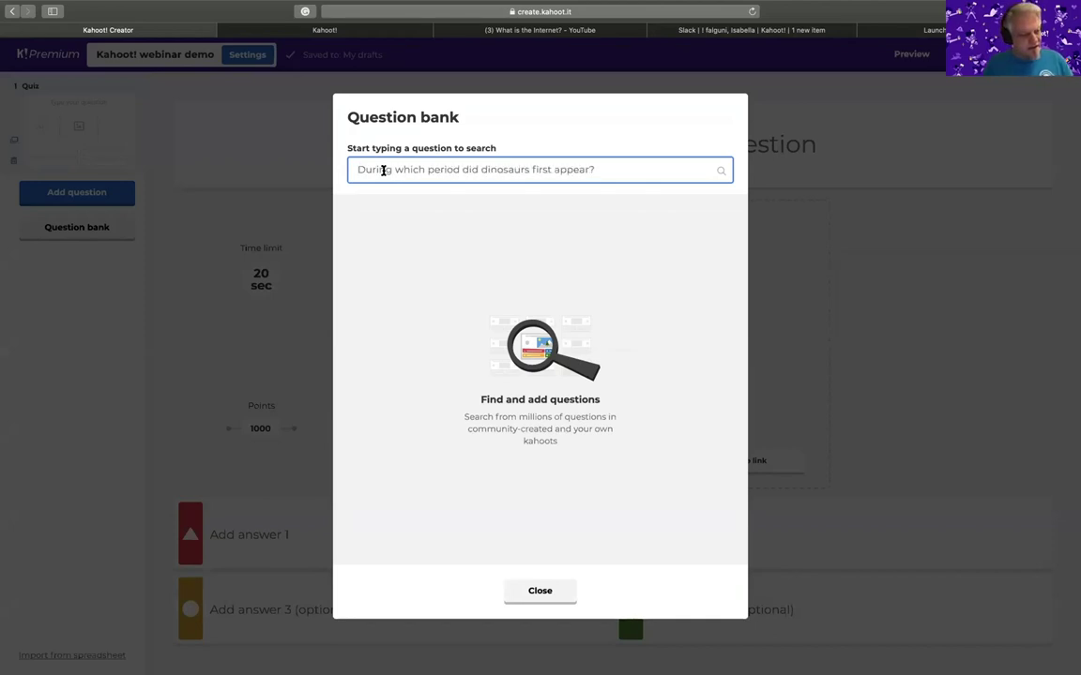
type("Whe")
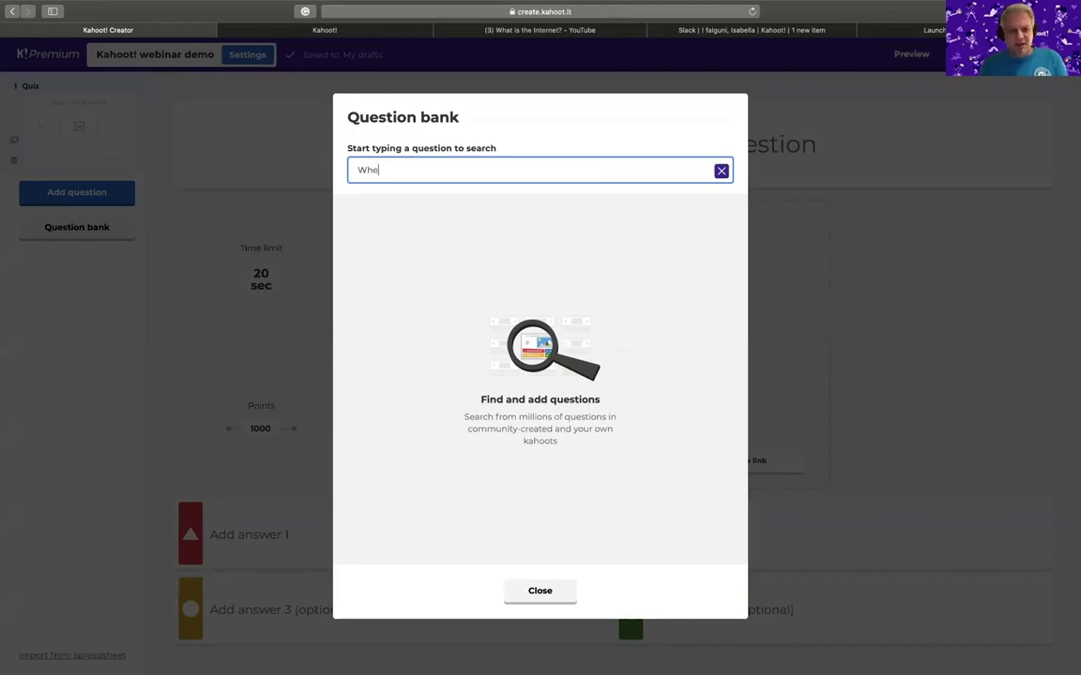
type("n did the Internet start?")
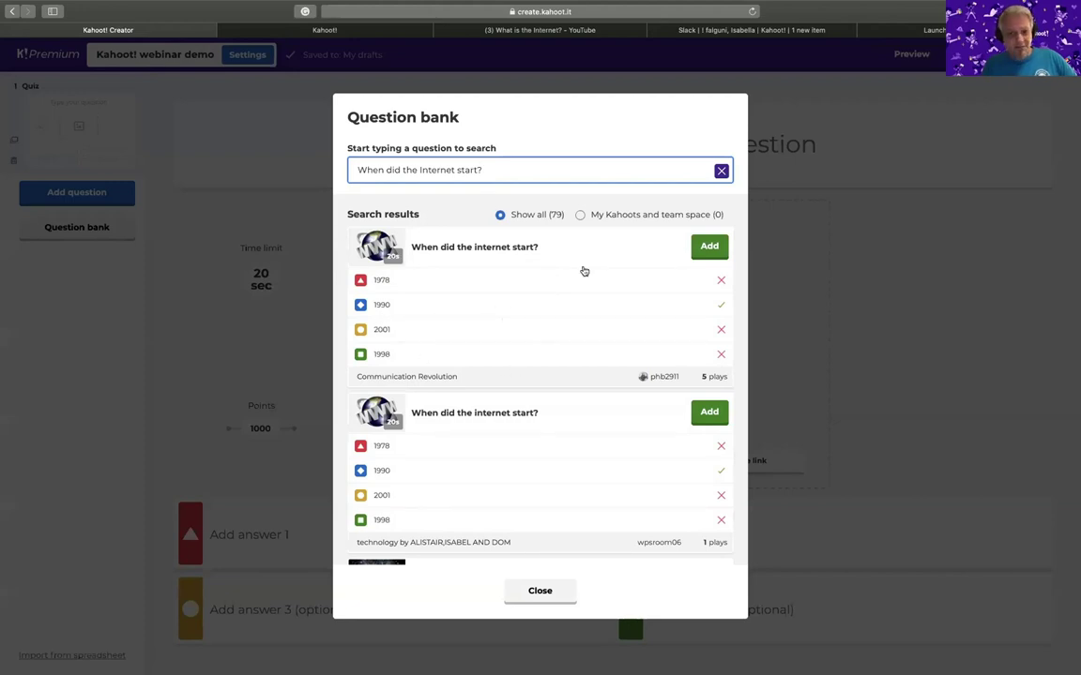
left_click(711, 248)
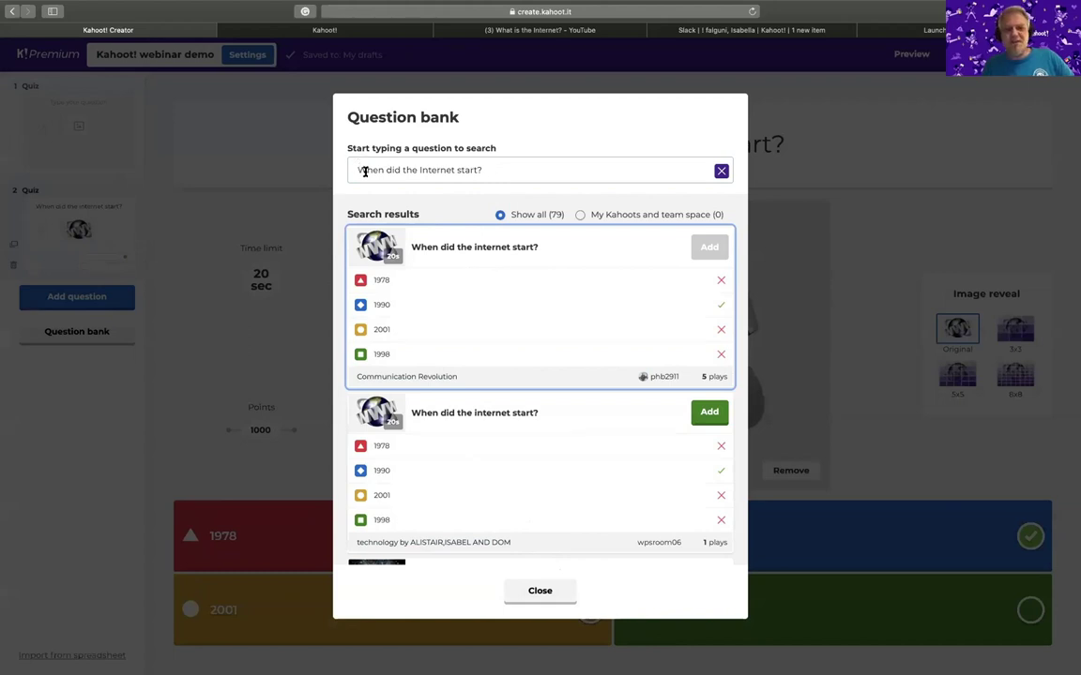
left_click(539, 593)
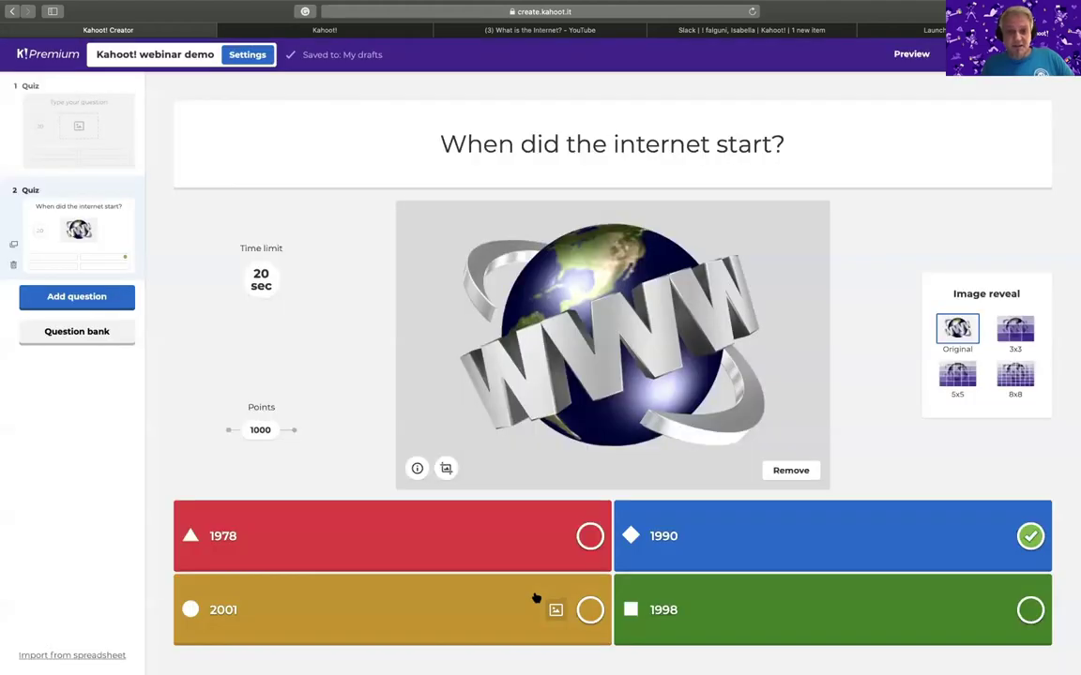
- Add a content slide after the internet question and copy the link of the YouTube video "What is the Internet?"
left_click(80, 302)
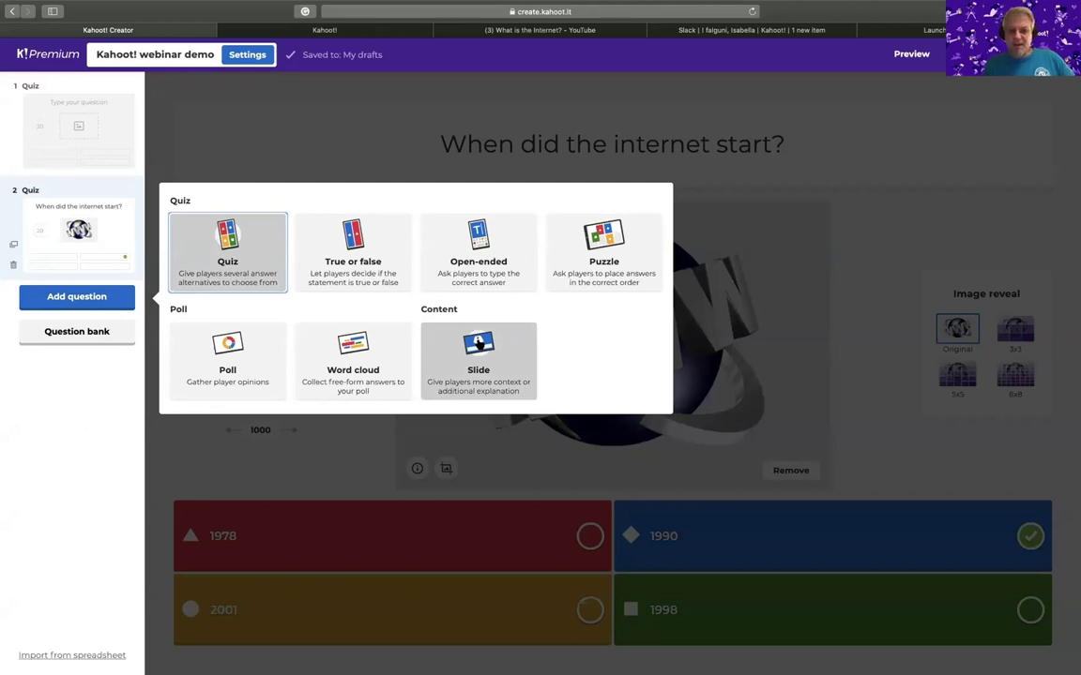
left_click(479, 344)
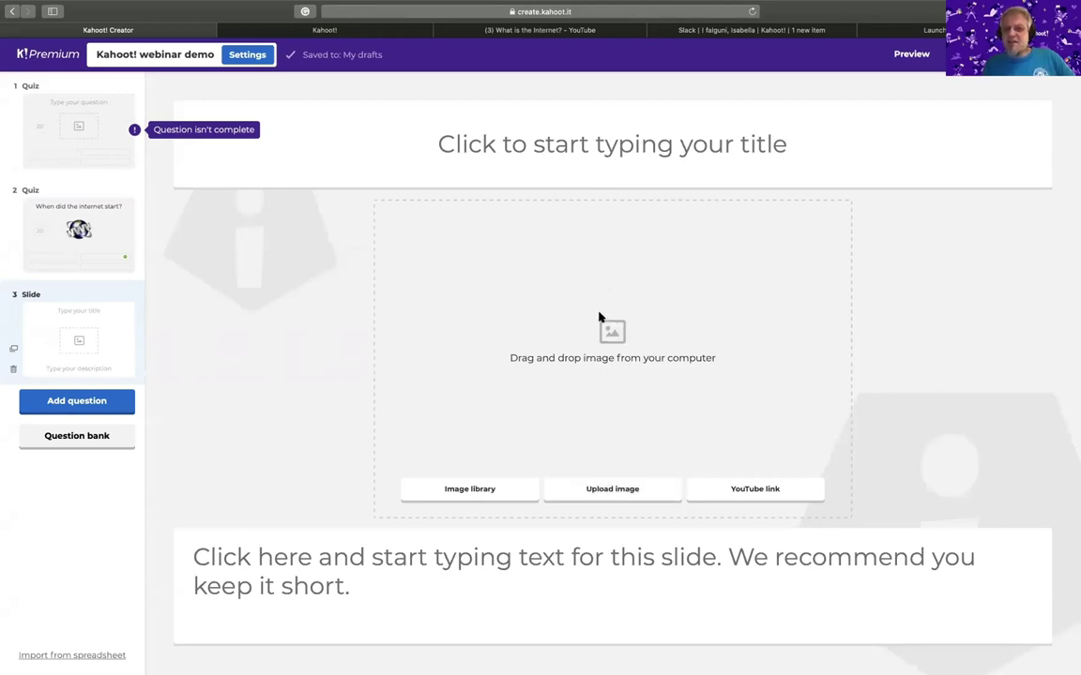
left_click(550, 30)
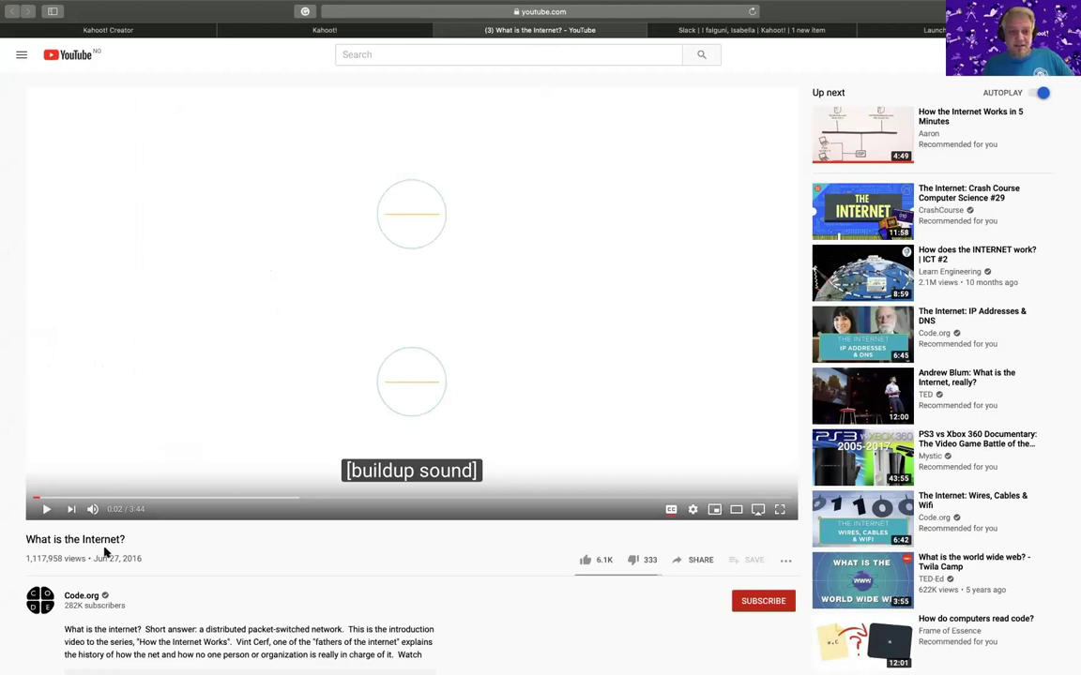
left_click(525, 11)
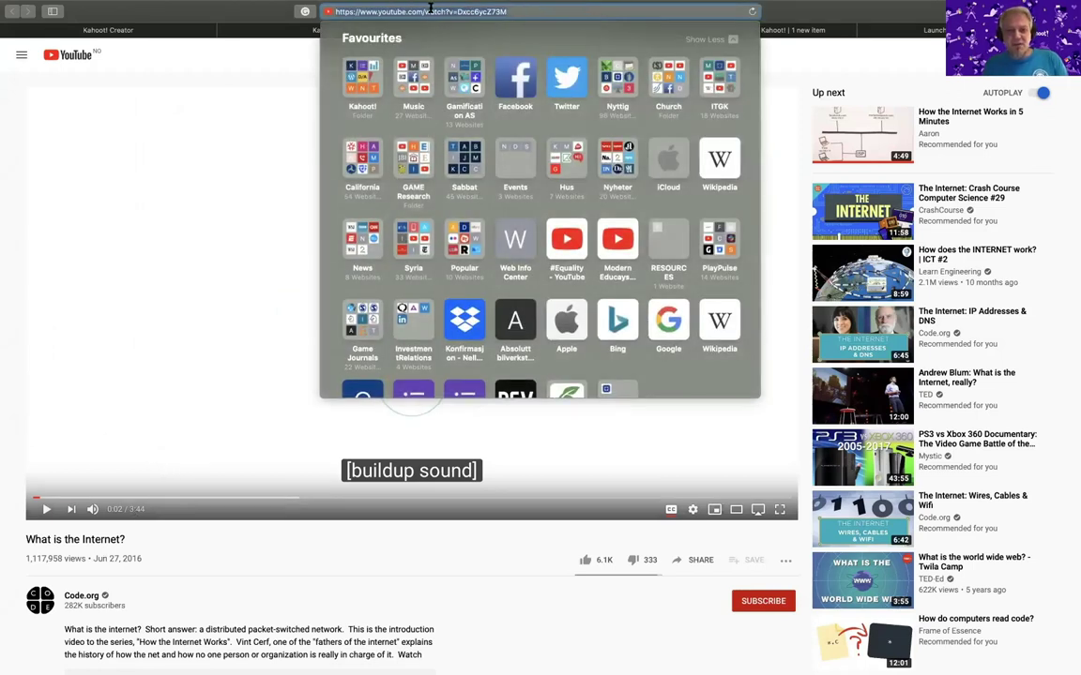
right_click(429, 11)
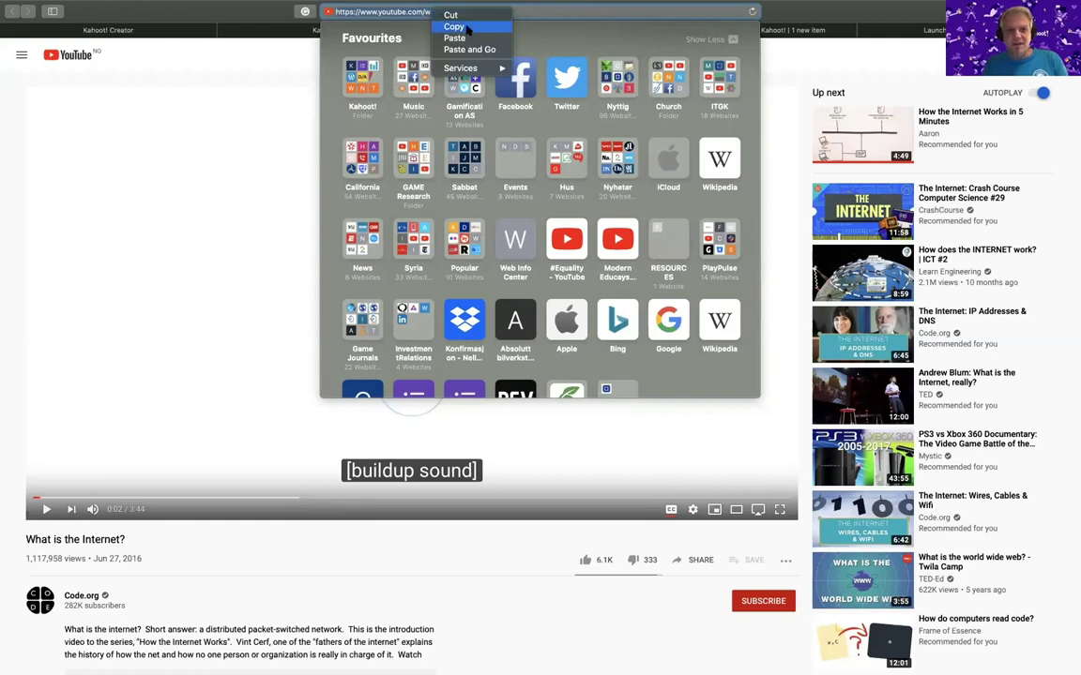
left_click(469, 30)
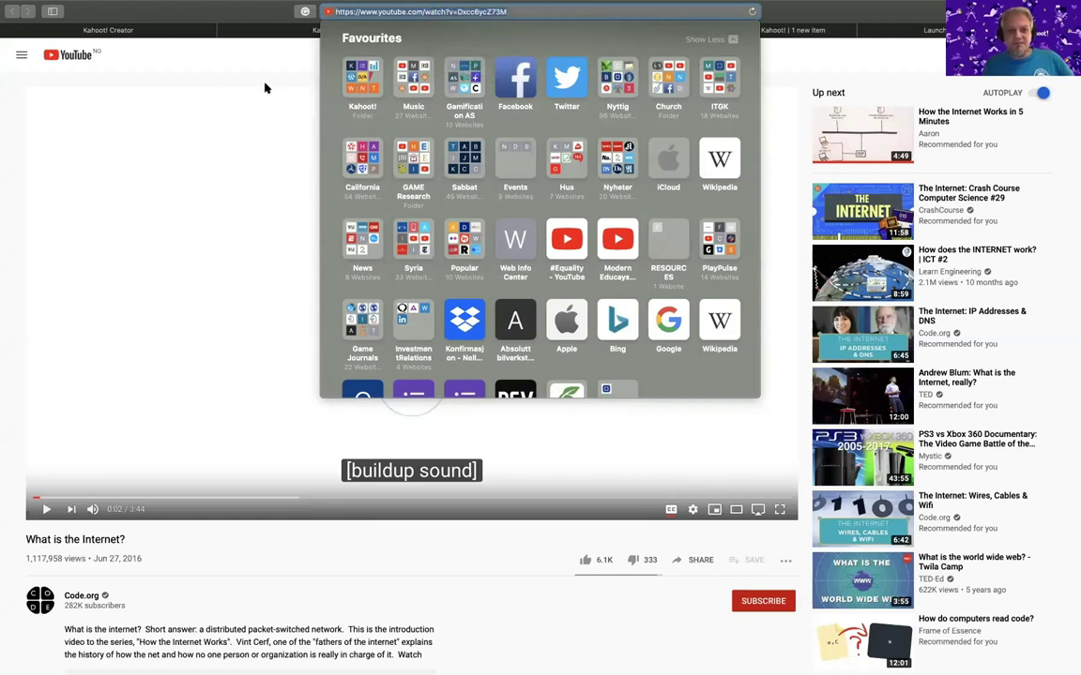
key("Escape")
- Back in the Kahoot! Creator, embed the full YouTube video from the copied link in the slide and title the slide "Watch this video!"
left_click(122, 30)
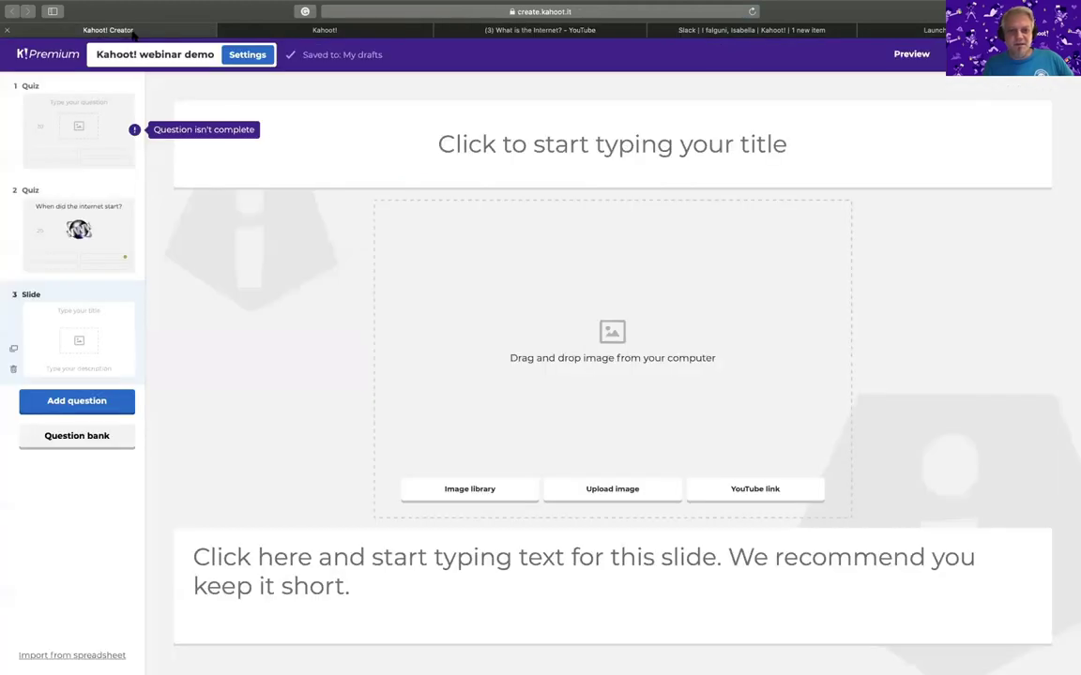
left_click(756, 490)
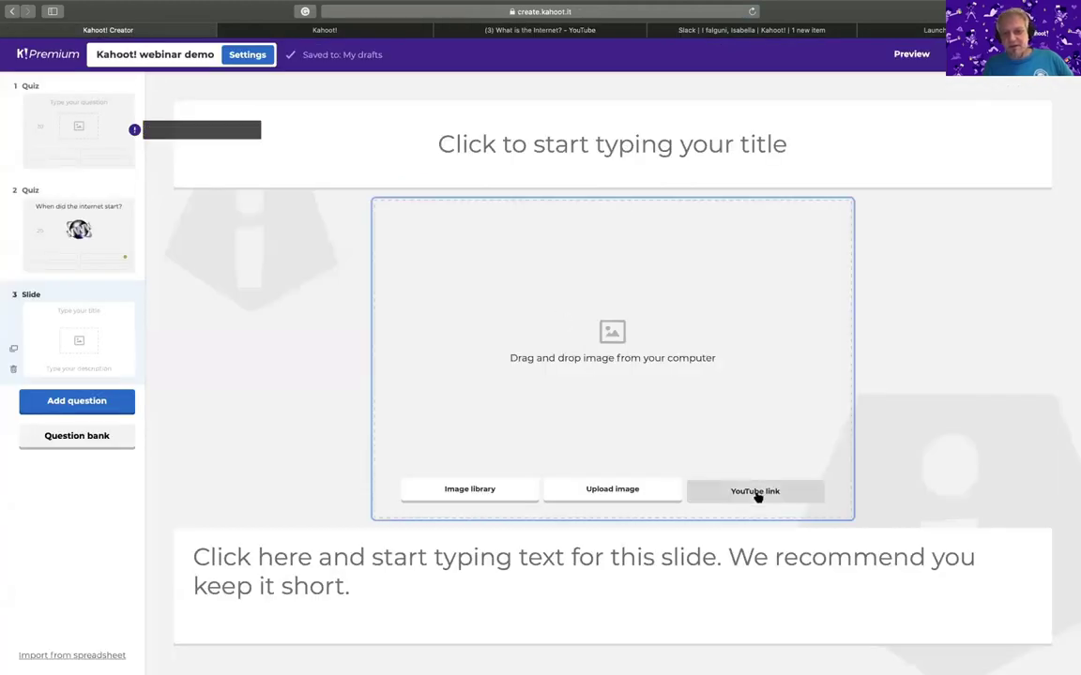
right_click(470, 247)
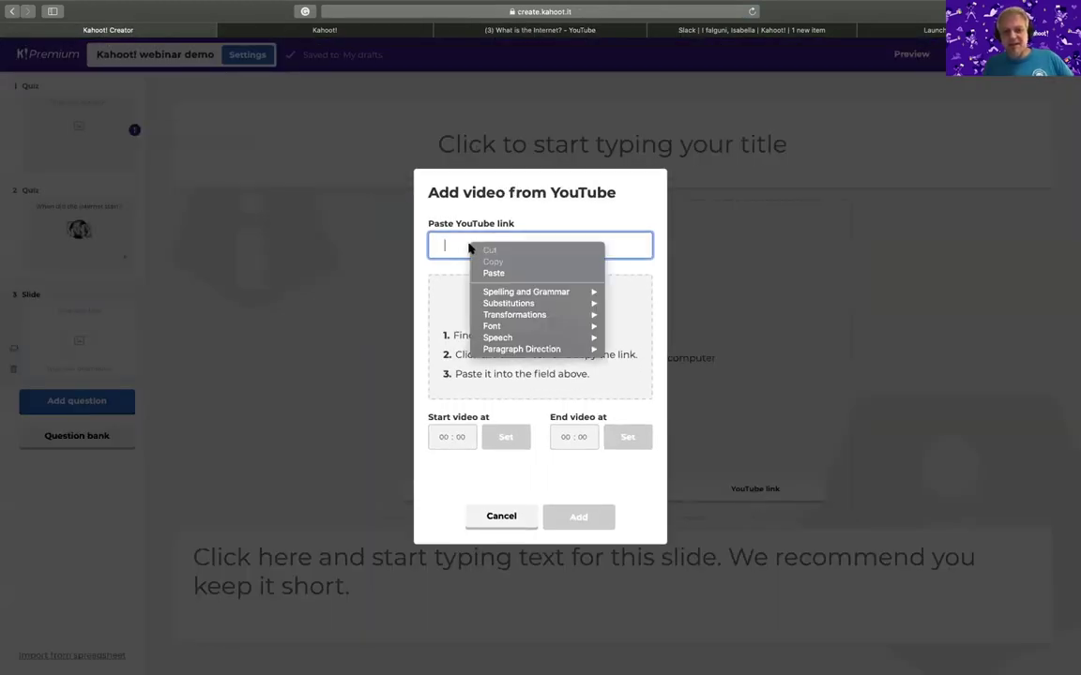
left_click(517, 274)
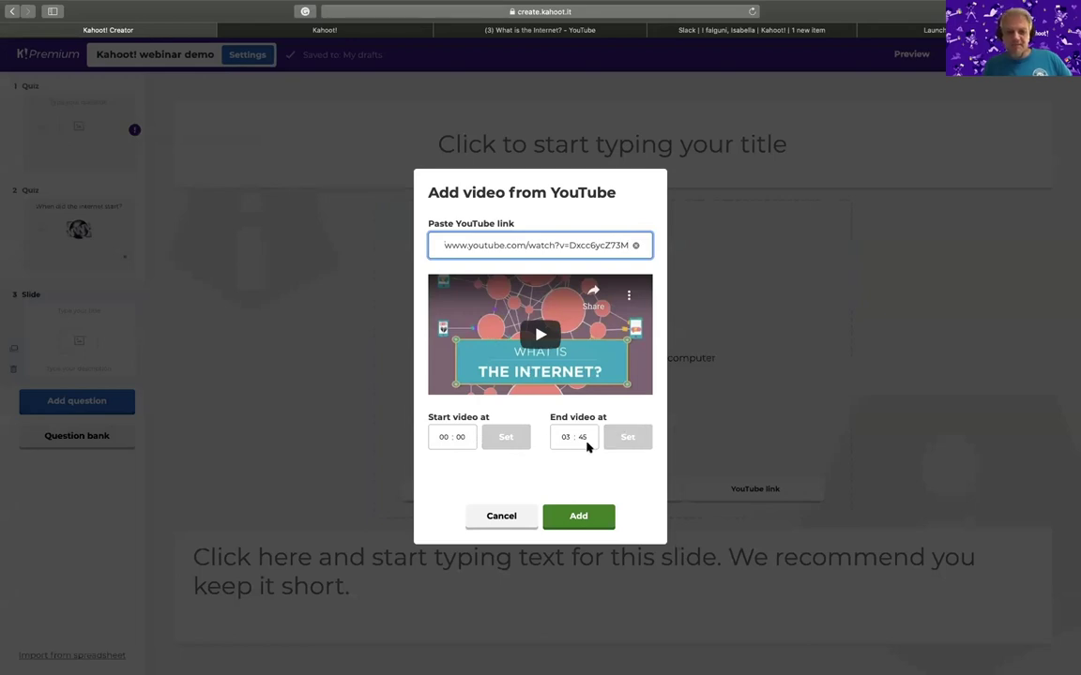
left_click(579, 517)
type("Watch this")
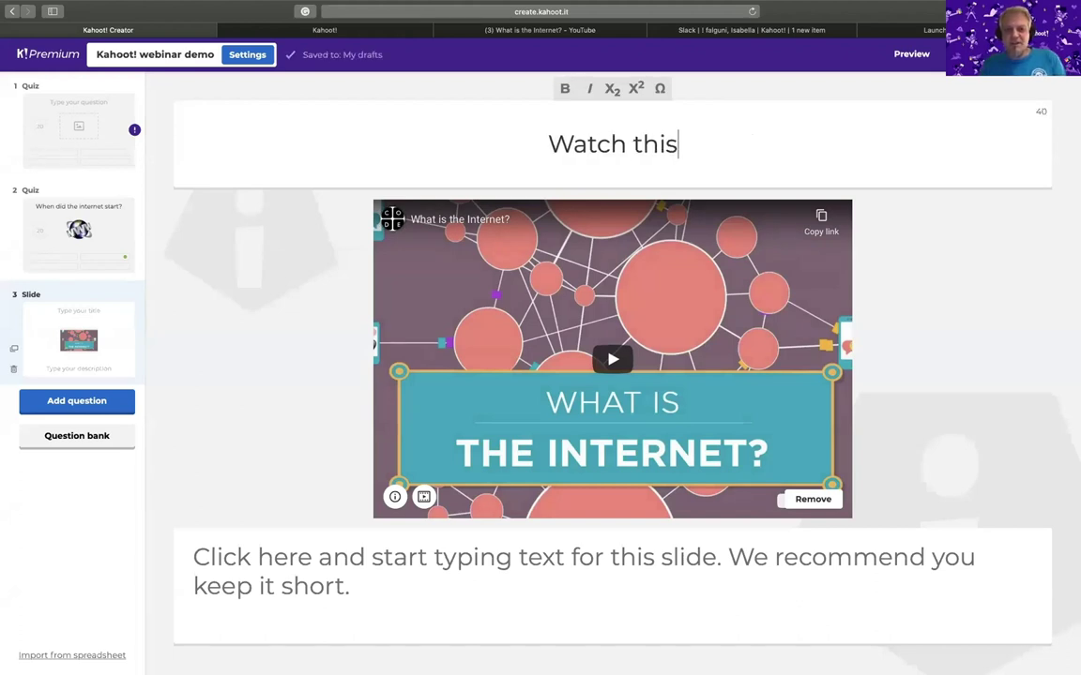
type(" video!")
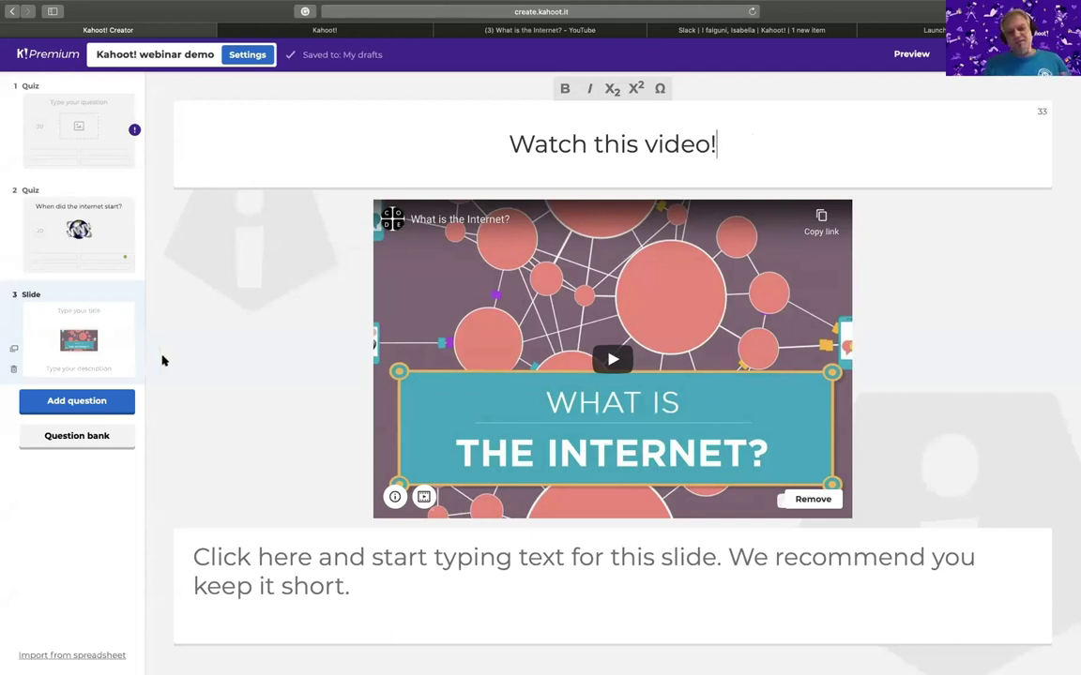
- Add a puzzle question after the video slide and upload internet-terms.png from the Desktop's example folder as its image
left_click(50, 408)
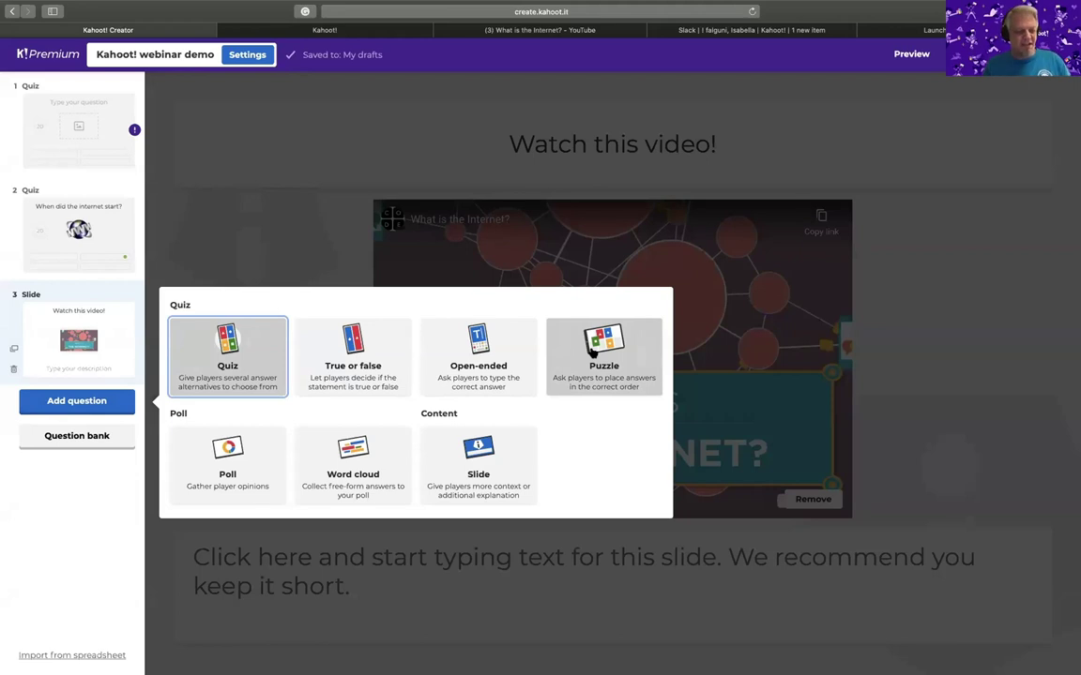
left_click(592, 350)
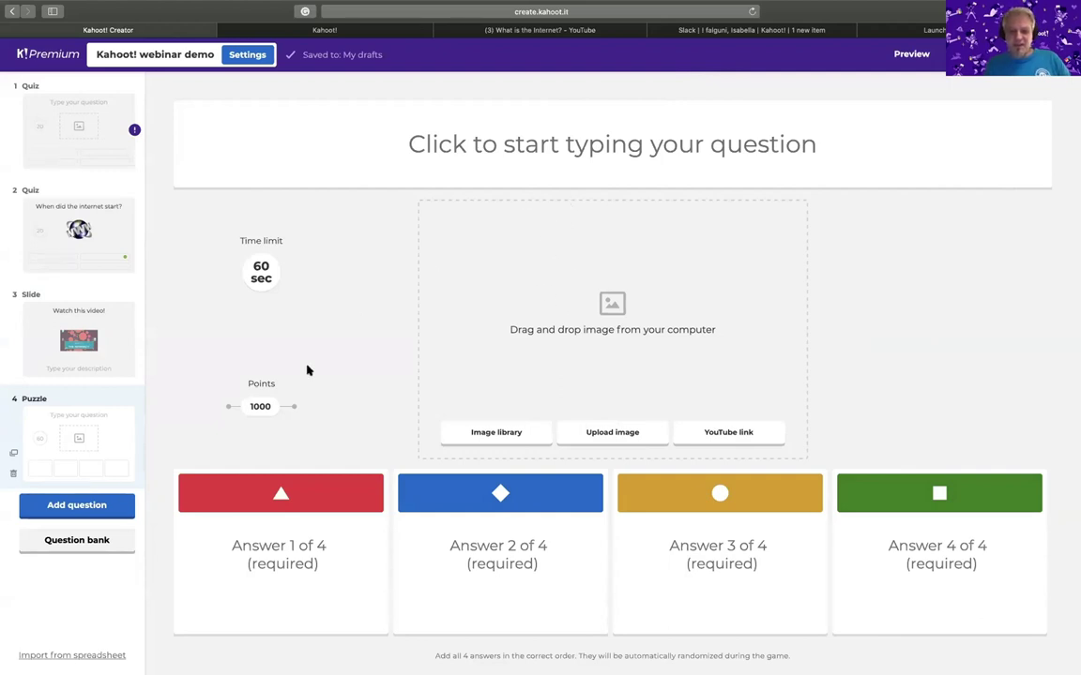
left_click(616, 435)
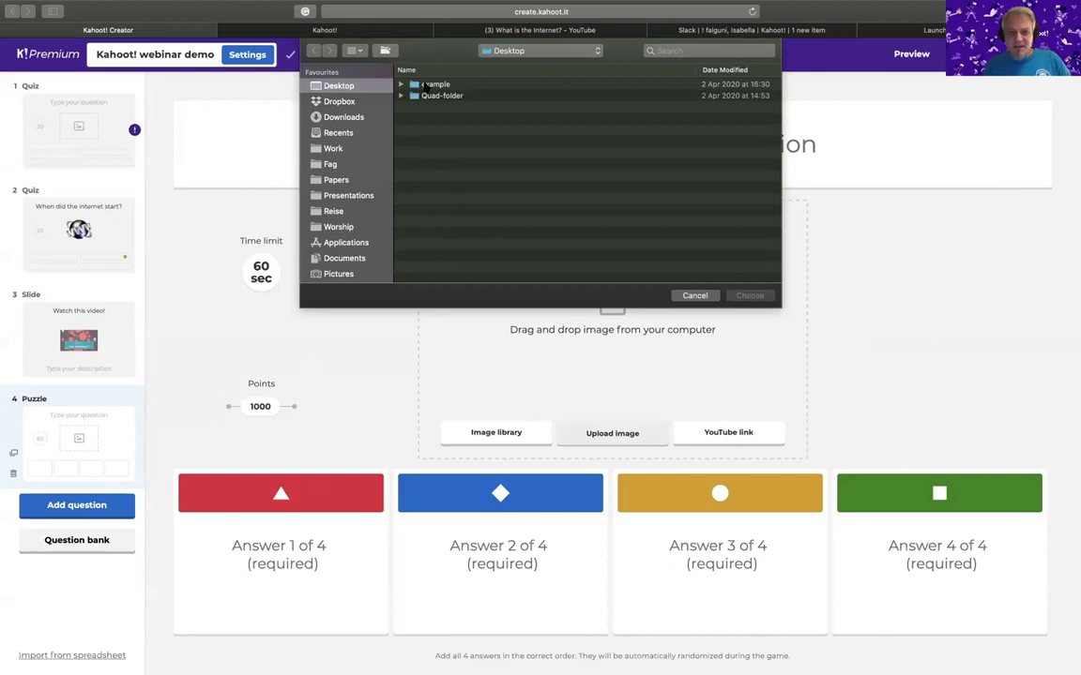
double_click(425, 86)
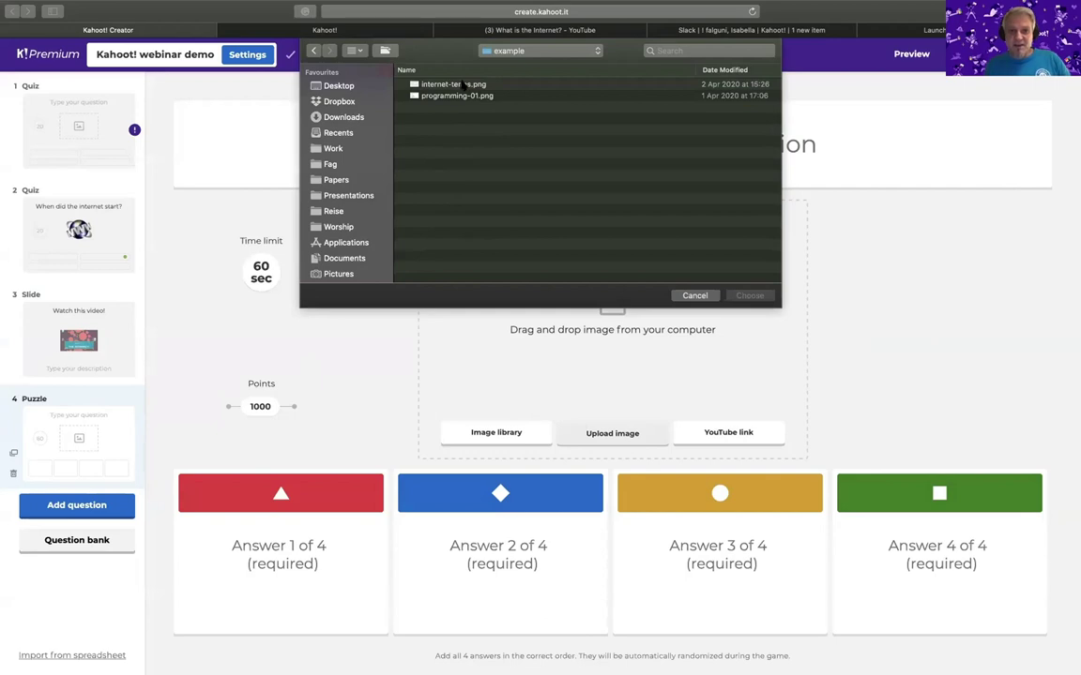
left_click(464, 87)
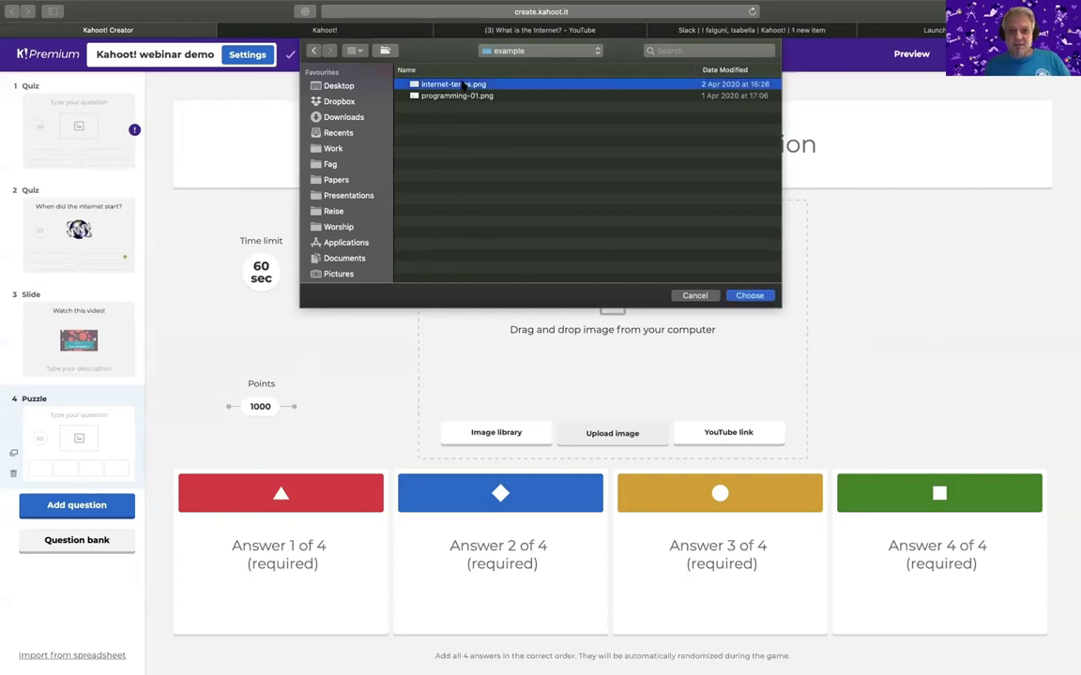
left_click(750, 296)
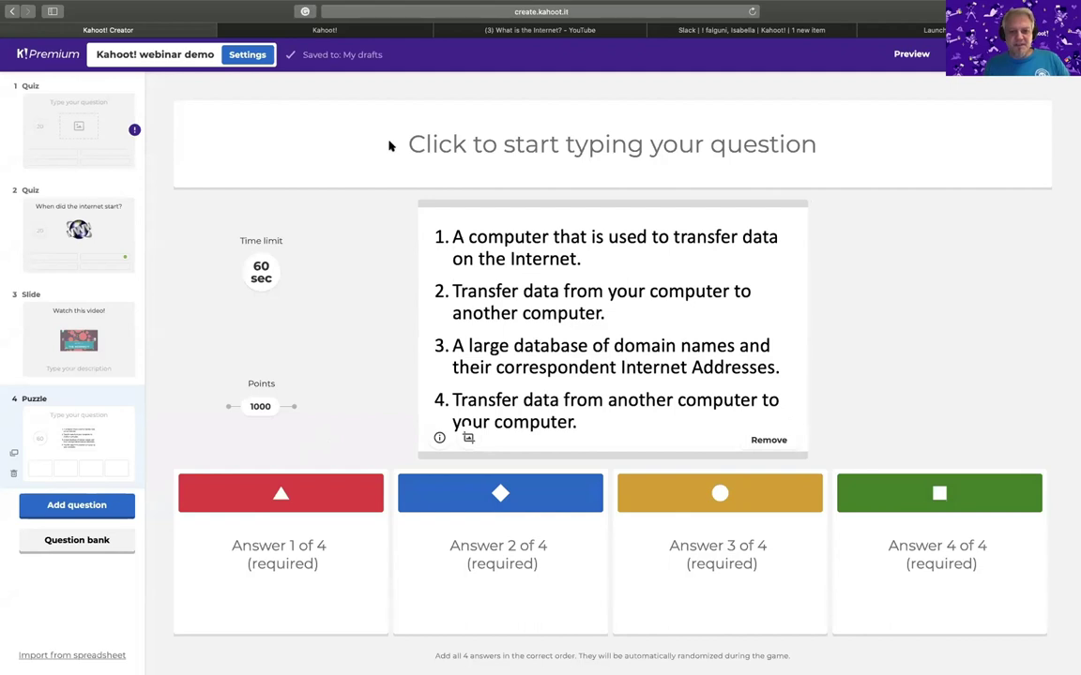
- Fill in the four puzzle answers in the correct order: Host, Upload, DNS, Download
left_click(259, 551)
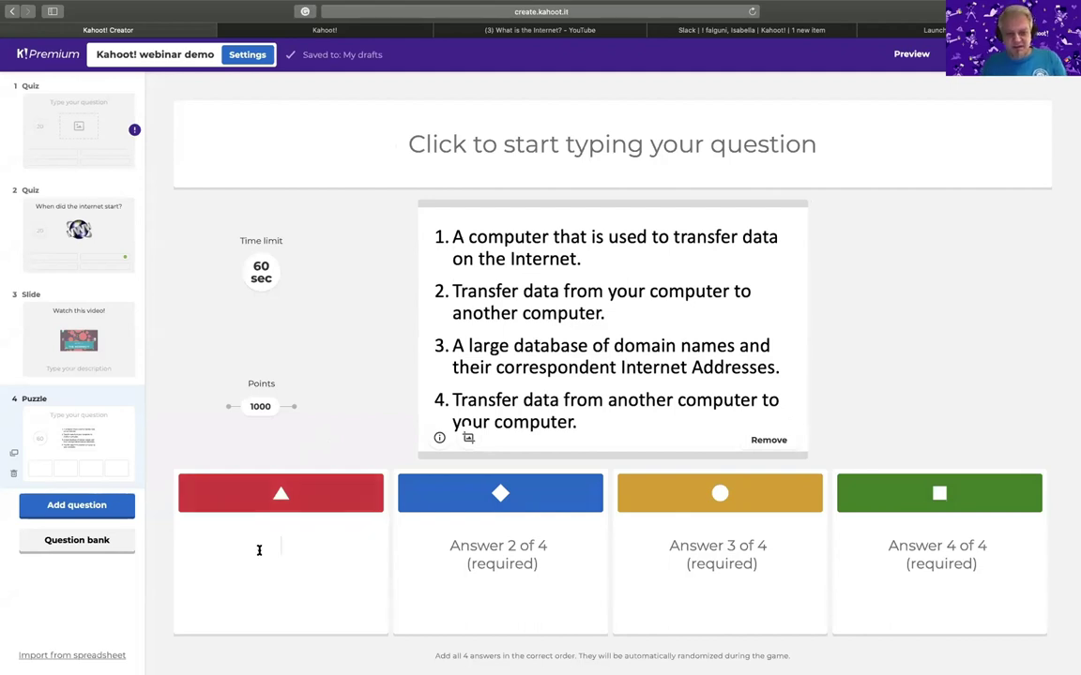
type("Host")
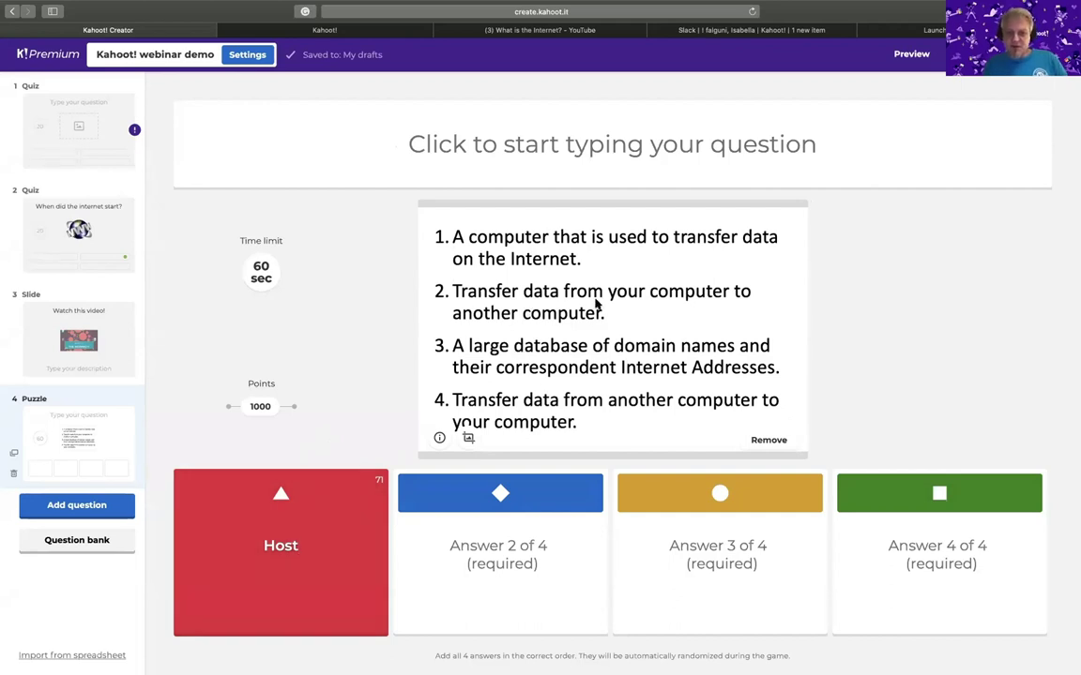
left_click(475, 544)
type("U")
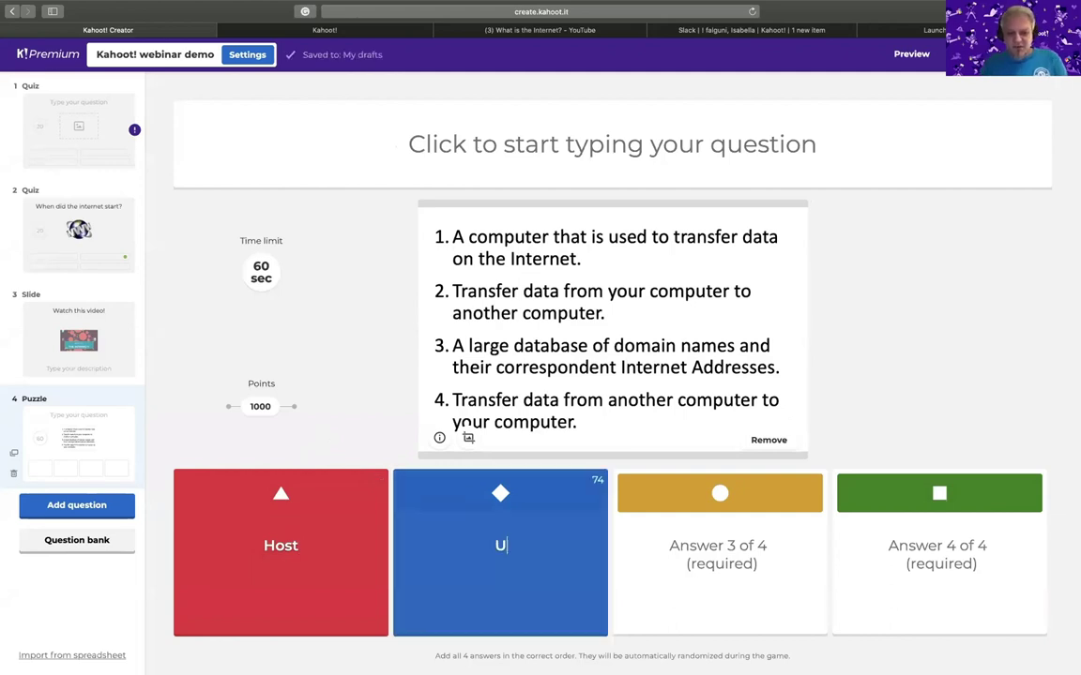
type("pload")
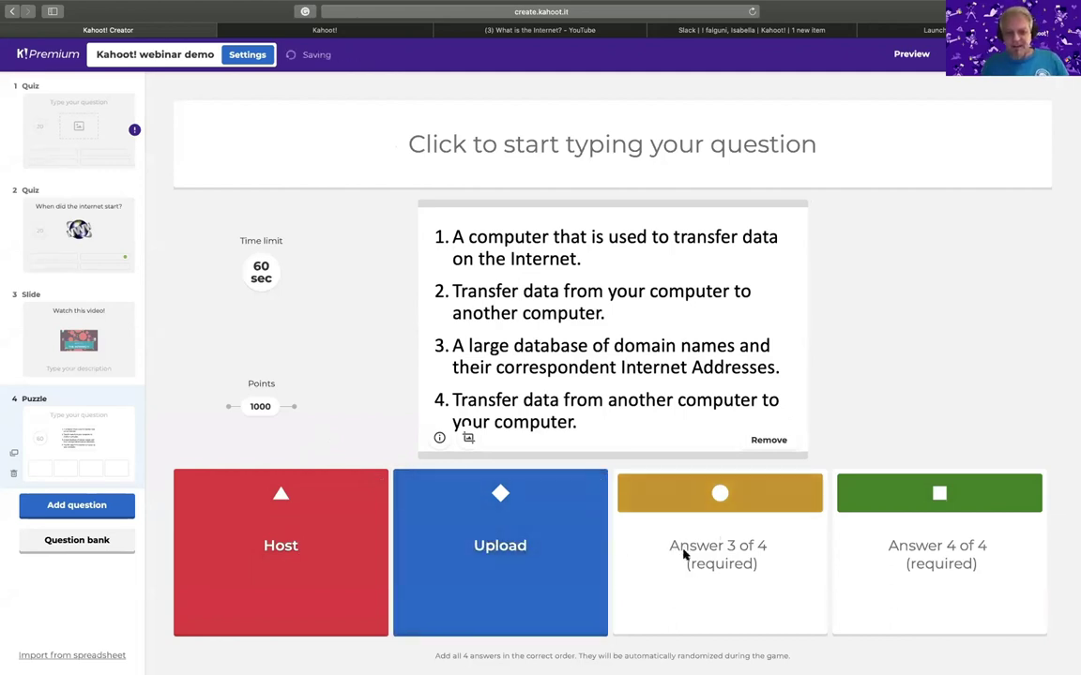
left_click(681, 552)
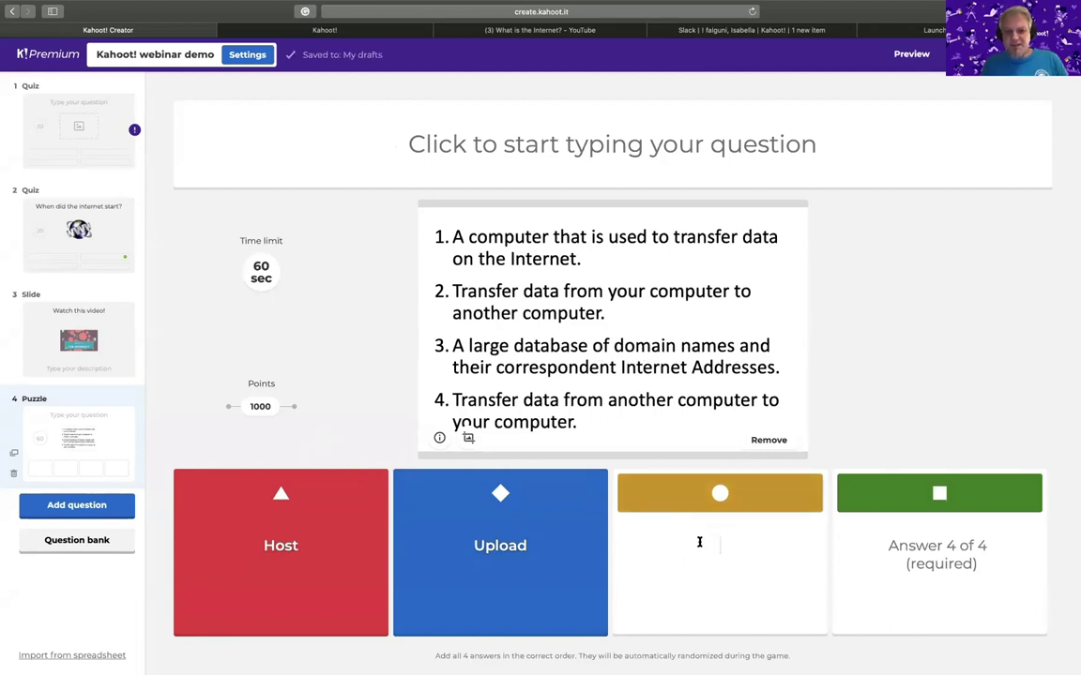
type("DNS")
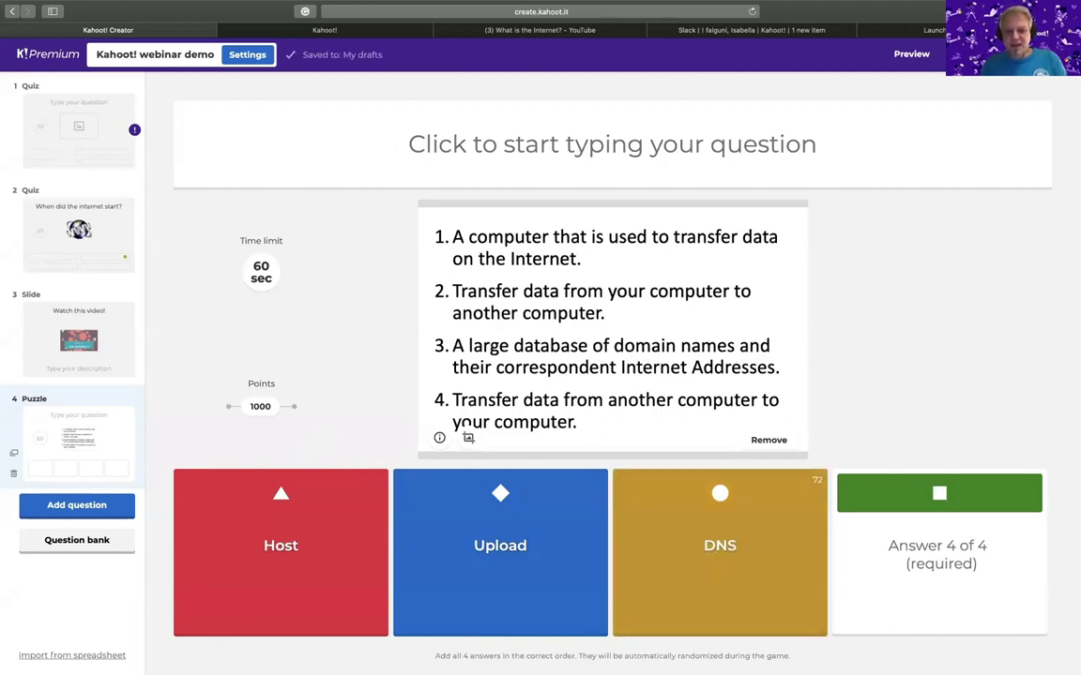
left_click(932, 548)
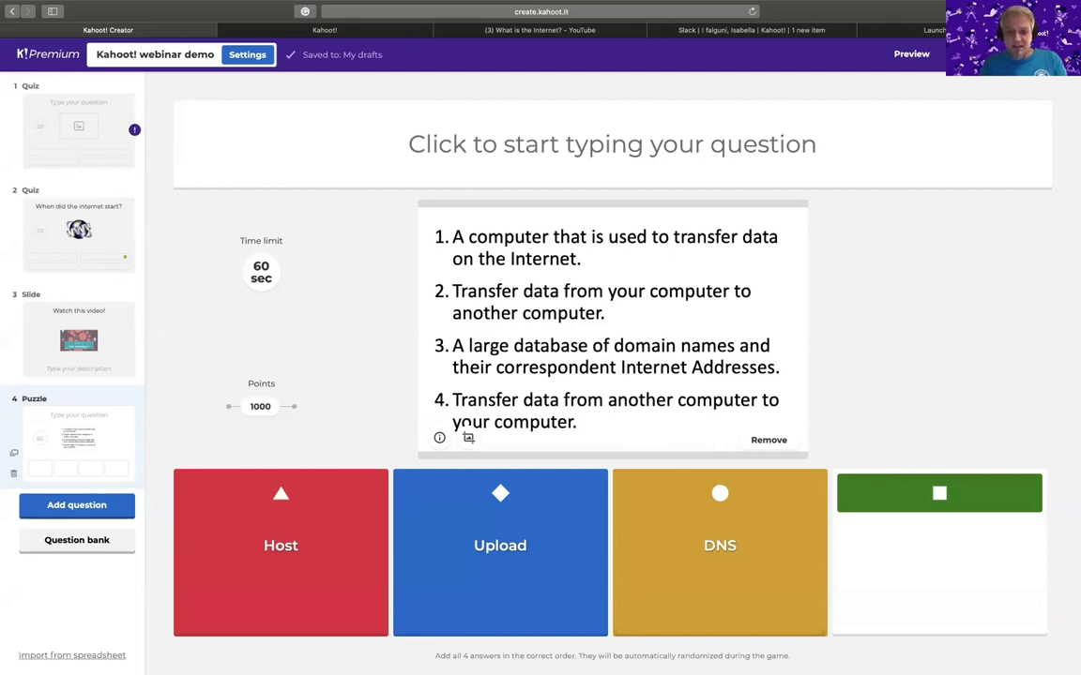
type("Download")
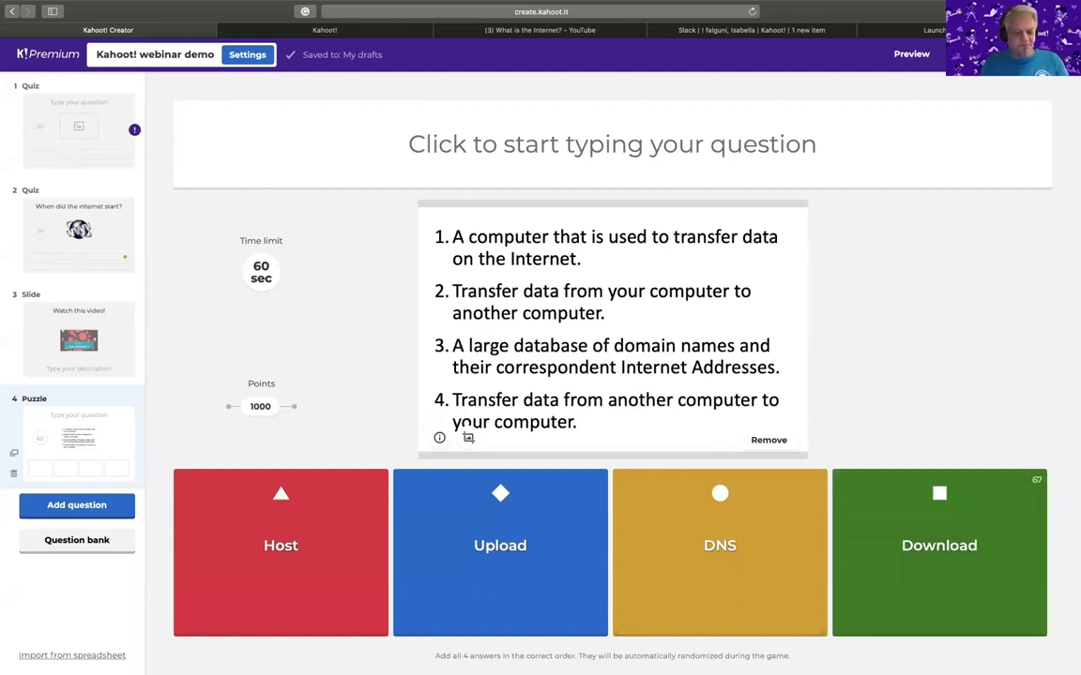
- Enter "Map the terms to the descriptions" as the puzzle question and set its points to 2000
left_click(477, 136)
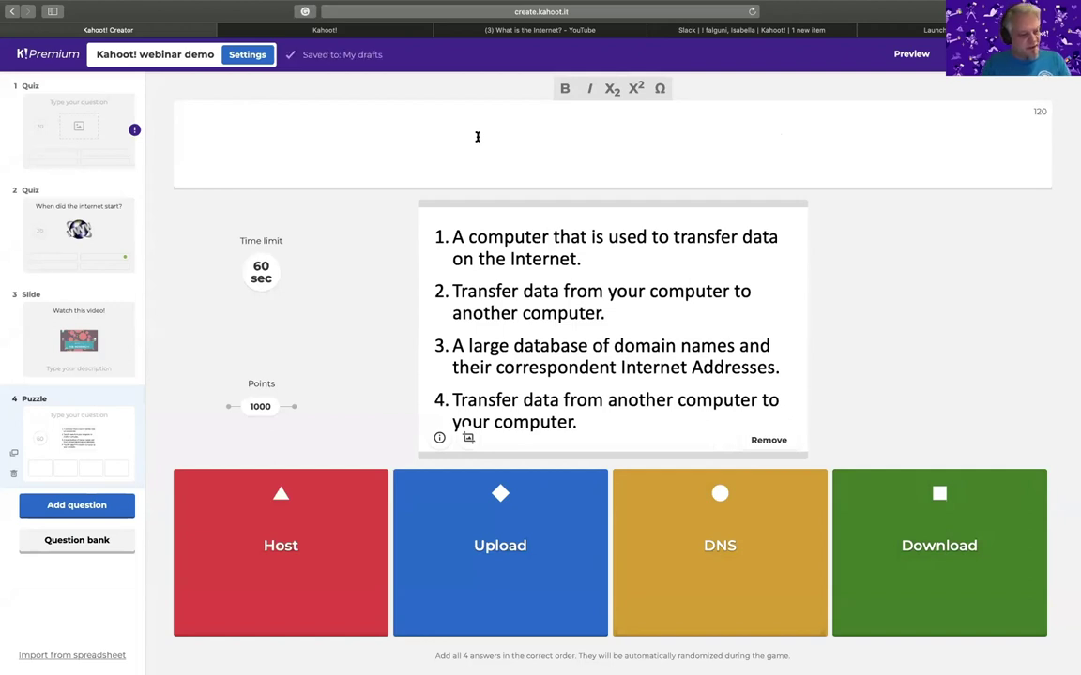
type("Map")
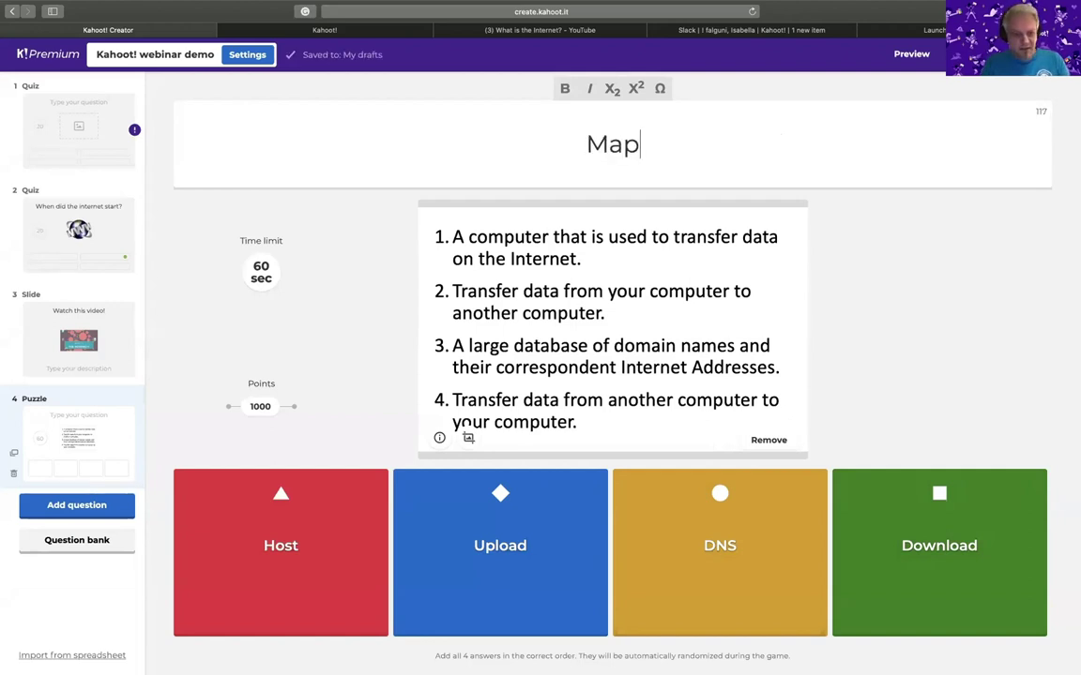
type(" the terms ")
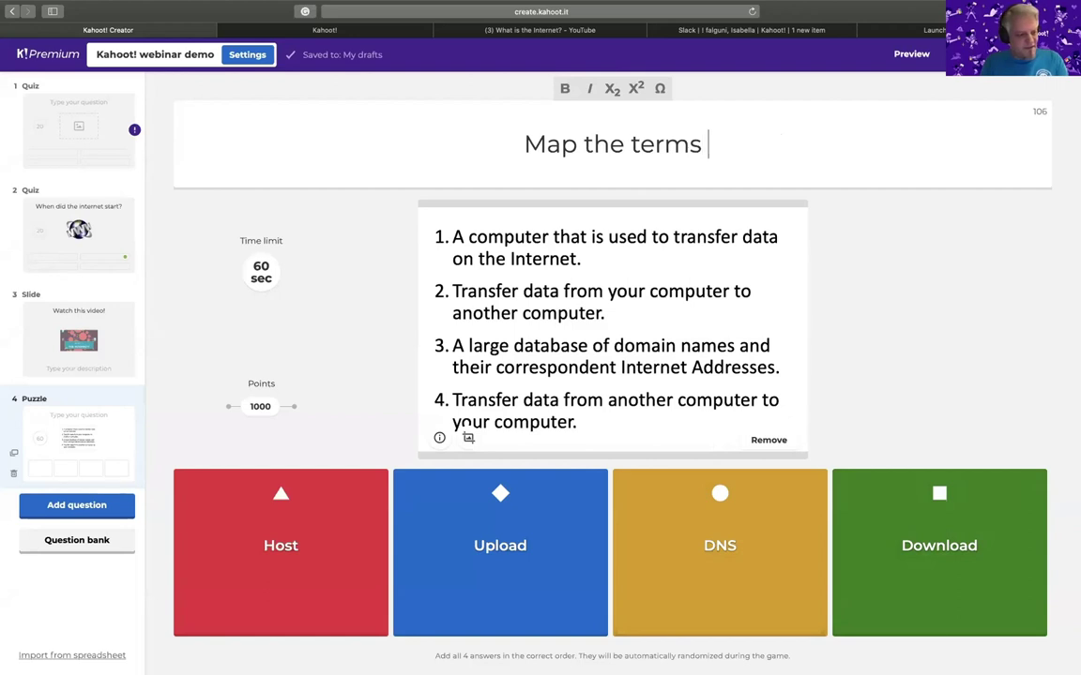
type("to the descri")
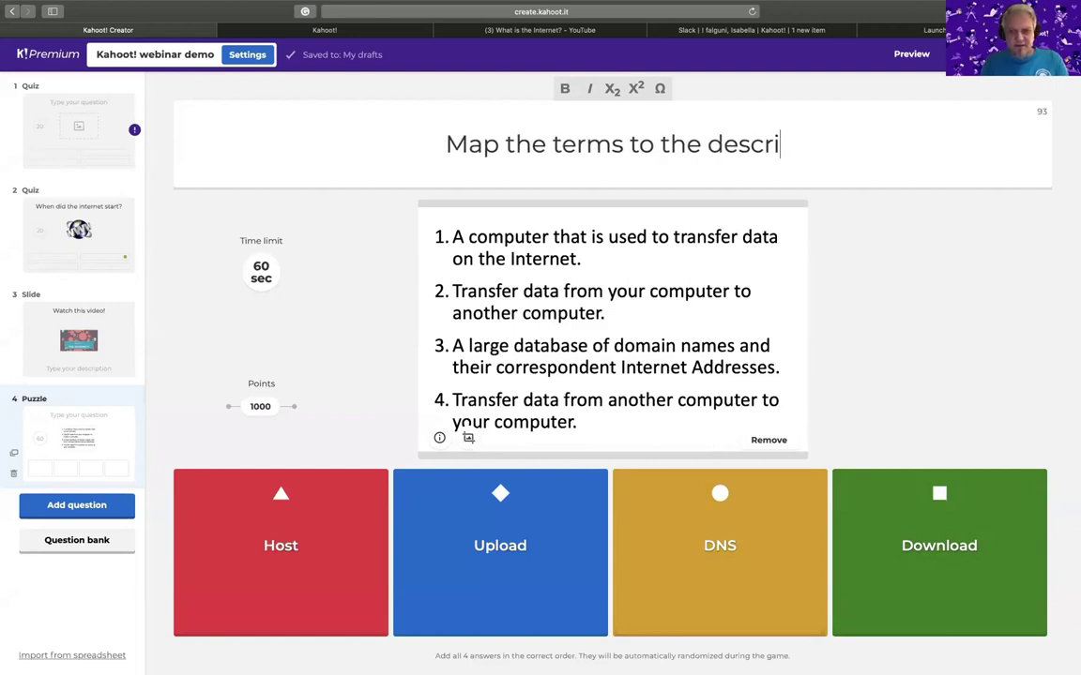
type("ptions")
key("BackSpace")
type("s")
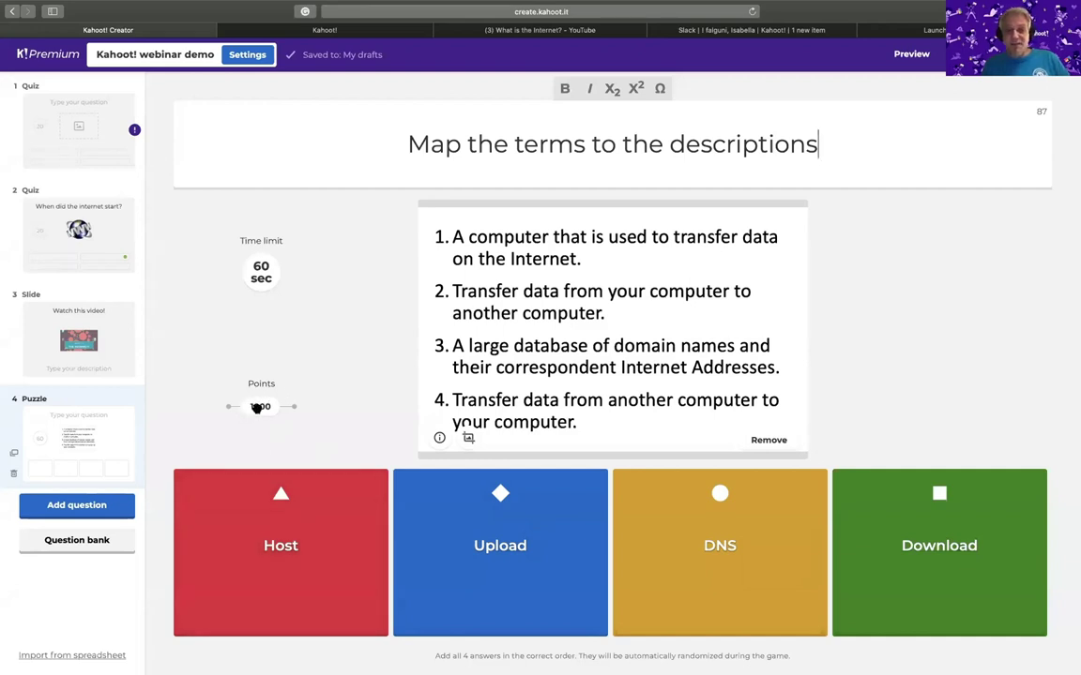
left_click_drag(255, 405, 294, 407)
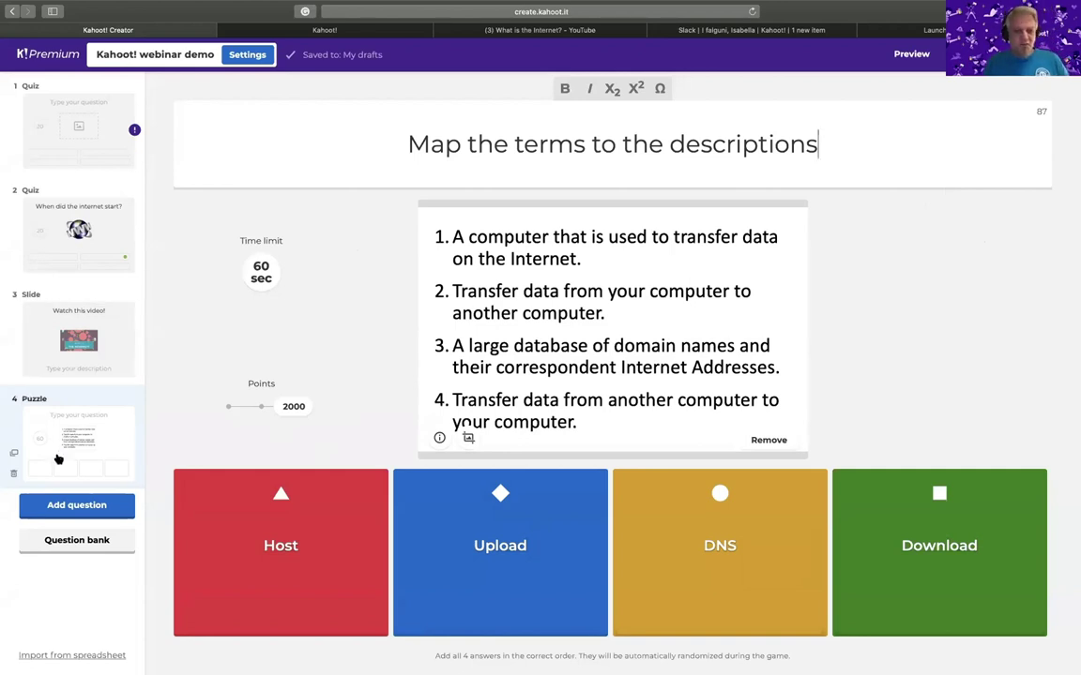
- Add an open-ended question after the puzzle reading "What is the binary number 10101110 converted to decimal?"
left_click(81, 507)
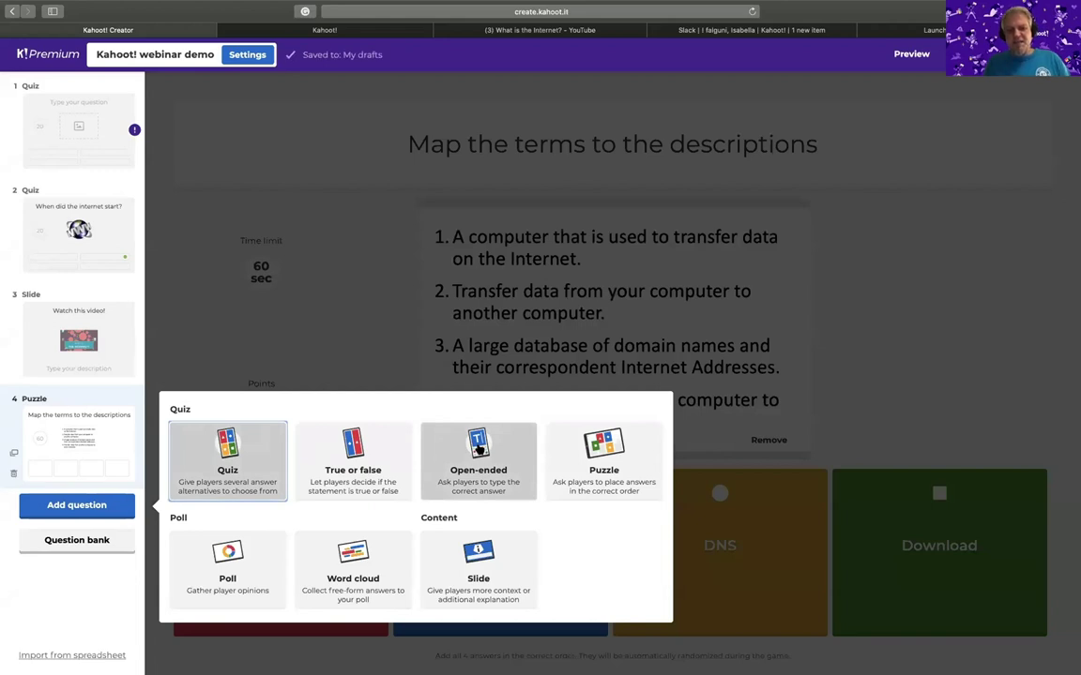
left_click(479, 452)
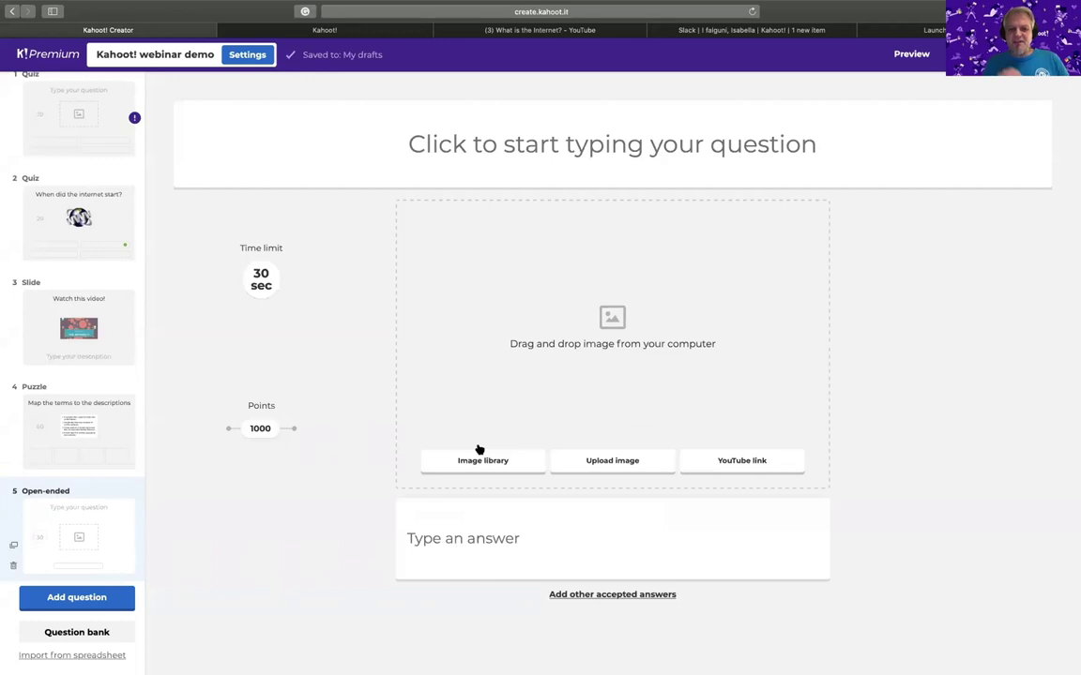
left_click(554, 150)
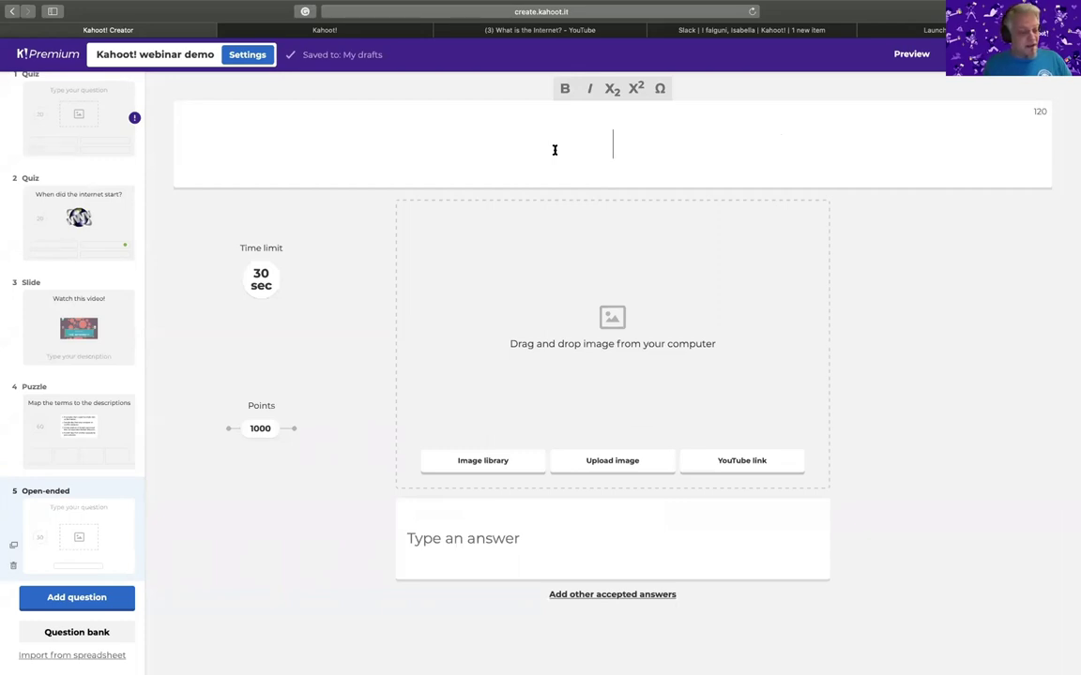
type("Waht")
key("BackSpace")
key("BackSpace")
key("BackSpace")
type("hat is the ")
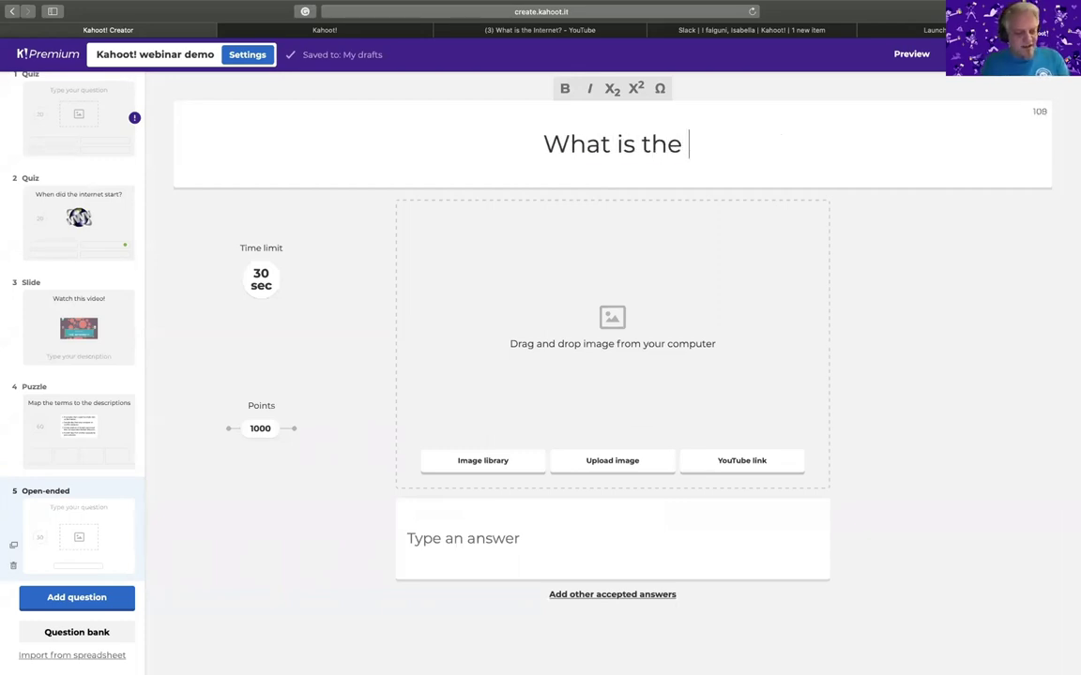
type("binary number")
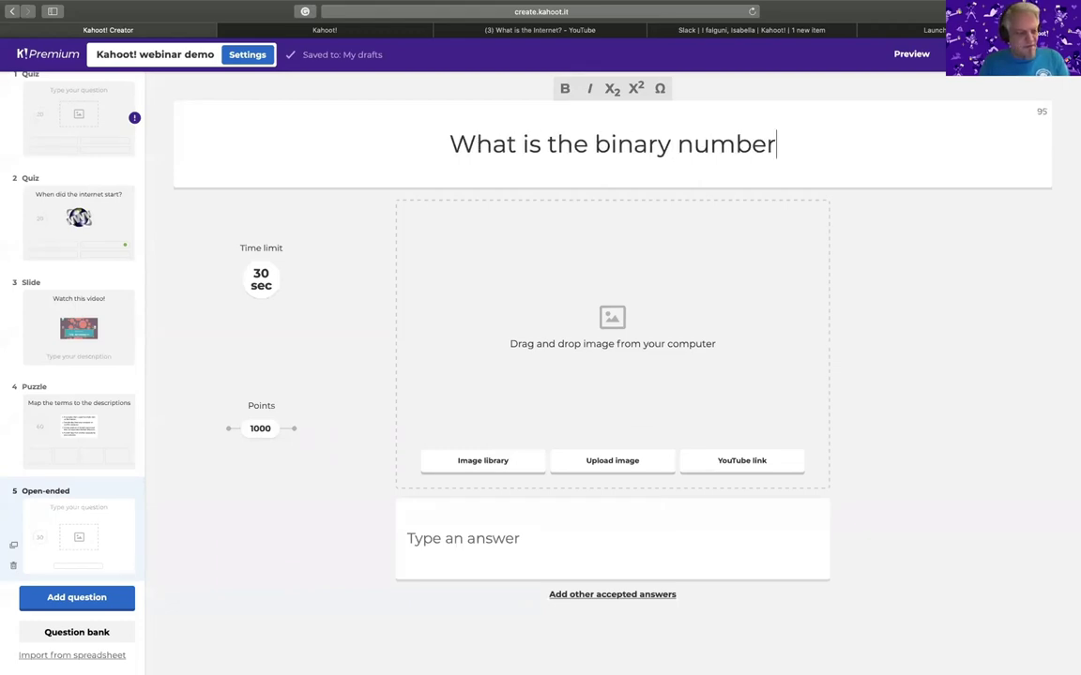
type(" 1010")
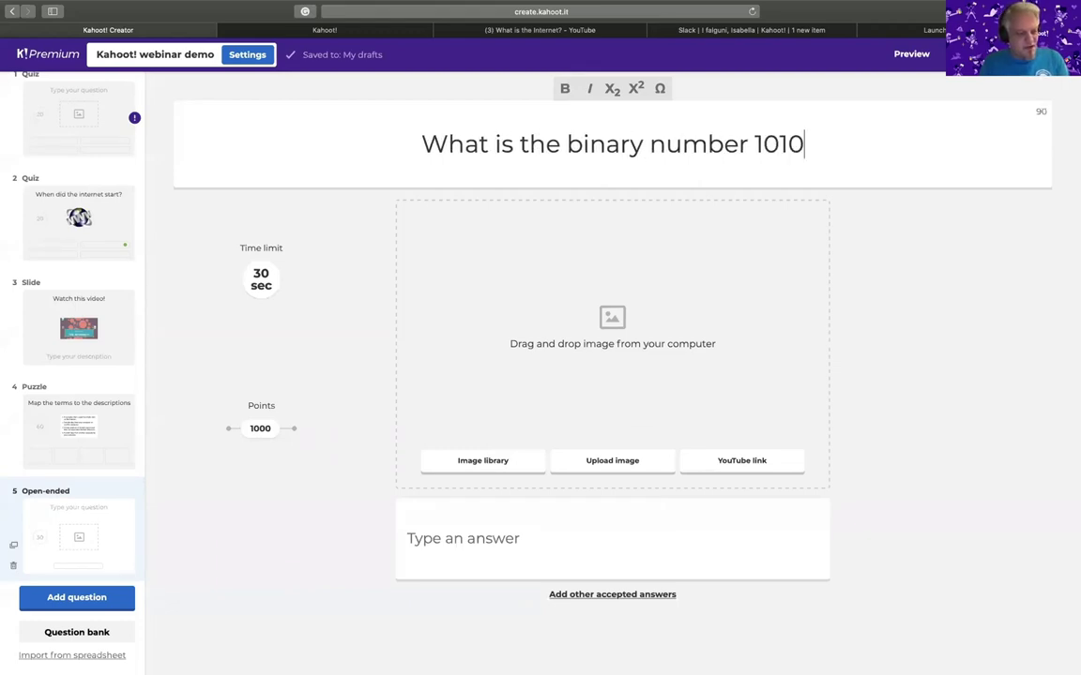
type("1110 ")
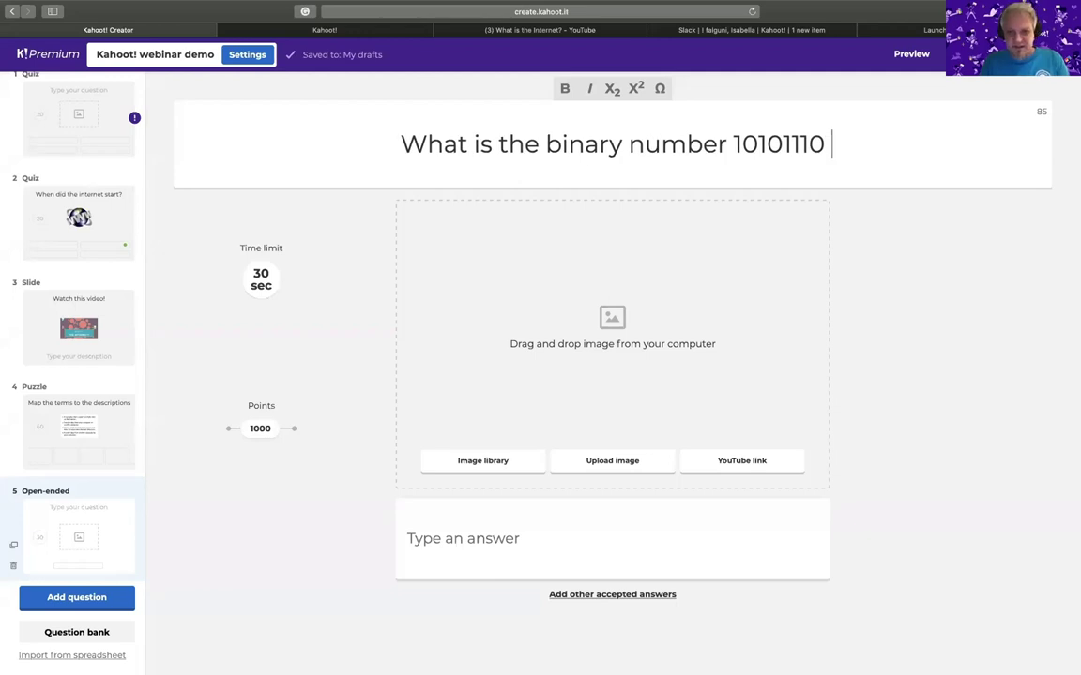
type("converted ")
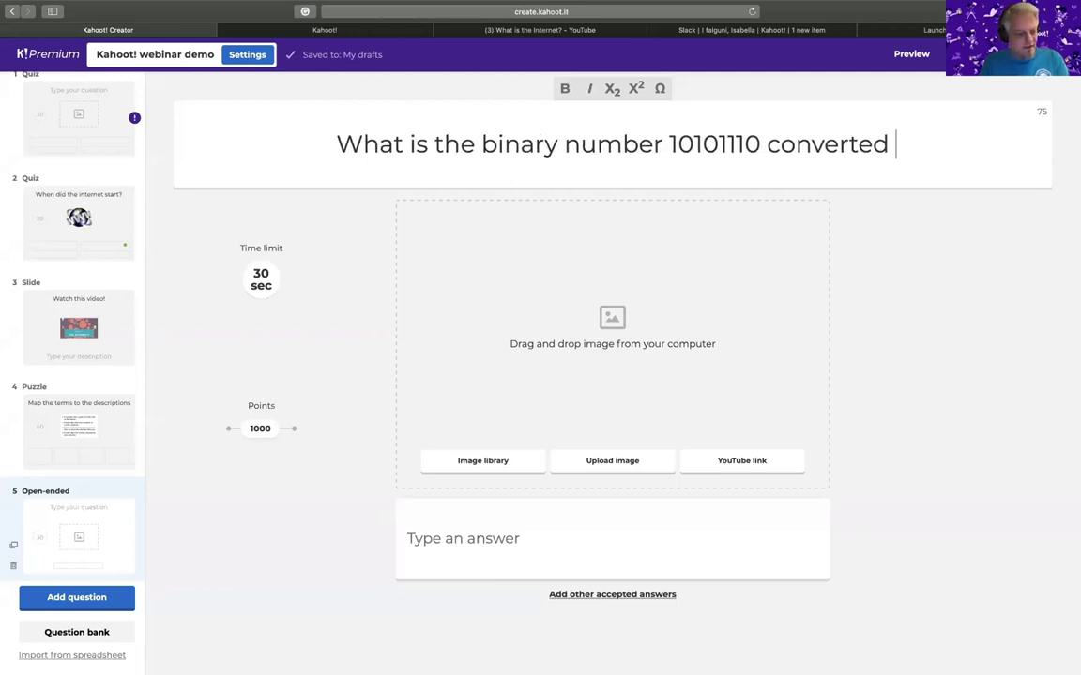
type("to decimal?")
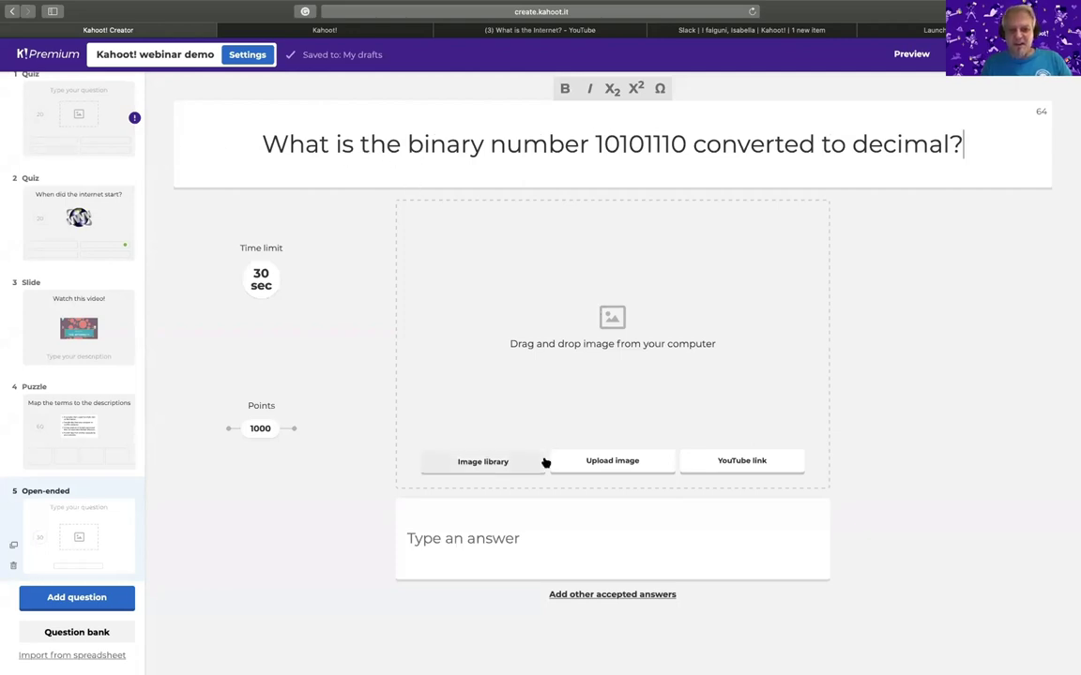
- Set 174 as the correct answer and insert the picture of slanted light-blue binary digits from the image library's suggested "binary" search
left_click(481, 546)
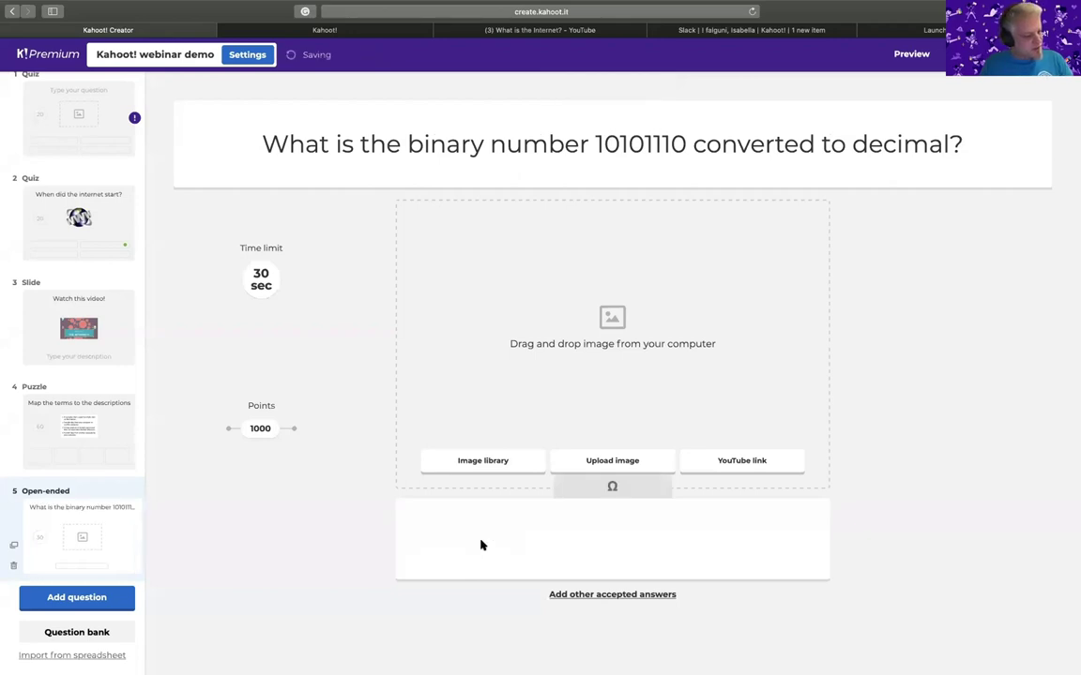
type("174")
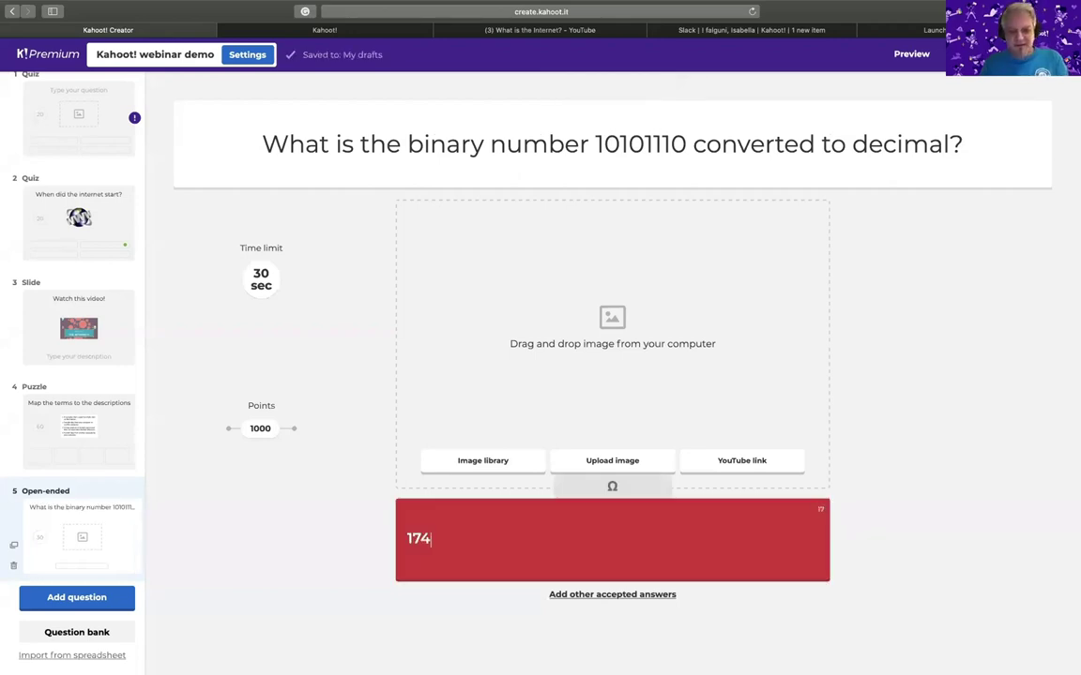
left_click(907, 478)
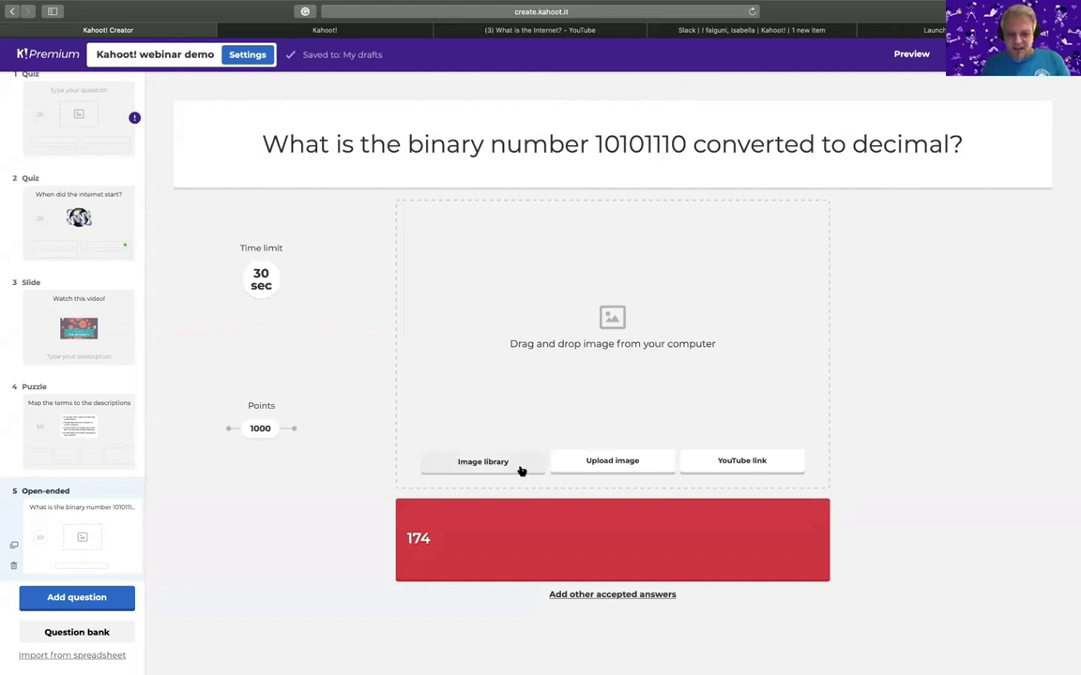
left_click(483, 466)
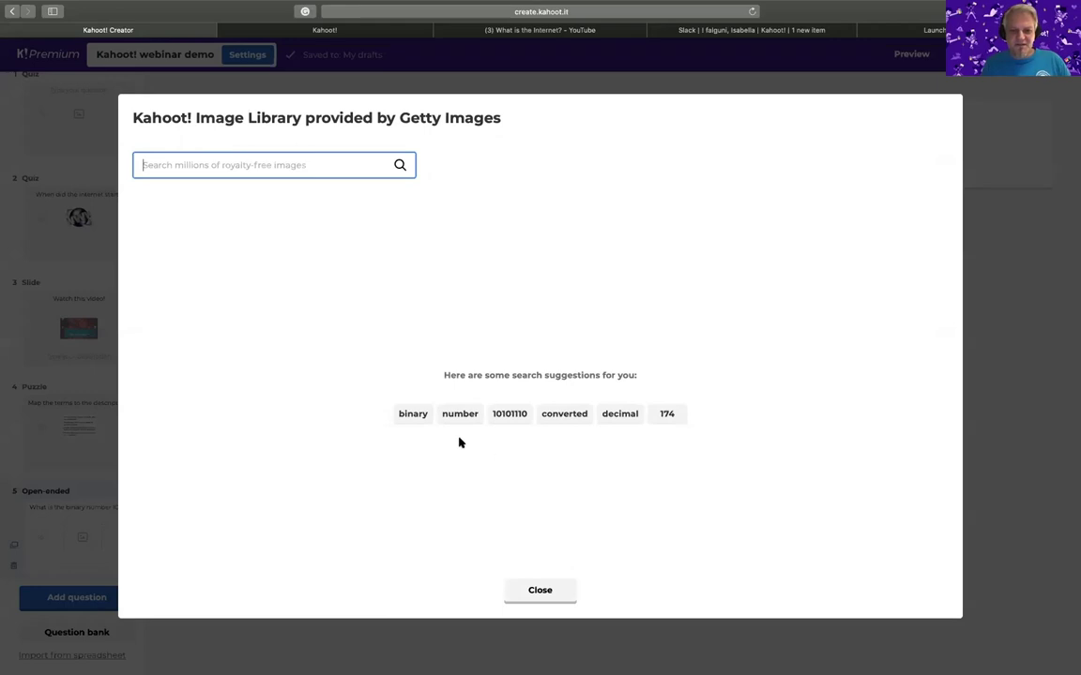
left_click(412, 414)
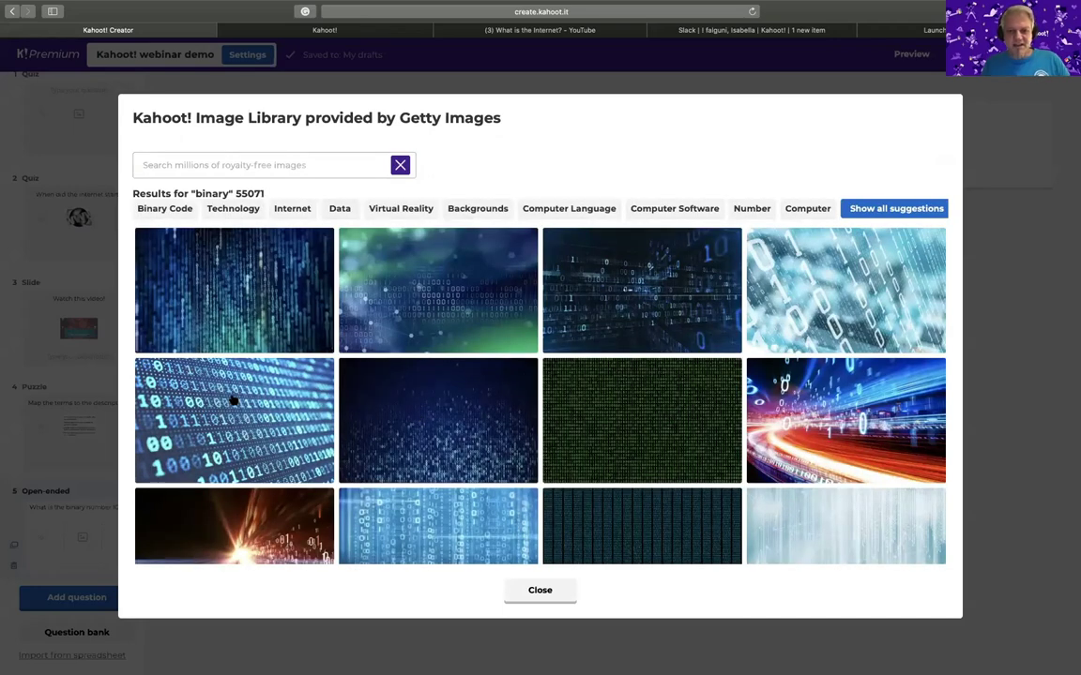
left_click(235, 421)
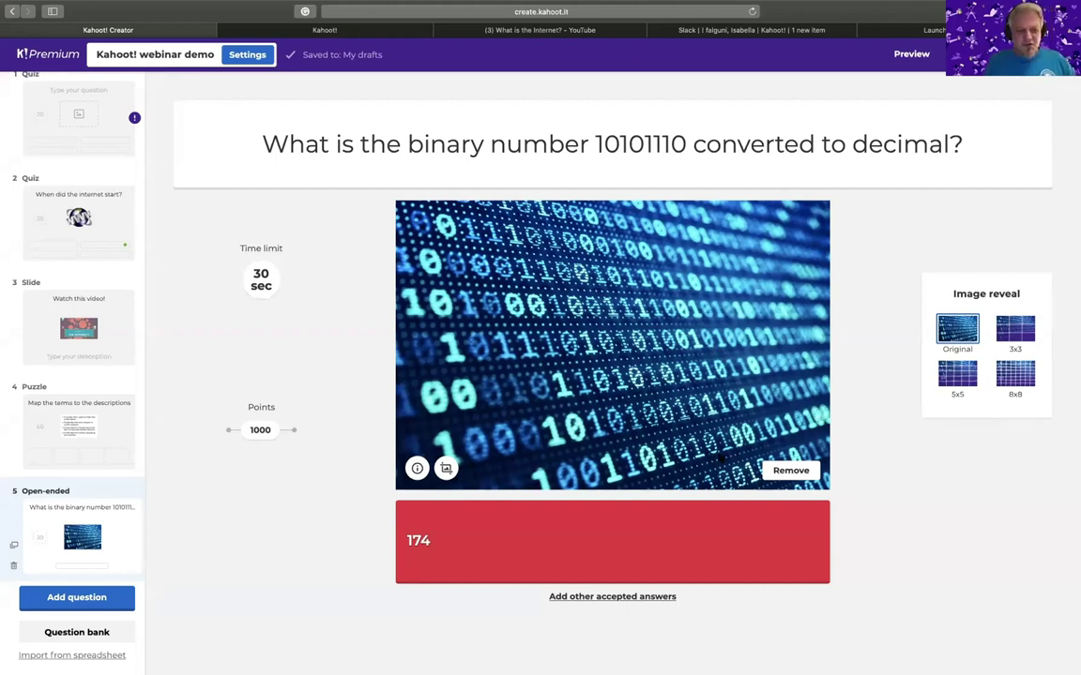
- Add a quiz question after the open-ended one reading "What will be printed to the console if this code of python is executed?"
left_click(71, 602)
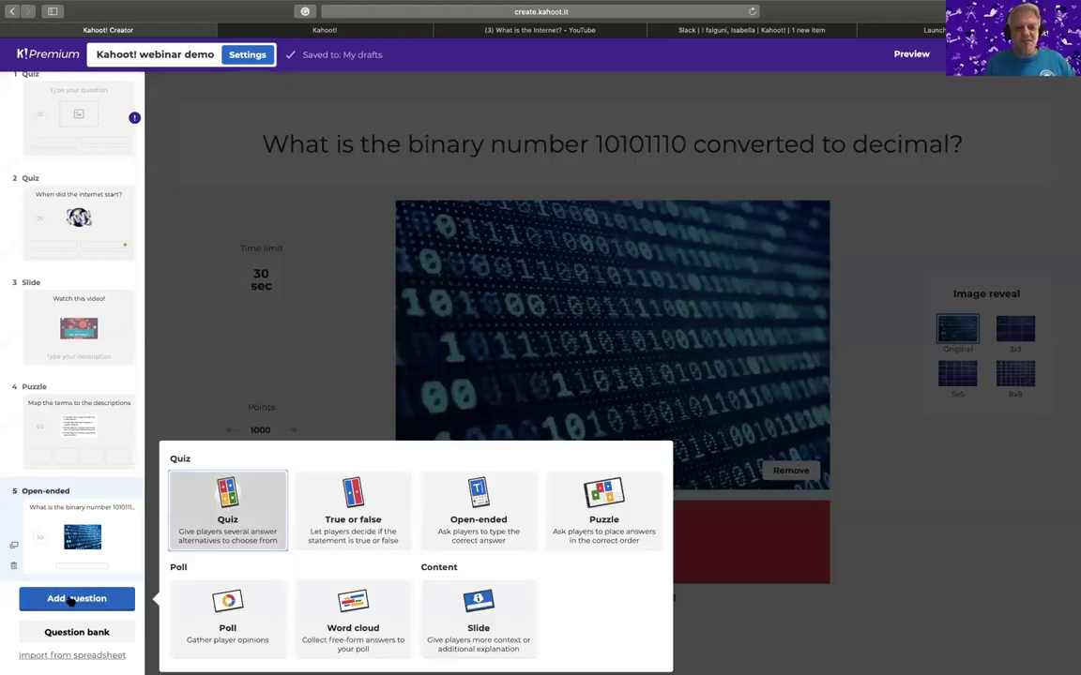
left_click(222, 504)
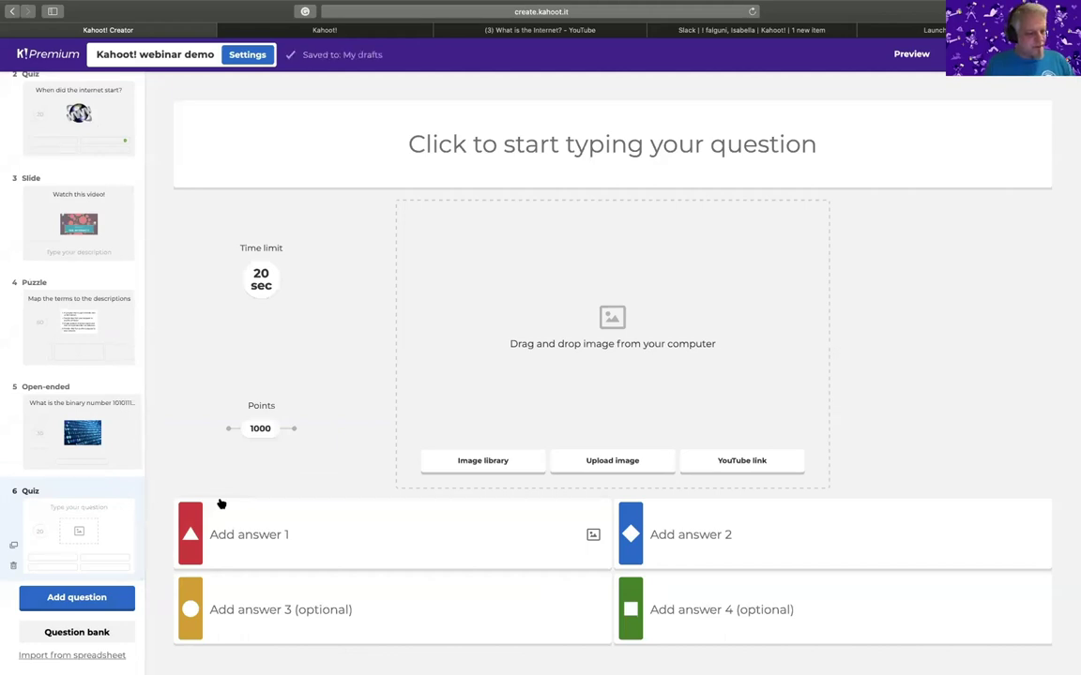
left_click(561, 147)
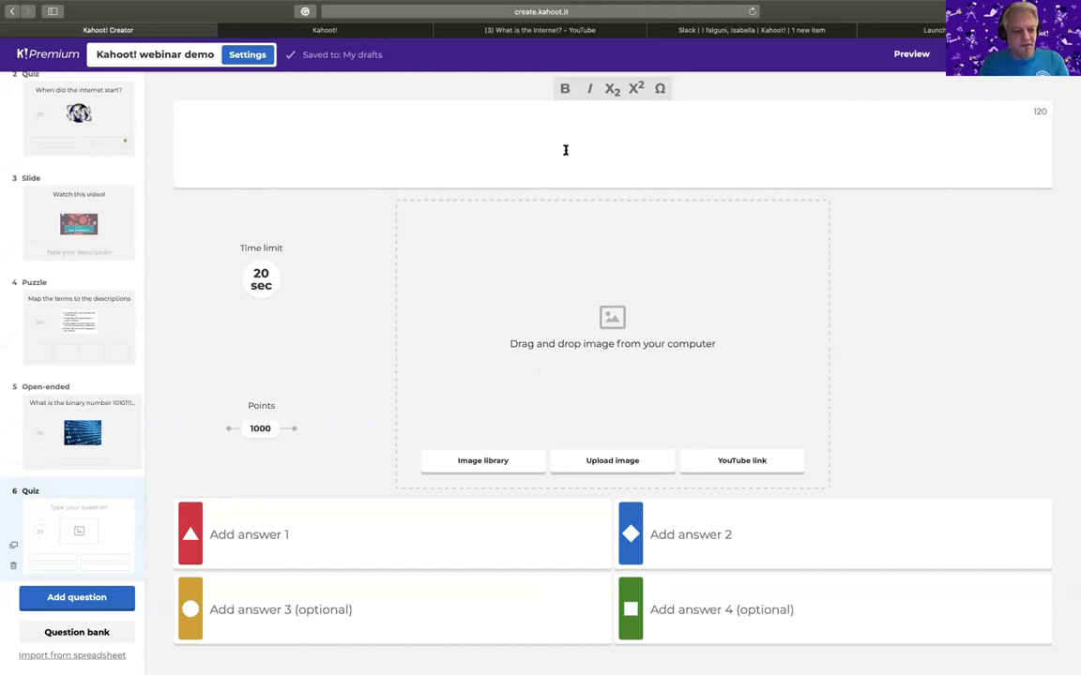
type("Q")
type("hat")
key("BackSpace")
key("BackSpace")
key("BackSpace")
key("BackSpace")
type("What will ")
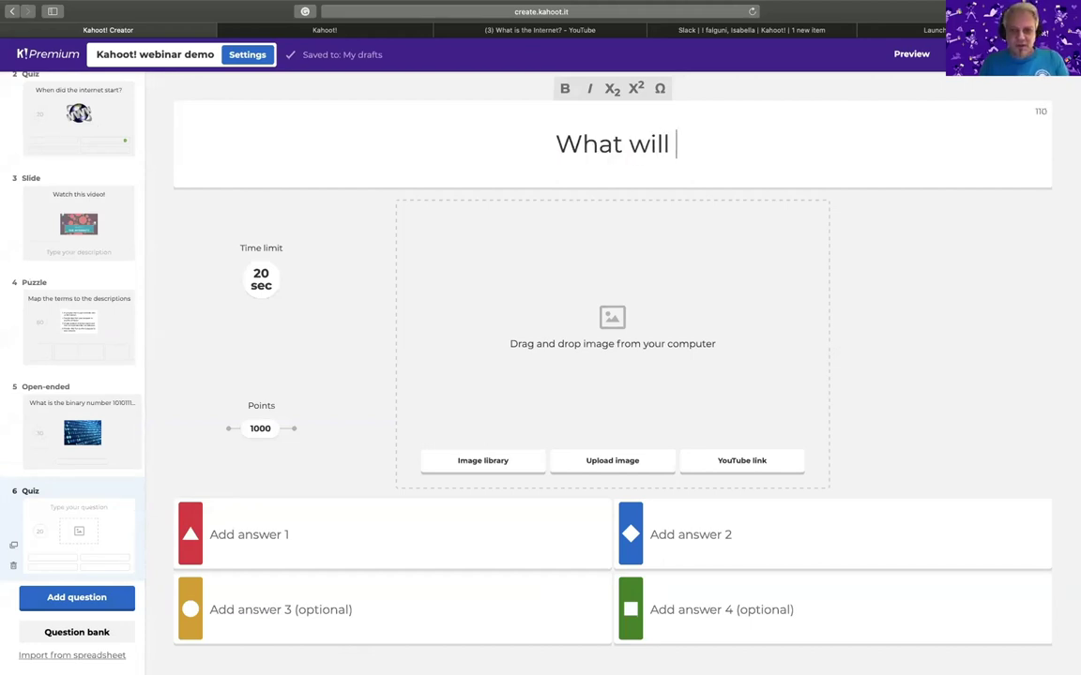
type("be printied")
key("BackSpace")
key("BackSpace")
key("BackSpace")
type("ed ")
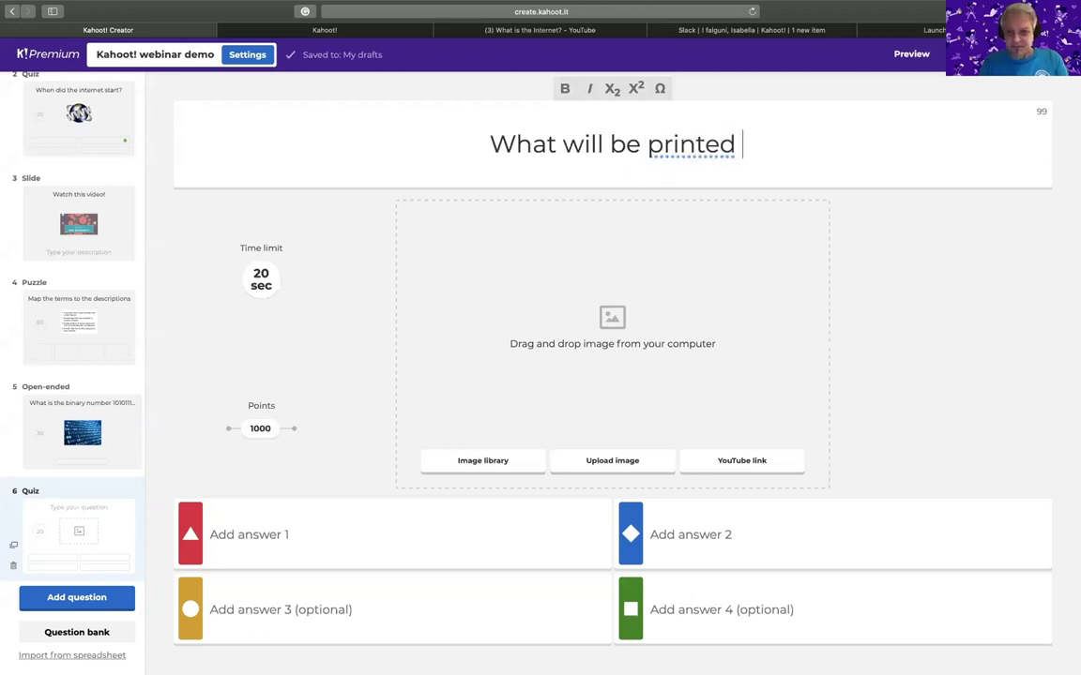
type("to ")
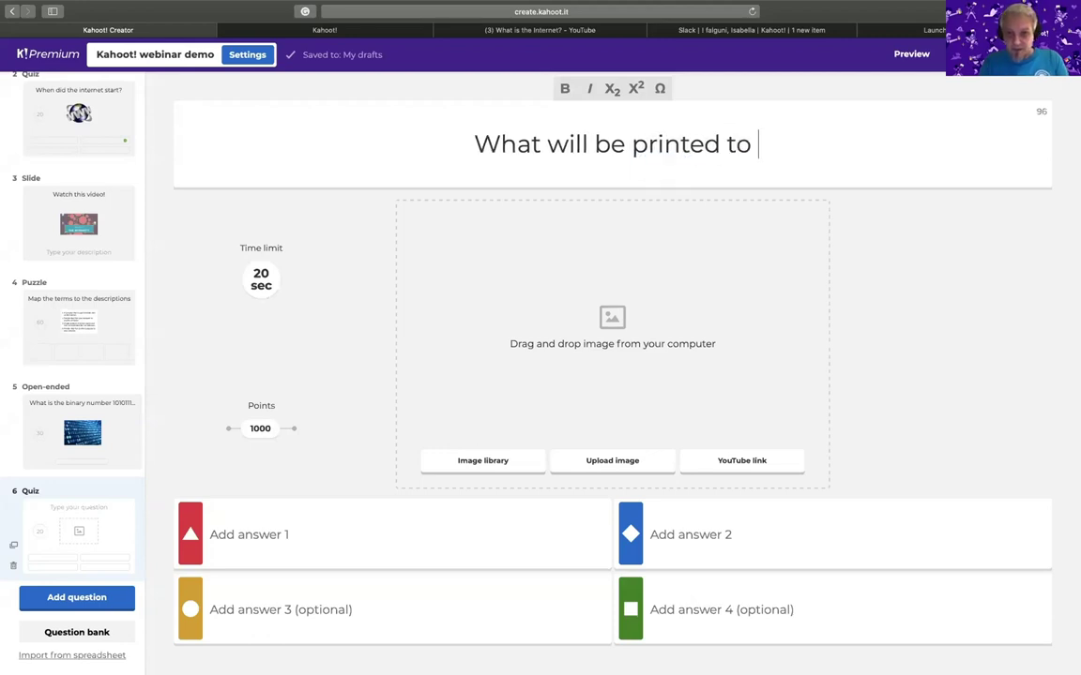
type("the console,")
key("BackSpace")
type("if this code")
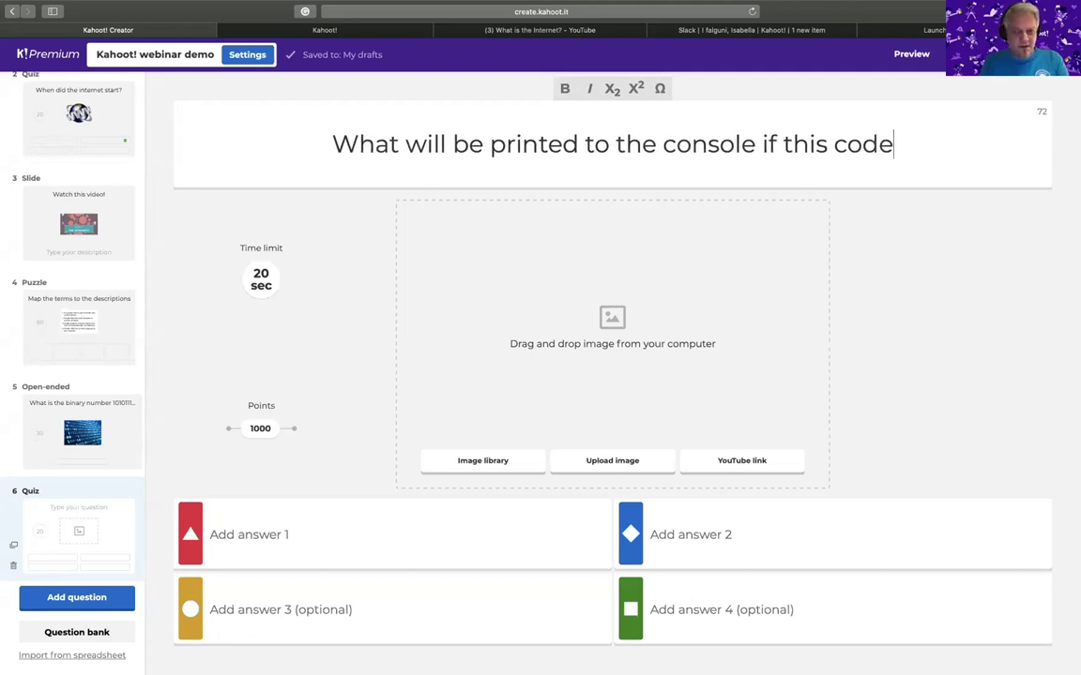
type(" of python is e")
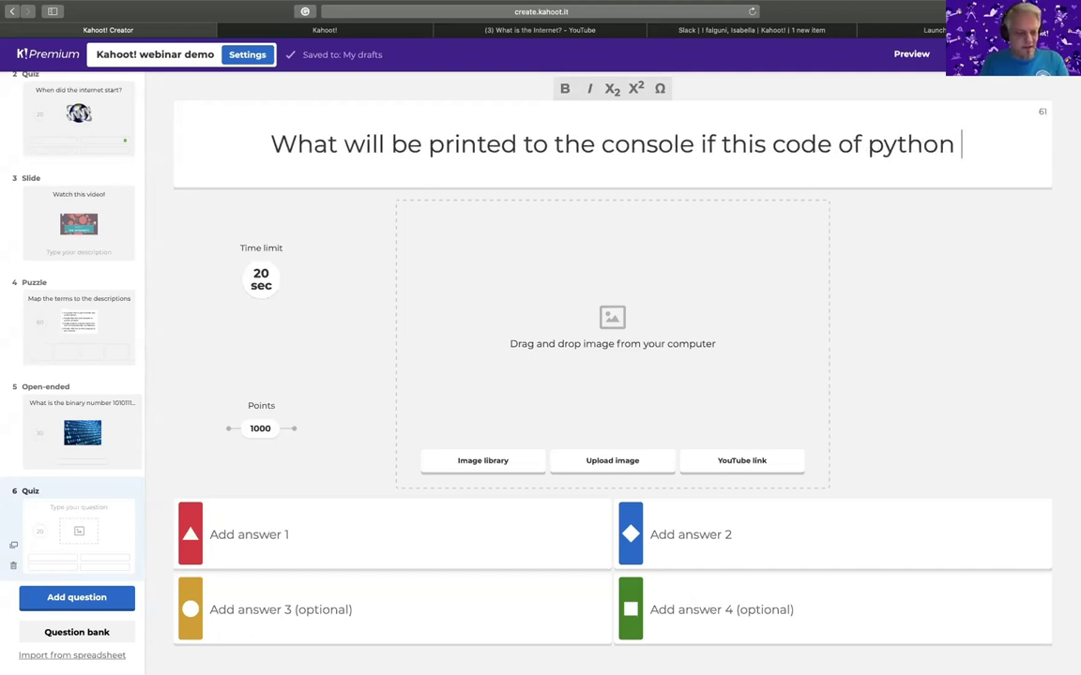
key("BackSpace")
type("s executed?")
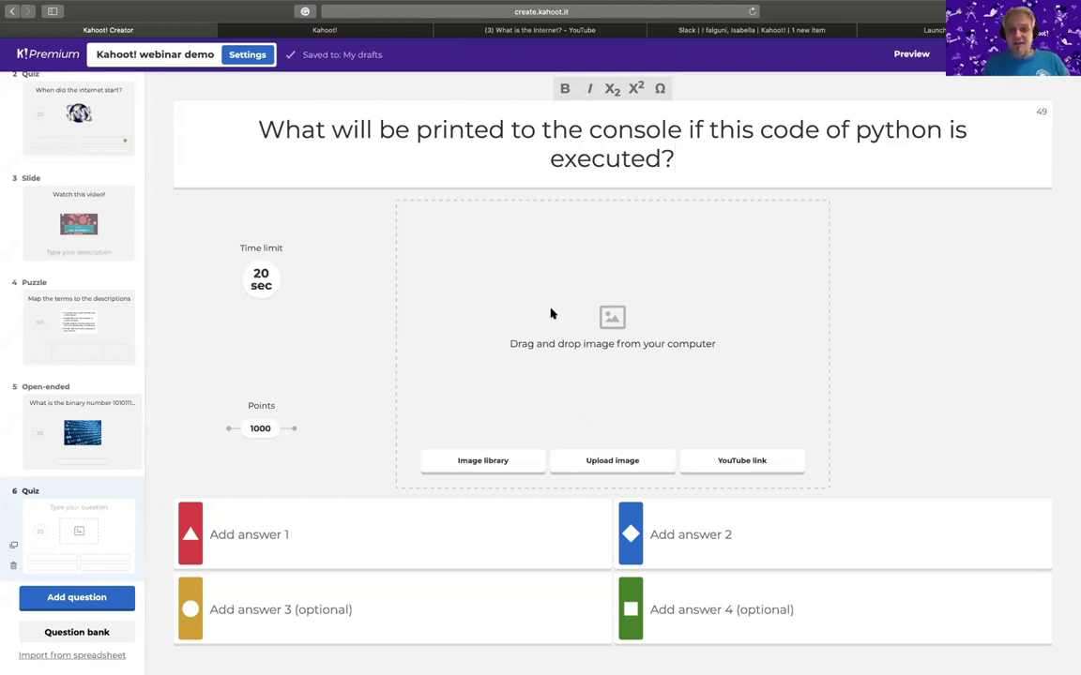
- Upload programming-01.png from the example folder as the Python quiz question's image
left_click(605, 464)
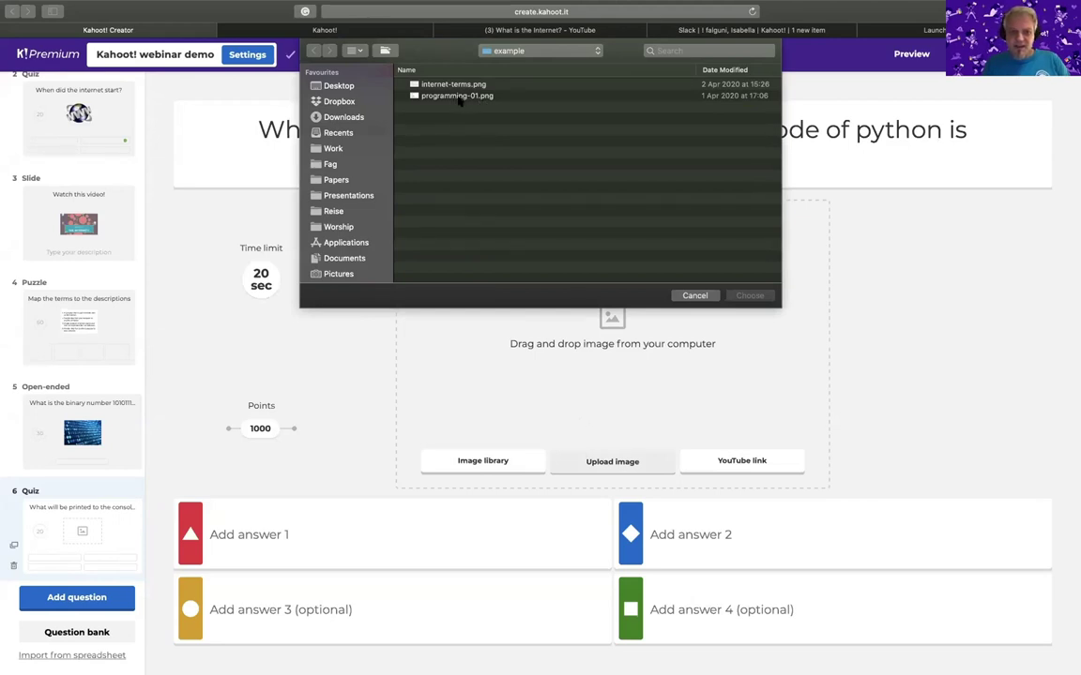
left_click(457, 97)
left_click(748, 295)
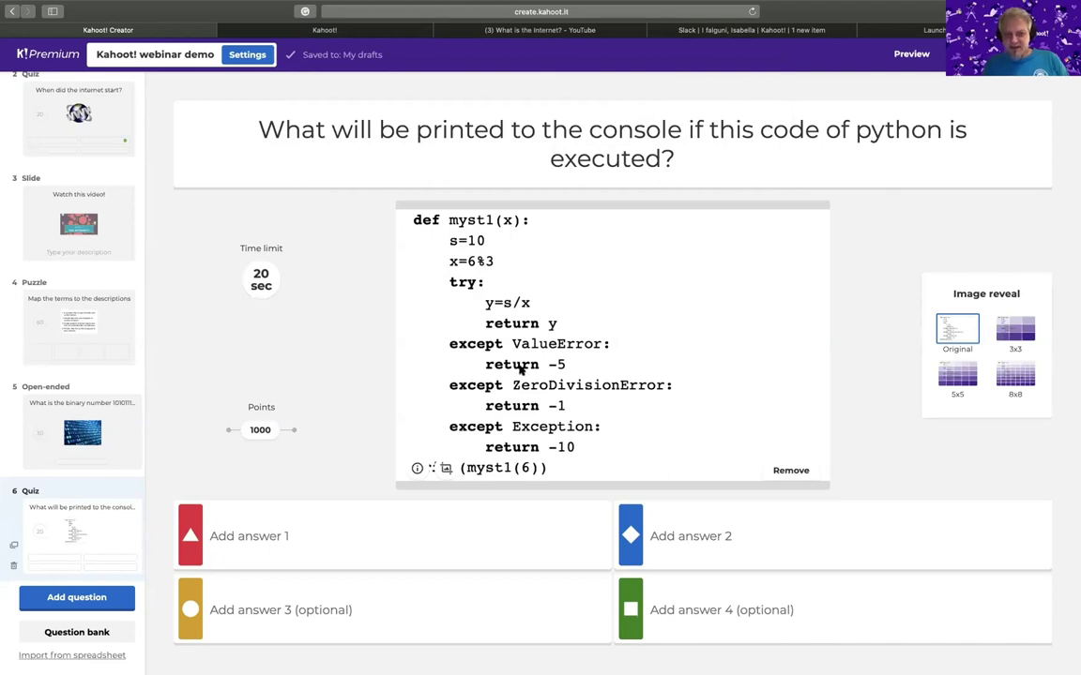
- Fill in the four answers of the Python question in order: 2, -5, -1 and "ZeroDivisionError: division by zero"
left_click(233, 532)
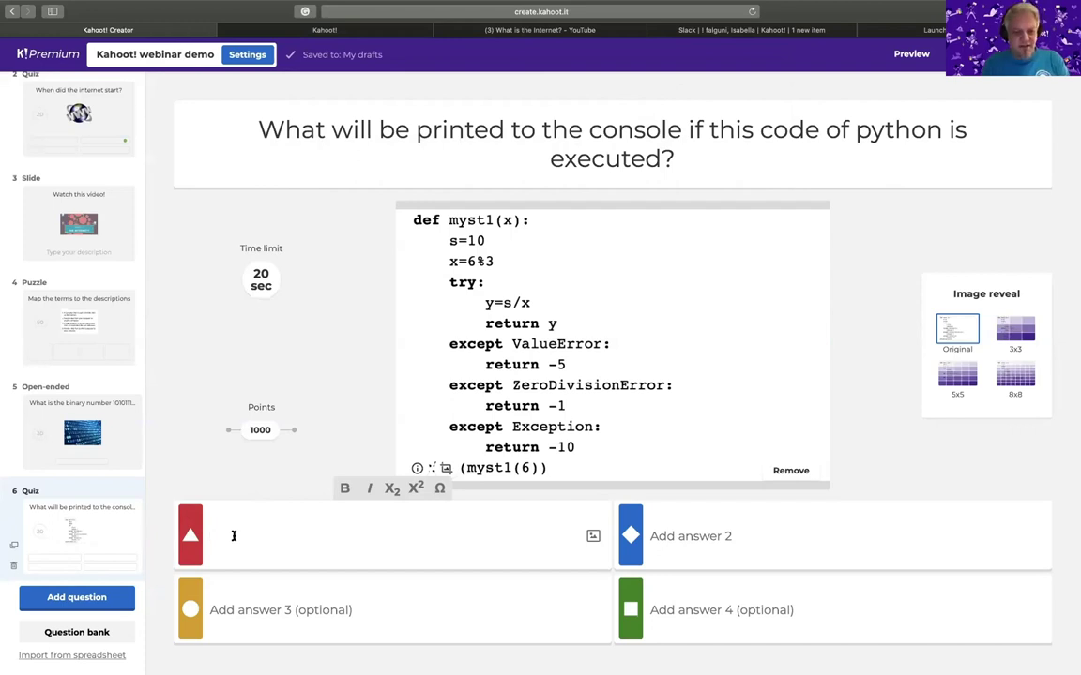
type("2")
left_click(690, 536)
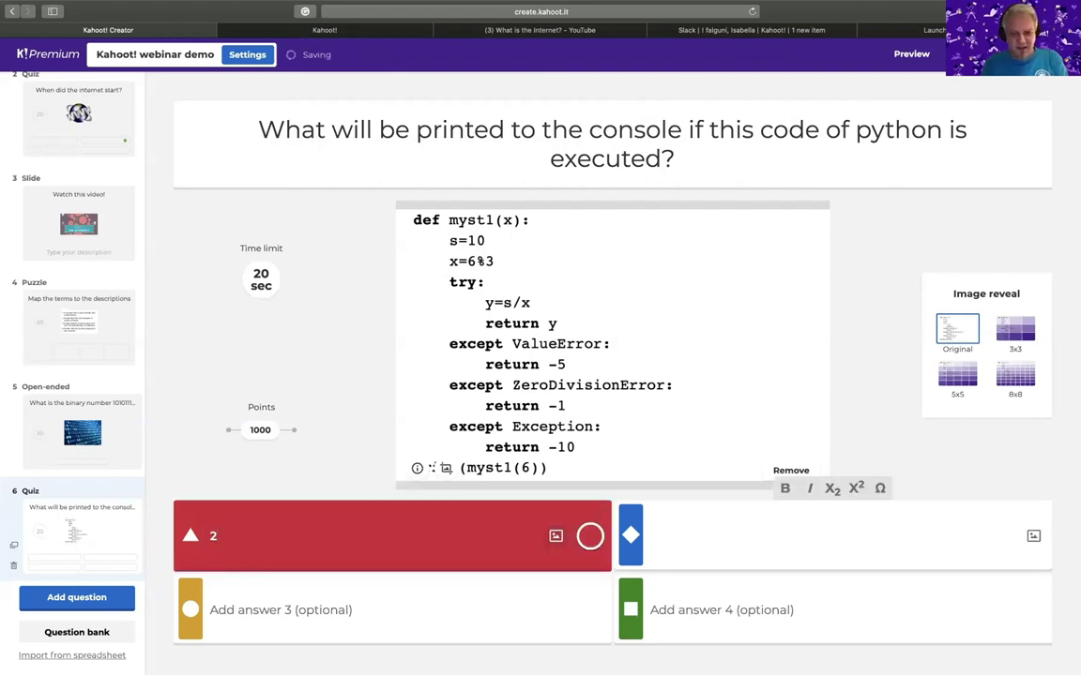
type("-5")
left_click(281, 610)
type("-1")
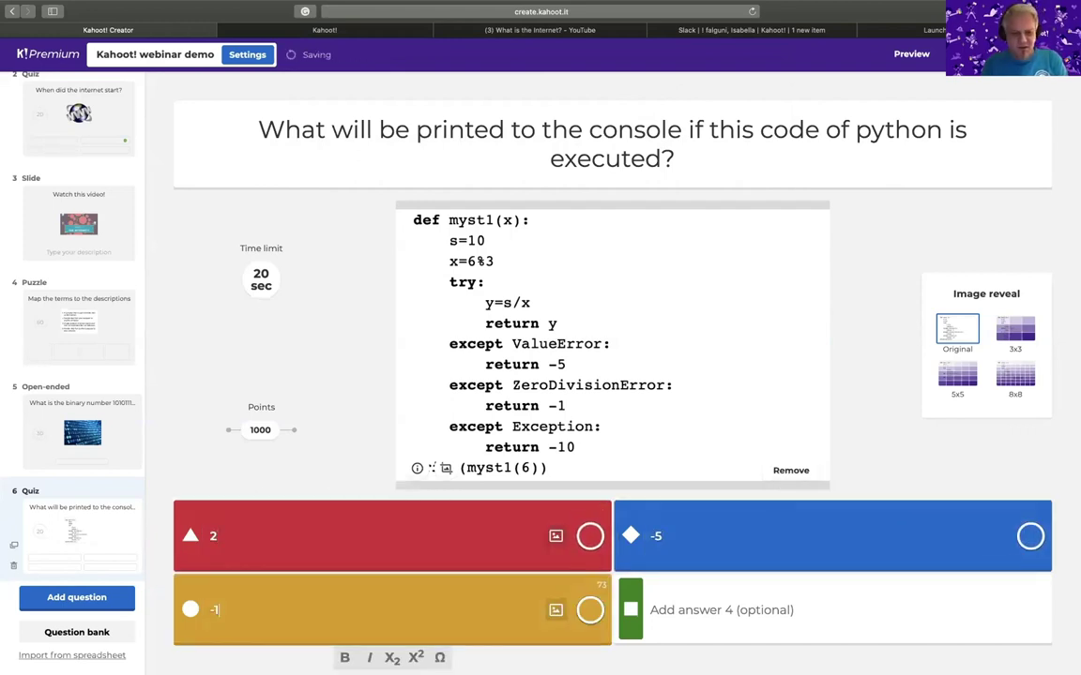
left_click(657, 610)
type("ZeroDkiv")
key("BackSpace")
key("BackSpace")
key("BackSpace")
type("ivision")
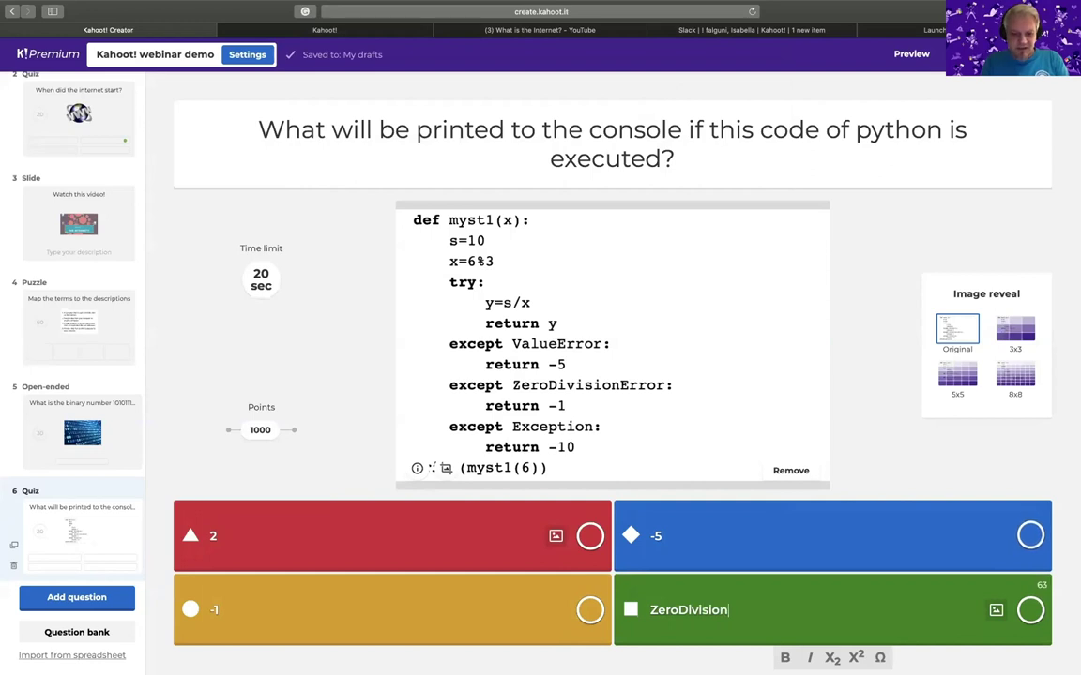
type("Error: ")
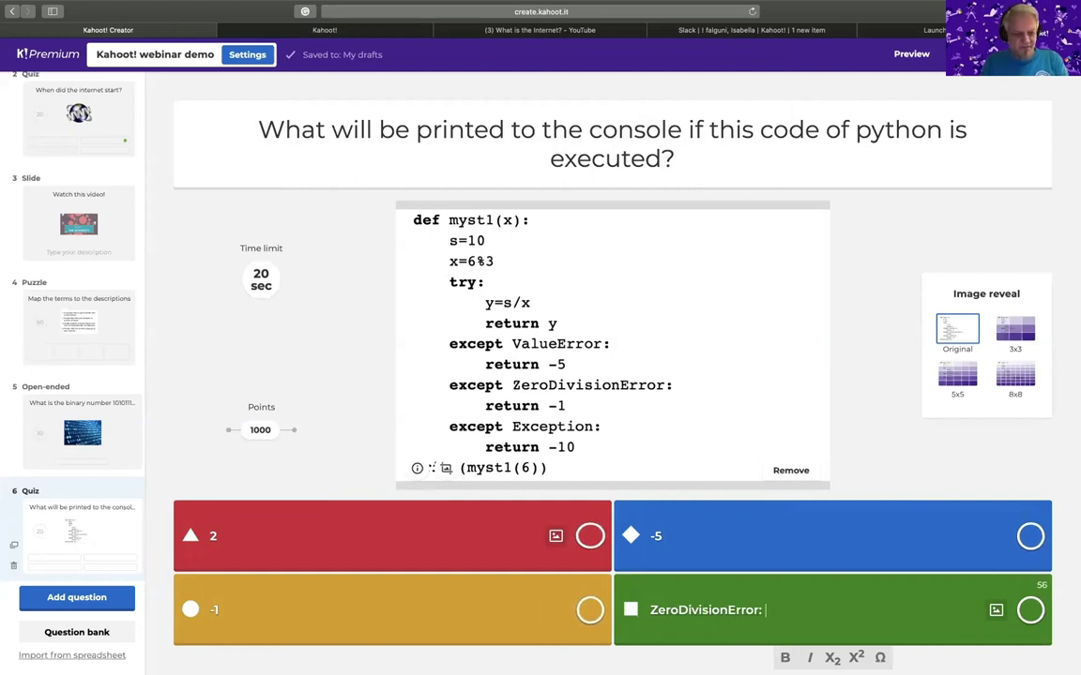
type("division by zero")
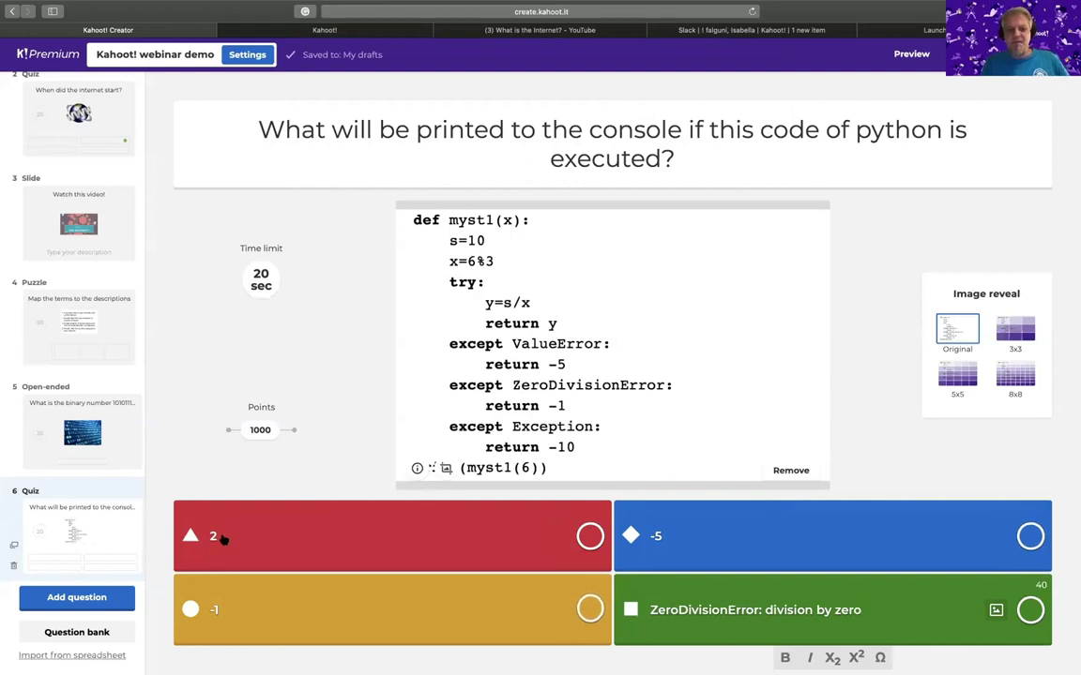
- Mark -1 as the correct answer and set the Python question's time limit to 90 seconds
left_click(590, 609)
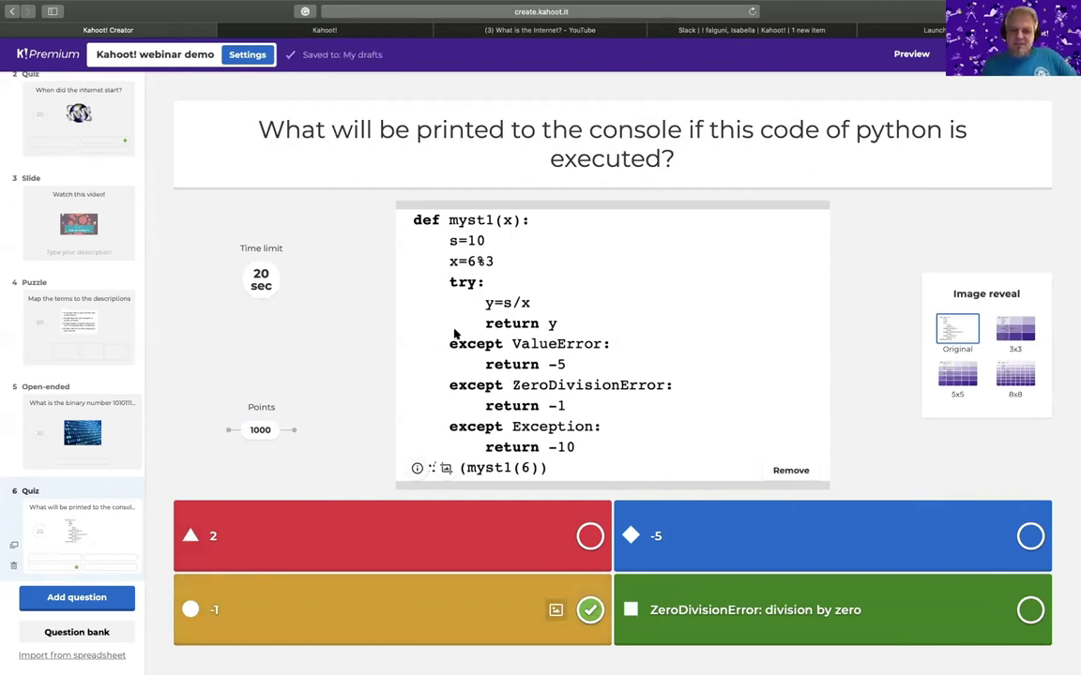
left_click(264, 280)
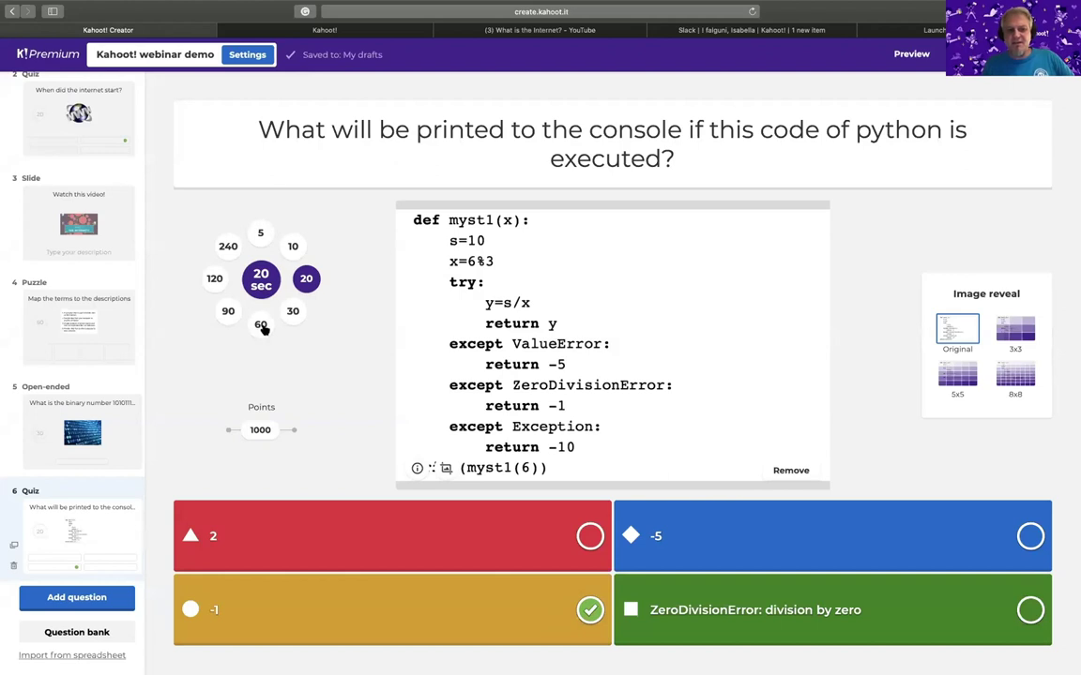
left_click(228, 311)
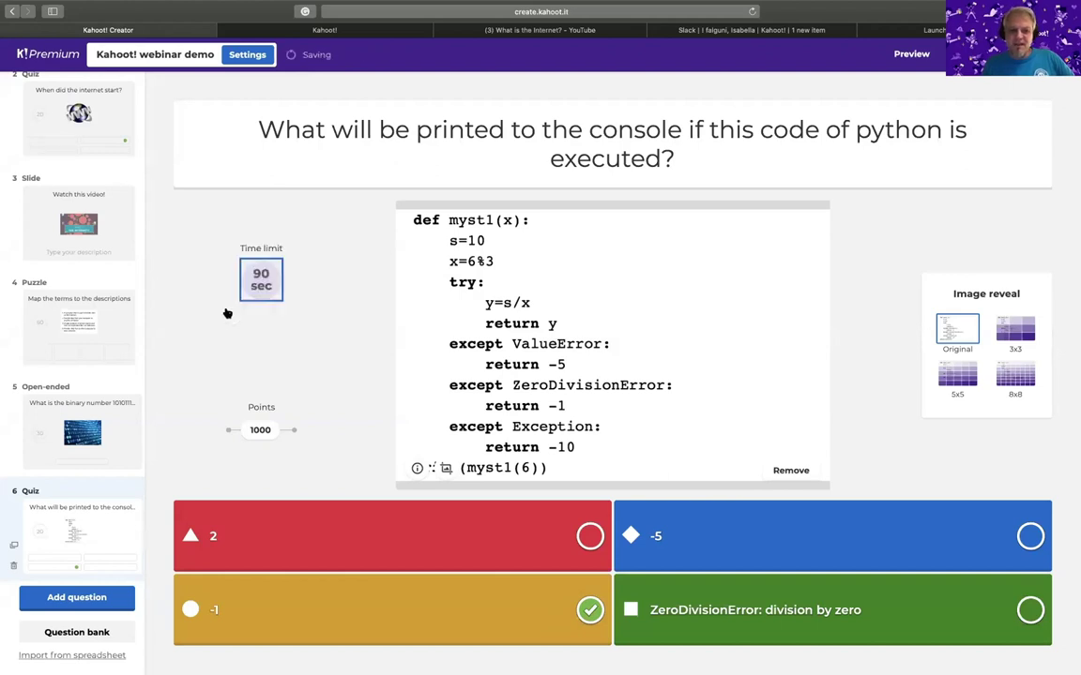
- Set the points to 2000 for both the open-ended binary question and the Python quiz question
left_click(82, 333)
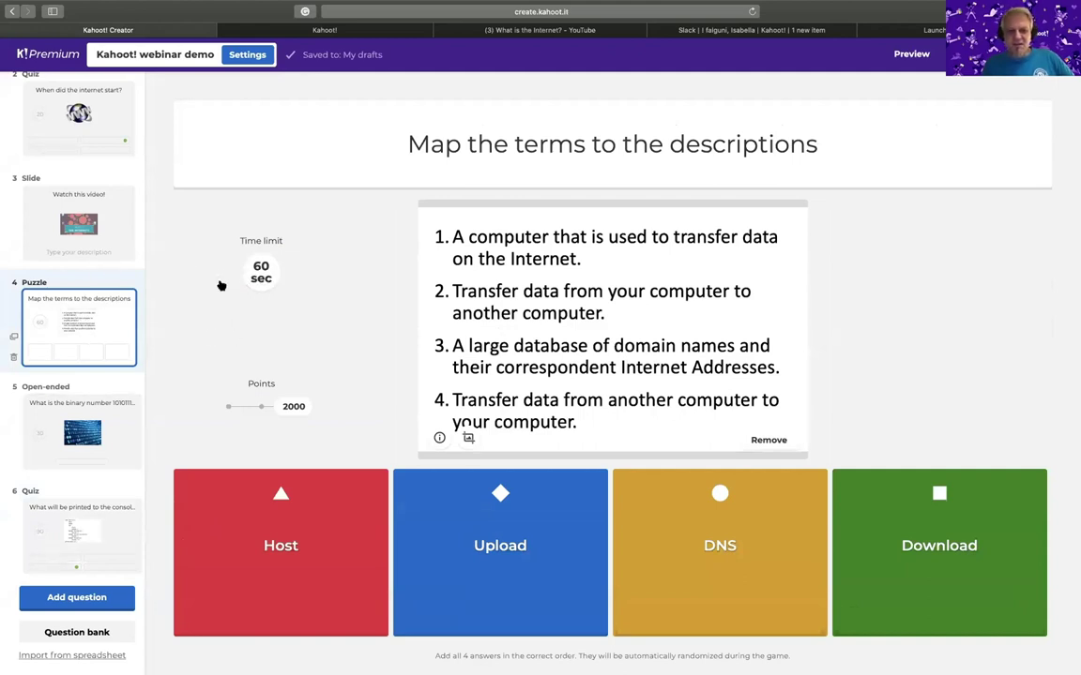
left_click(64, 392)
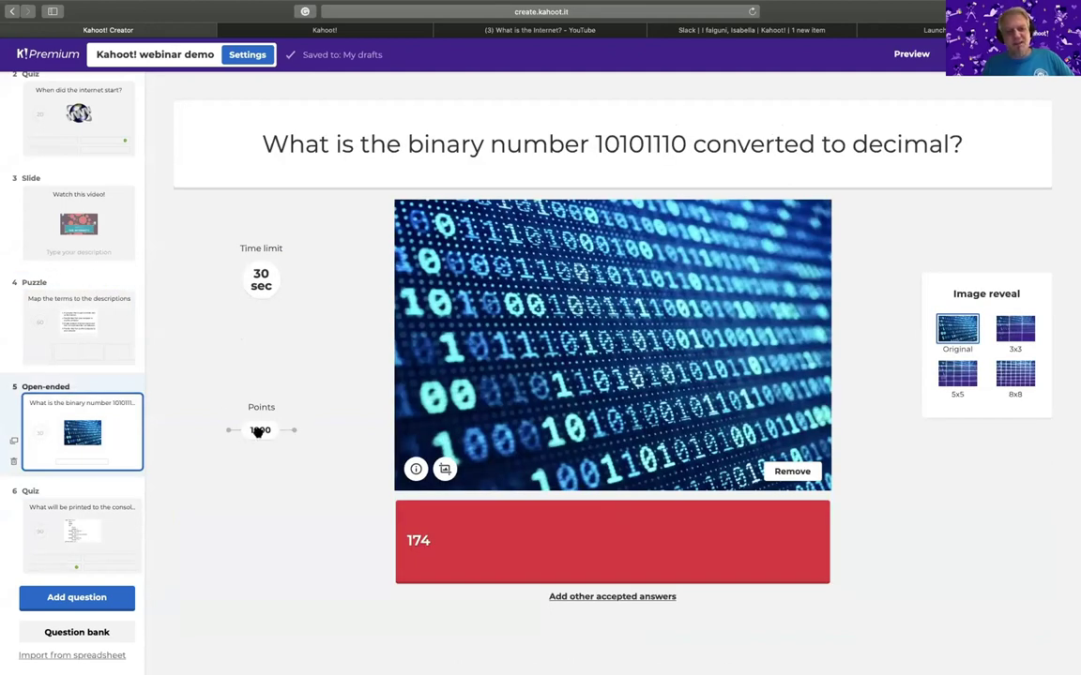
left_click(94, 523)
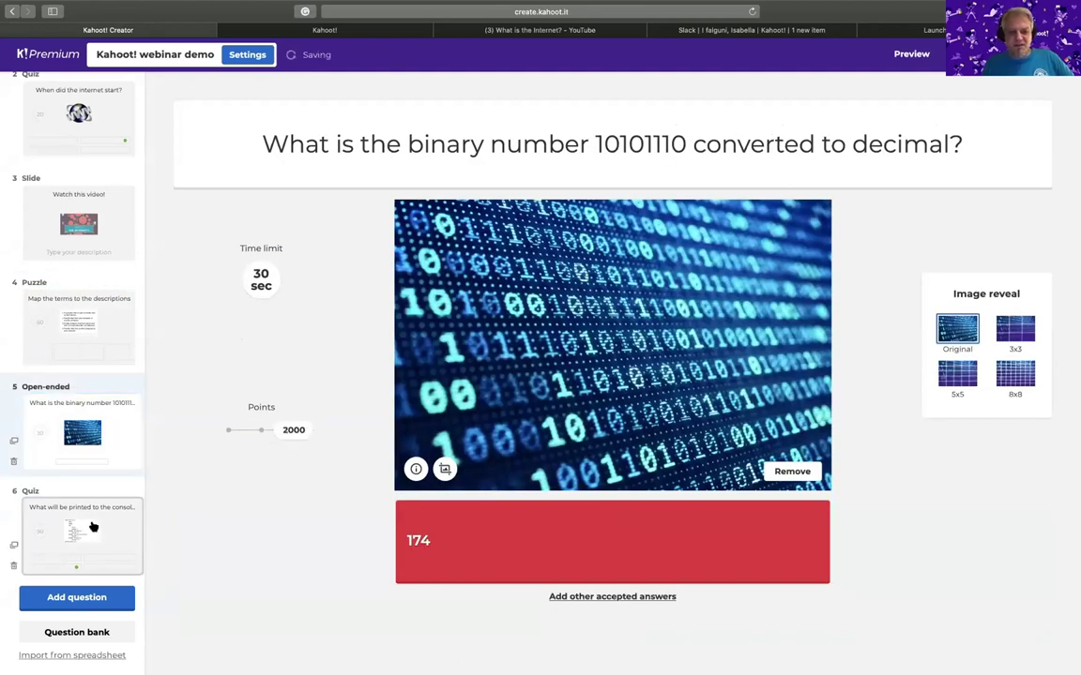
left_click_drag(253, 435, 287, 436)
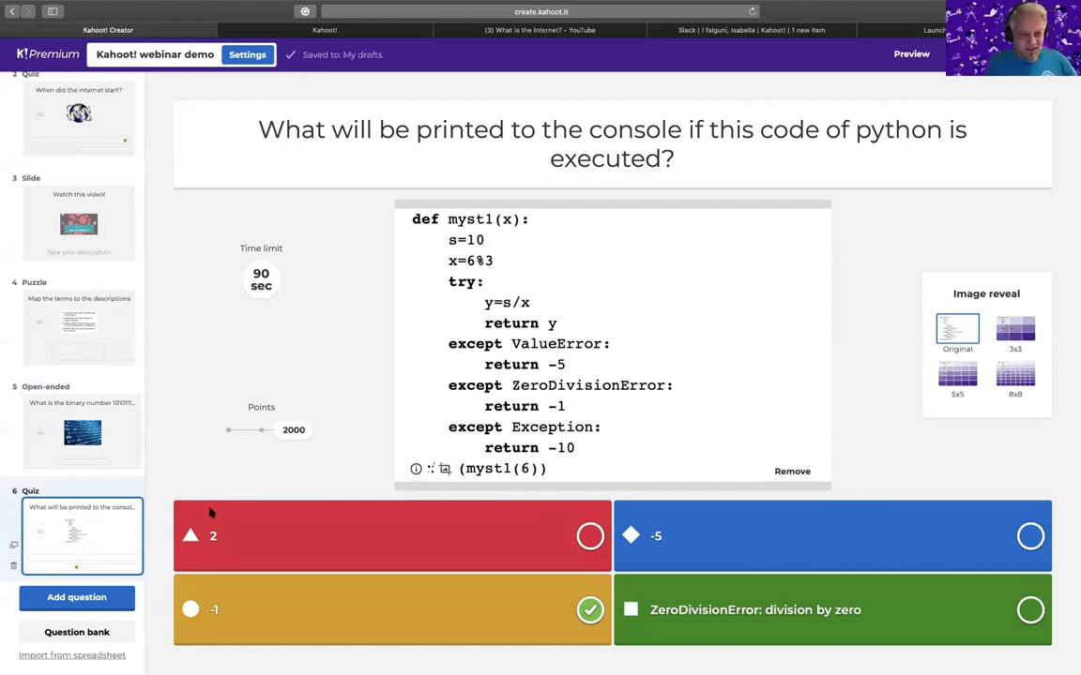
- Add a poll question reading "Is it wrong do download movies, music or games without paying the creators of the content?"
left_click(96, 601)
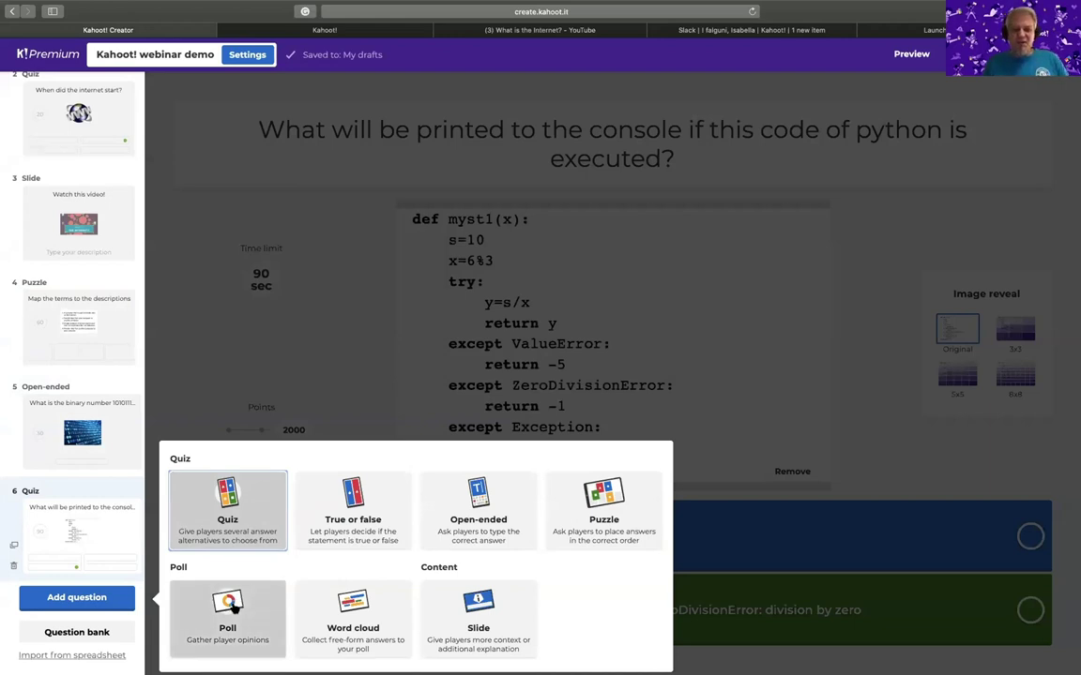
left_click(229, 607)
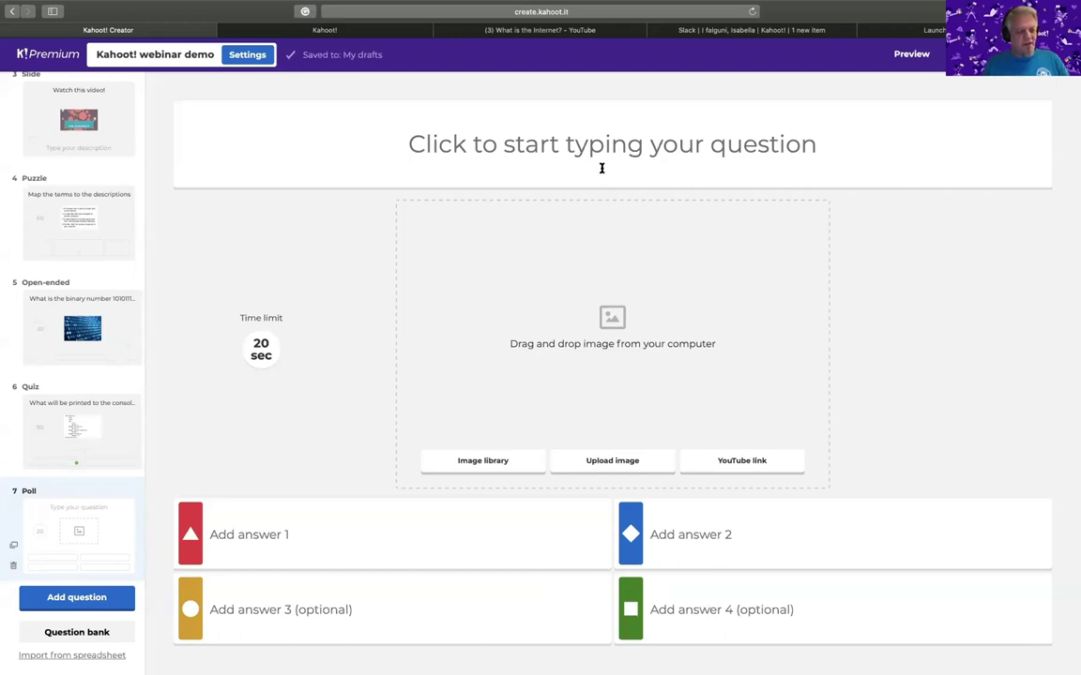
left_click(572, 143)
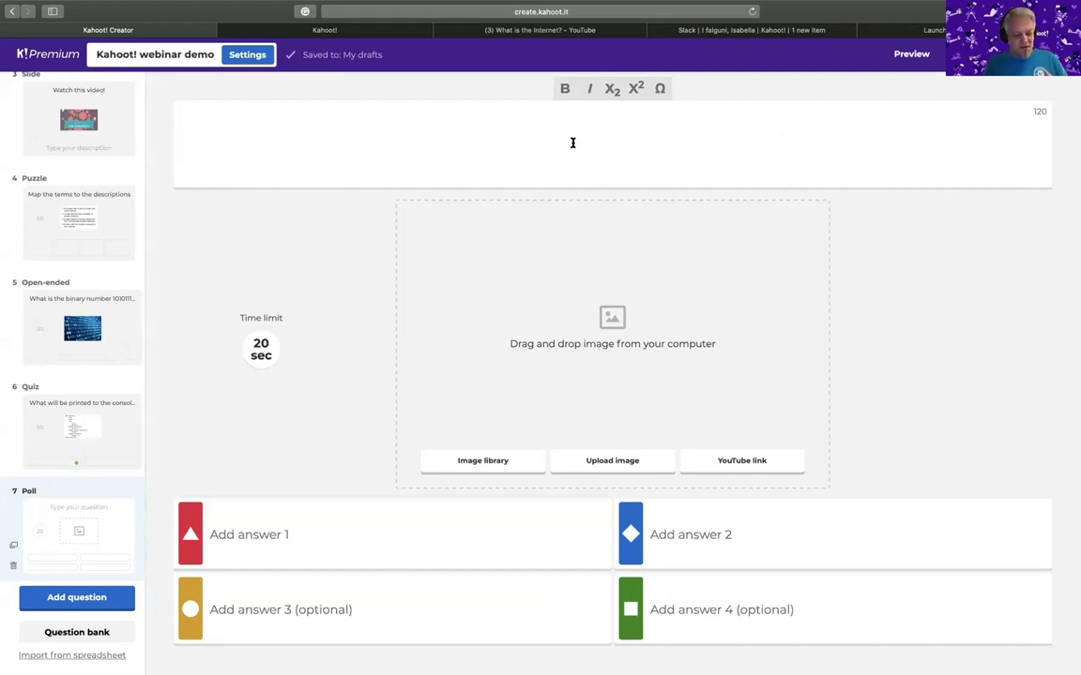
type("Is it wrong do download")
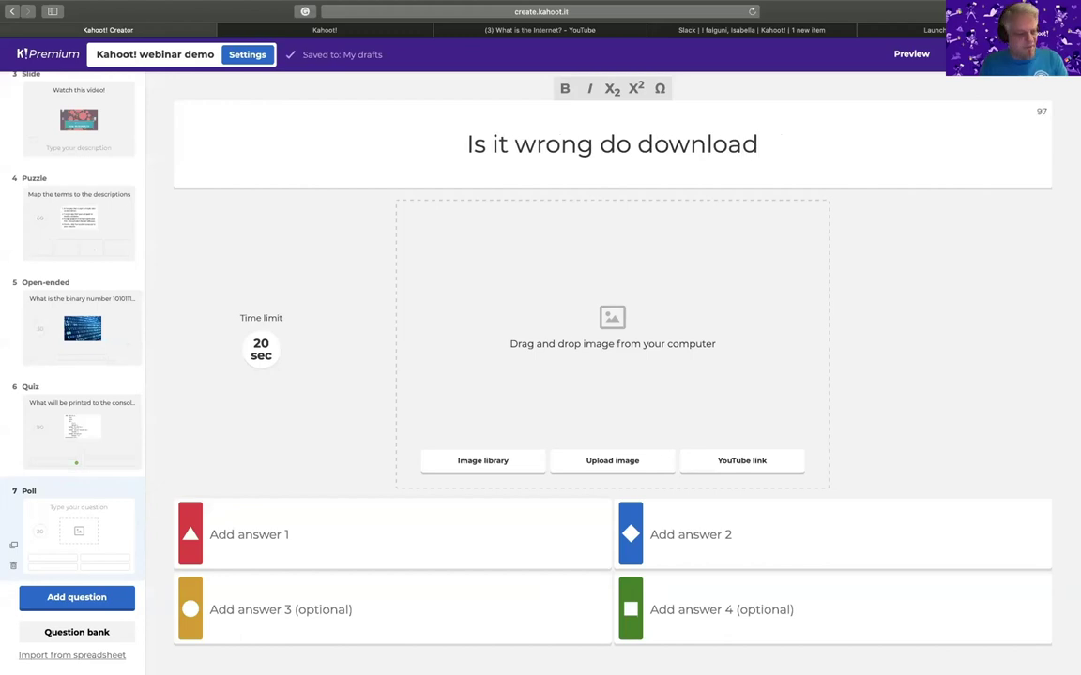
type(" movies, msuc")
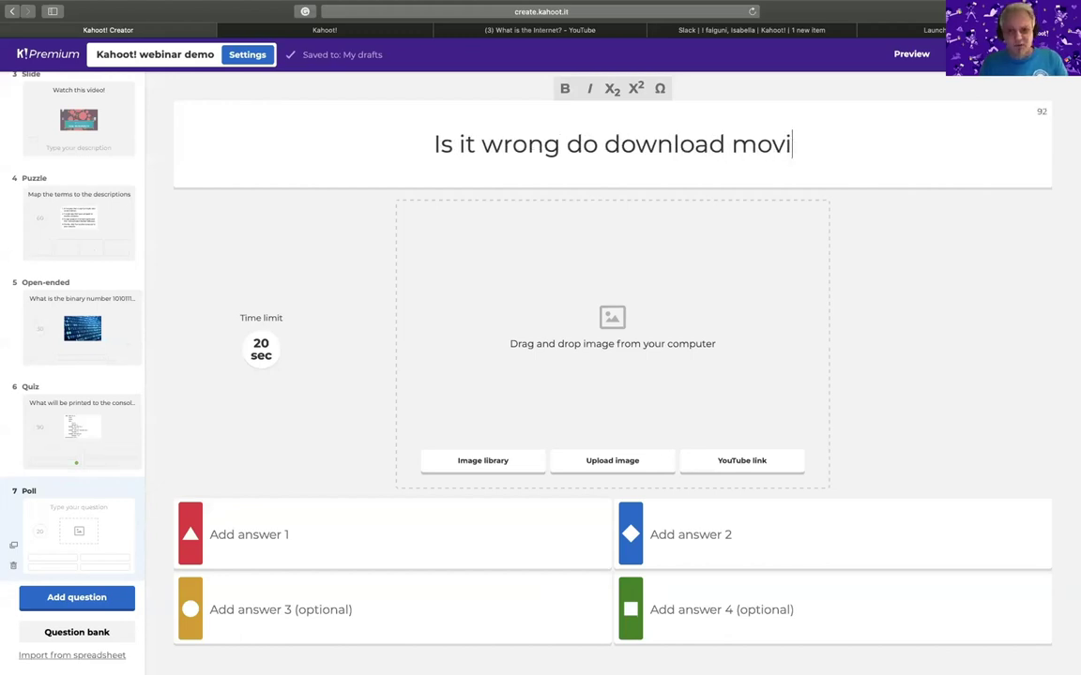
key("BackSpace")
key("BackSpace")
key("BackSpace")
type("usic or ")
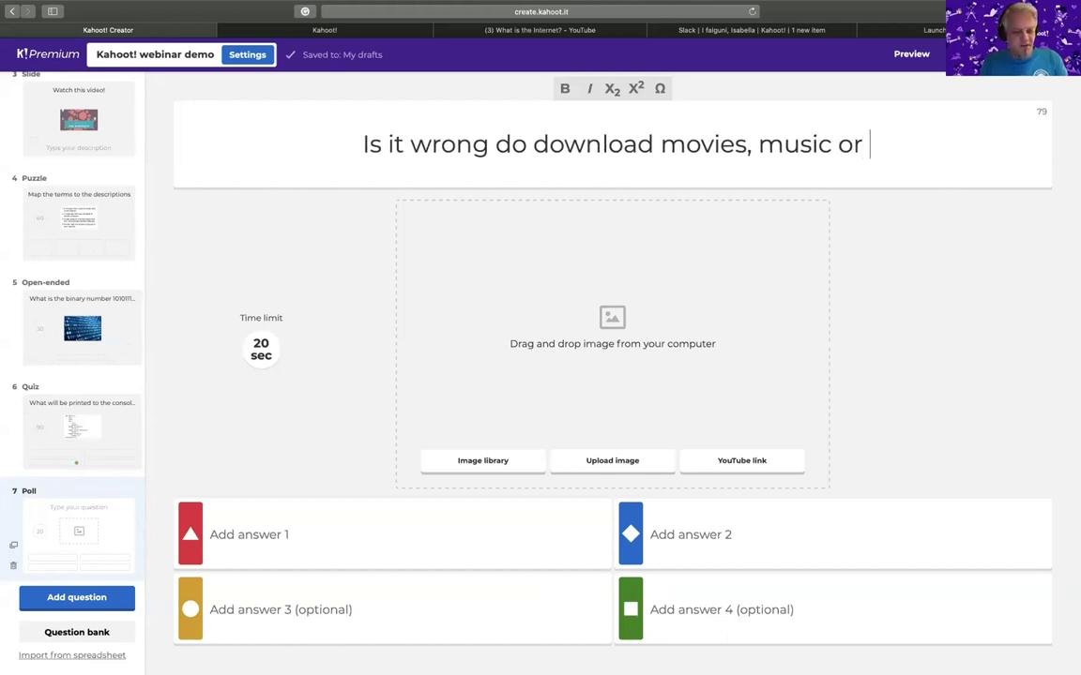
type("games without pl")
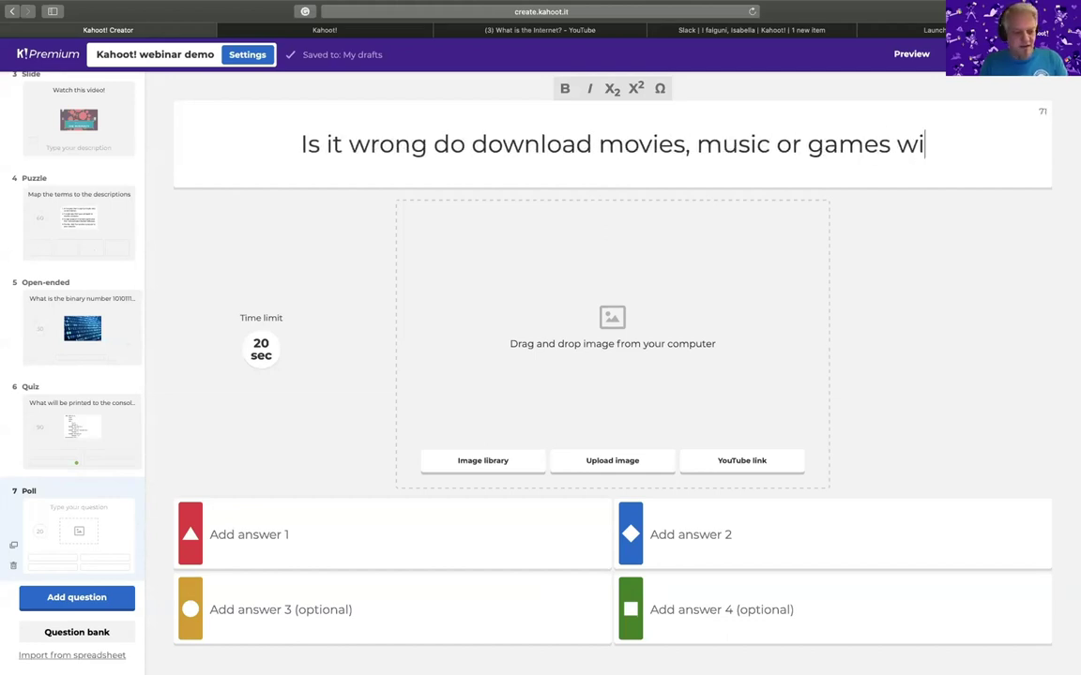
key("BackSpace")
type("ay")
key("BackSpace")
key("BackSpace")
type("ay")
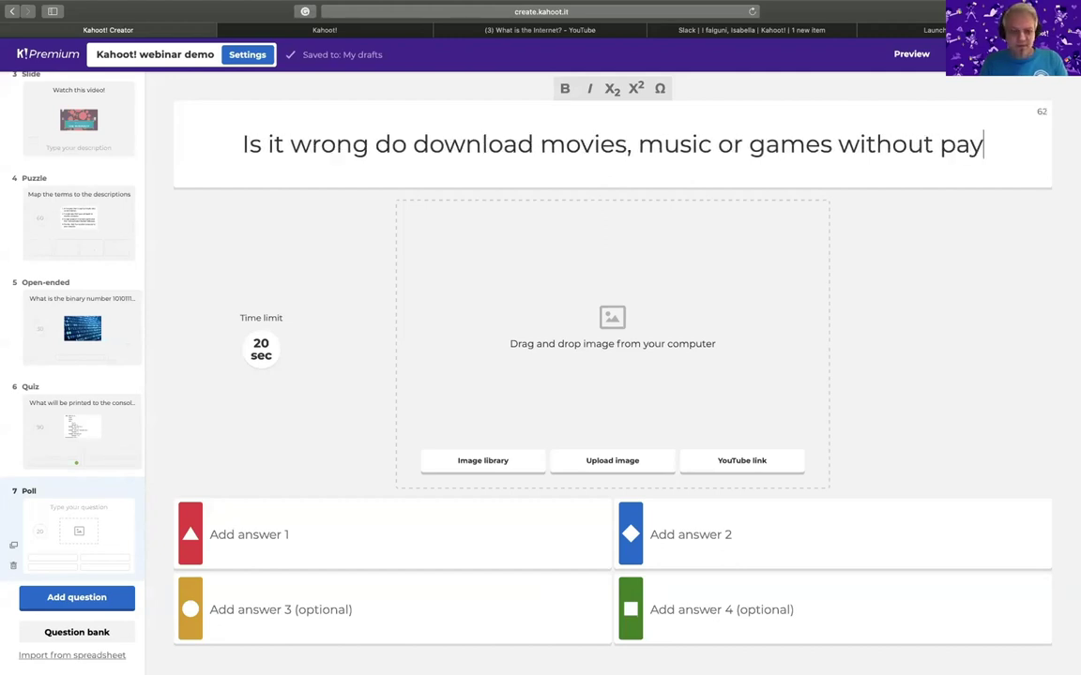
type("ing the creators")
type("of ")
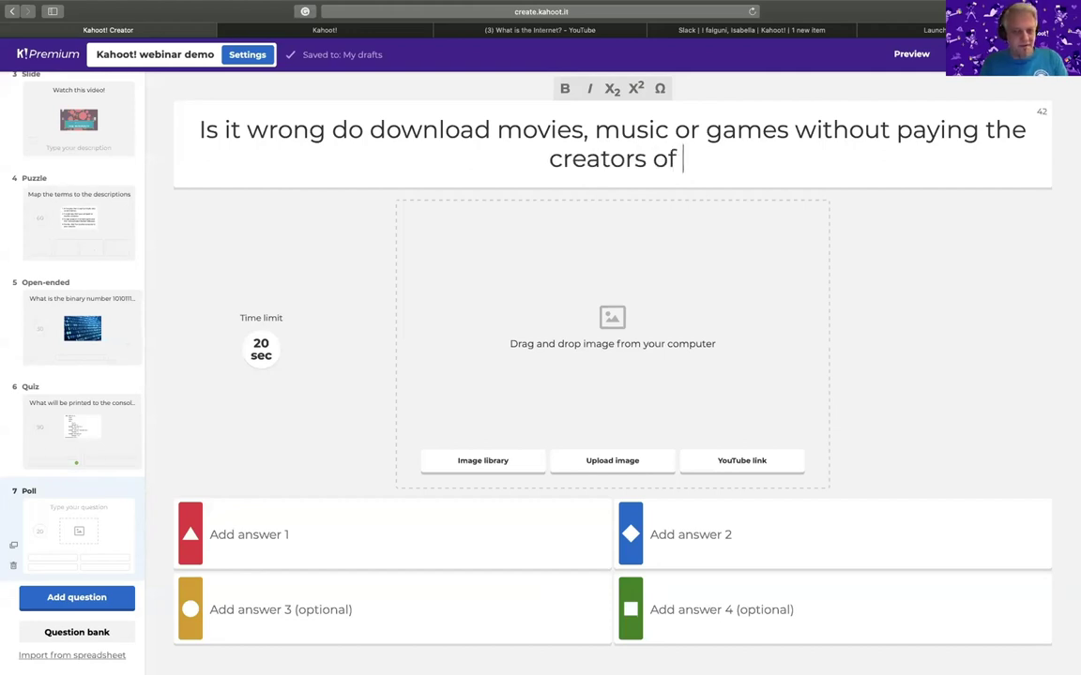
type("the content")
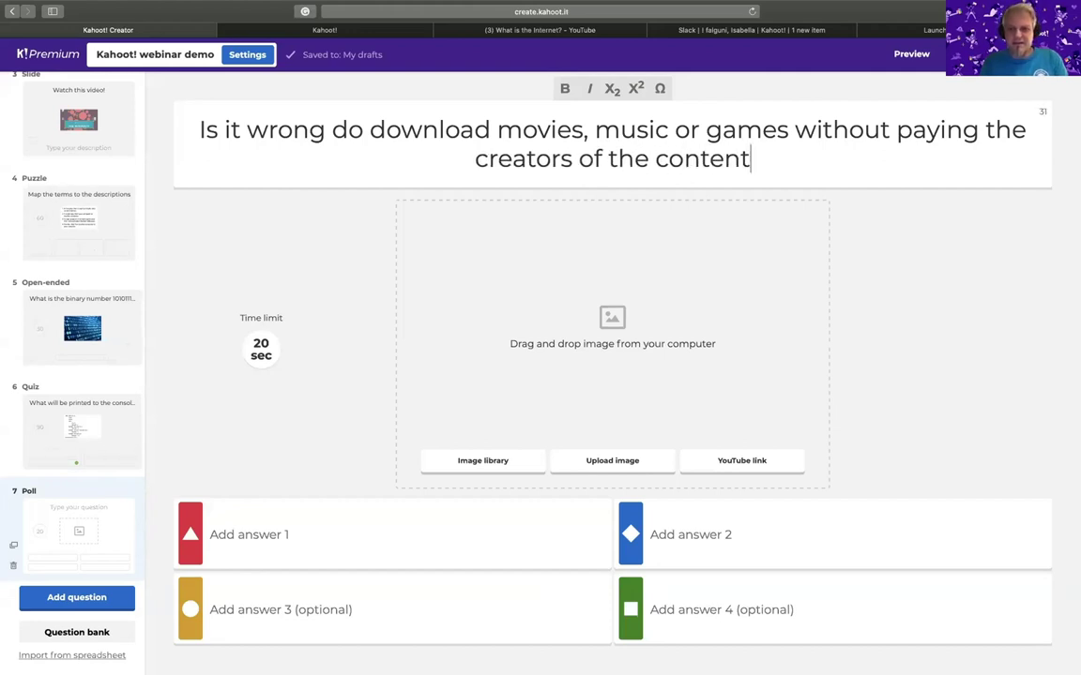
type("?")
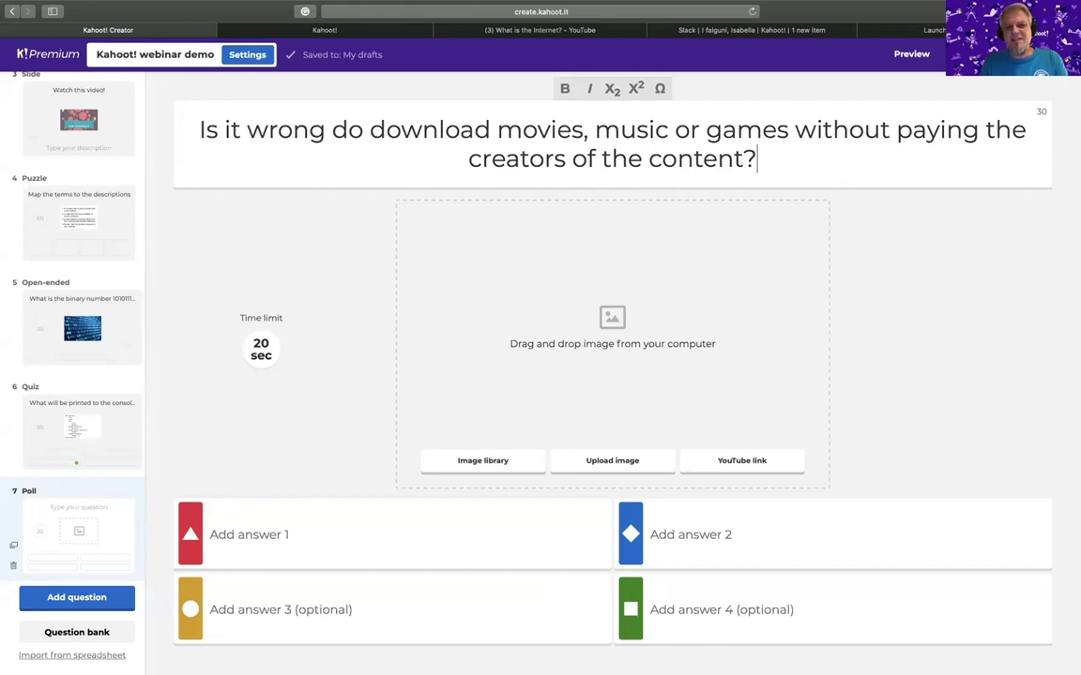
type(" (pi")
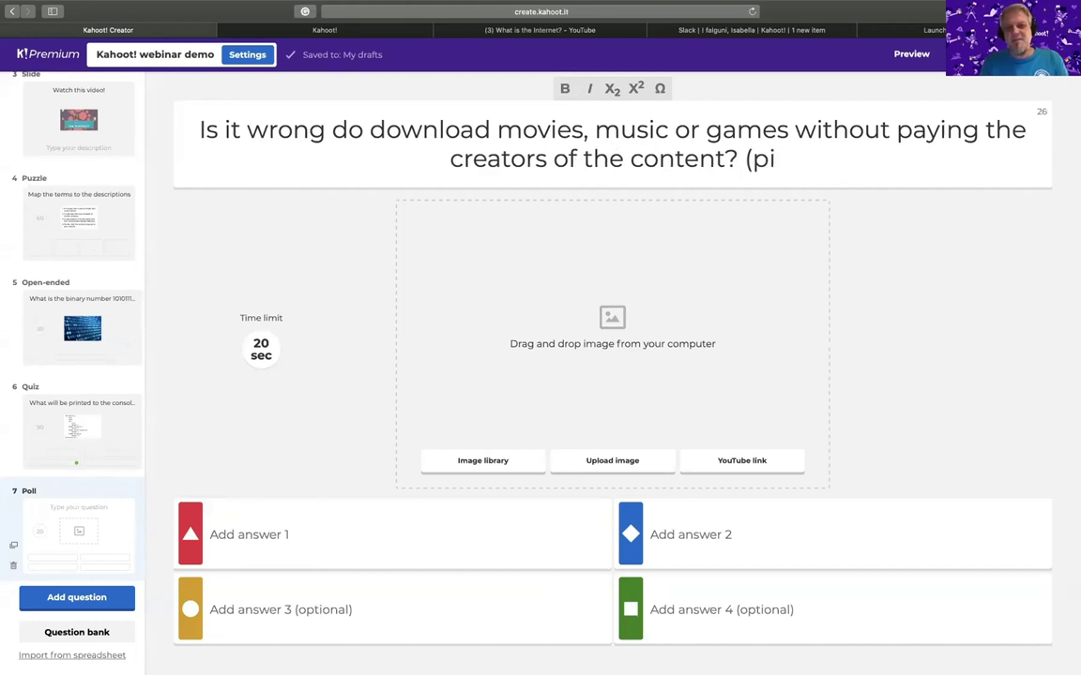
type("racy")
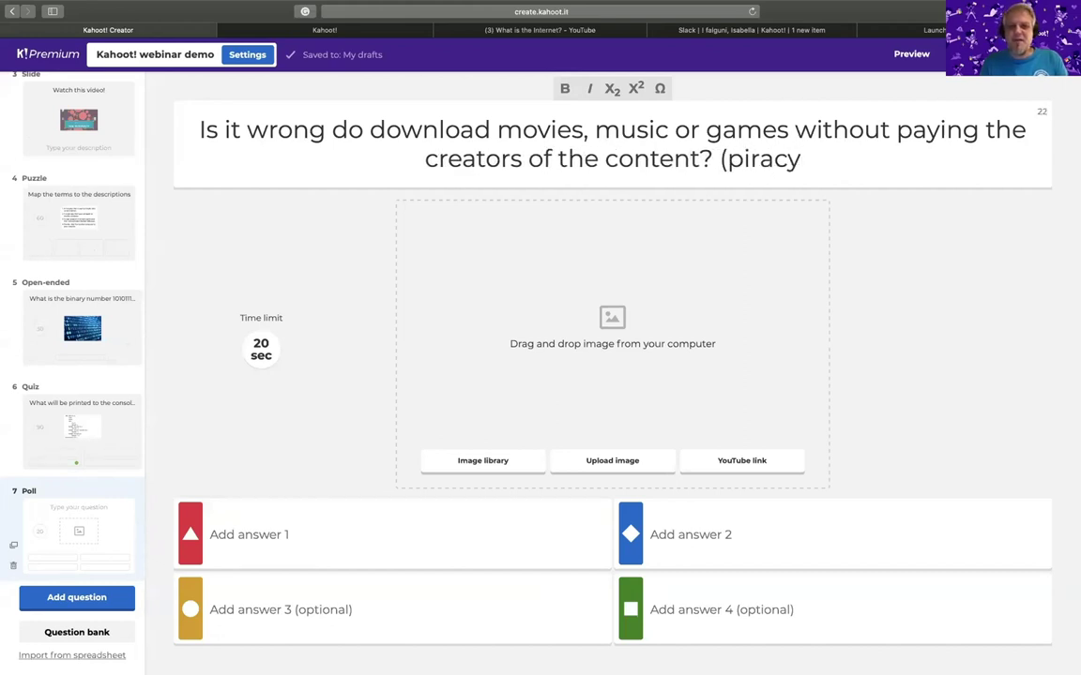
type(")")
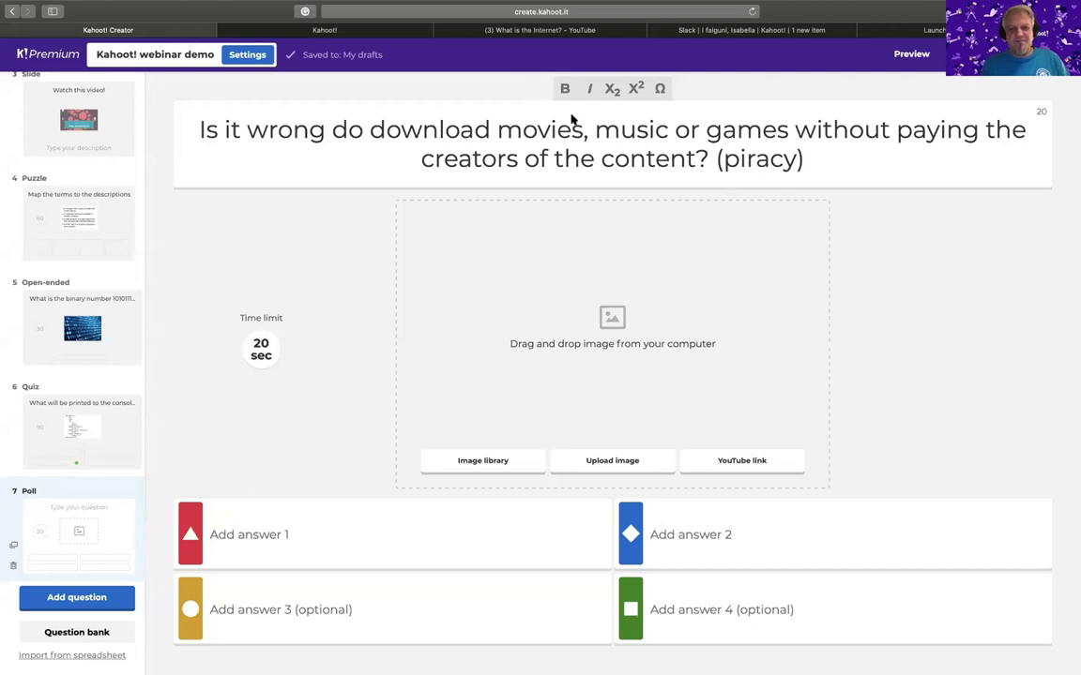
left_click_drag(805, 159, 717, 160)
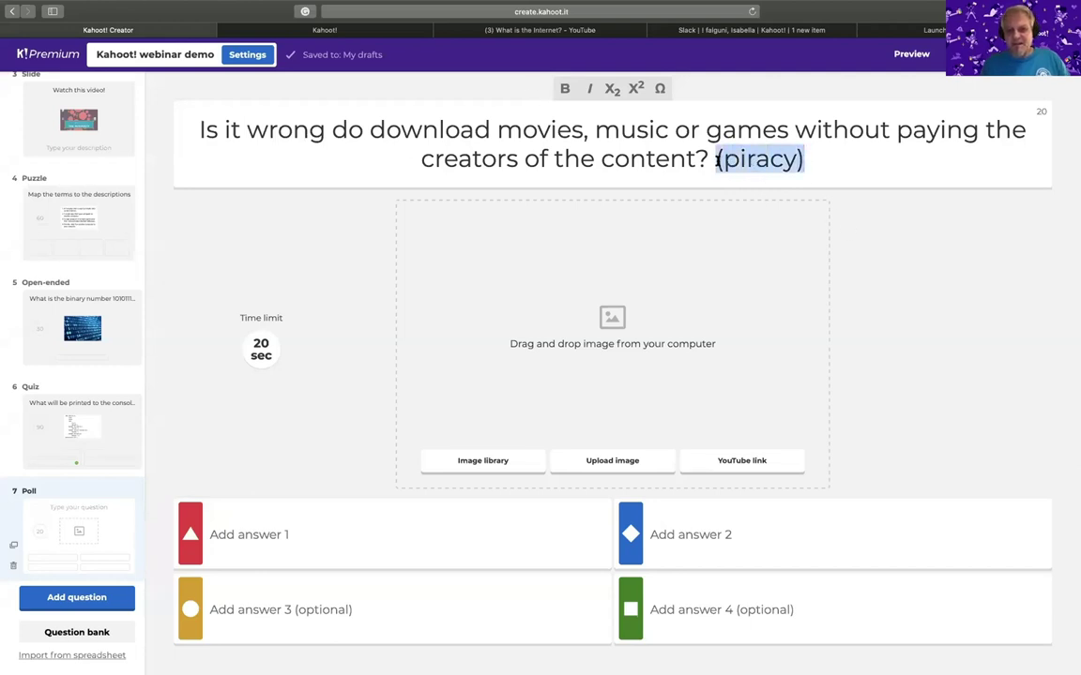
key("BackSpace")
key("BackSpace")
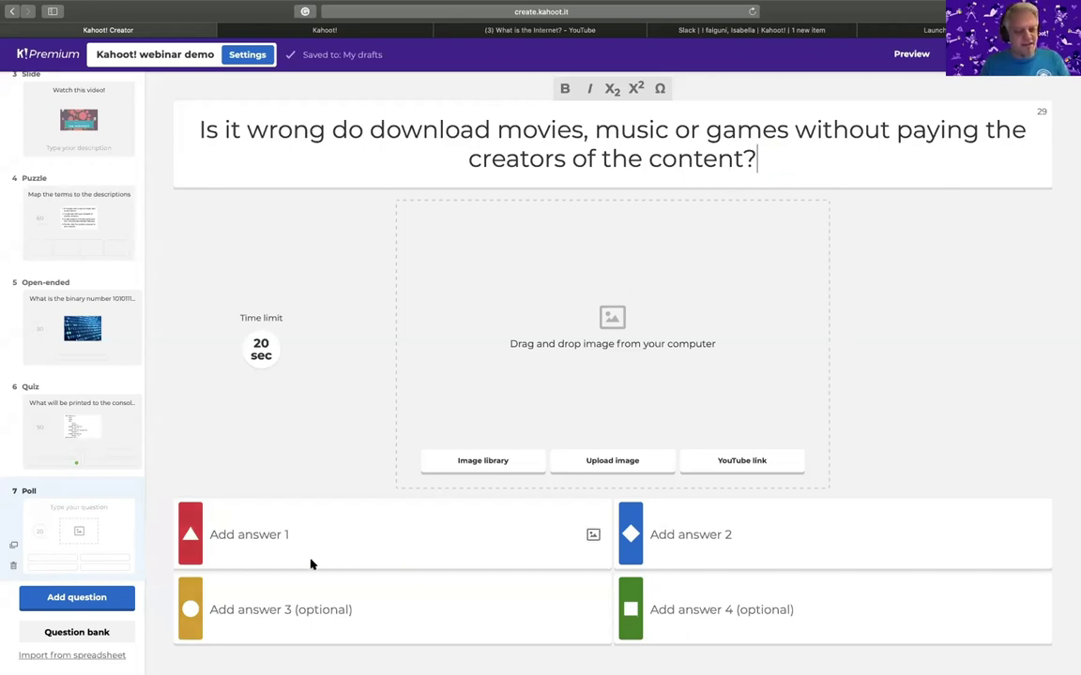
- Enter "No" and "No, but I do it anyway" as the poll's first two answers
left_click(252, 535)
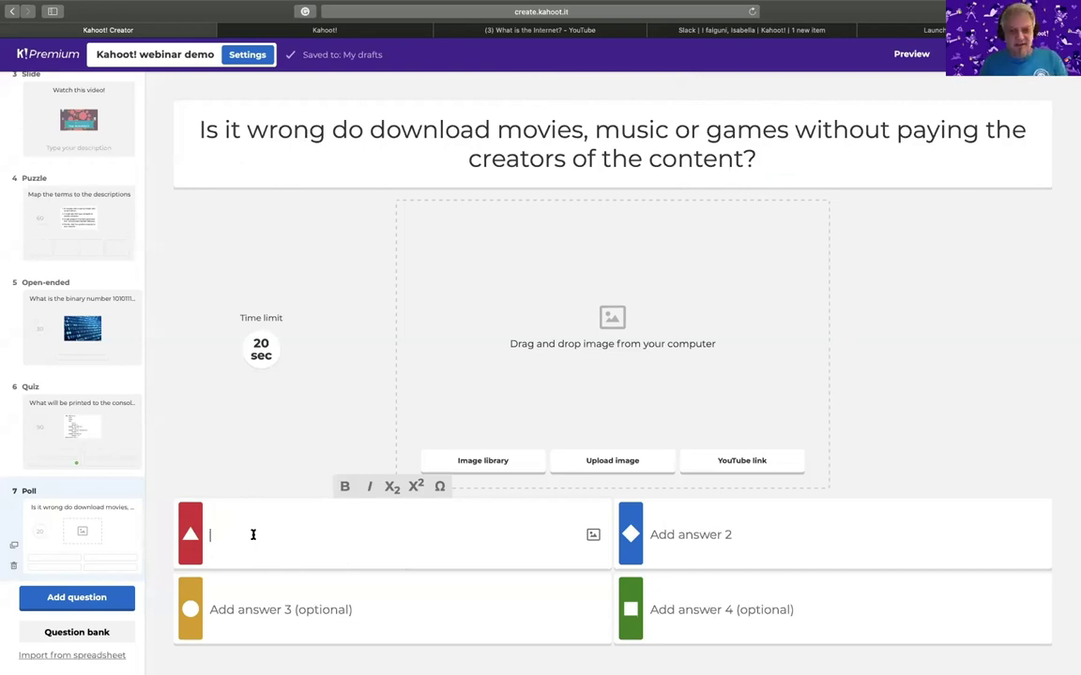
type("No")
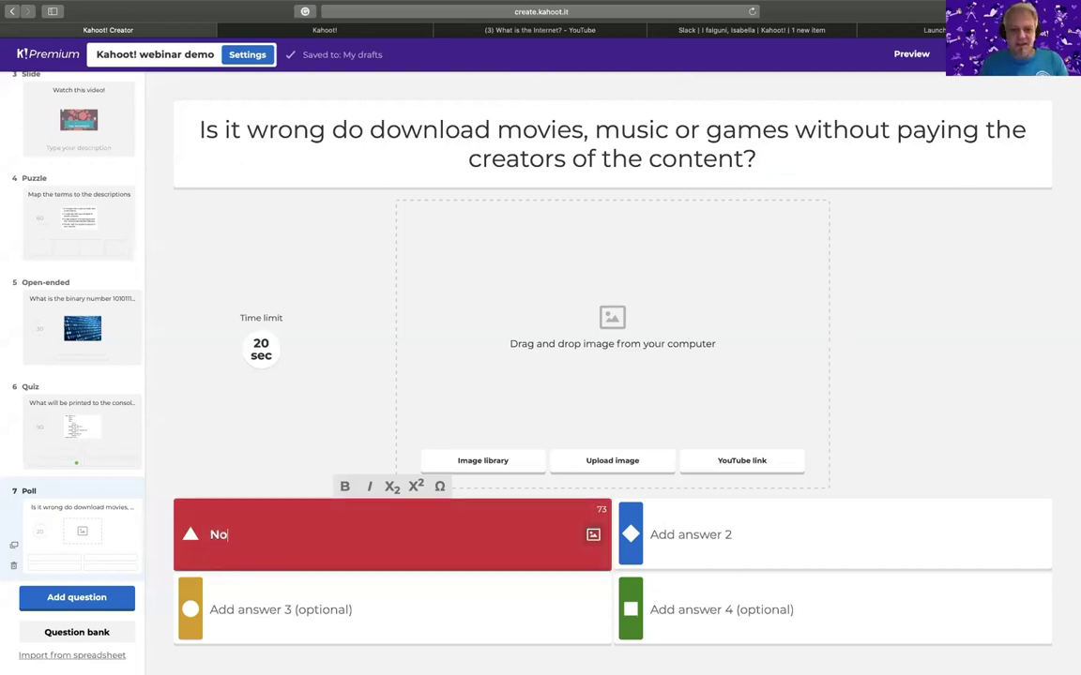
left_click(690, 534)
type("Np")
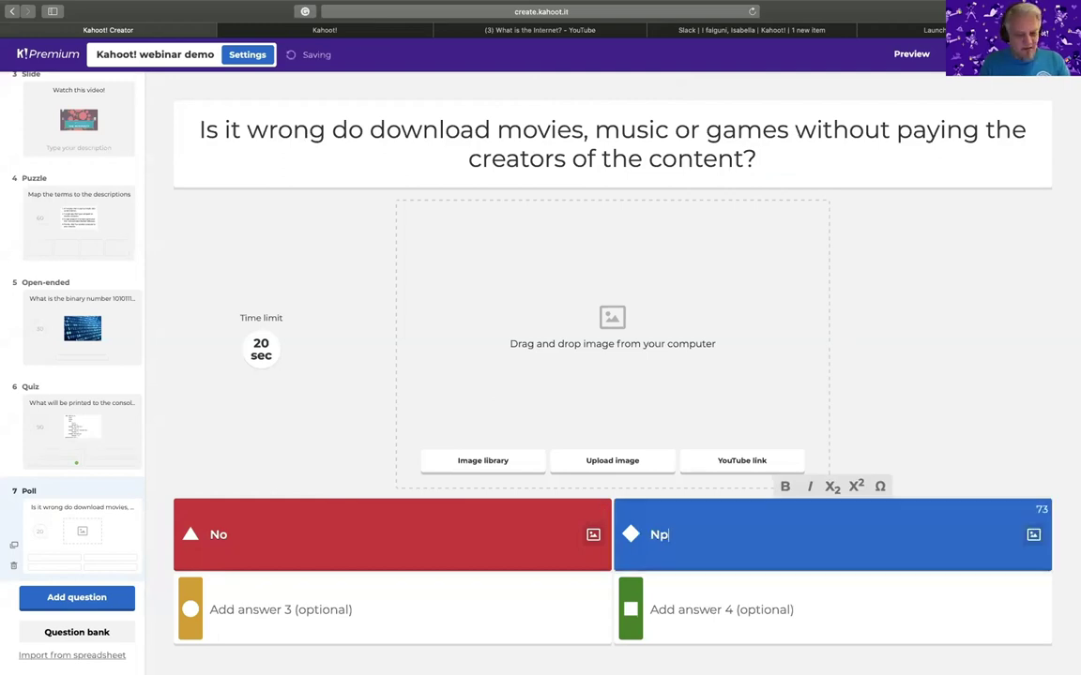
key("BackSpace")
type("o, but I do it anyway")
- Enter "Maybe, but they earn so much money that it does not matter" as the poll's third answer and "Yes" as the fourth
left_click(281, 609)
type("Maybe, but they earn so much money ")
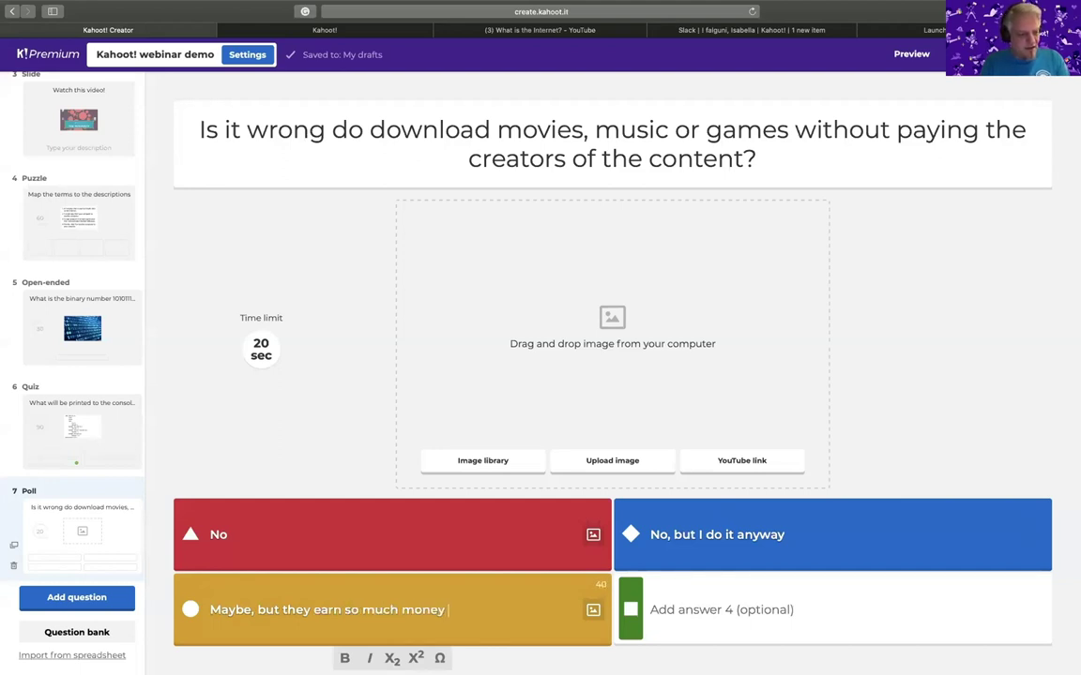
type("that it does not matter")
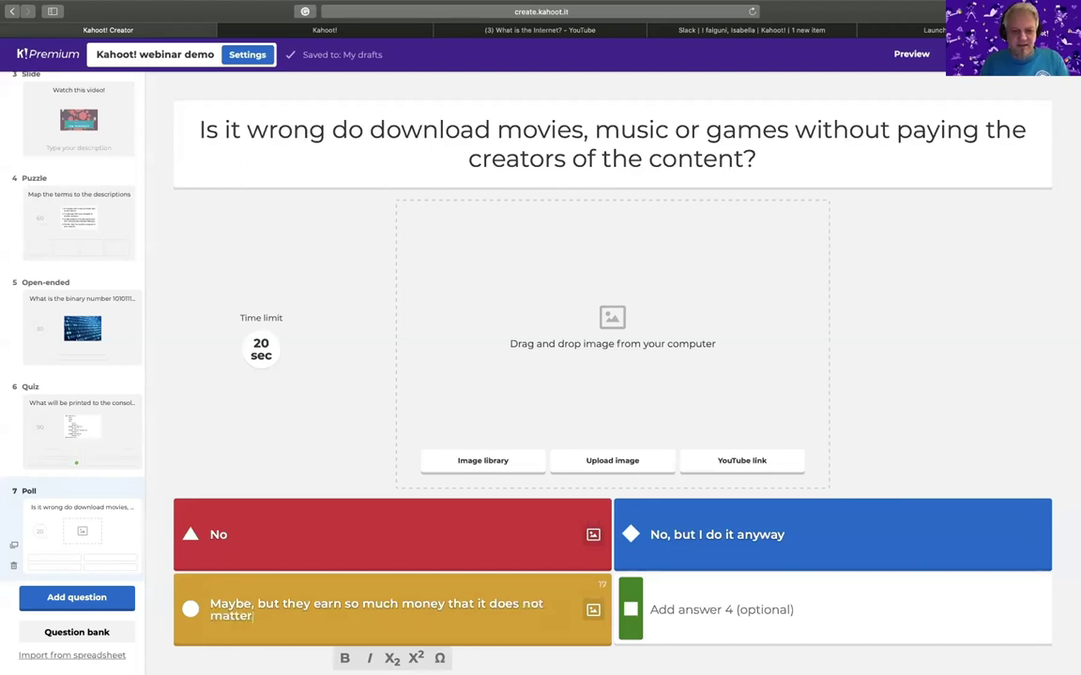
key("Tab")
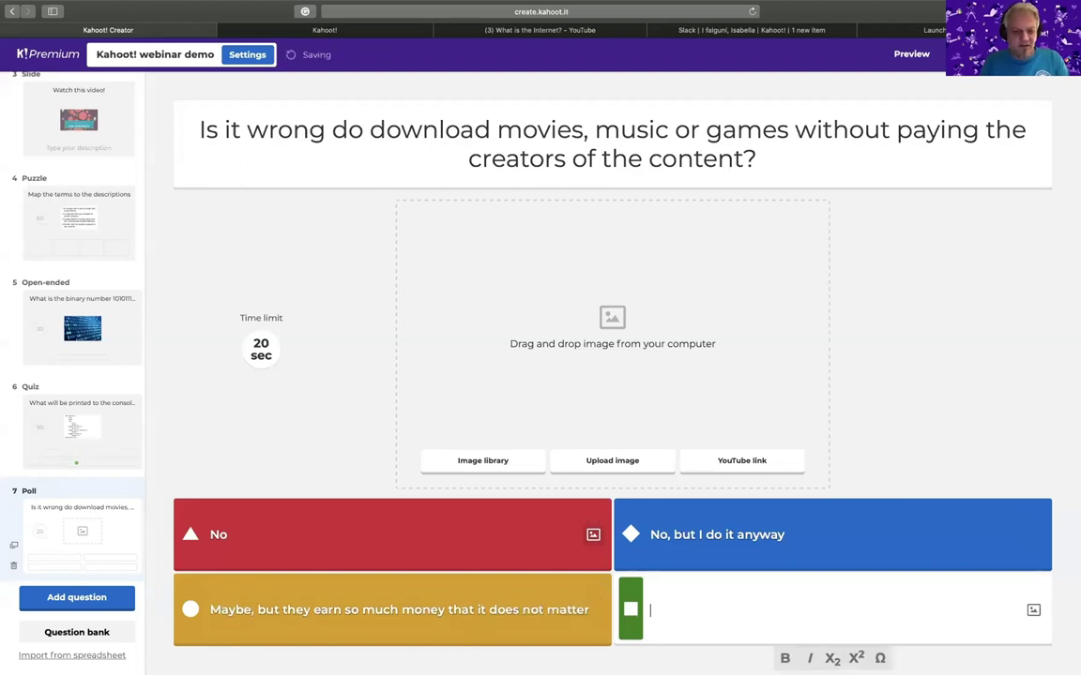
type("Yes")
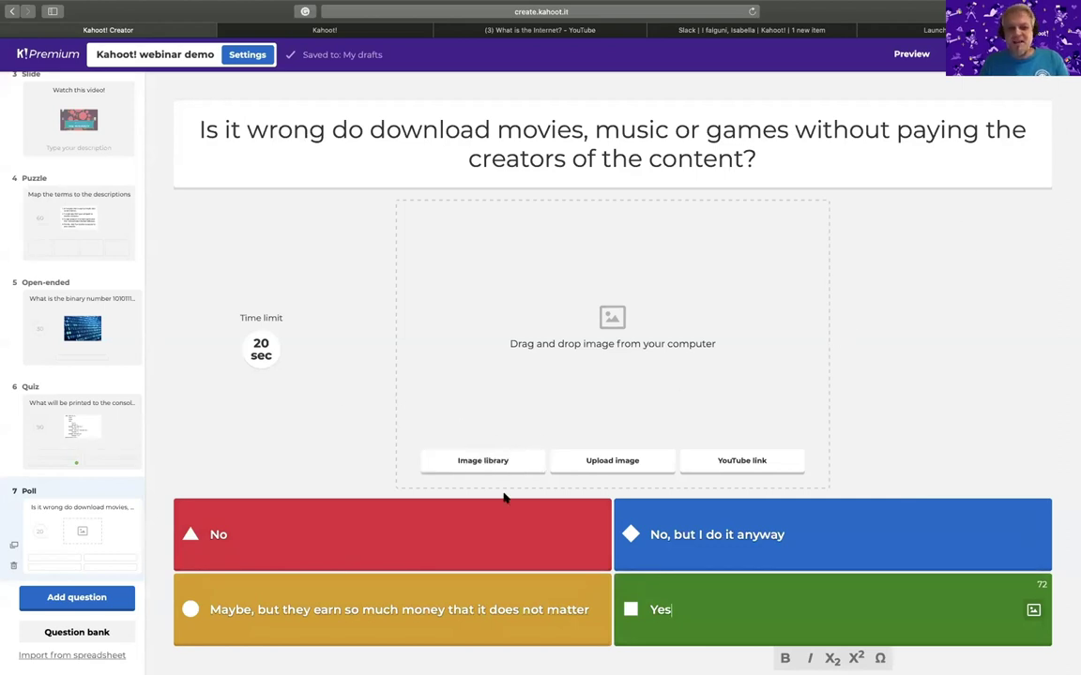
- Search the image library for "question" and add the picture of the shrugging woman on an orange background to the poll
left_click(480, 465)
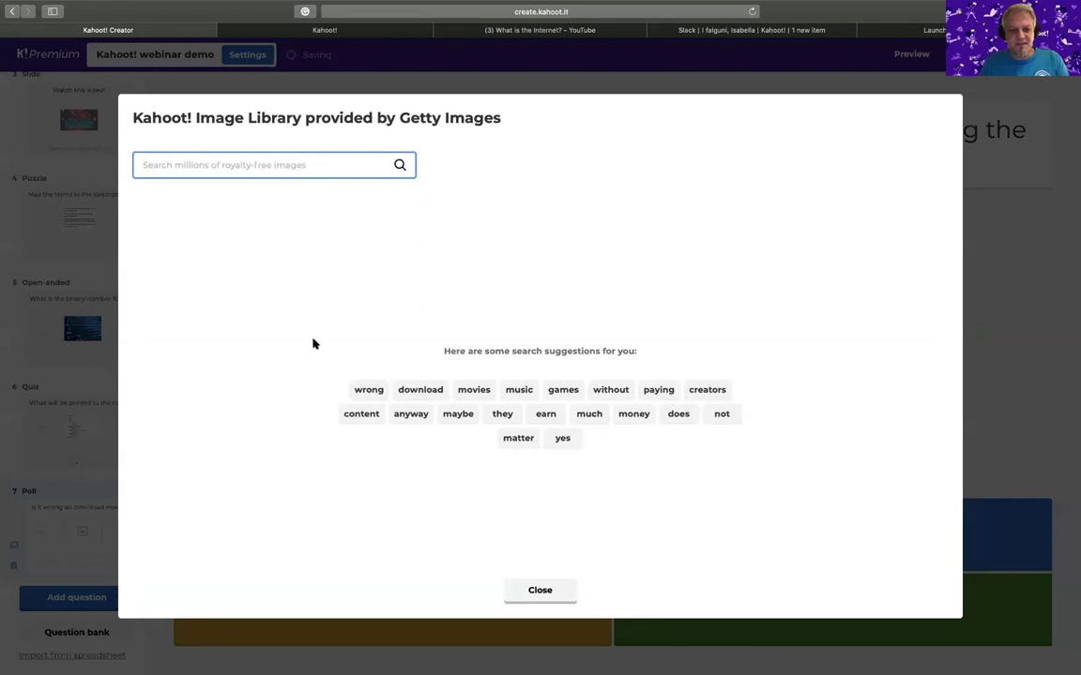
type("question")
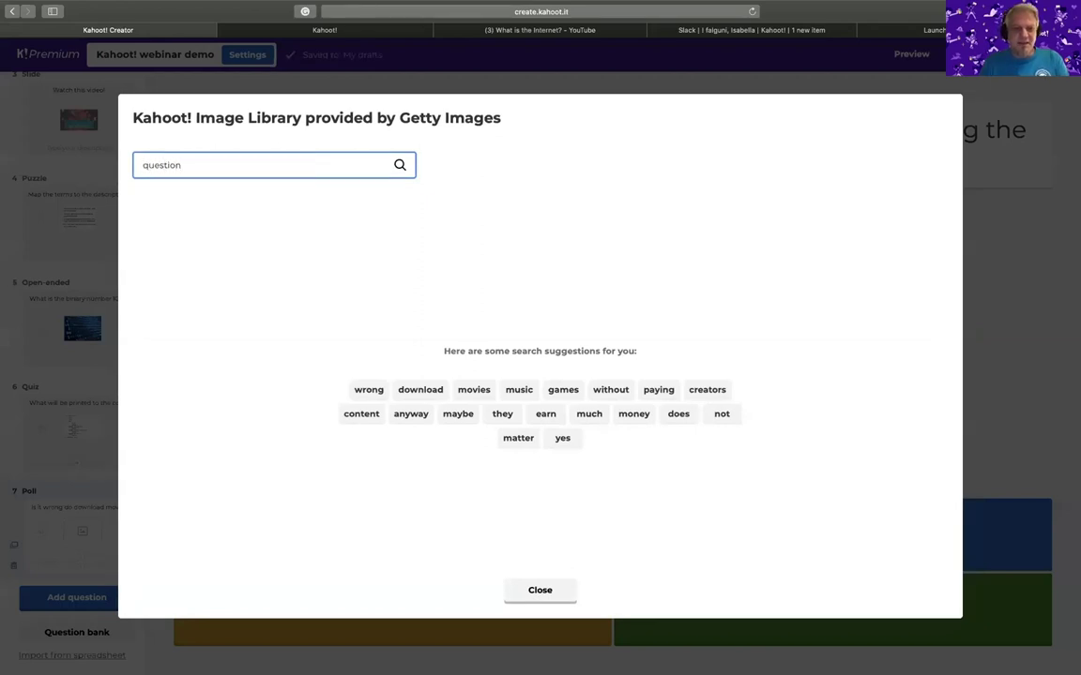
key("Return")
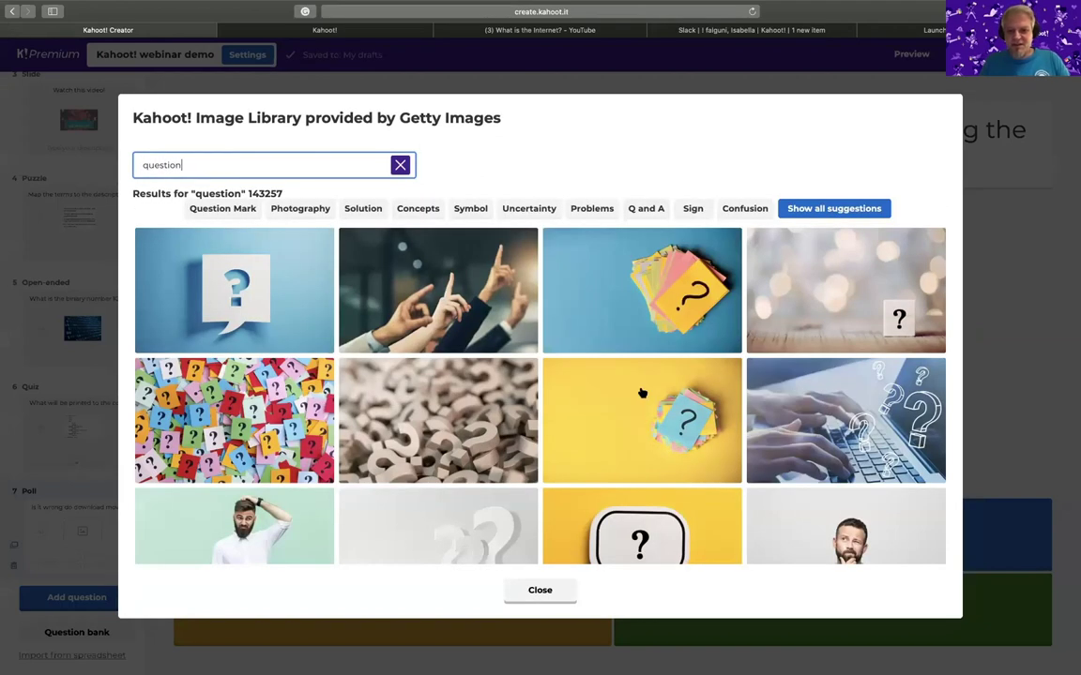
scroll(671, 425, "down", 3)
scroll(672, 425, "down", 5)
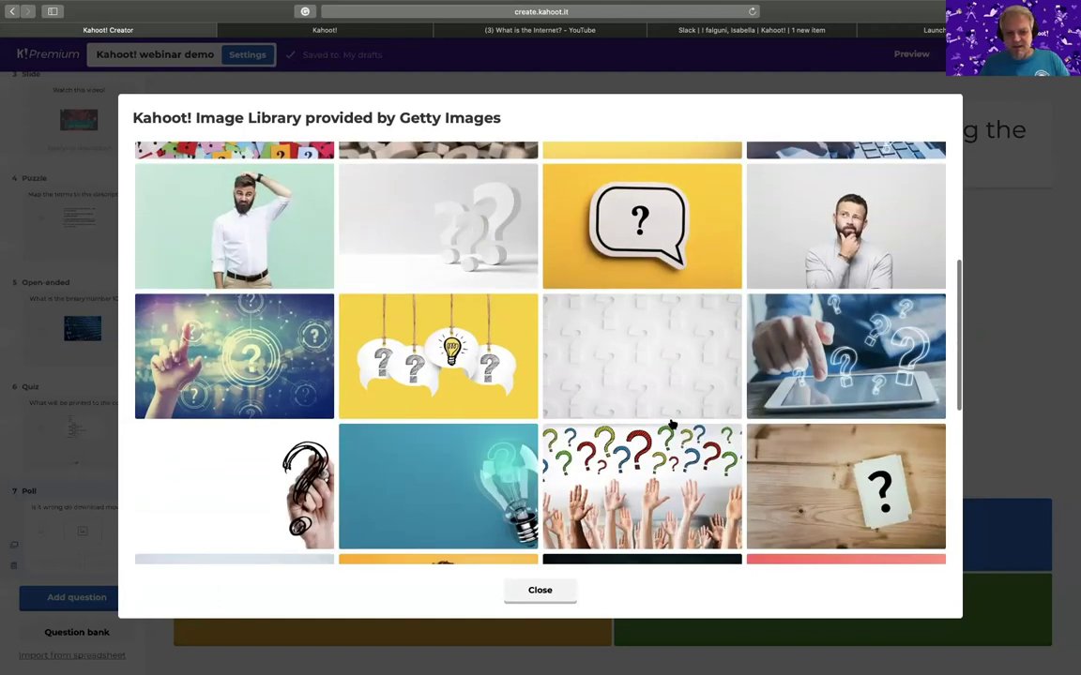
scroll(540, 352, "down", 1)
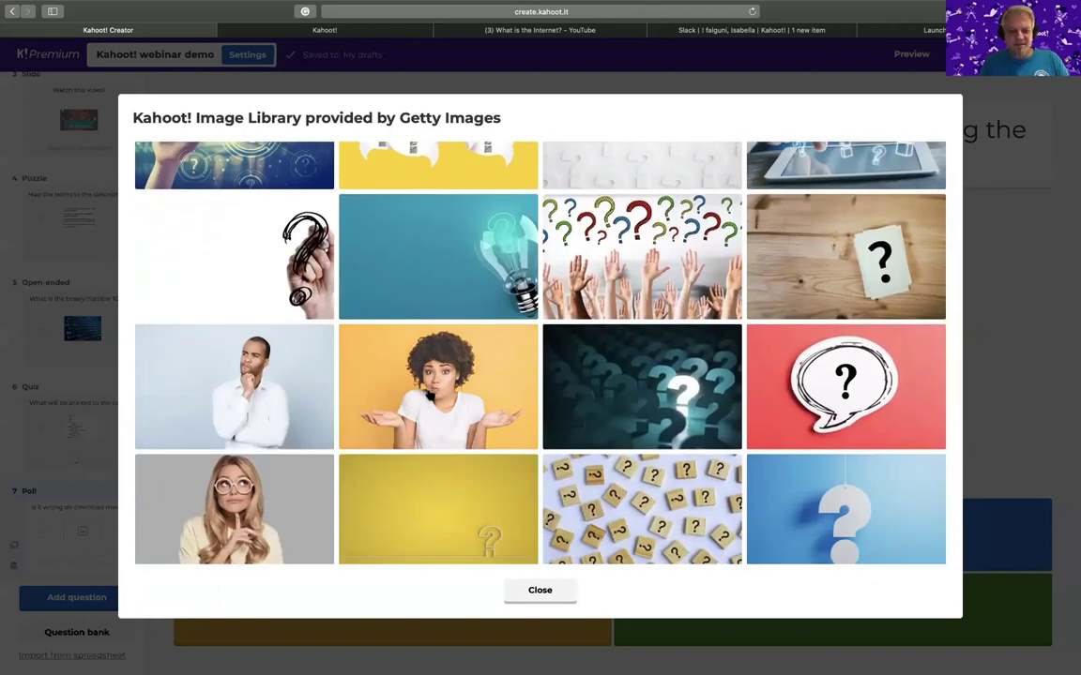
left_click(460, 384)
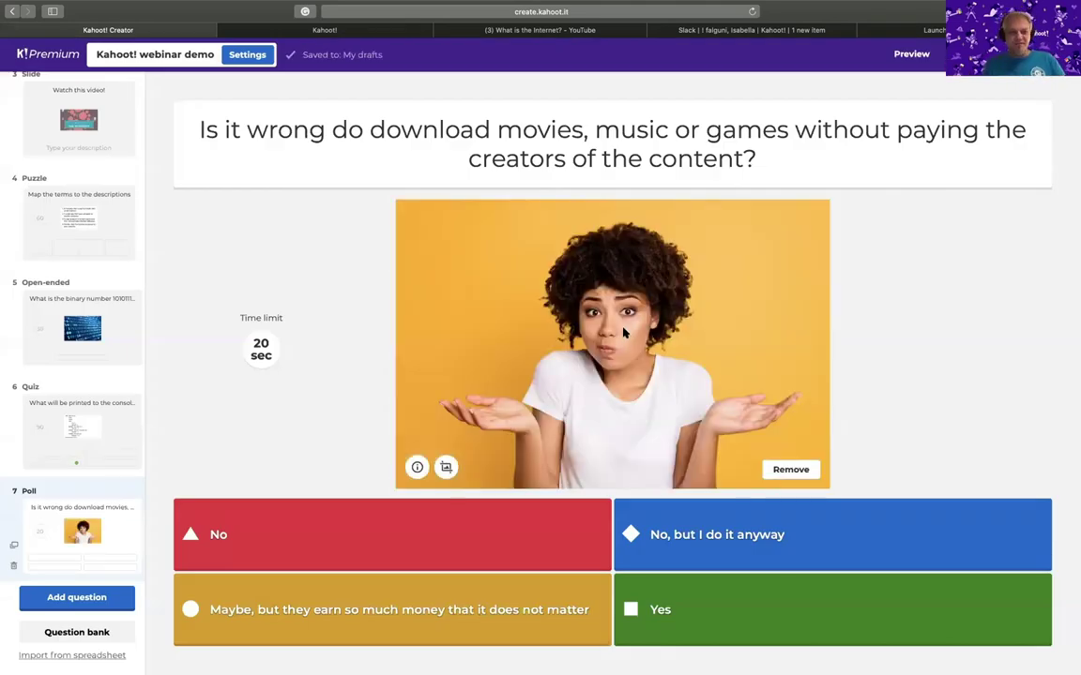
- Remove the word "do" before "download" from the poll question
left_click(366, 132)
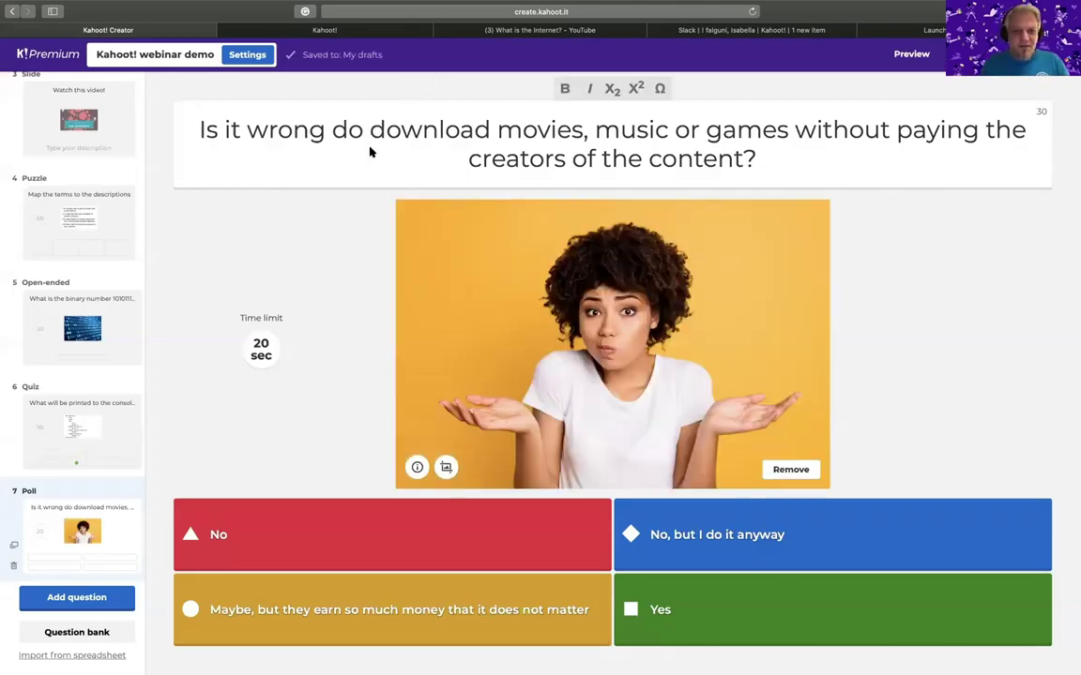
key("BackSpace")
key("BackSpace")
key("BackSpace")
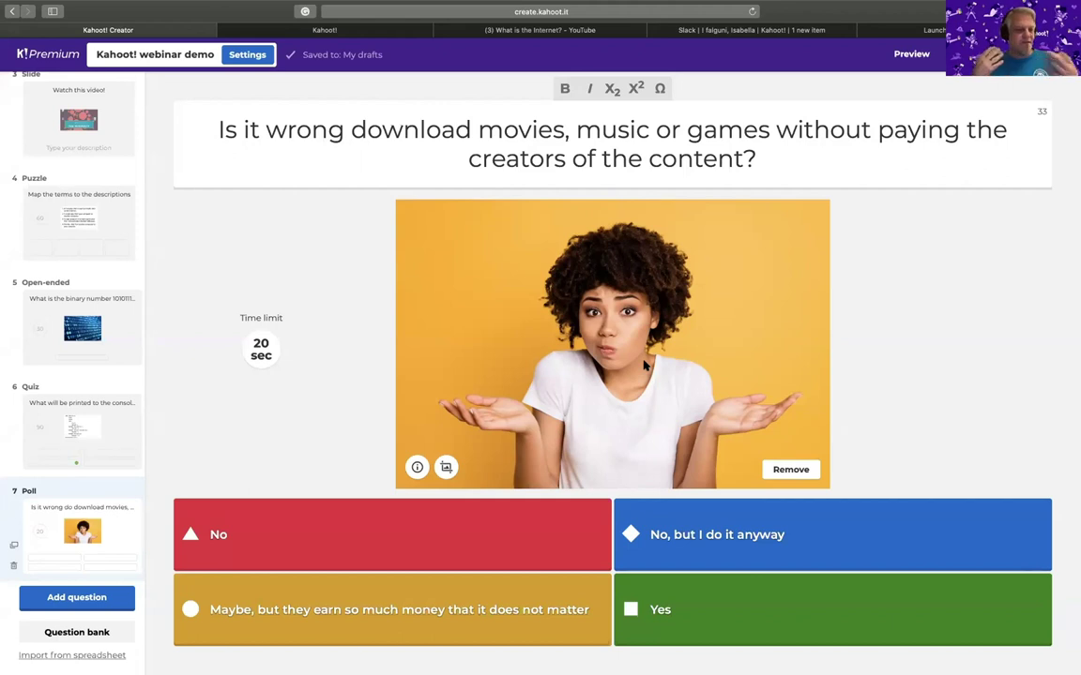
- Add a word cloud question reading "What associations do you get from the word privacy?"
left_click(84, 600)
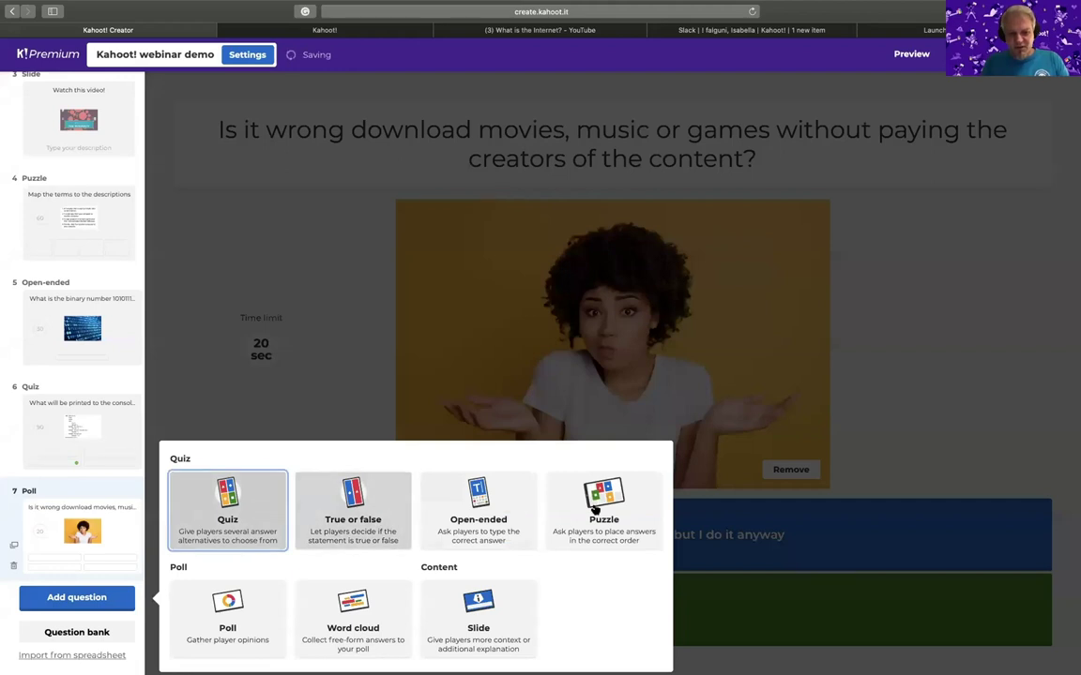
left_click(361, 619)
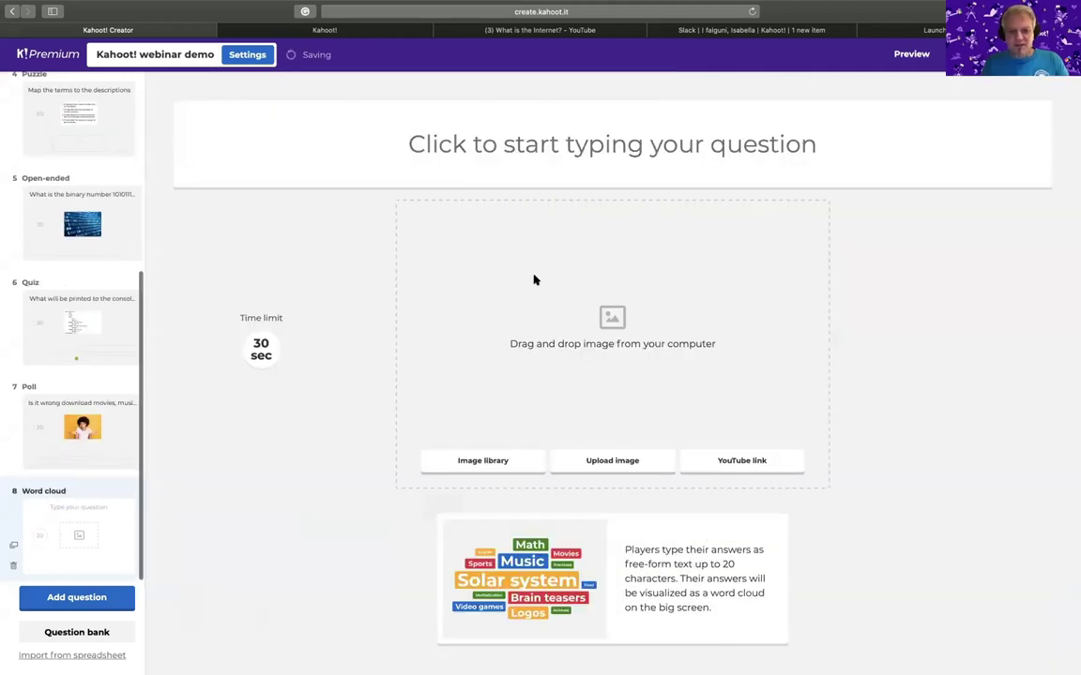
left_click(554, 150)
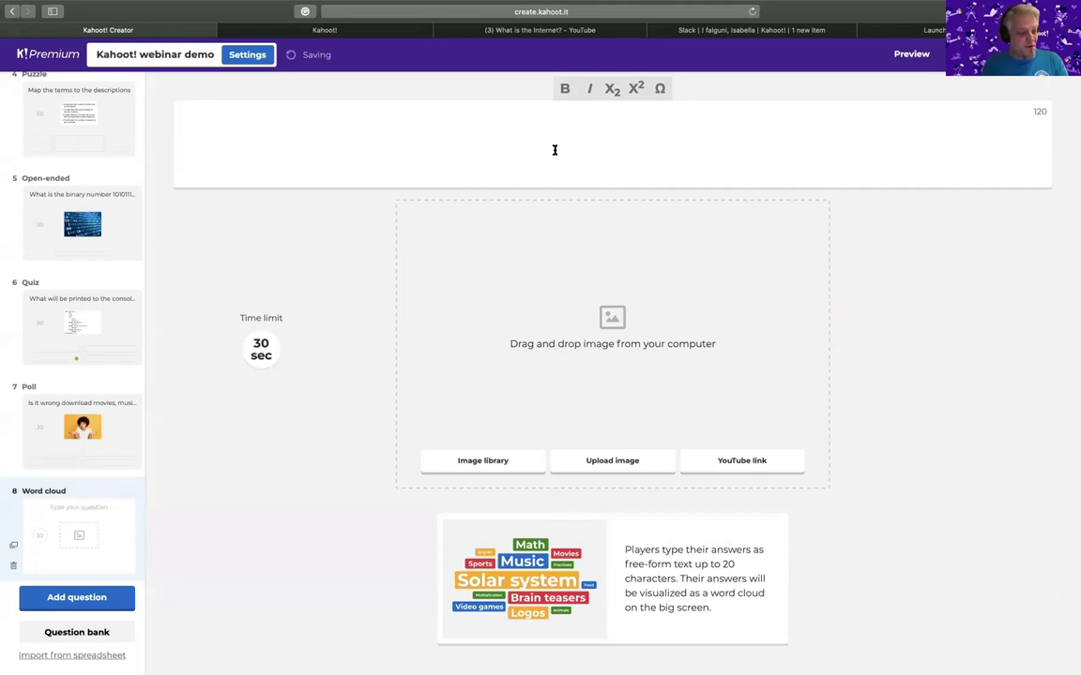
type("What ass")
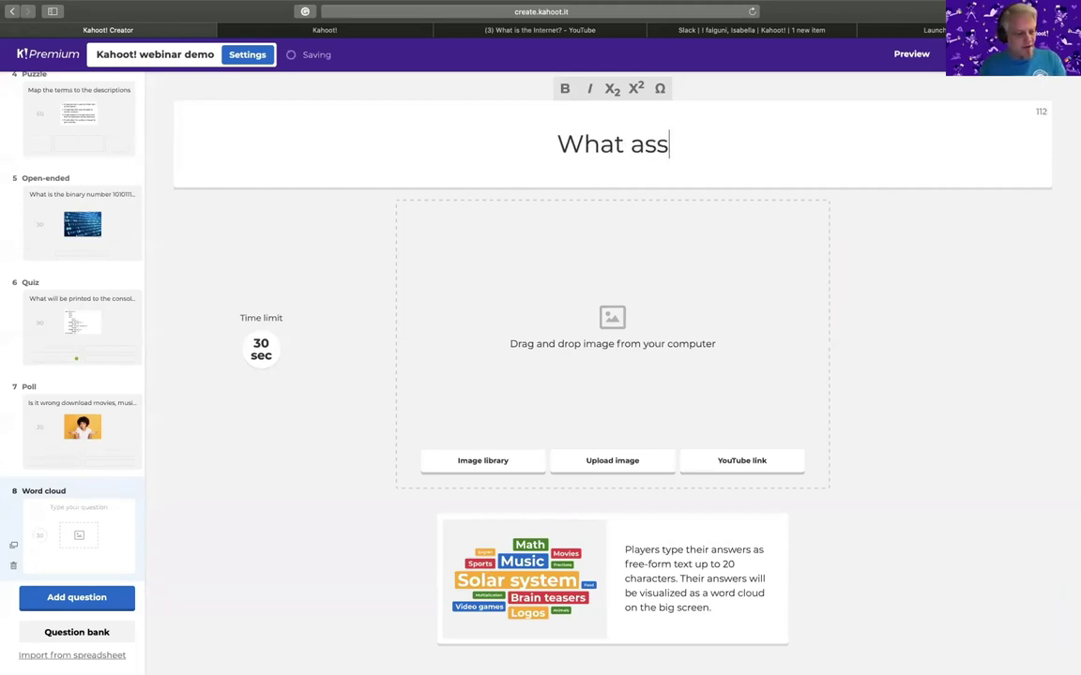
type("ociations do ")
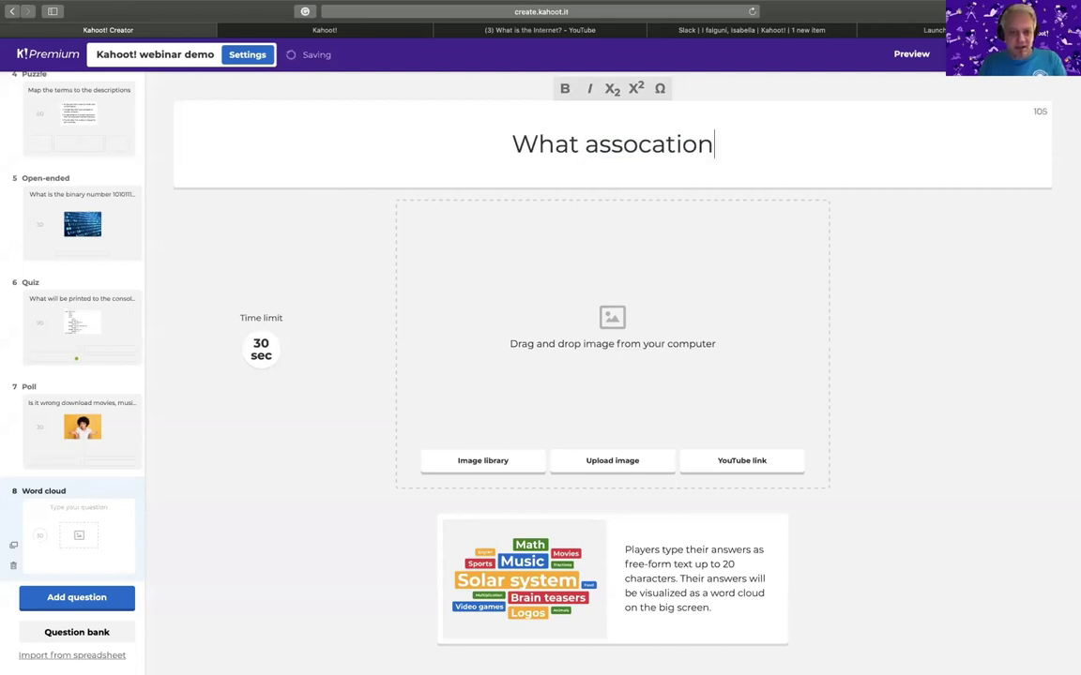
type("you get from a")
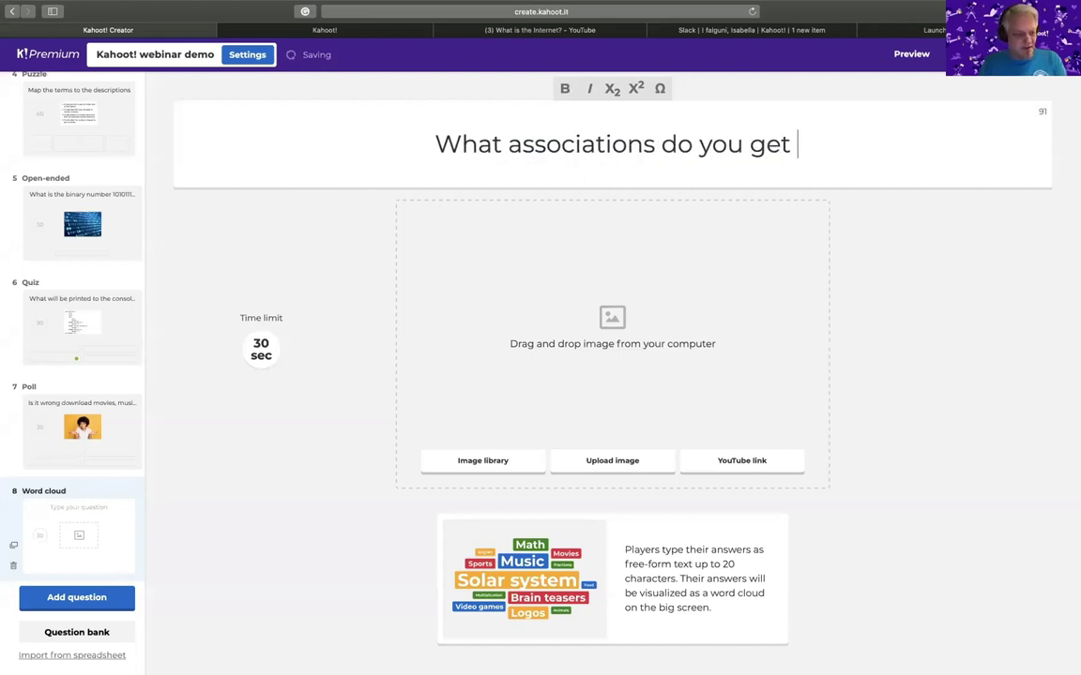
key("BackSpace")
key("BackSpace")
type("the ")
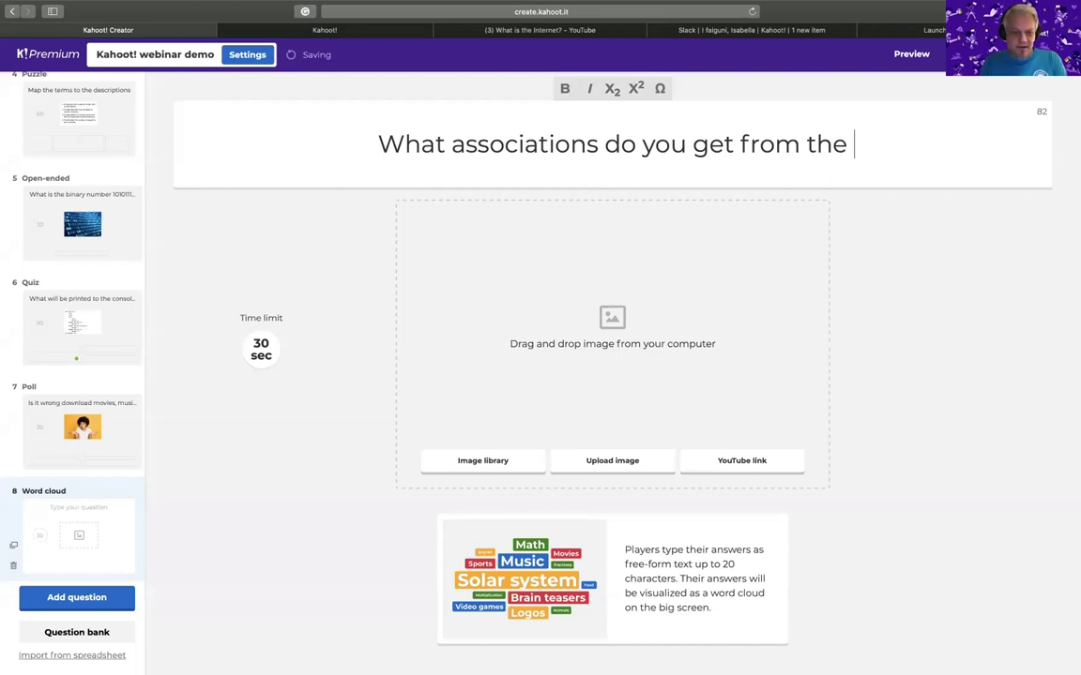
type("word privacy?")
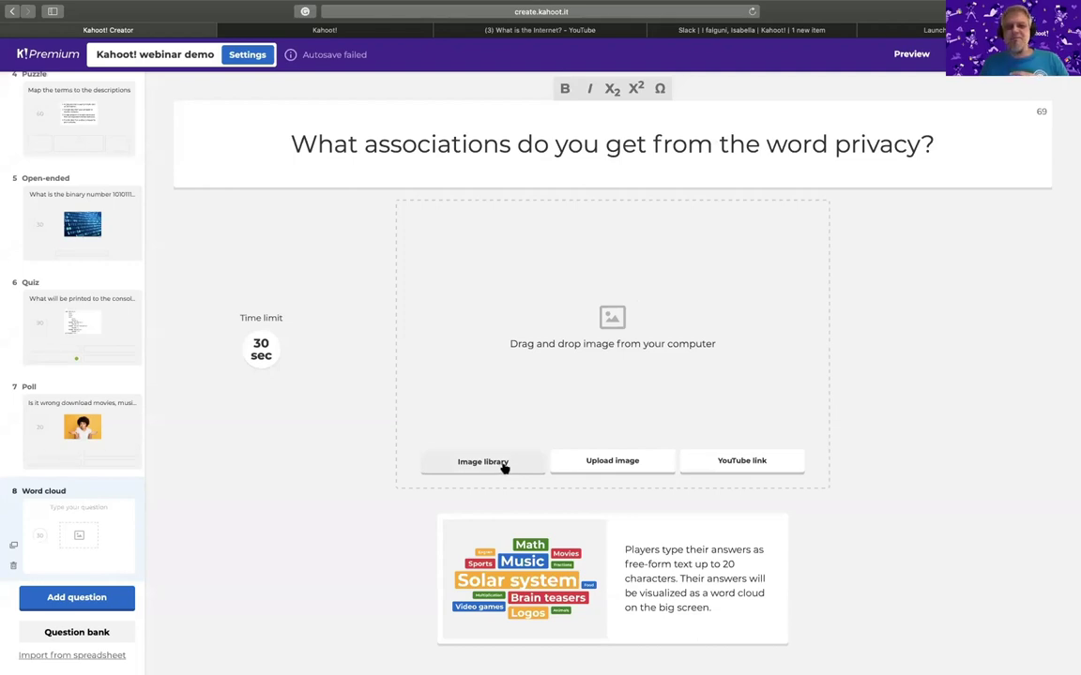
- Search the image library for "question" and add the picture of the thinking woman with pink glasses to the word cloud
left_click(487, 463)
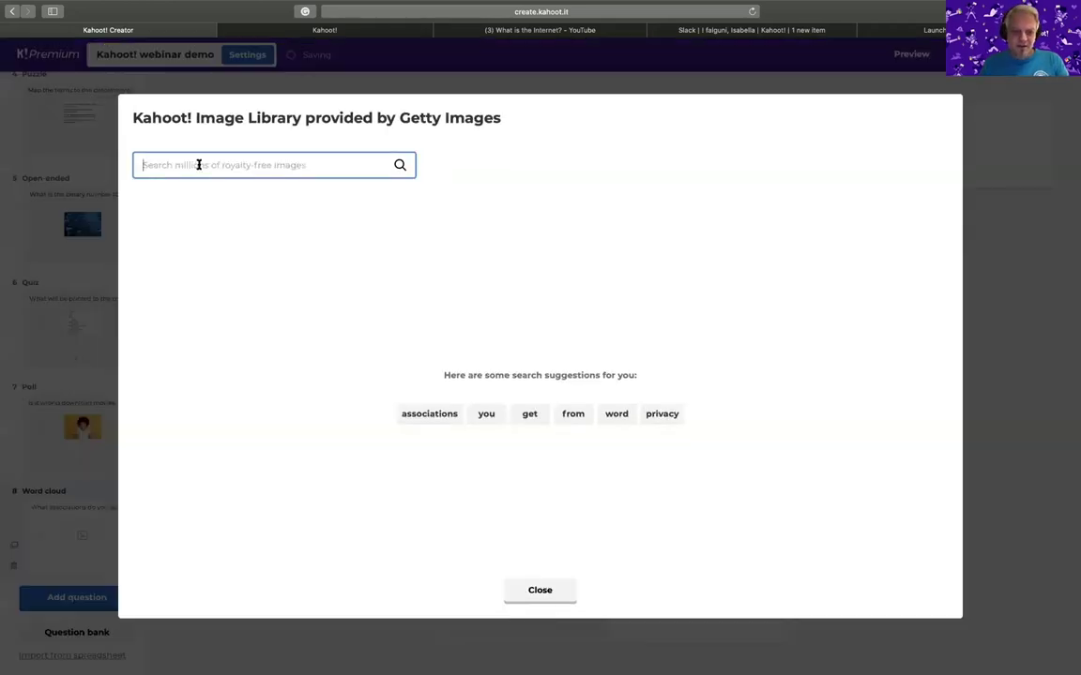
type("question")
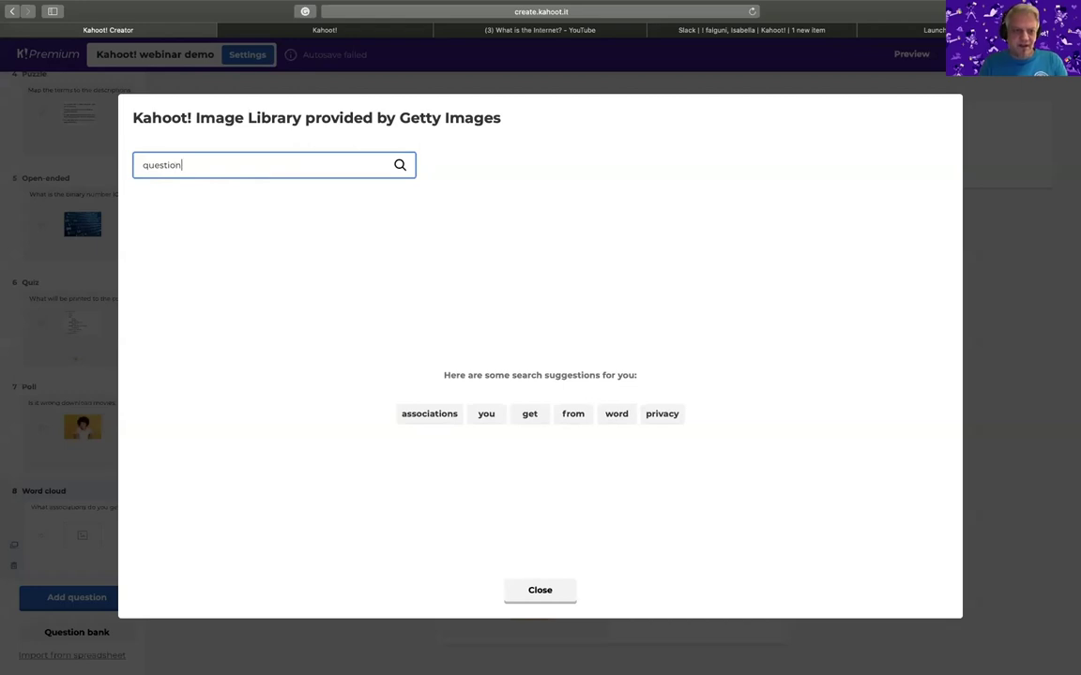
key("Return")
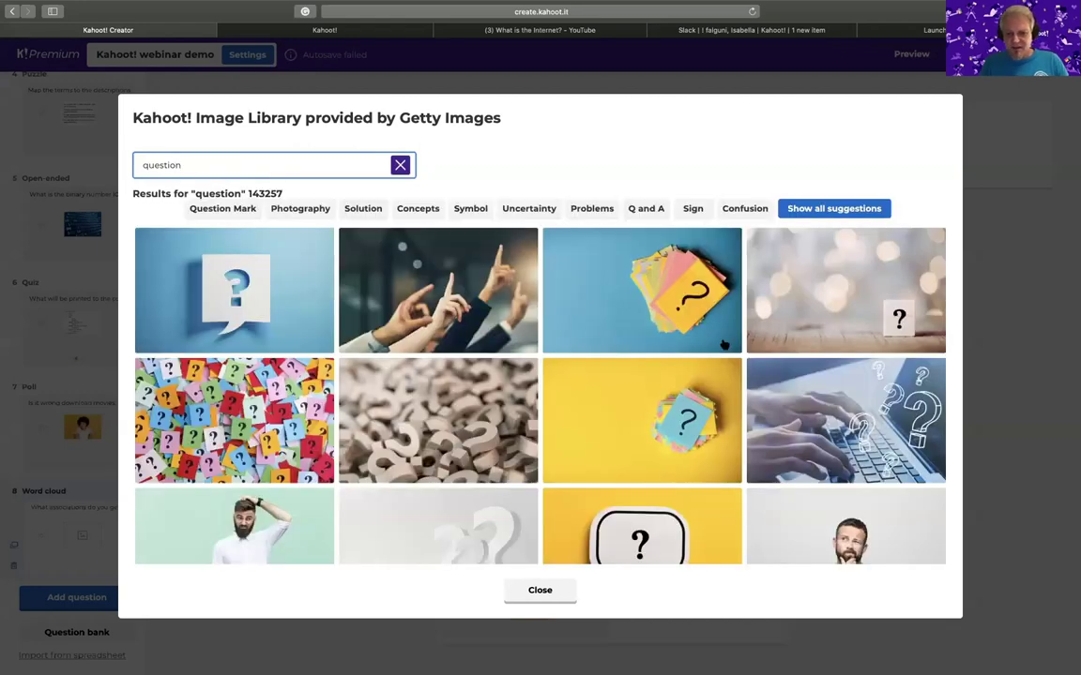
scroll(723, 345, "down", 8)
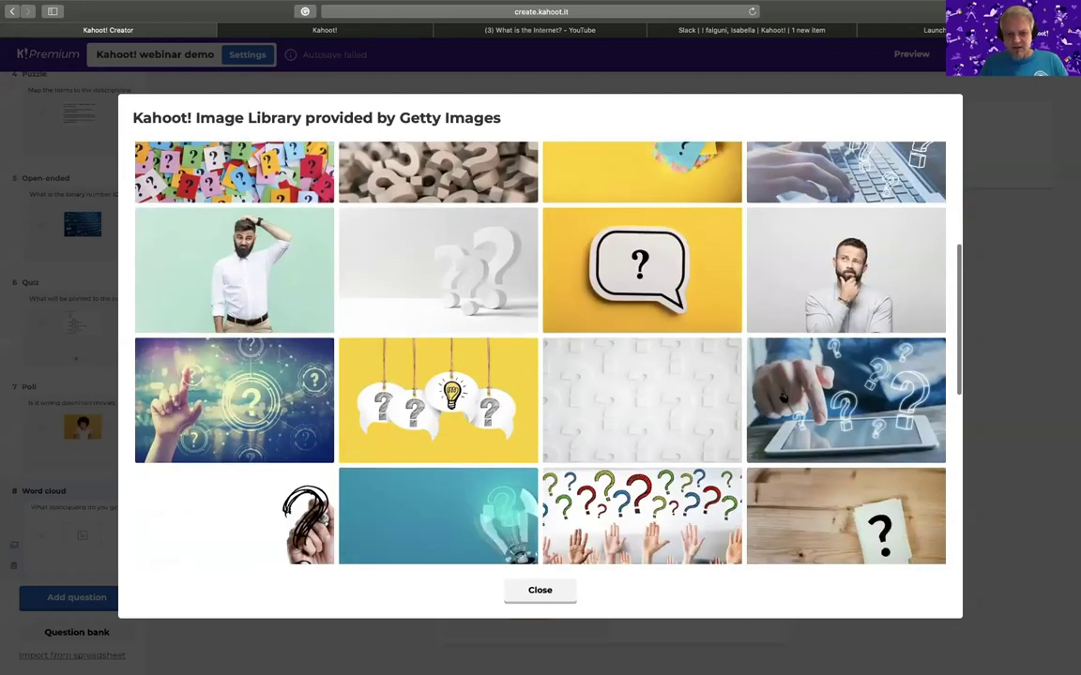
scroll(261, 414, "down", 6)
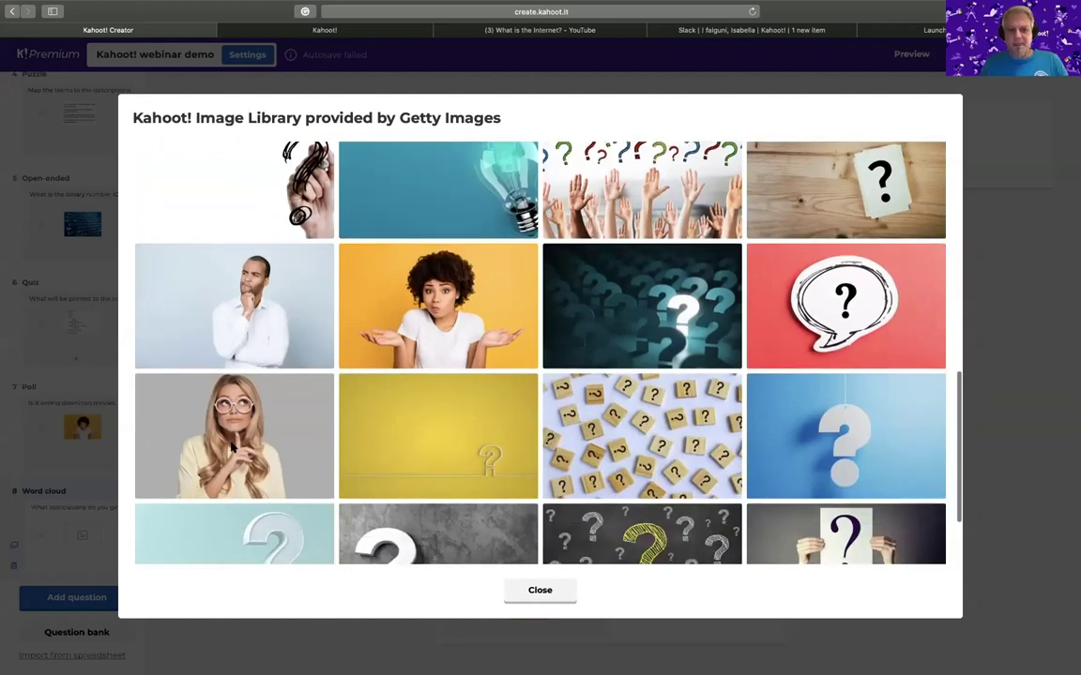
left_click(233, 448)
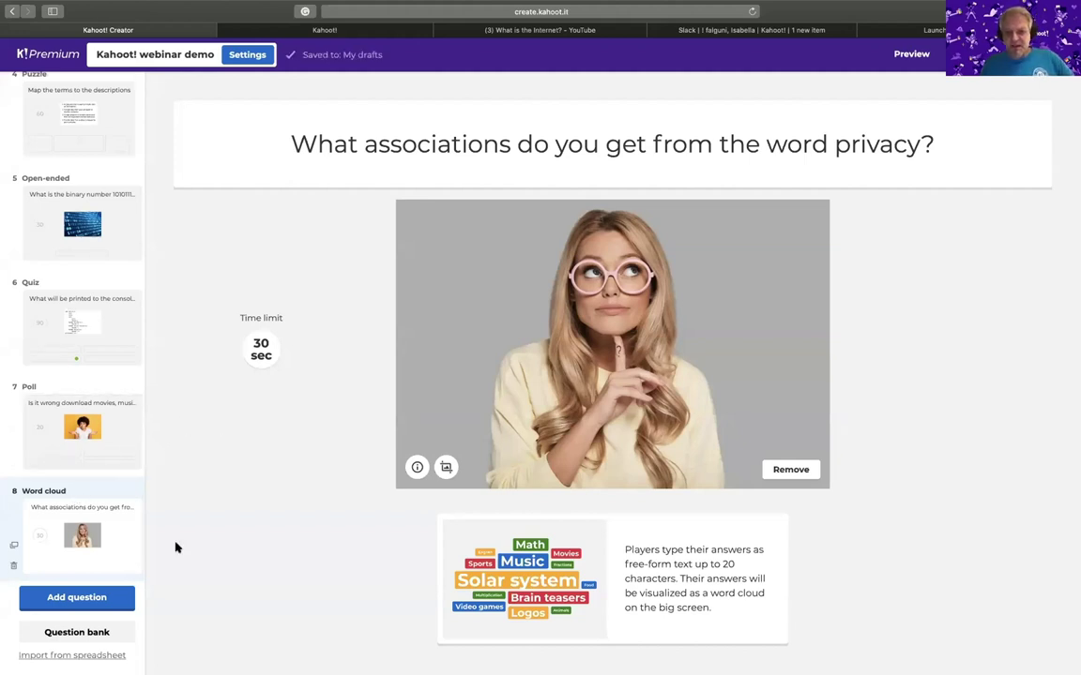
- Add a quiz question after the word cloud reading "What is the quadratic formula?"
left_click(68, 605)
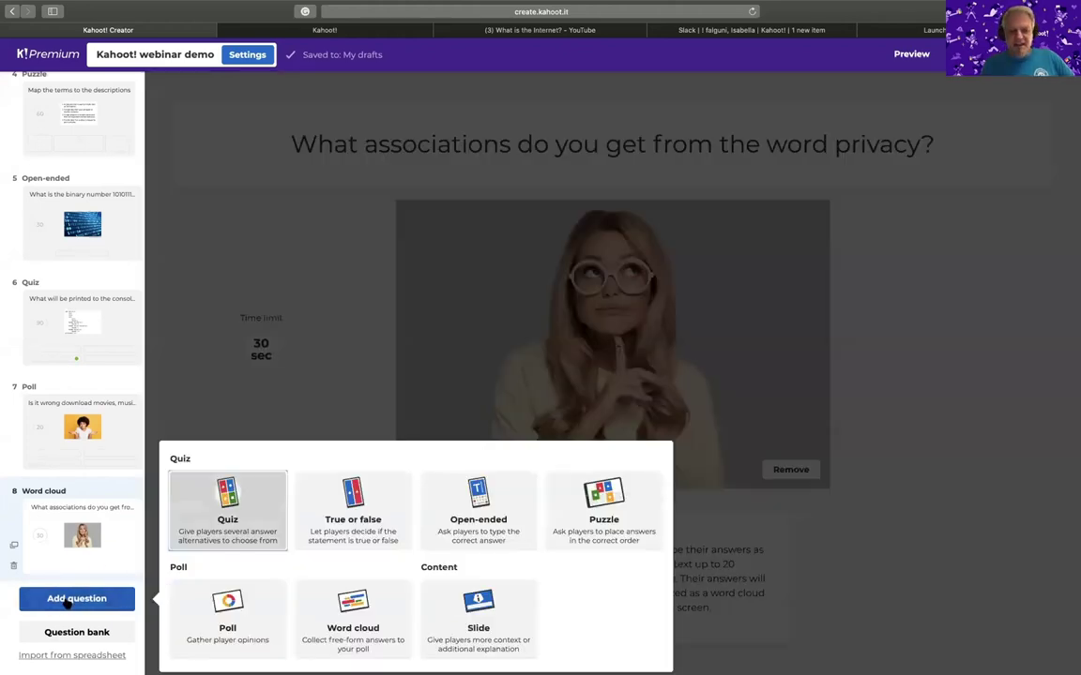
left_click(234, 514)
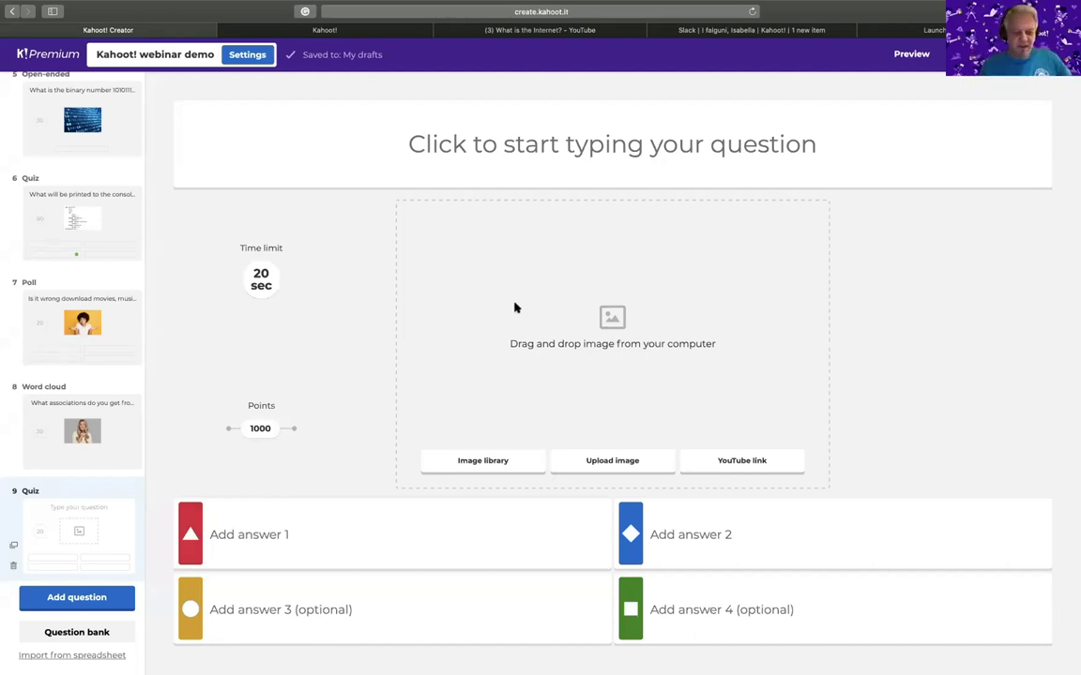
left_click(520, 146)
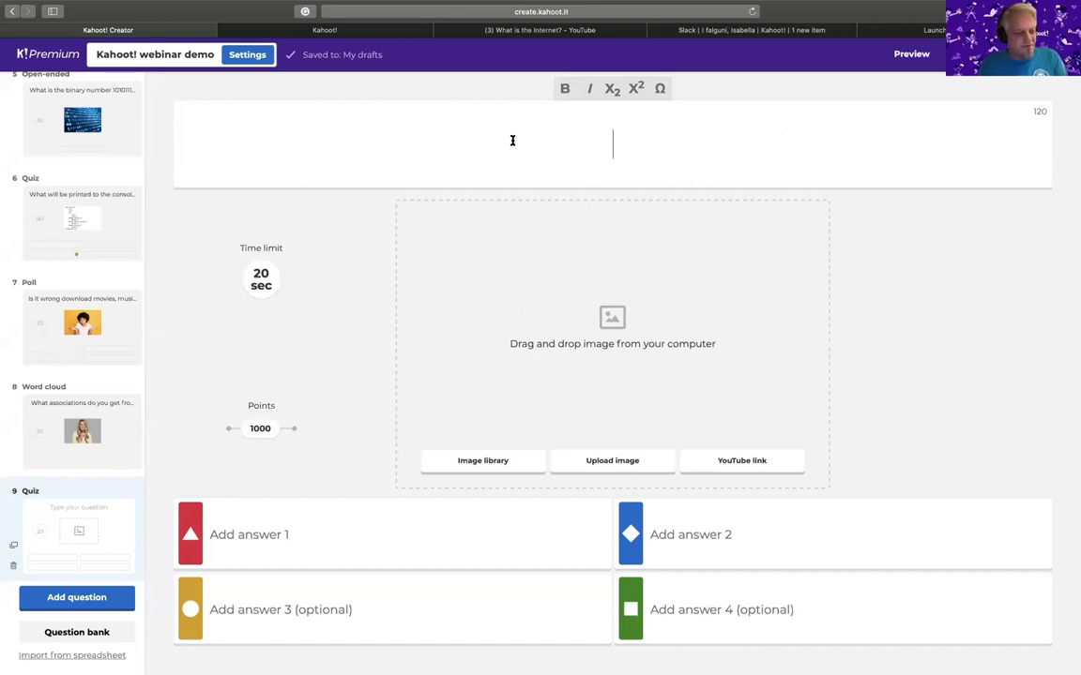
type("W")
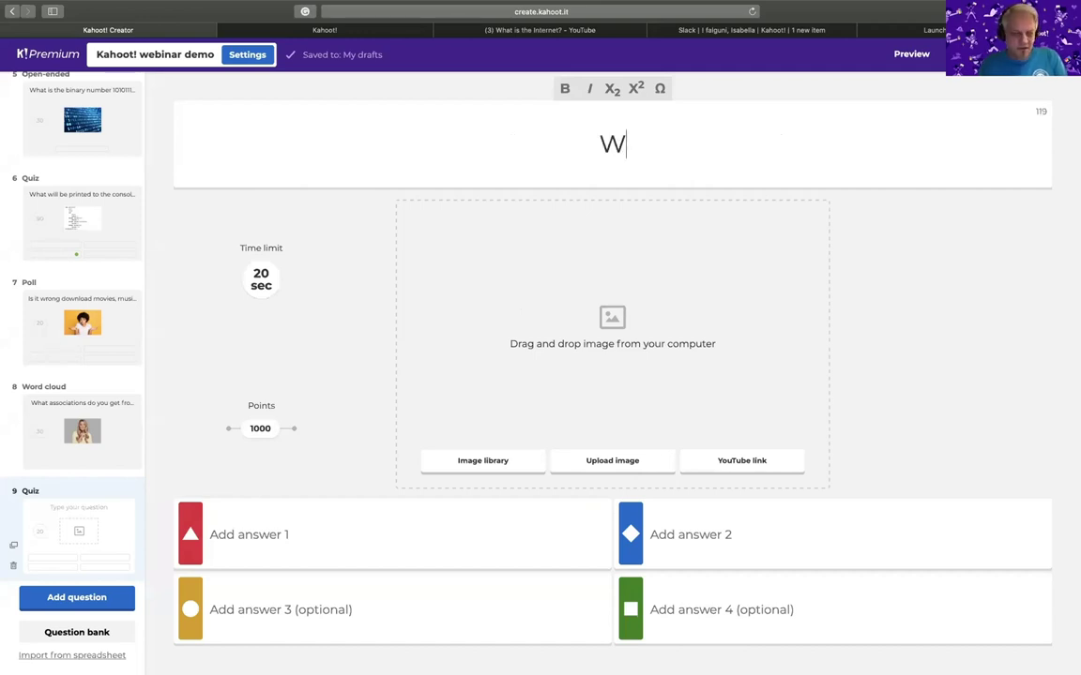
type("hat is ")
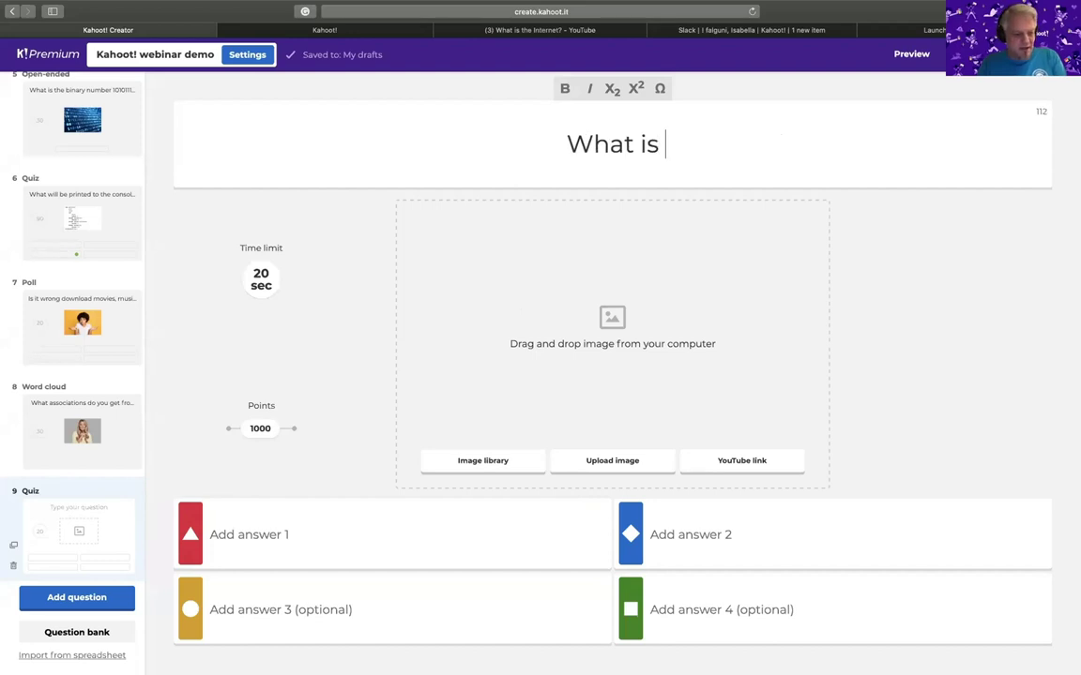
type("the quadra")
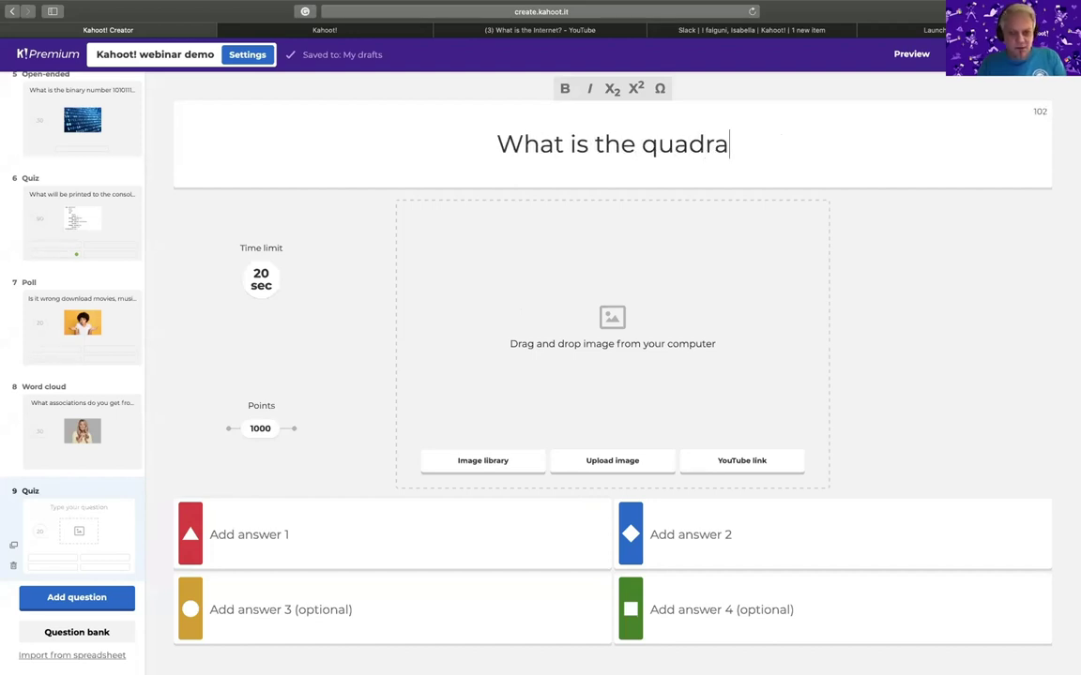
type("tic formul")
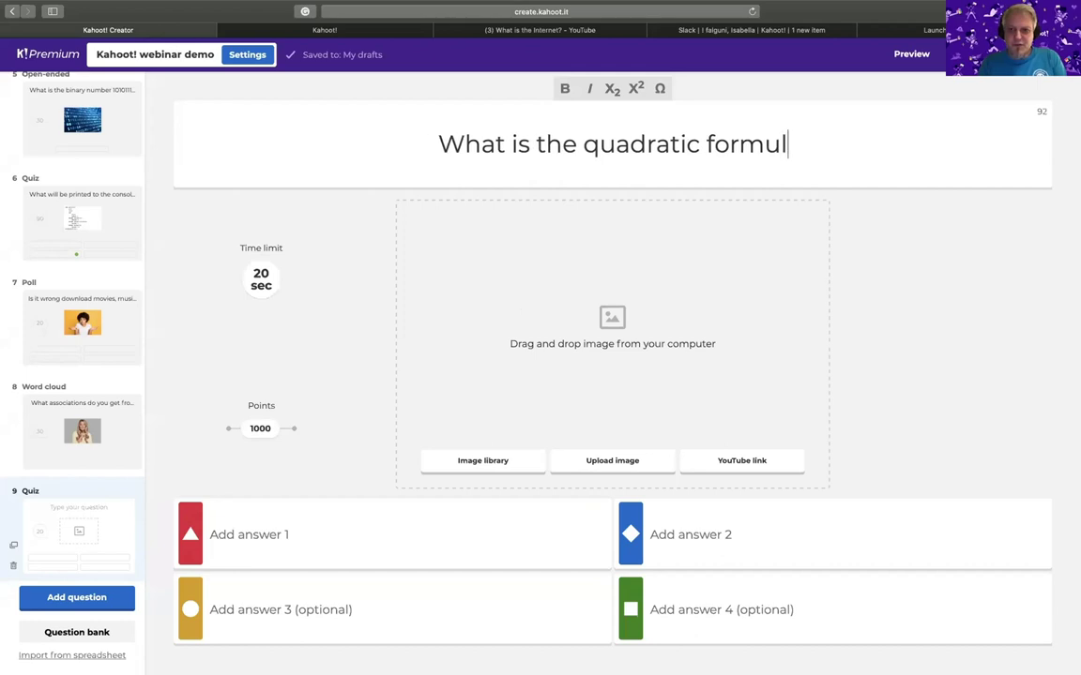
type("a?")
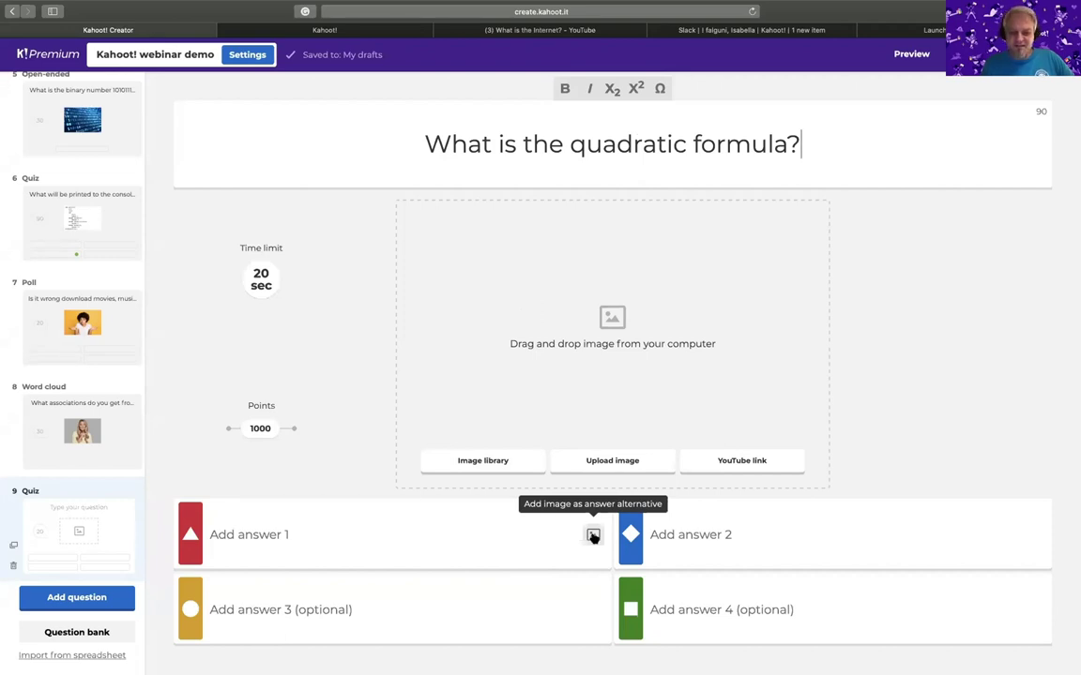
- Upload acceleration.png from the Quad-folder on the Desktop as the image for answer 1
left_click(593, 536)
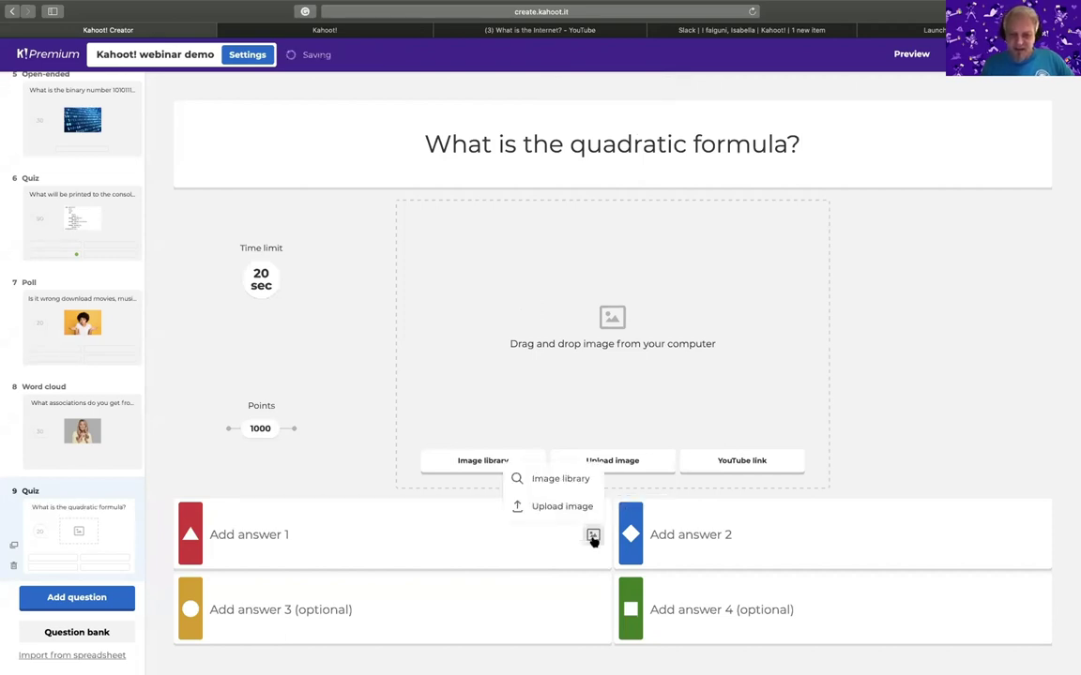
left_click(561, 507)
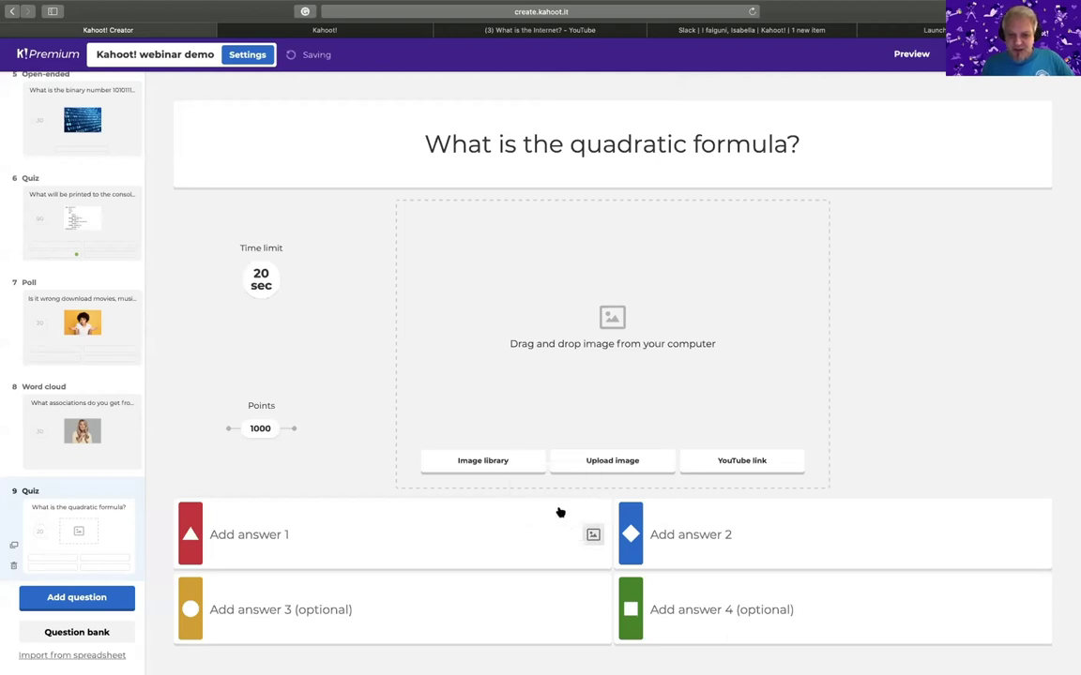
left_click(497, 53)
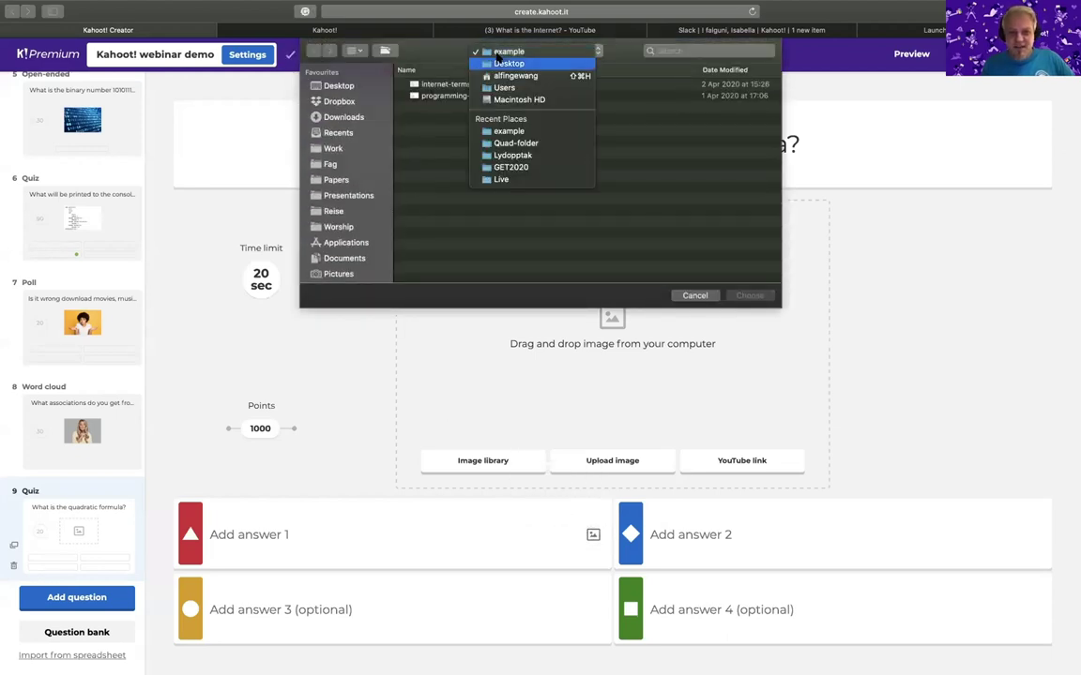
left_click(495, 66)
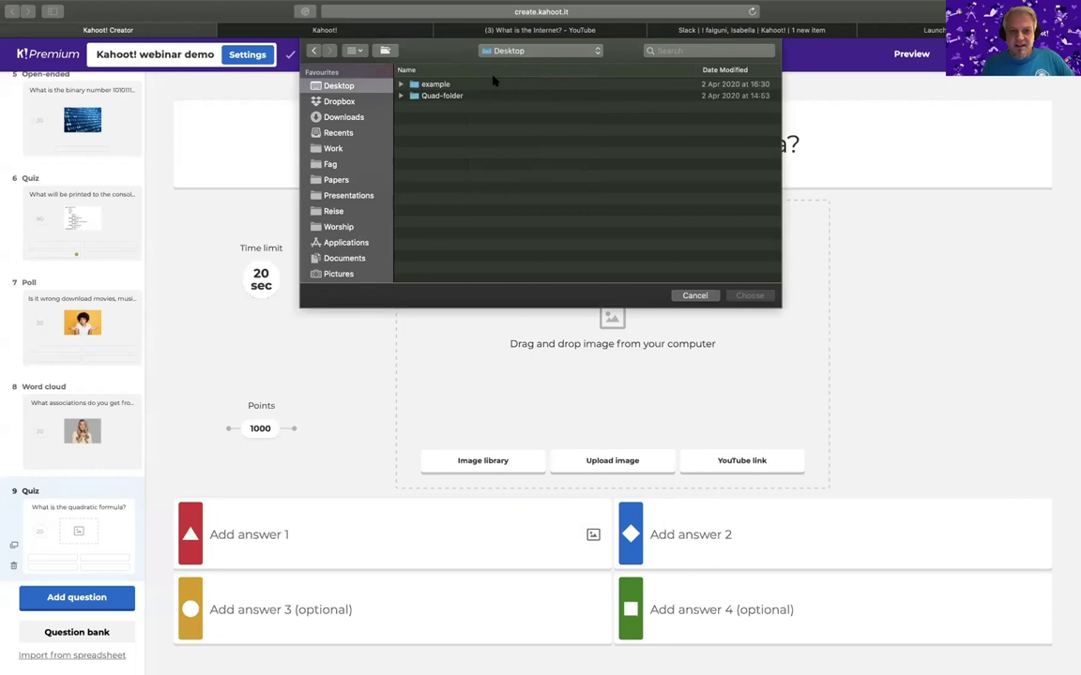
double_click(441, 95)
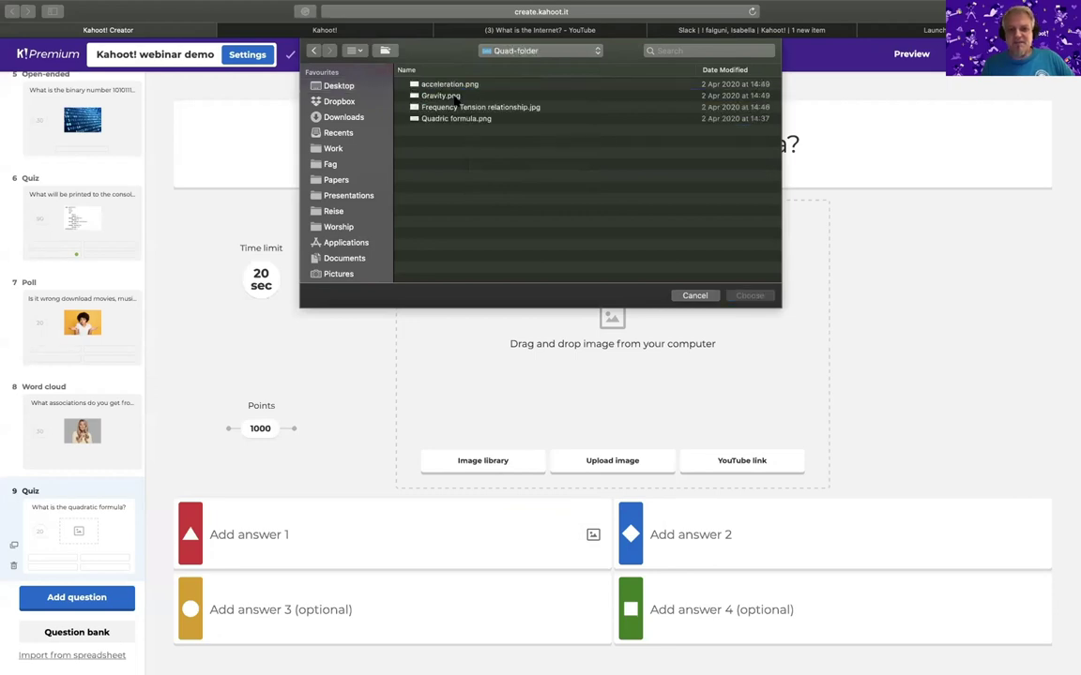
left_click(454, 85)
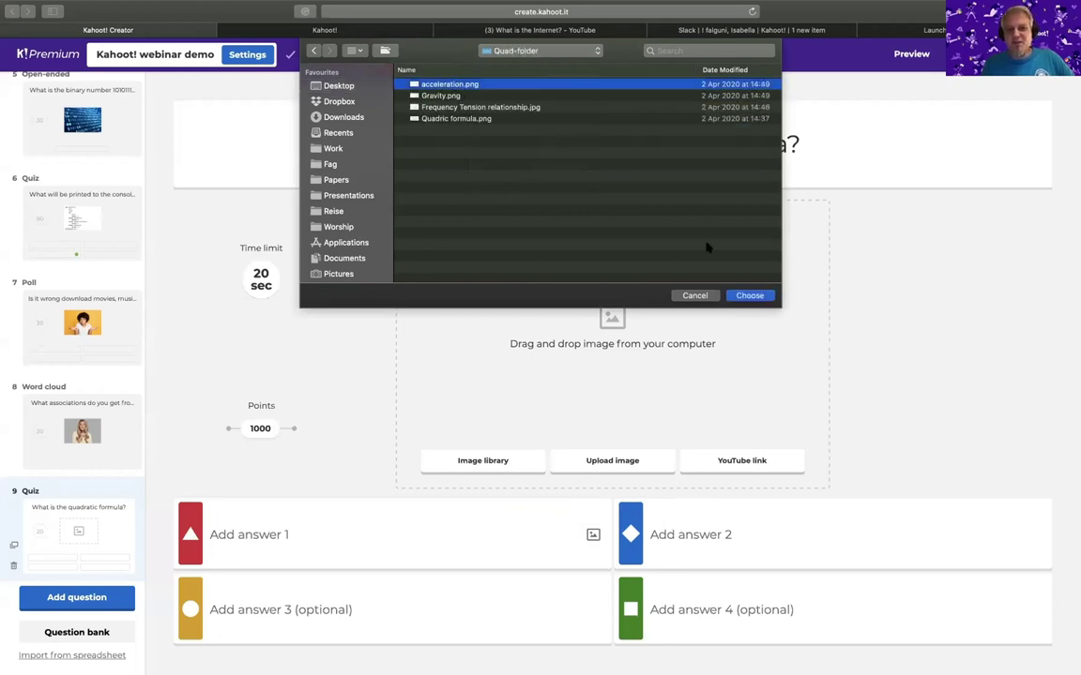
left_click(750, 295)
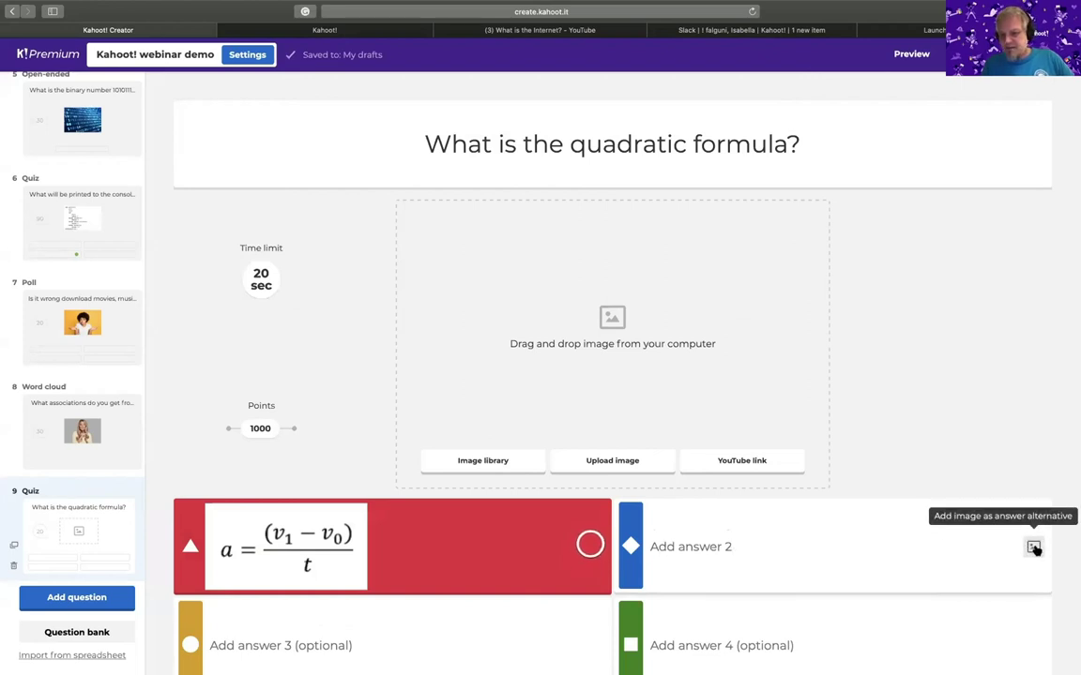
- Upload Gravity.png from the Quad-folder as the image for answer 2
left_click(1034, 548)
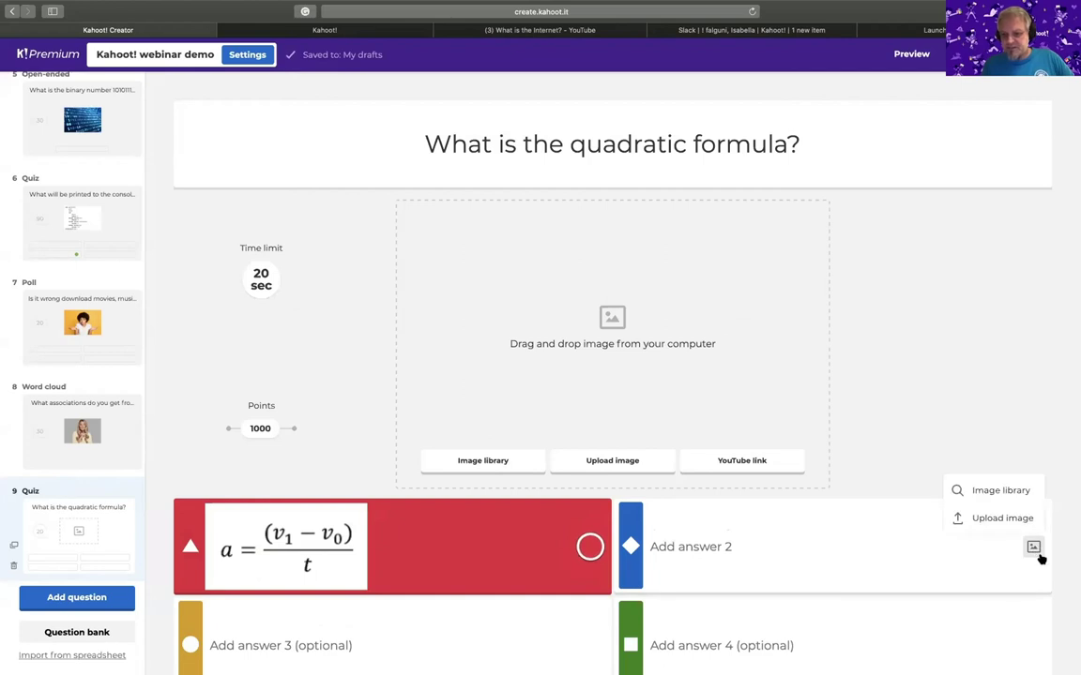
left_click(1002, 518)
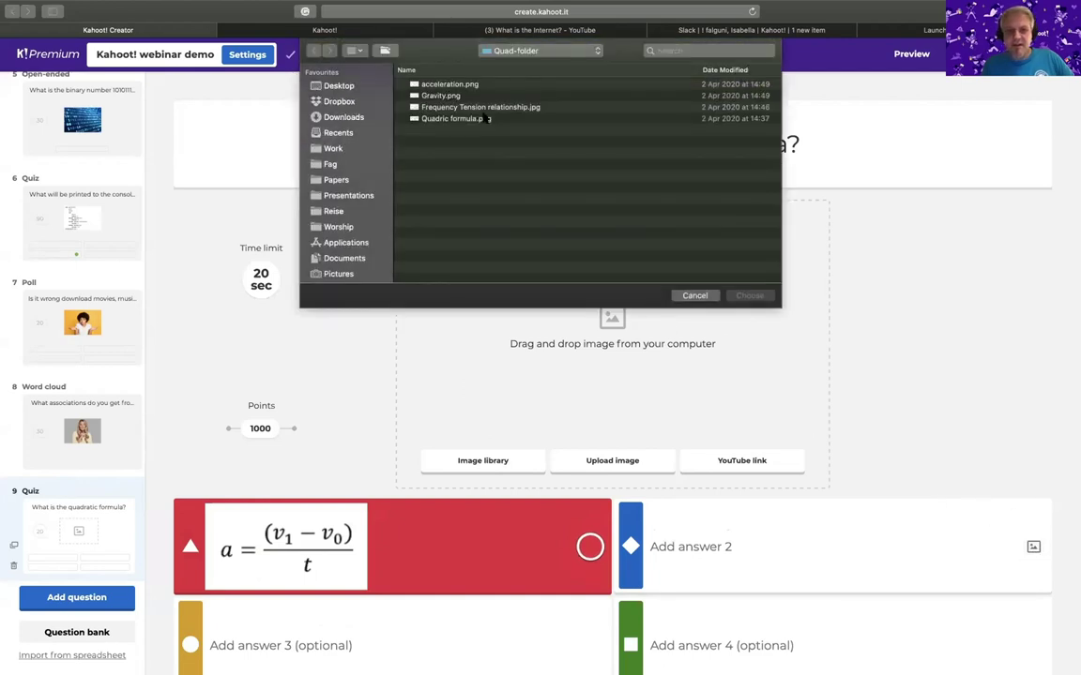
left_click(441, 96)
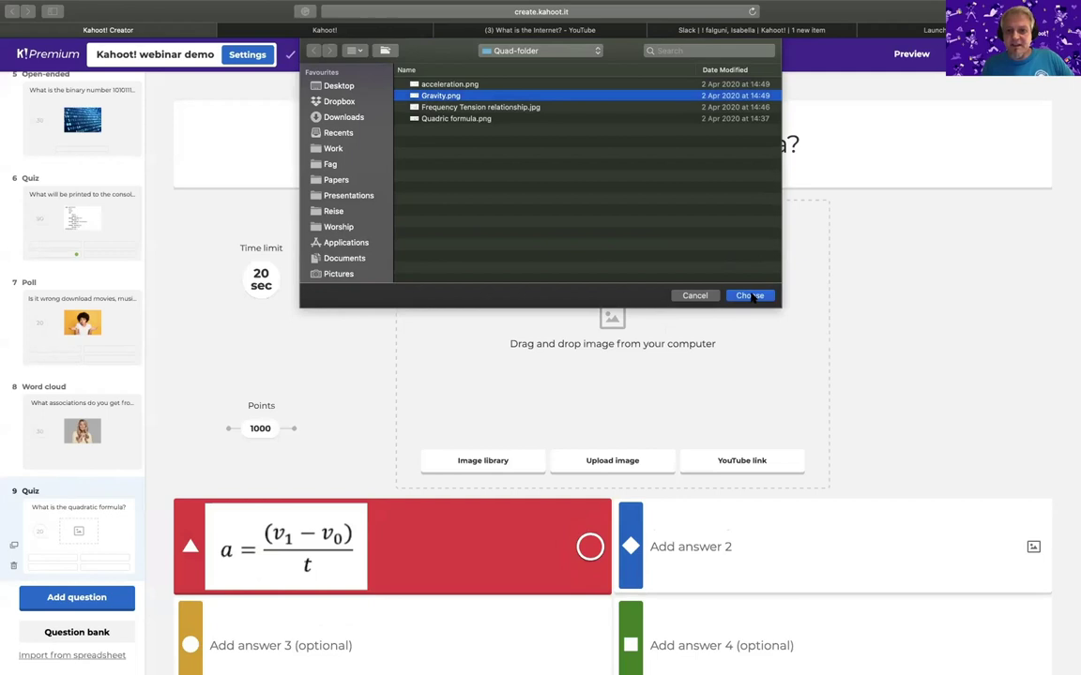
left_click(749, 295)
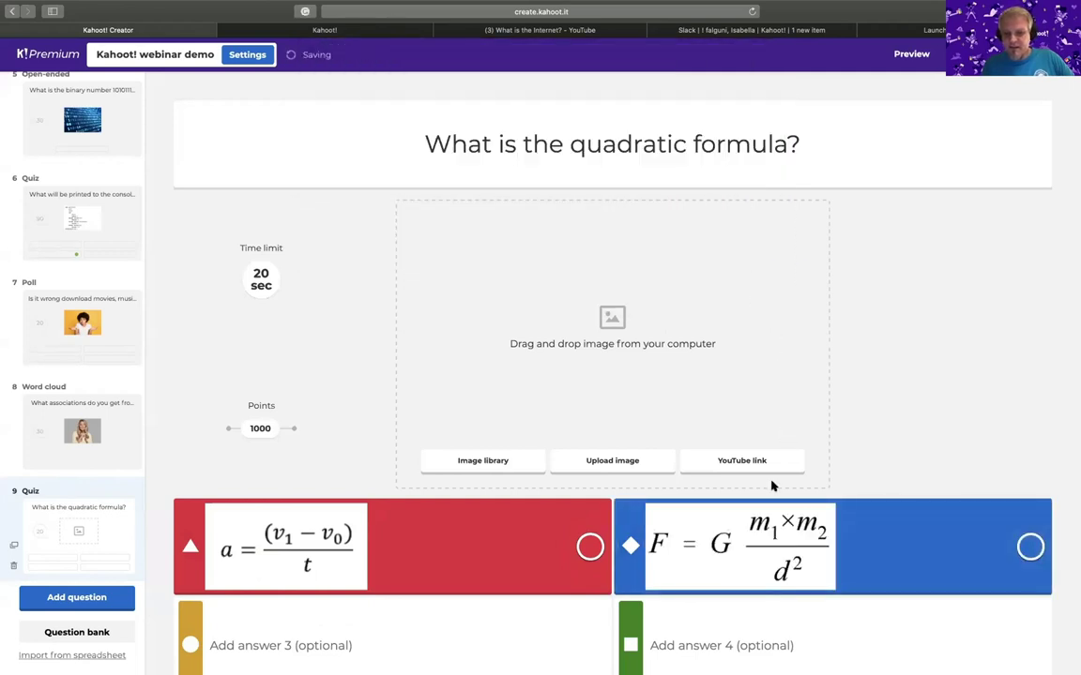
- Upload "Frequency Tension relationship.jpg" from the Quad-folder as the image for answer 3
scroll(772, 485, "down", 1)
left_click(593, 627)
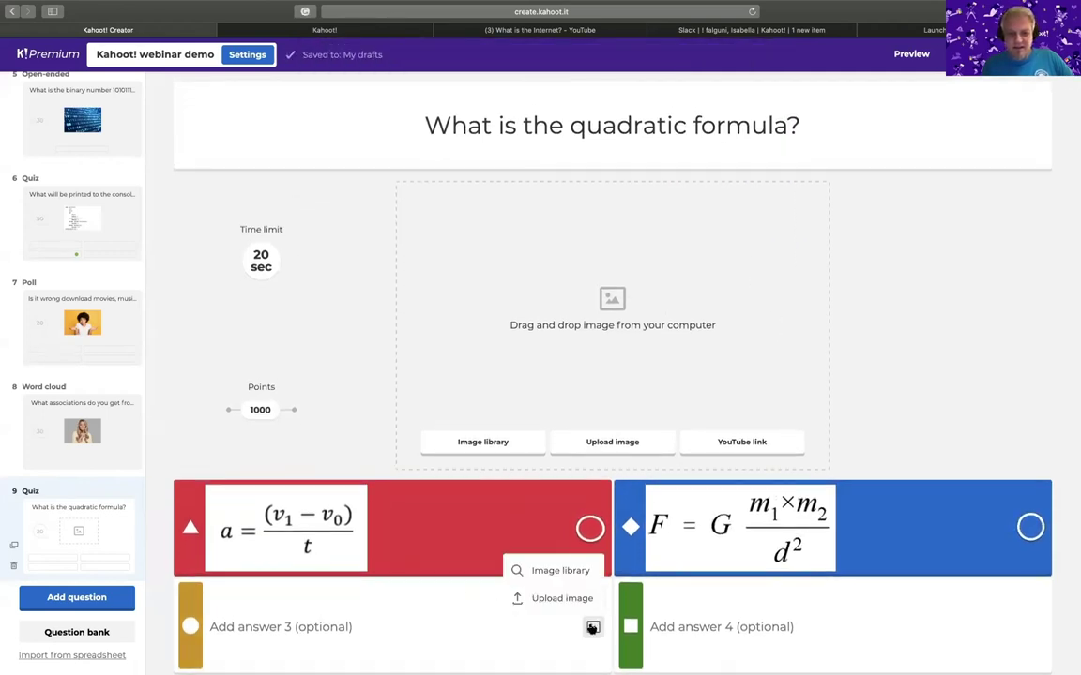
left_click(556, 601)
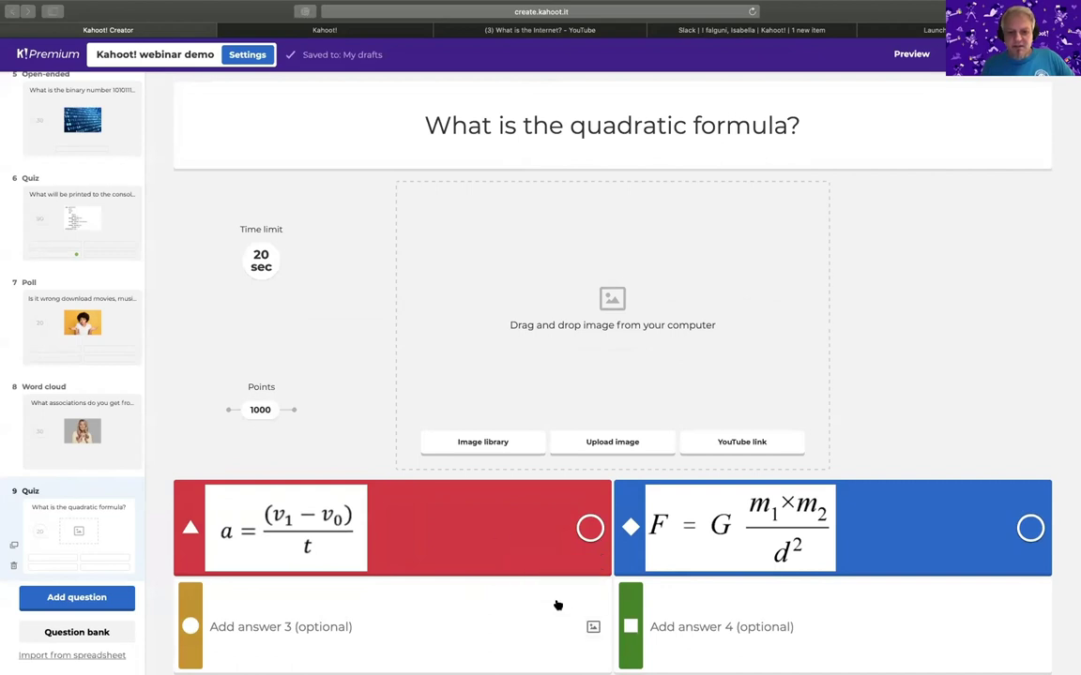
left_click(486, 108)
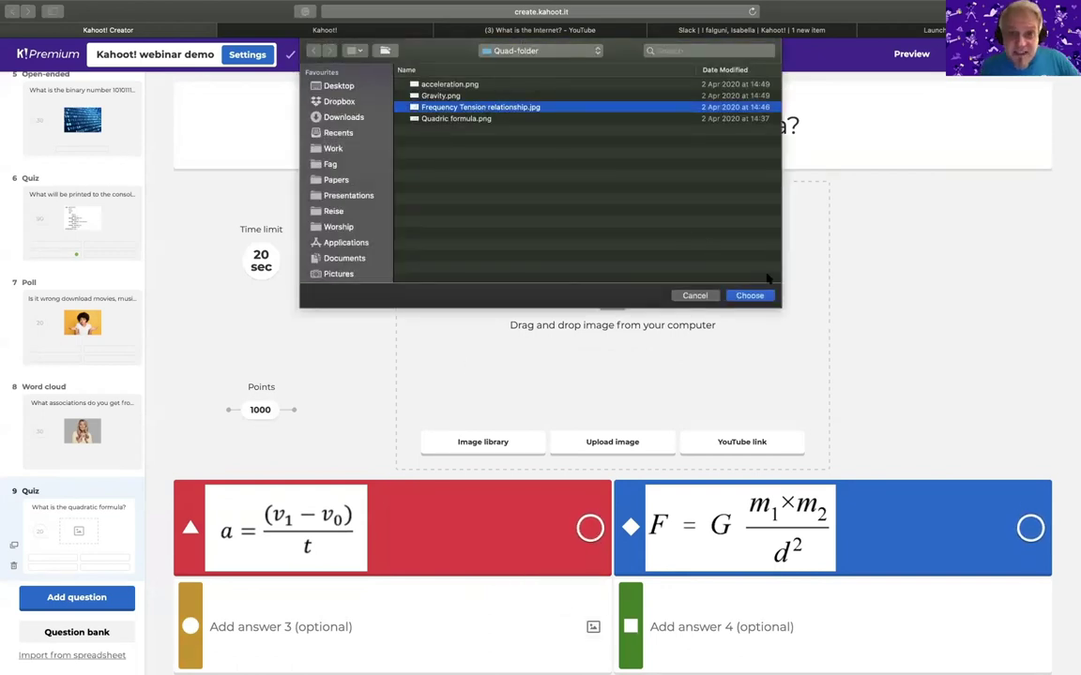
left_click(748, 294)
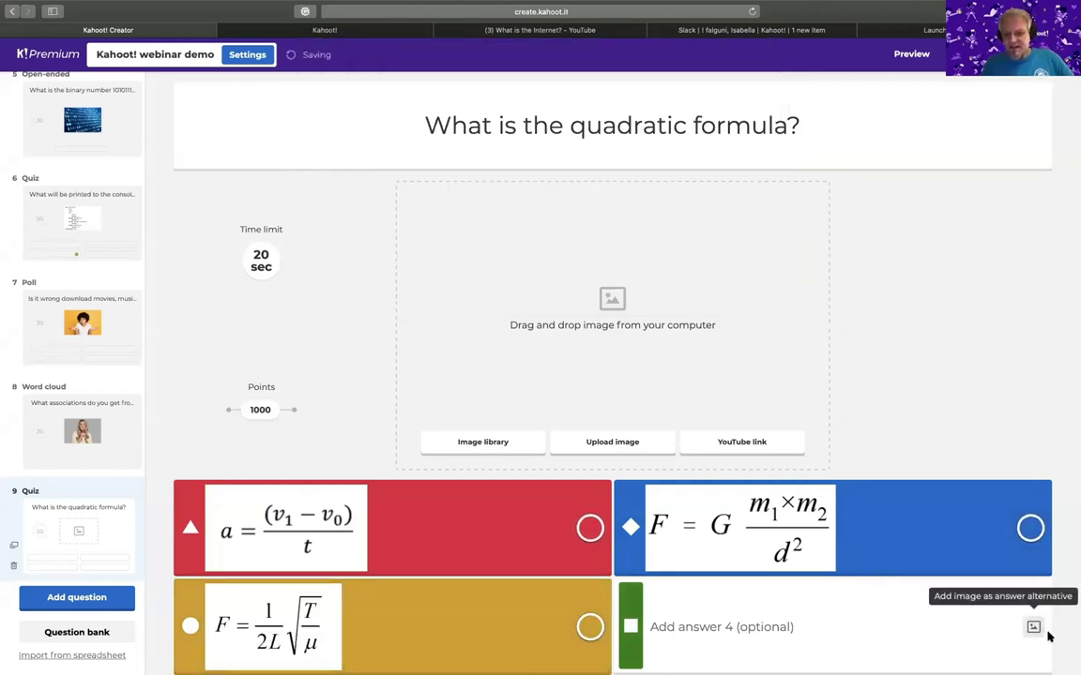
- Upload "Quadric formula.png" from the Quad-folder as the image for answer 4 and mark that answer as correct
left_click(1033, 628)
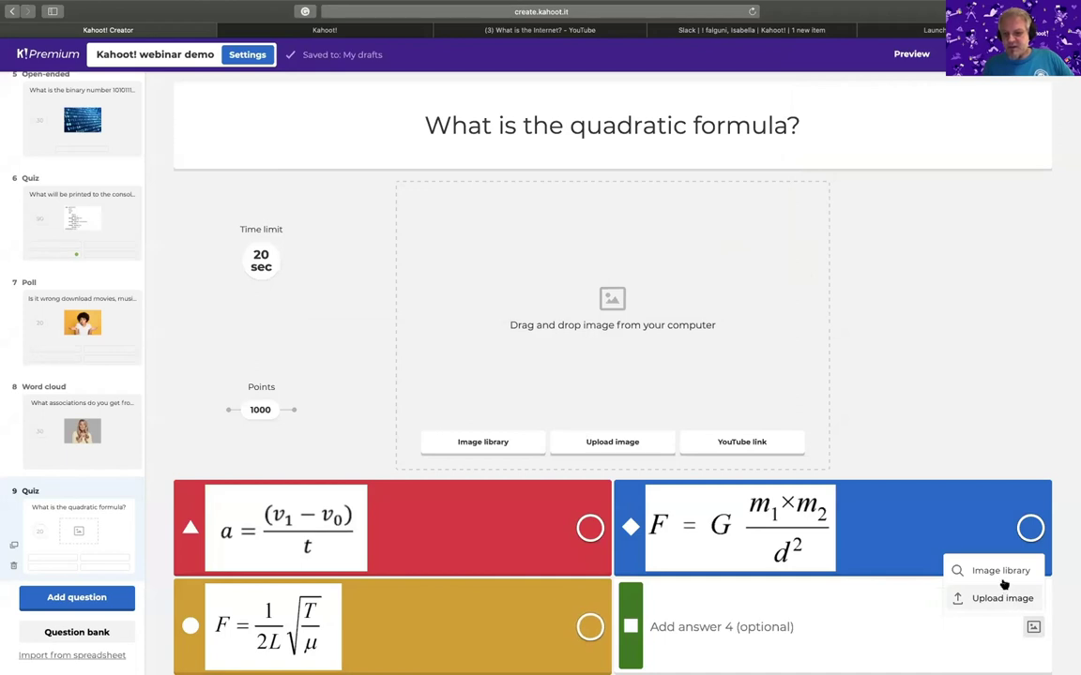
left_click(991, 599)
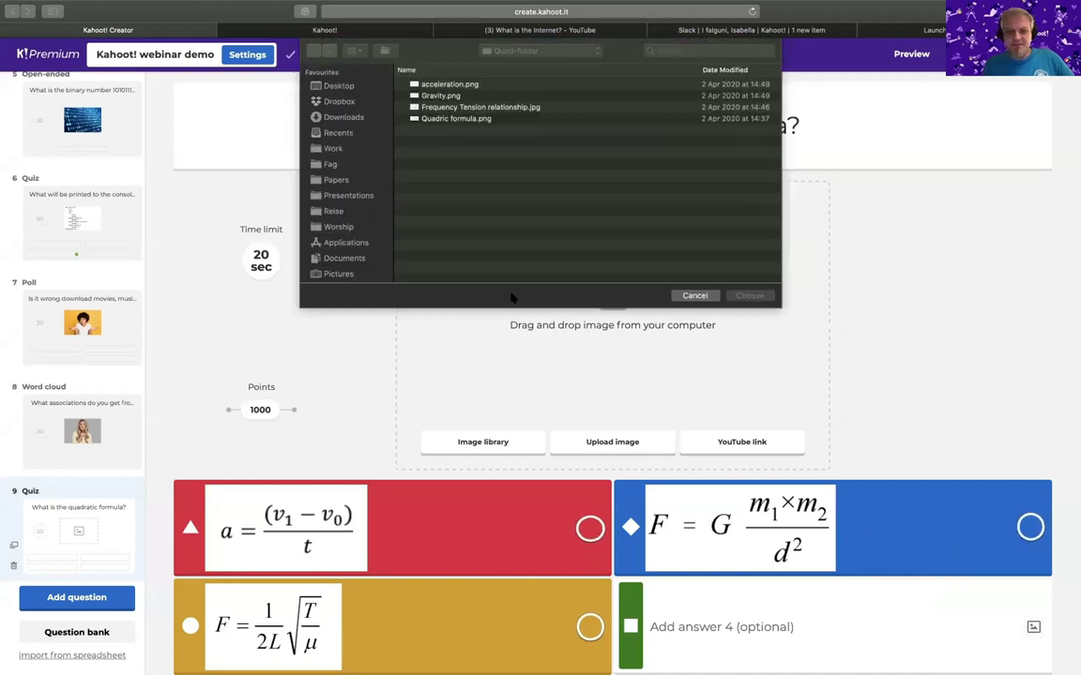
left_click(469, 120)
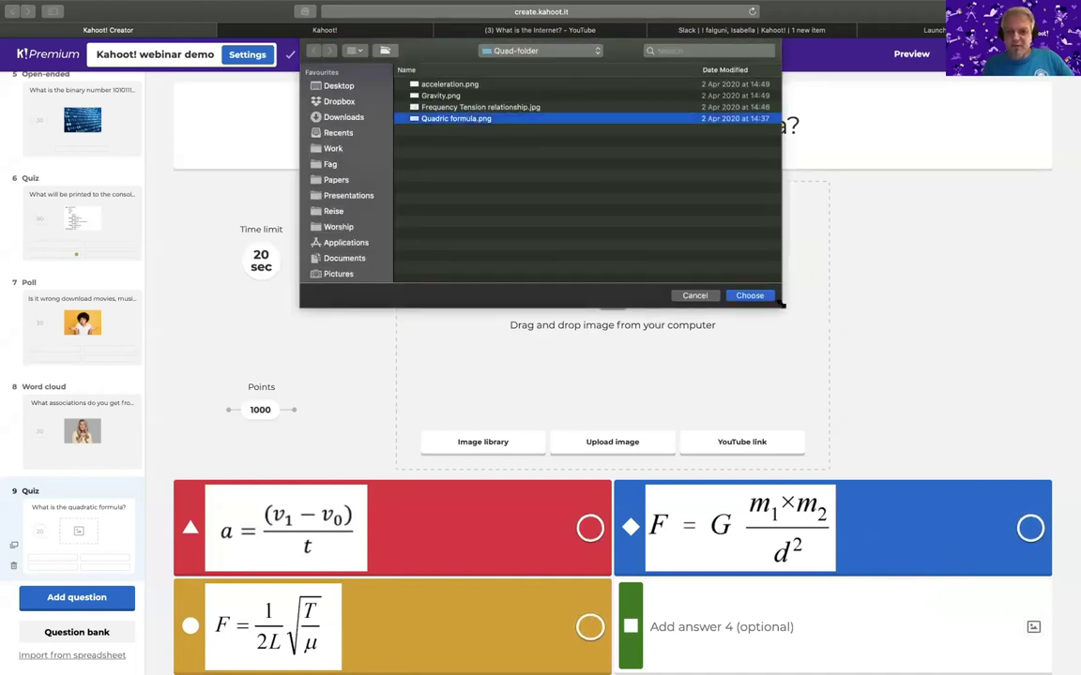
left_click(750, 296)
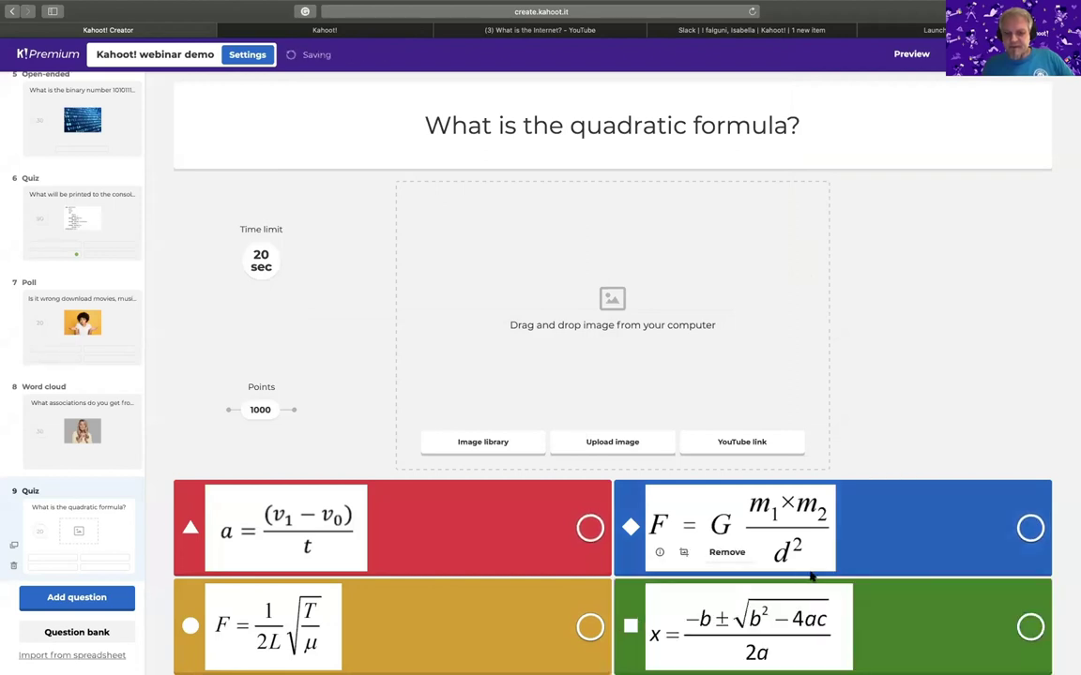
left_click(1031, 627)
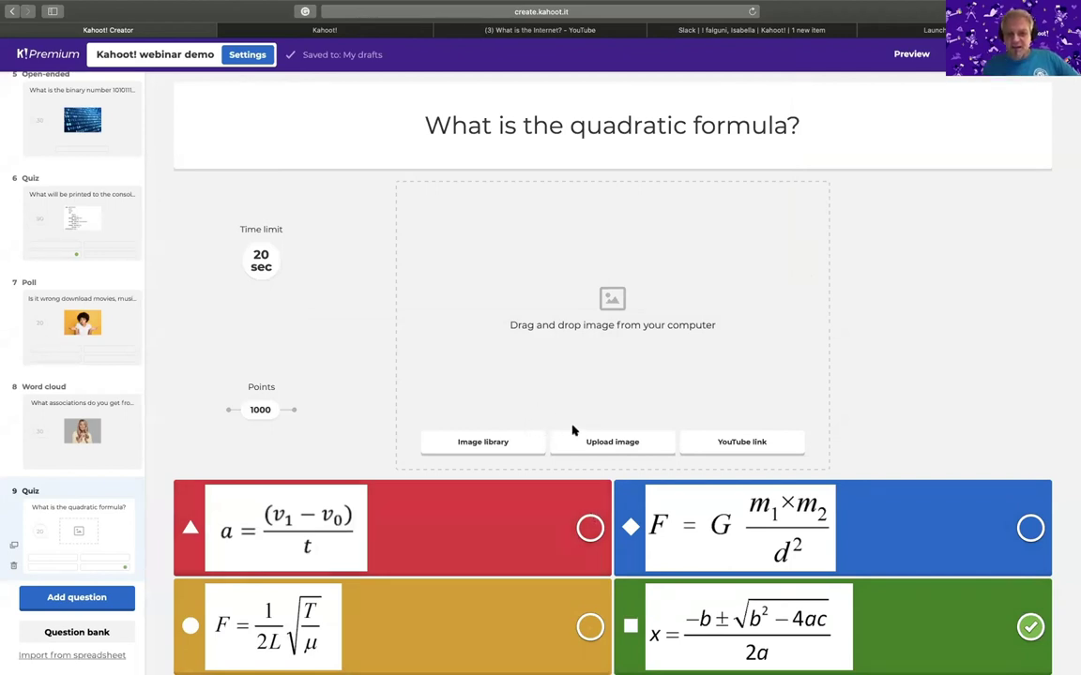
- Search the image library for "formula" and add the picture of the man writing on a formula-covered blackboard to the question
left_click(494, 447)
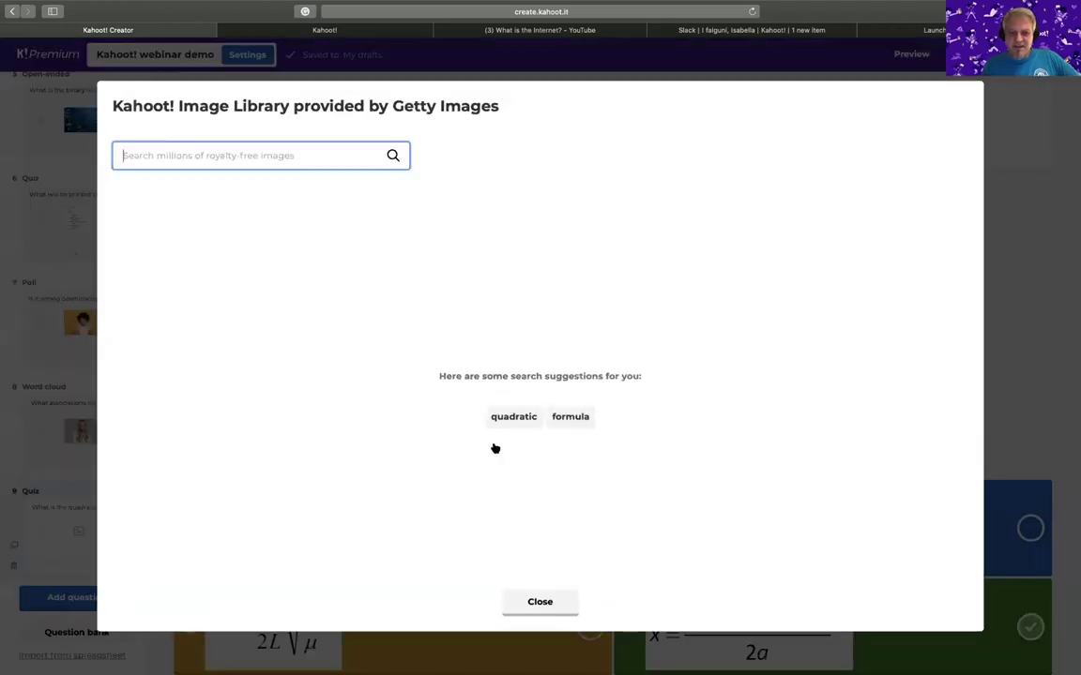
left_click(570, 414)
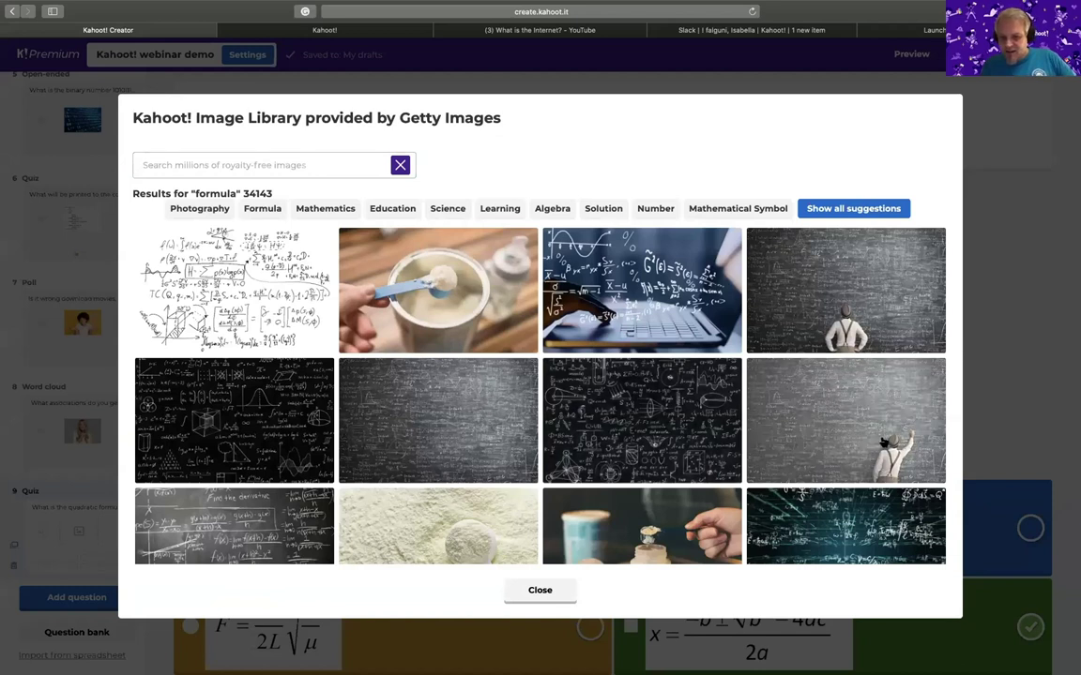
left_click(881, 441)
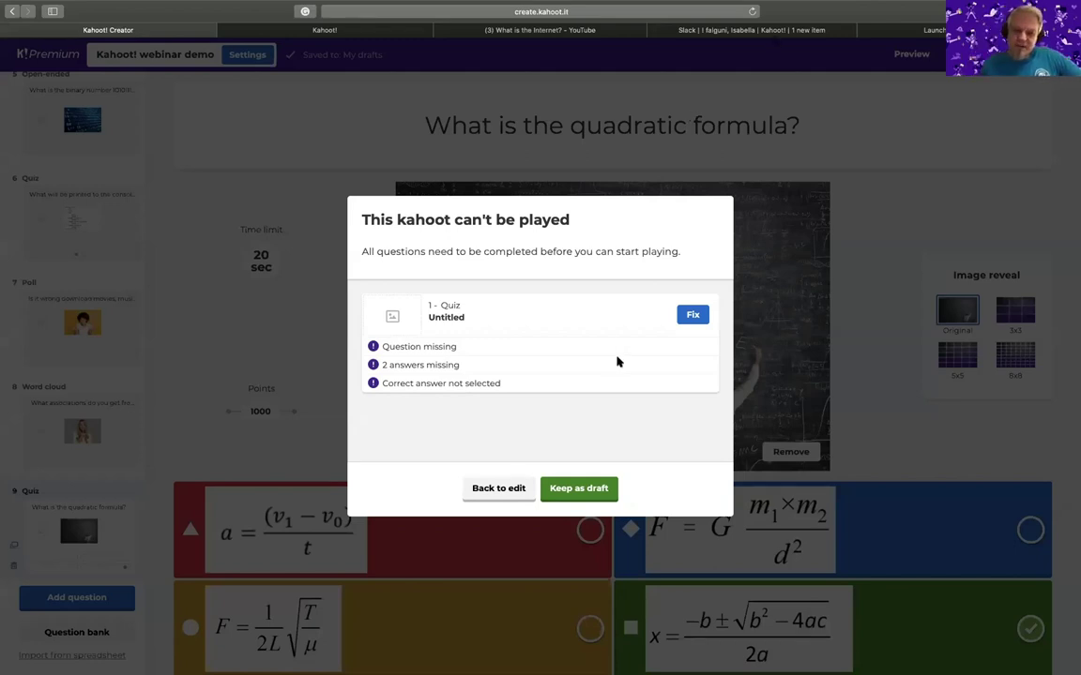
- Go to the incomplete, untitled first quiz question reported when finishing the kahoot and delete it
left_click(694, 315)
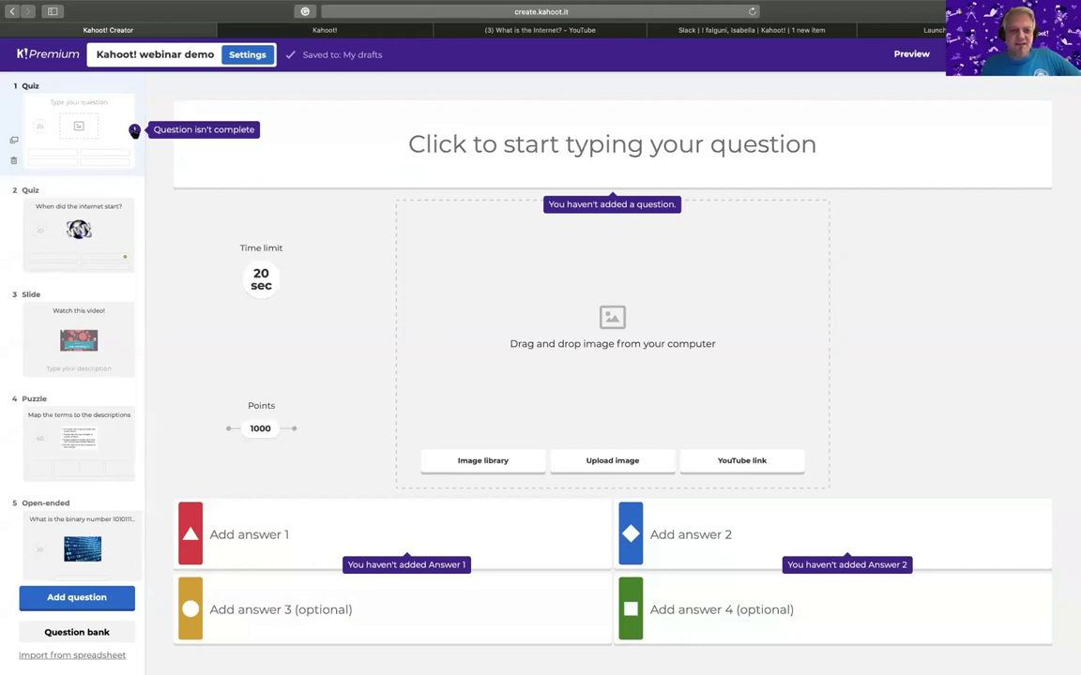
left_click(13, 163)
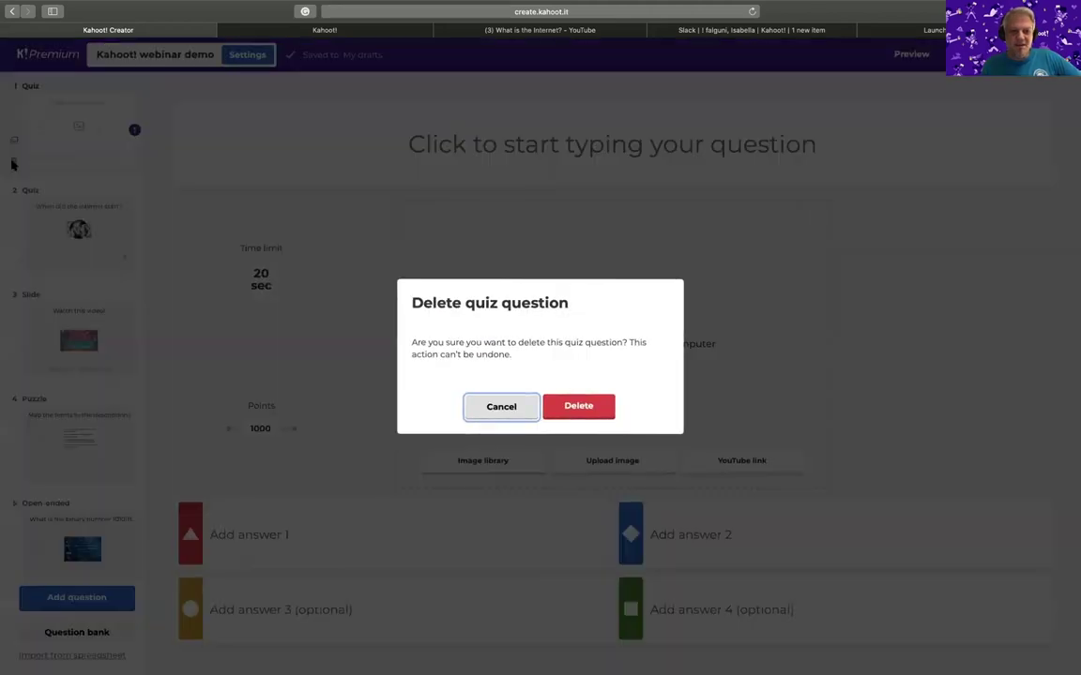
left_click(580, 410)
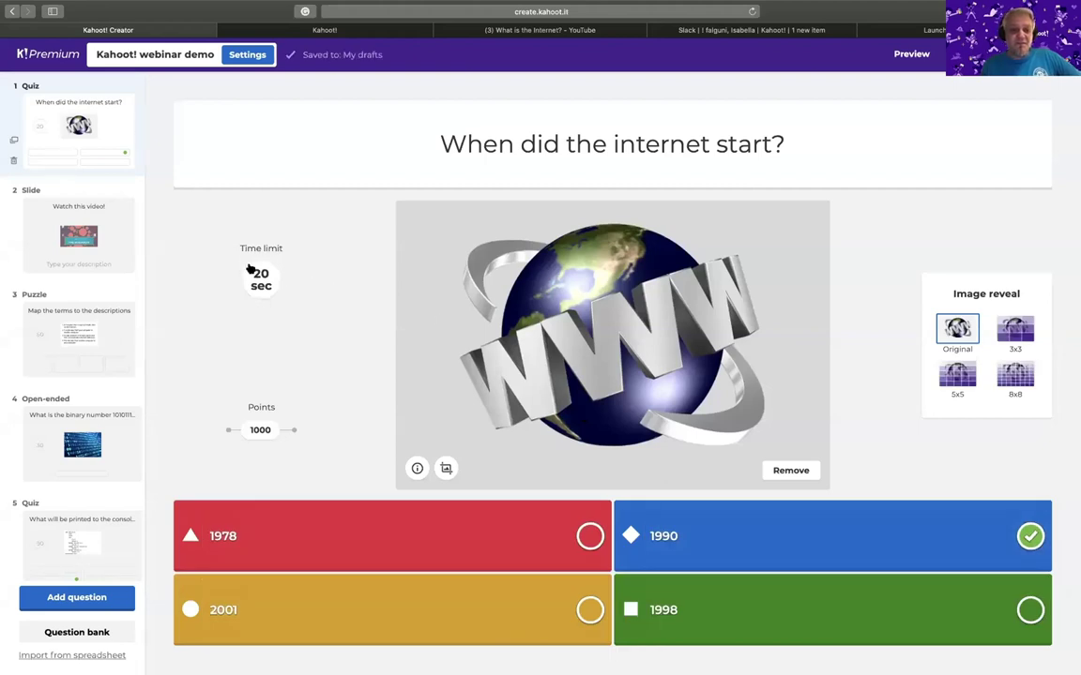
mouse_move(27, 413)
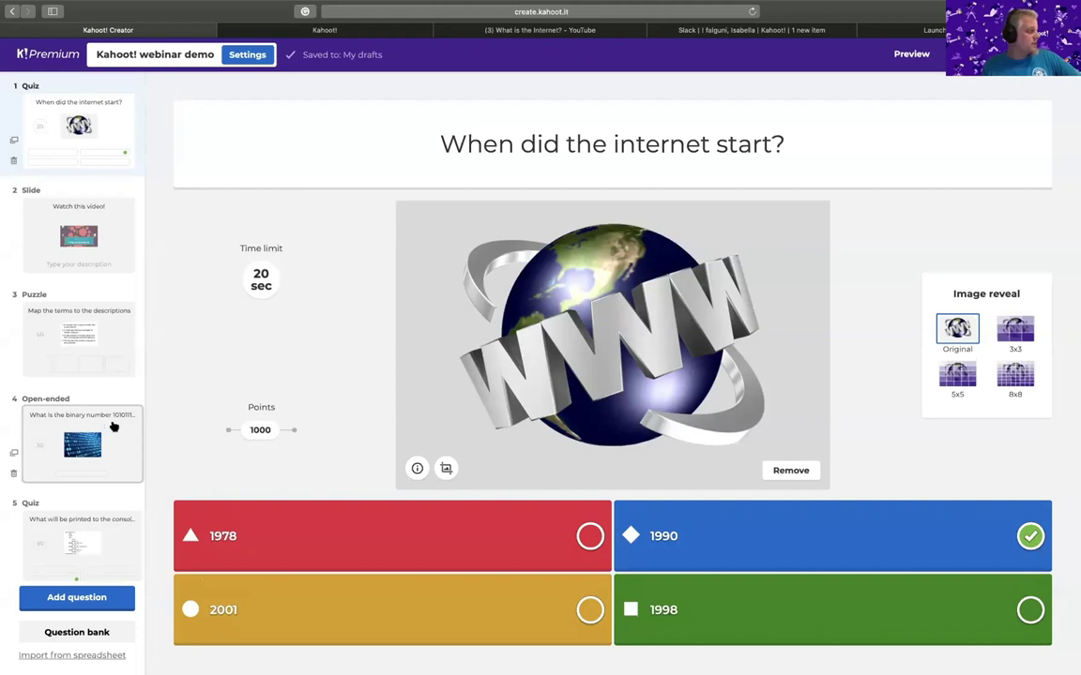
- Duplicate the open-ended binary-to-decimal question and change the binary number in the copy's question text to 11
left_click(14, 454)
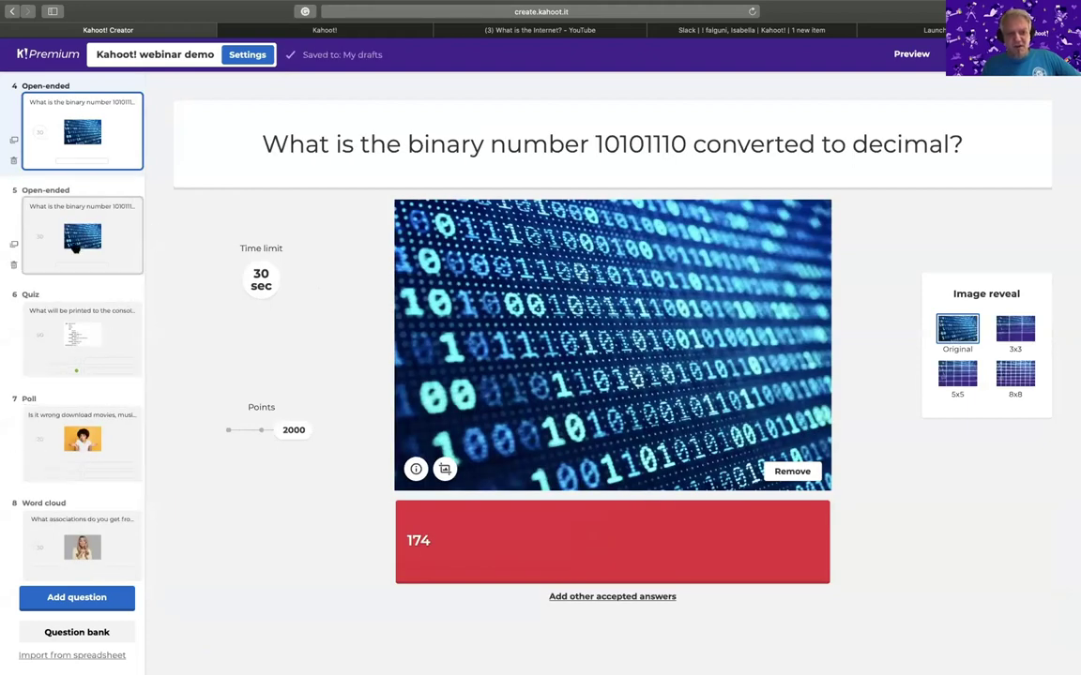
double_click(628, 145)
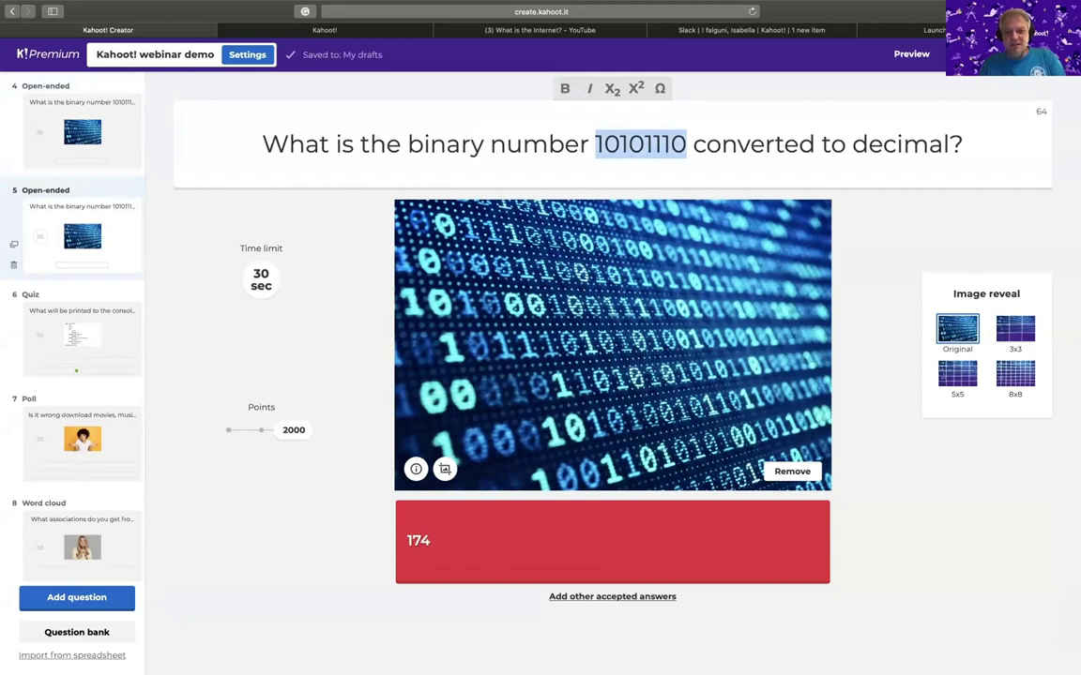
type("10105")
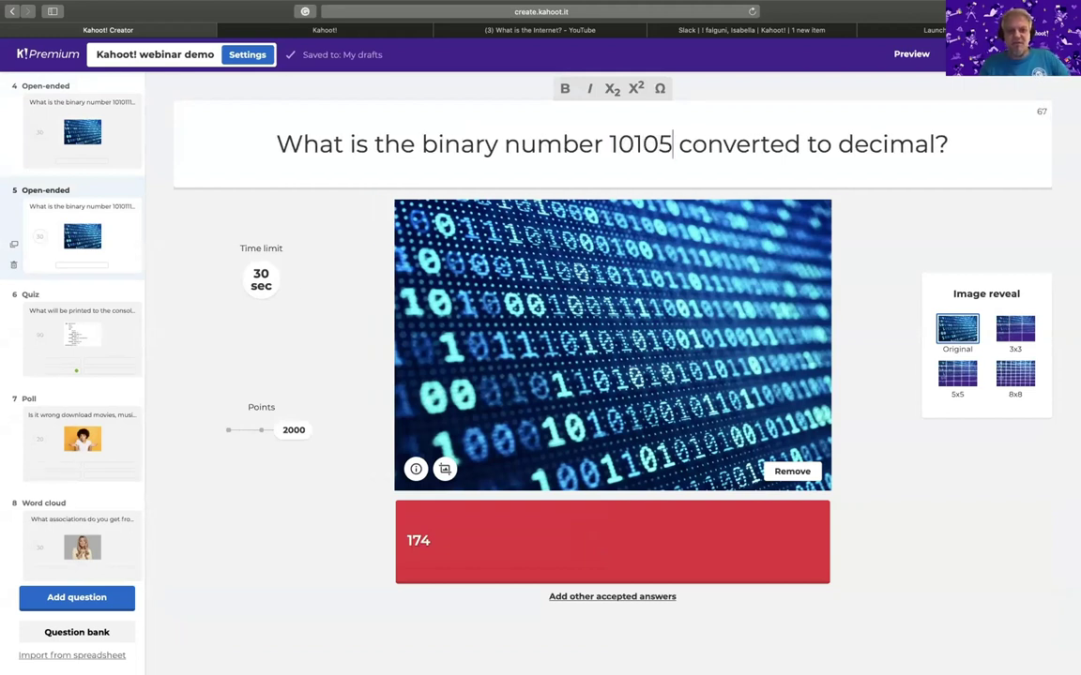
key("BackSpace")
key("BackSpace")
key("BackSpace")
key("BackSpace")
key("BackSpace")
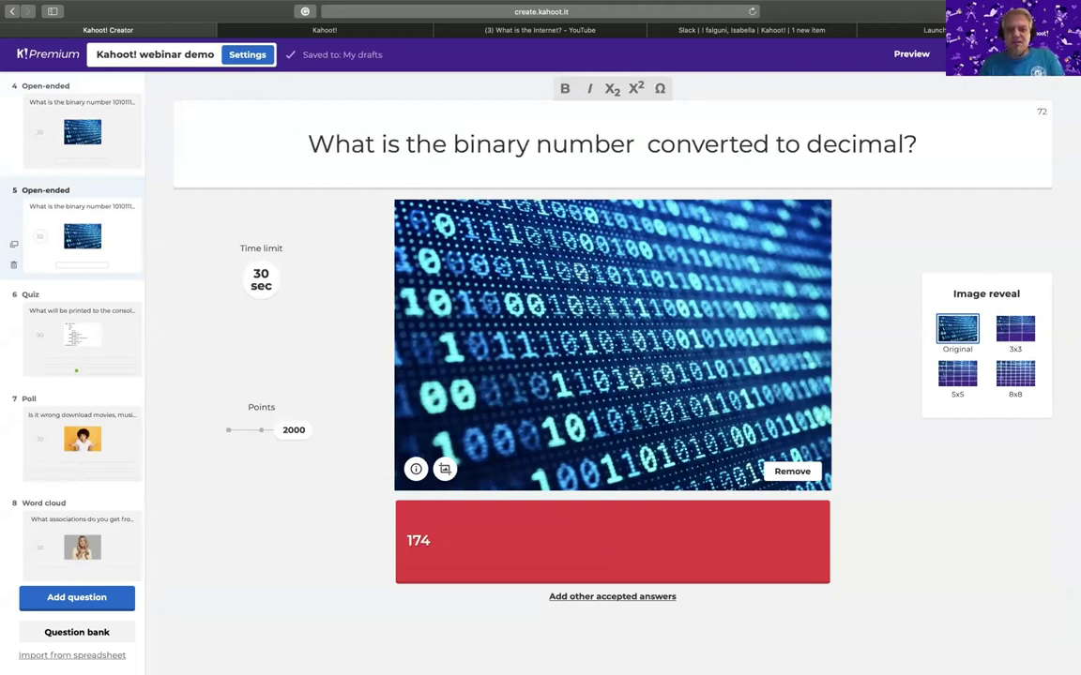
type("11")
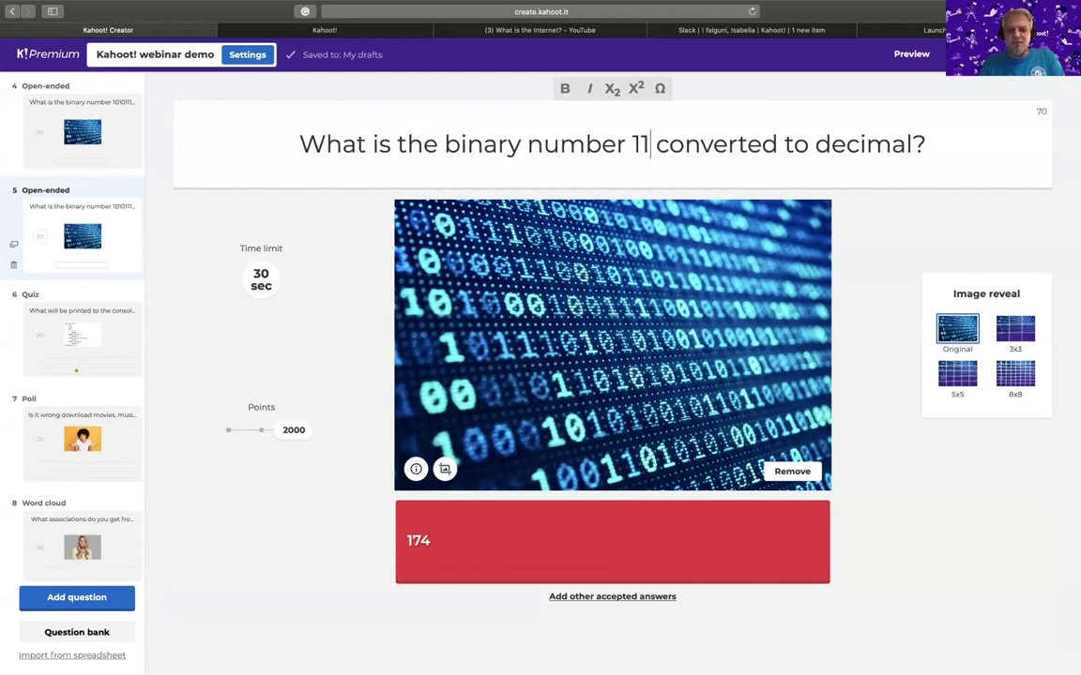
- Set the accepted answer of the duplicated question to 3 and finish the kahoot
left_click(437, 539)
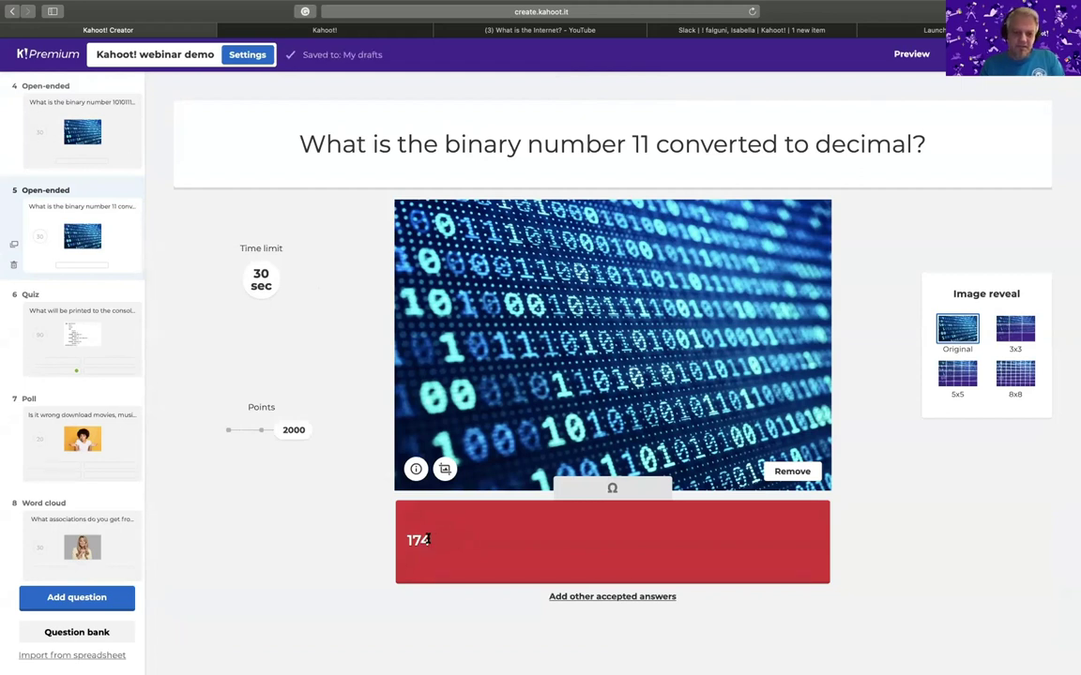
key("BackSpace")
key("BackSpace")
key("BackSpace")
type("3")
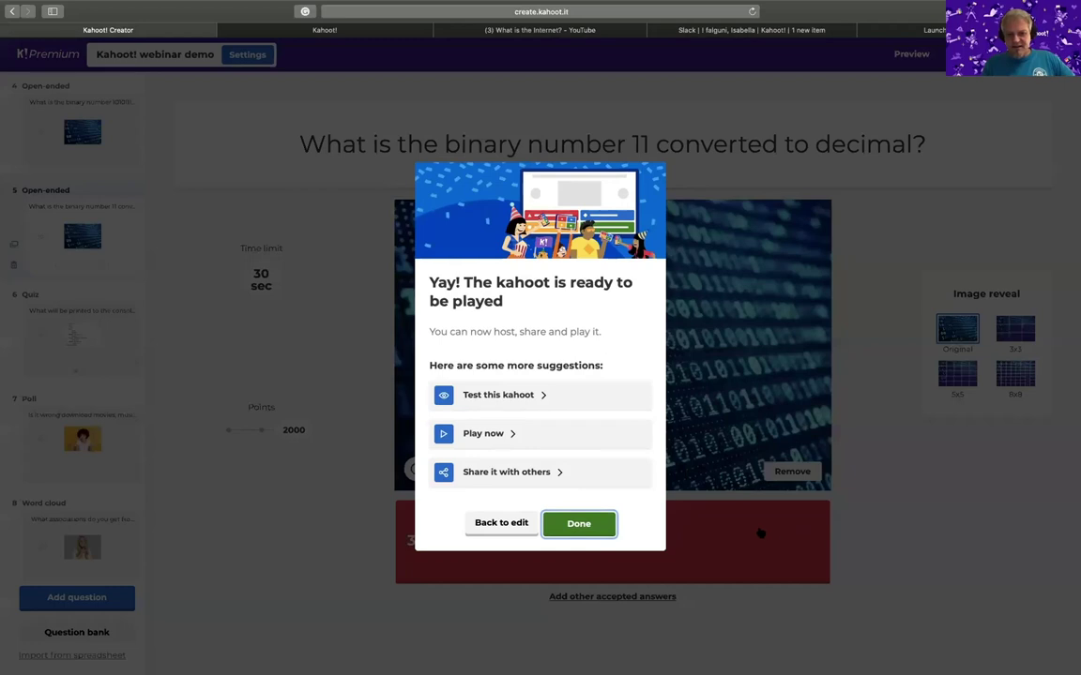
left_click(578, 526)
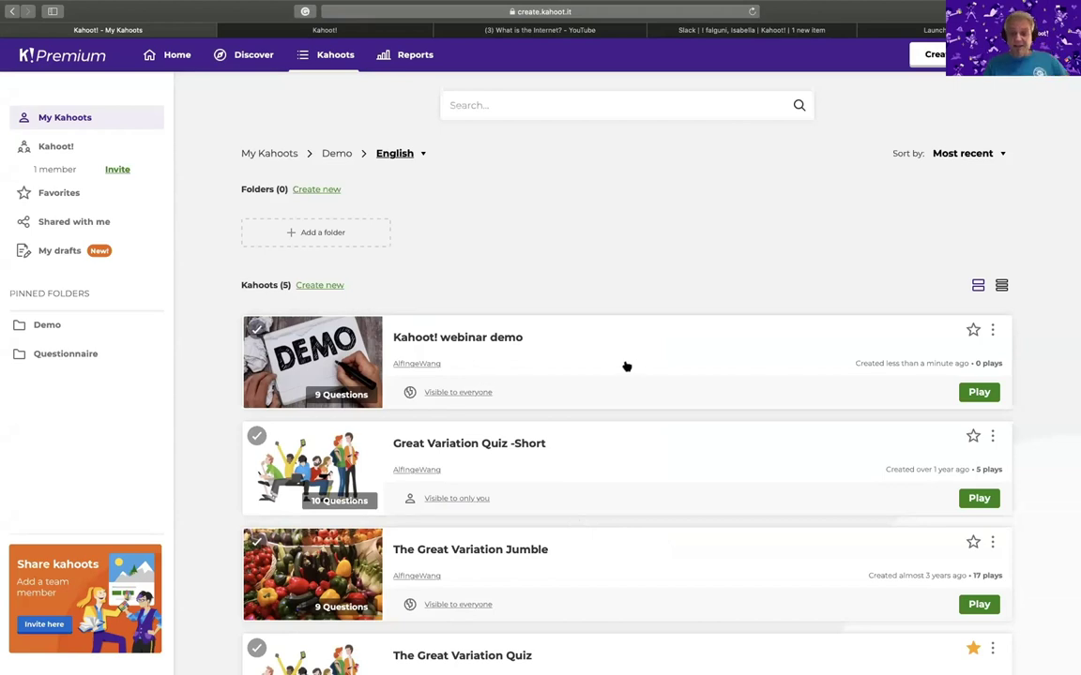
- Start assigning "Kahoot! webinar demo" as a self-paced challenge and set its deadline to Wed 15 Apr at 11:00 PM
scroll(599, 356, "down", 3)
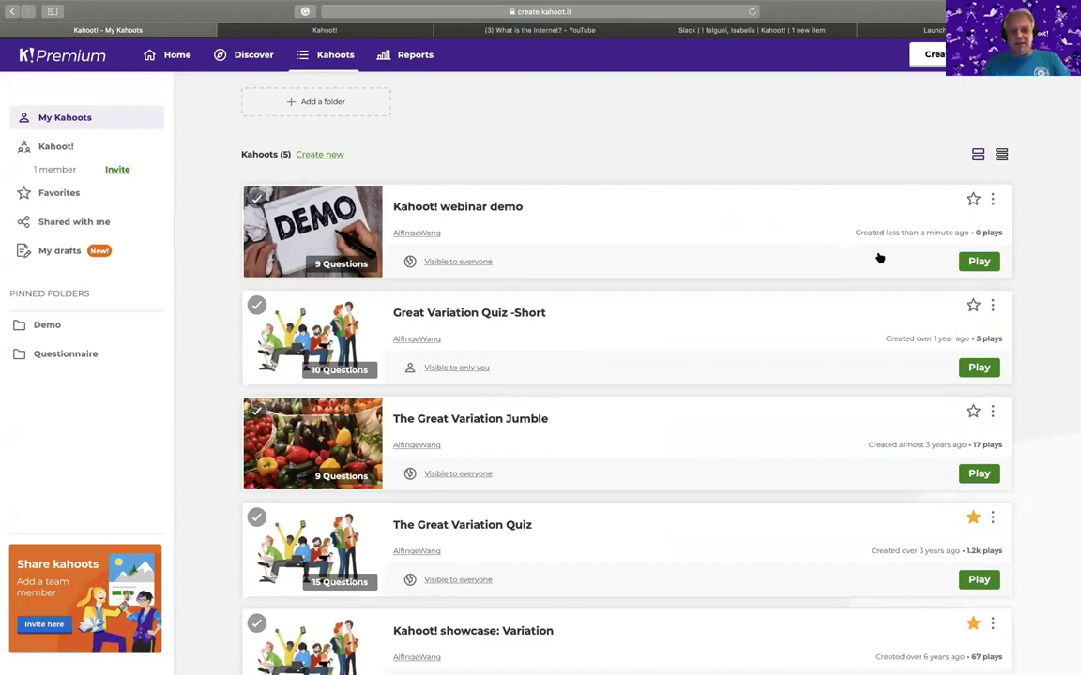
left_click(978, 262)
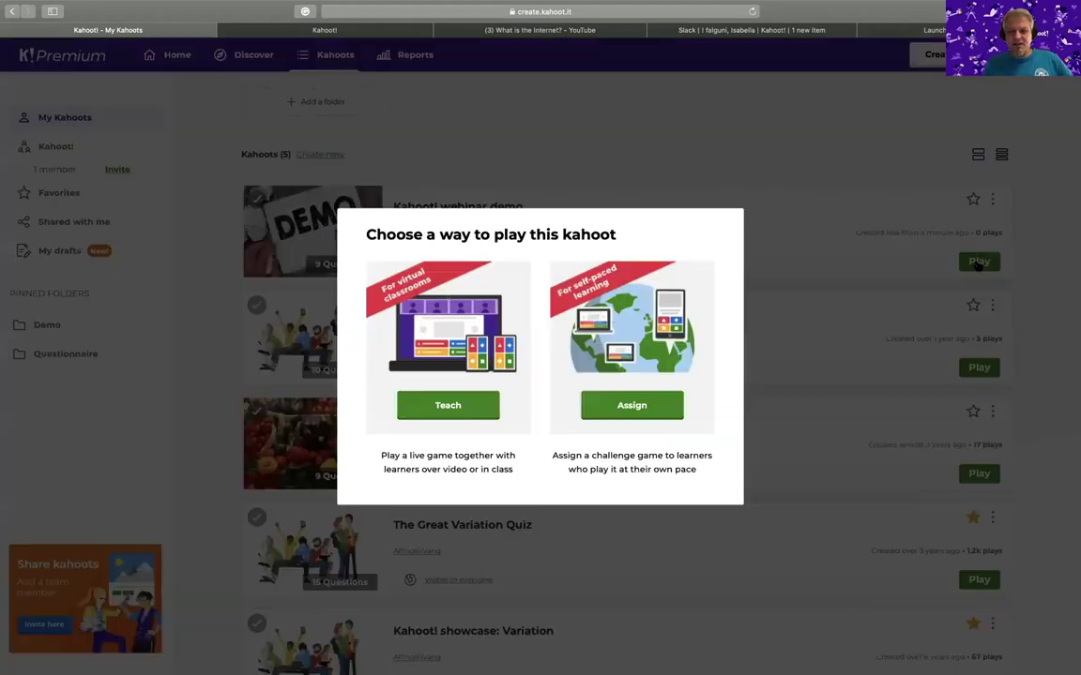
left_click(631, 418)
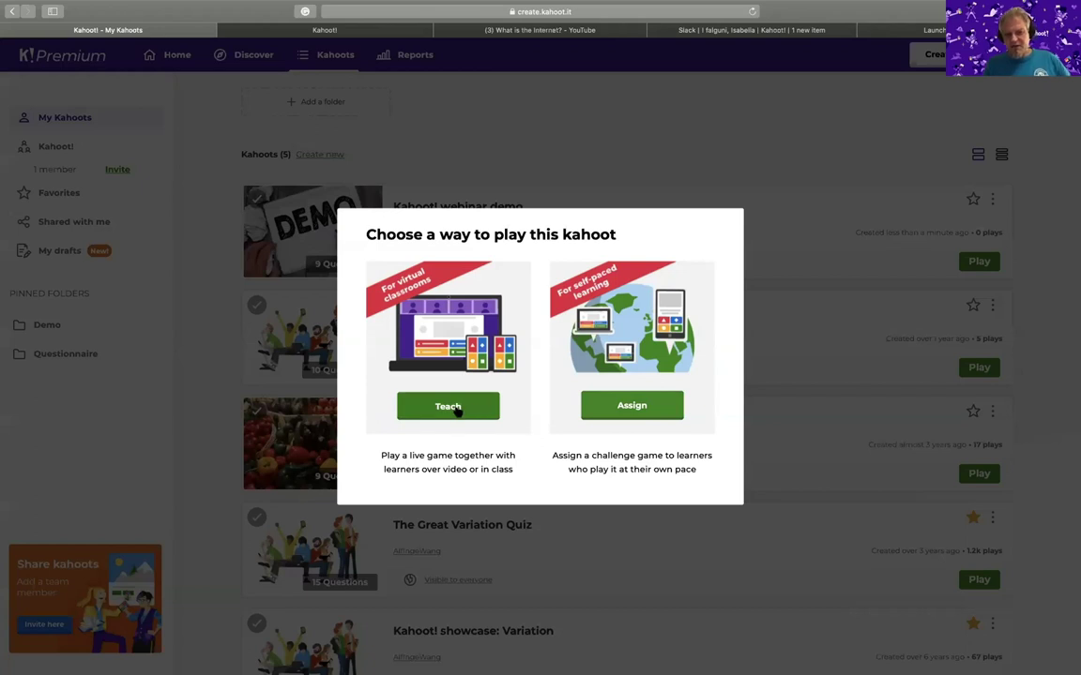
left_click(642, 409)
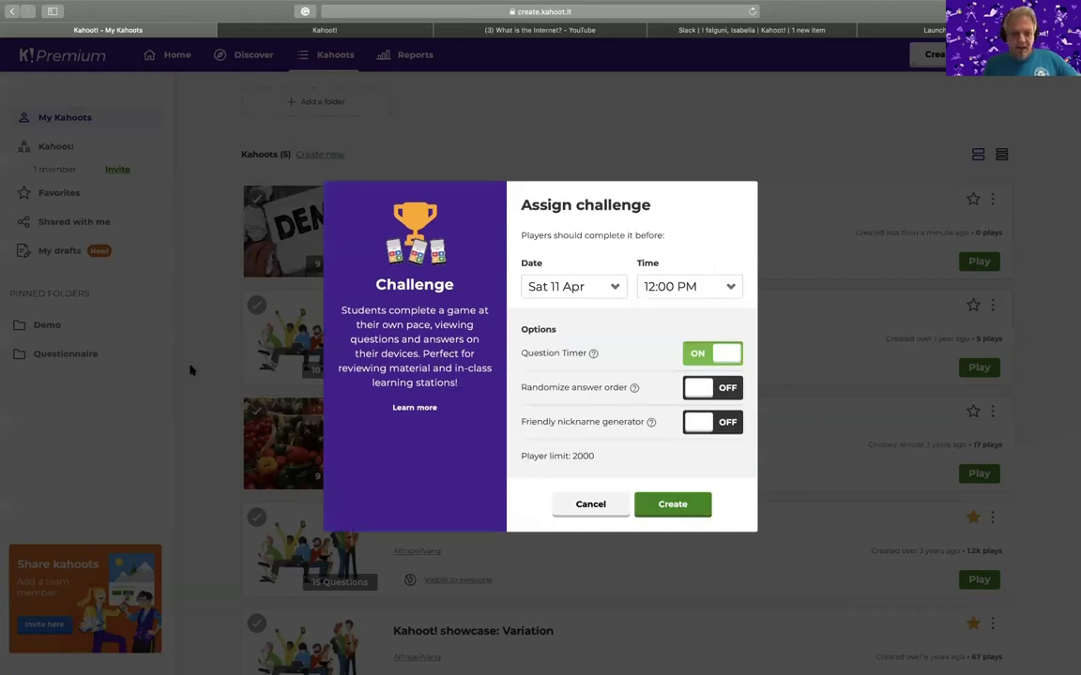
left_click(614, 288)
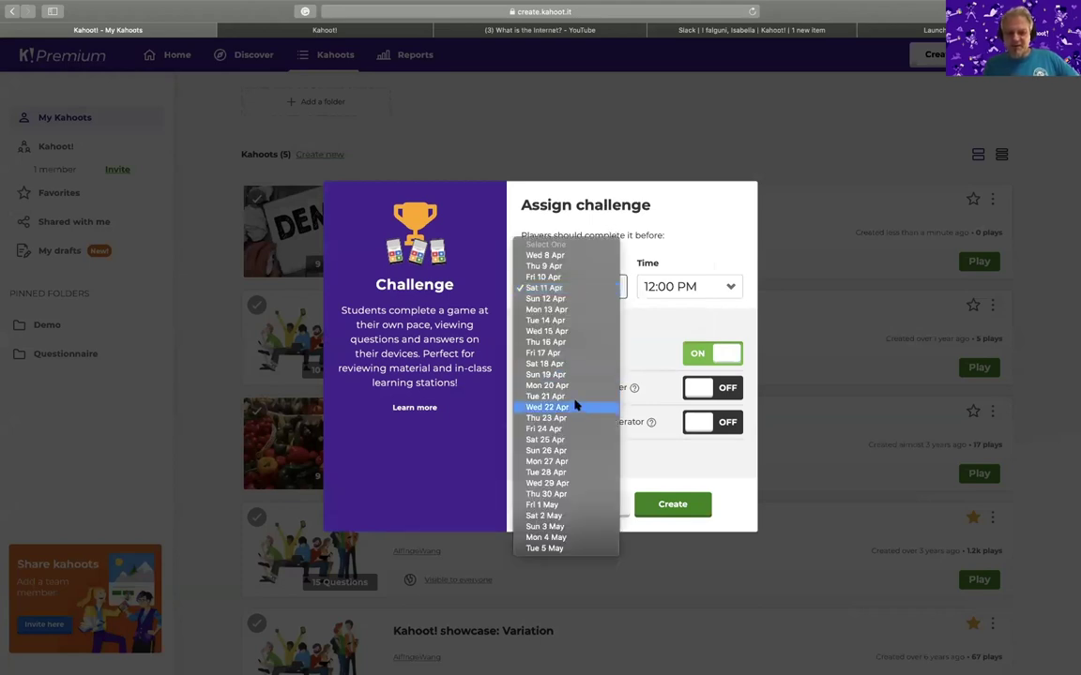
left_click(560, 331)
left_click(731, 285)
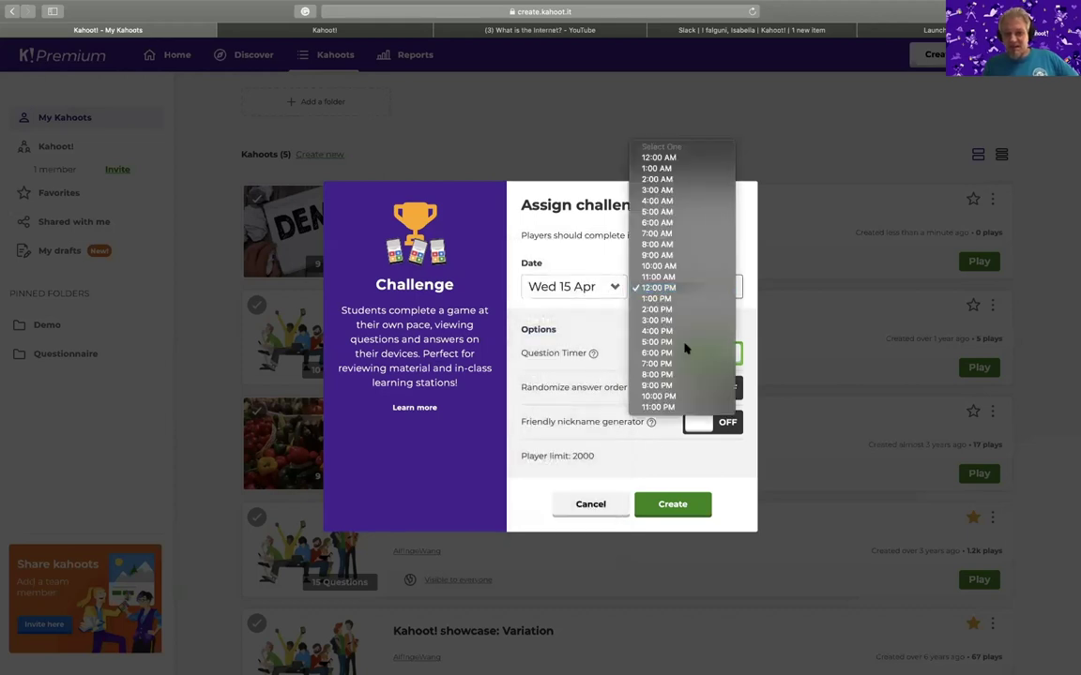
left_click(665, 408)
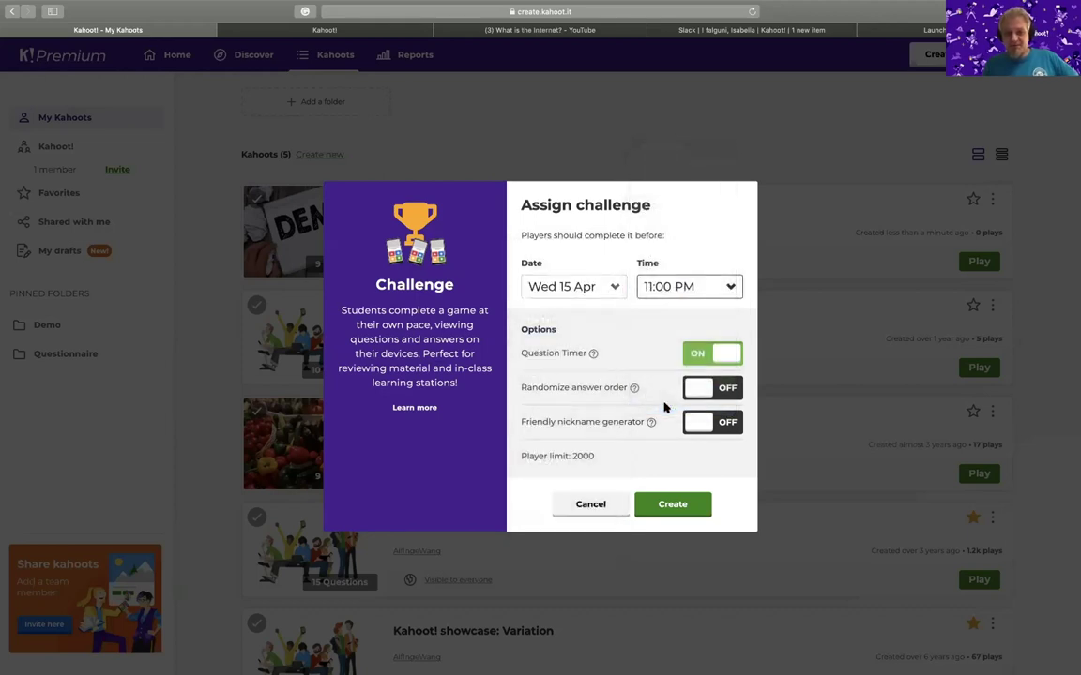
- Toggle the question timer off and back on, turn on Randomize answer order and create the challenge
left_click(696, 353)
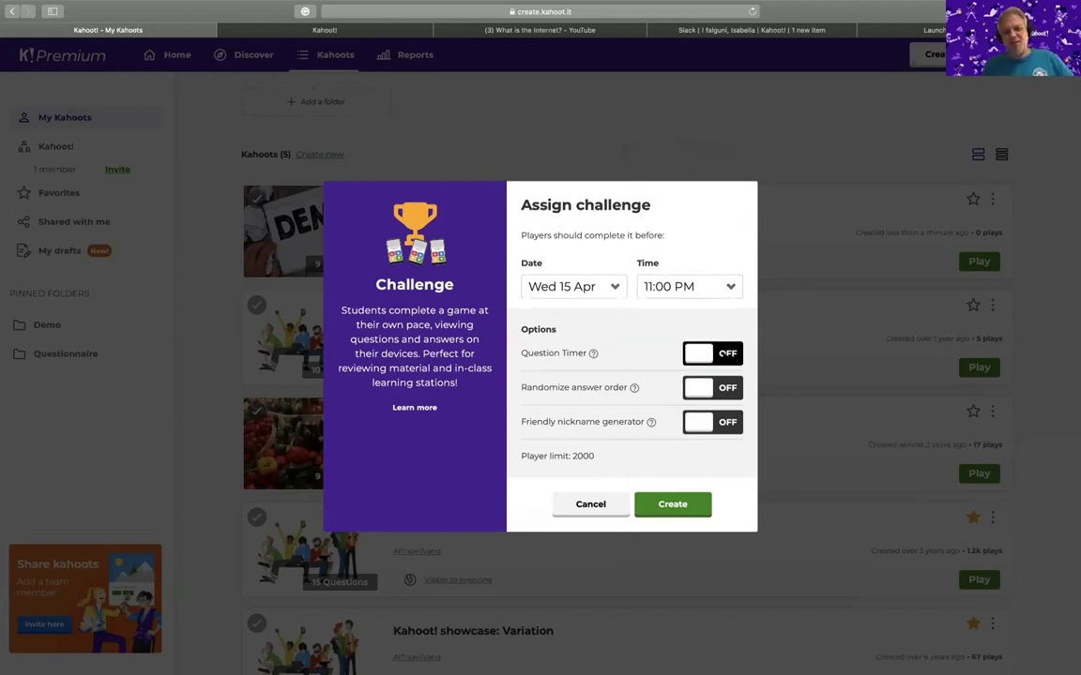
left_click(723, 354)
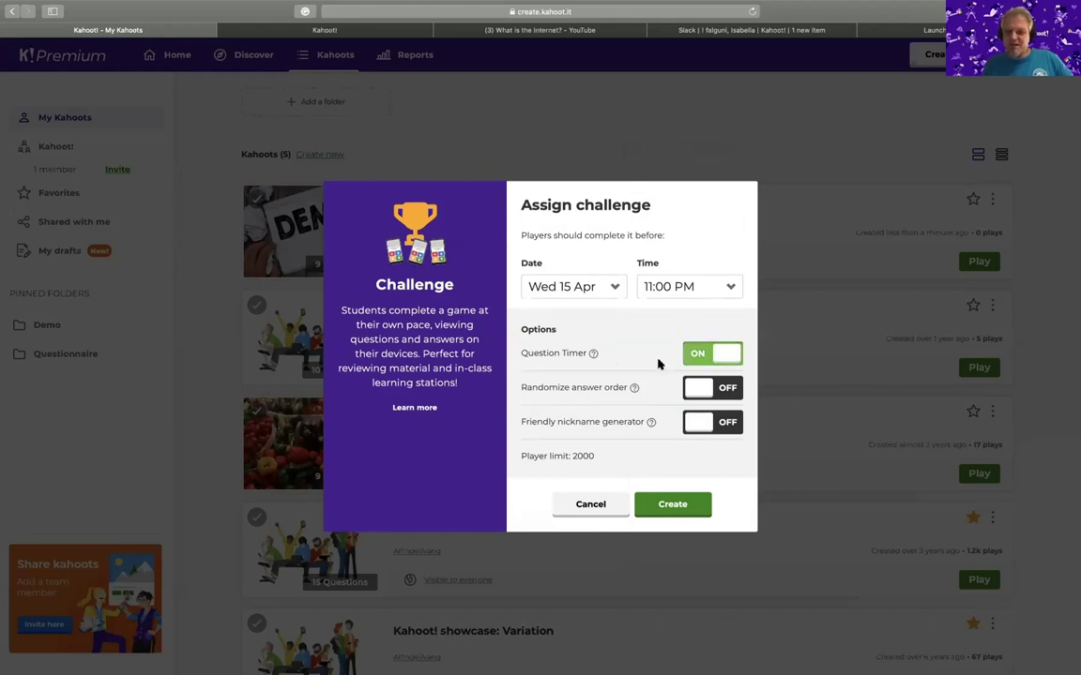
left_click(725, 392)
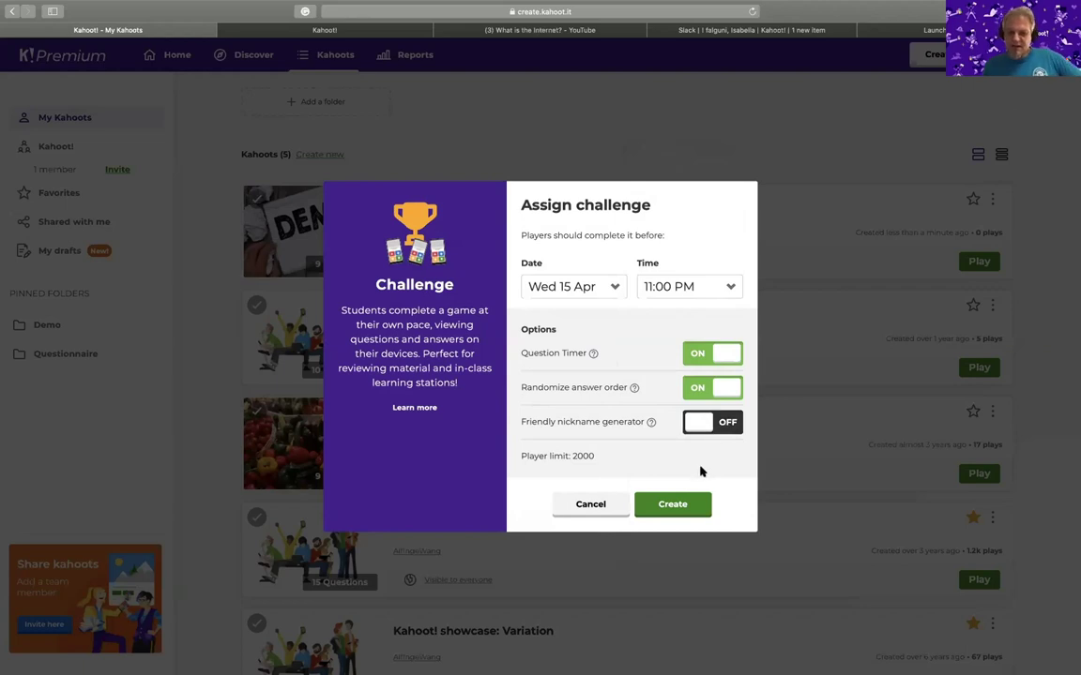
left_click(672, 507)
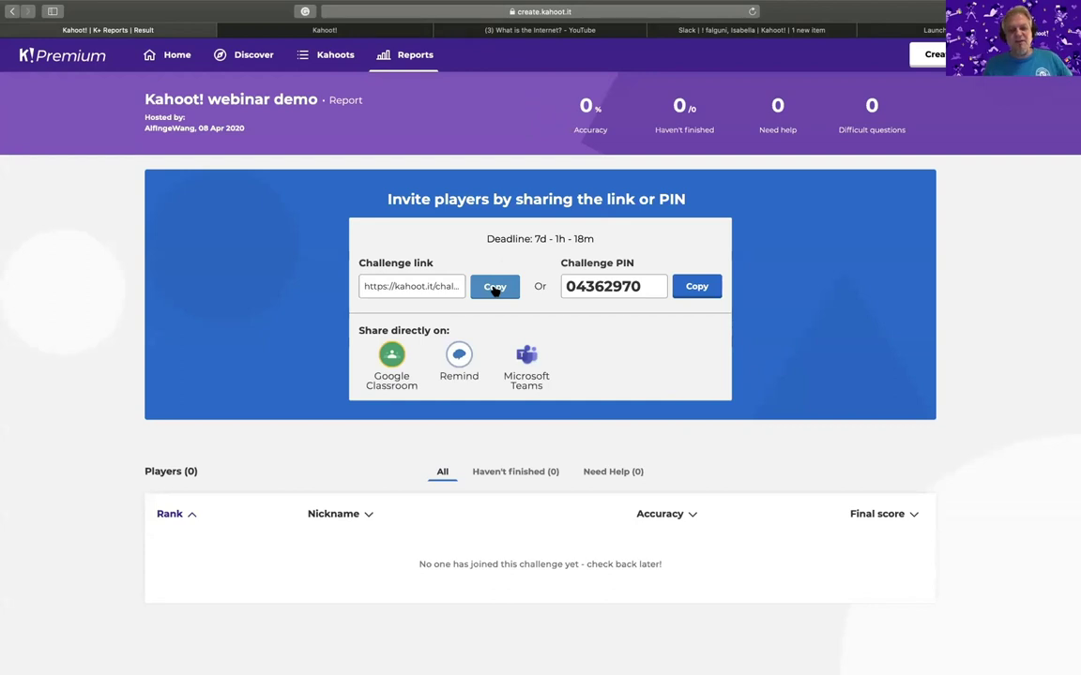
- Highlight the challenge link and the challenge PIN for sharing, and copy the challenge link
left_click(392, 288)
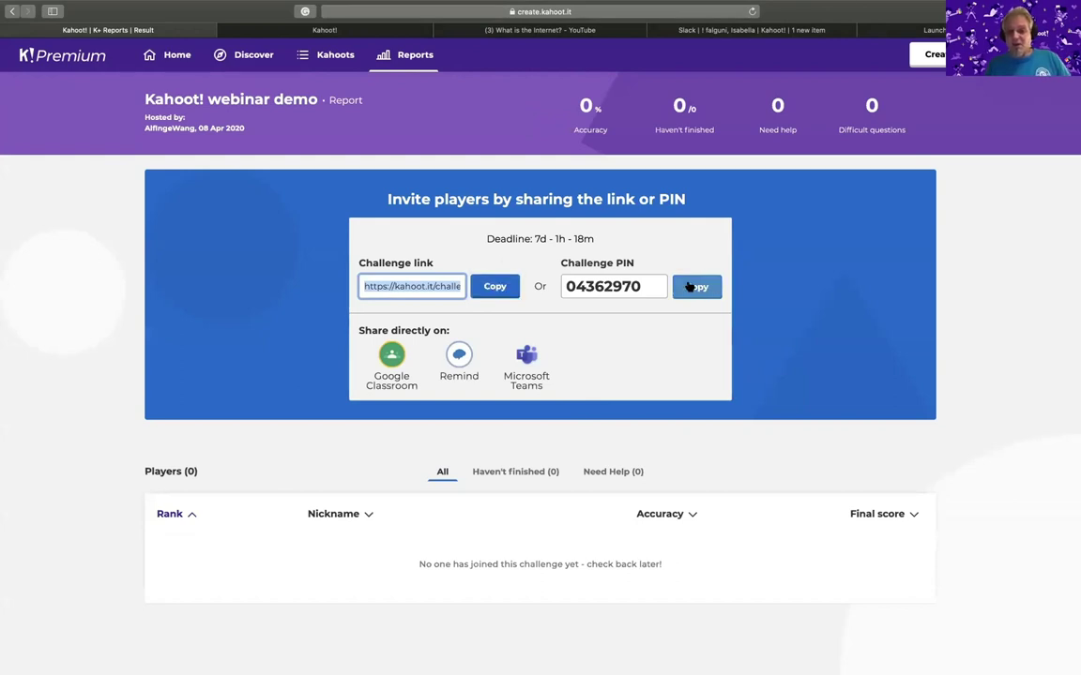
left_click(561, 286)
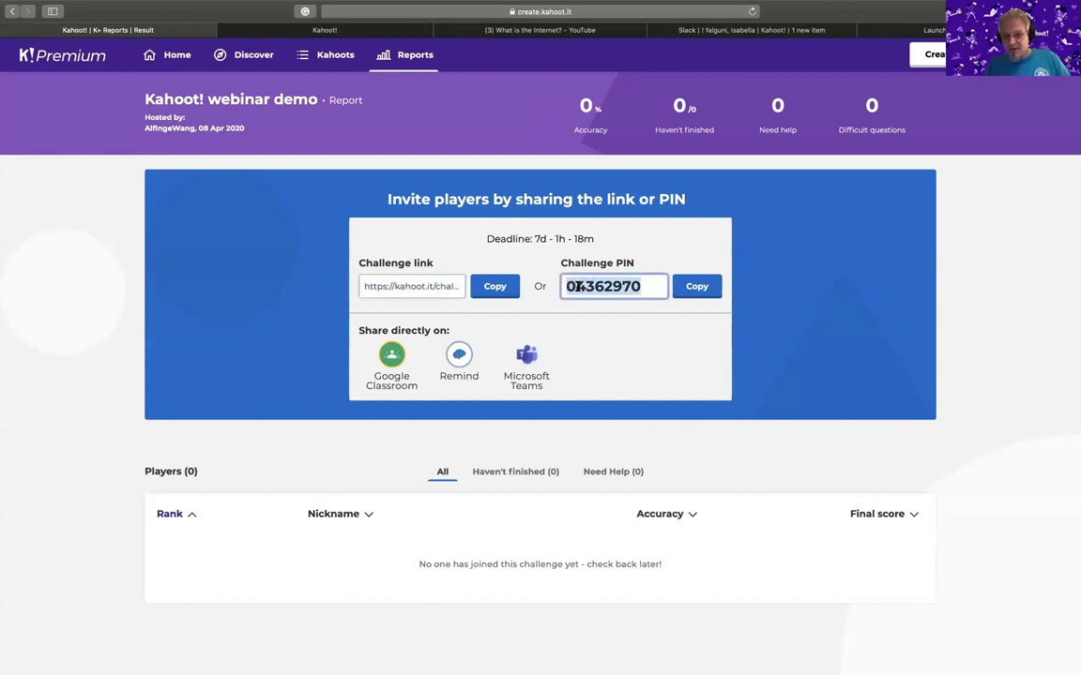
double_click(576, 287)
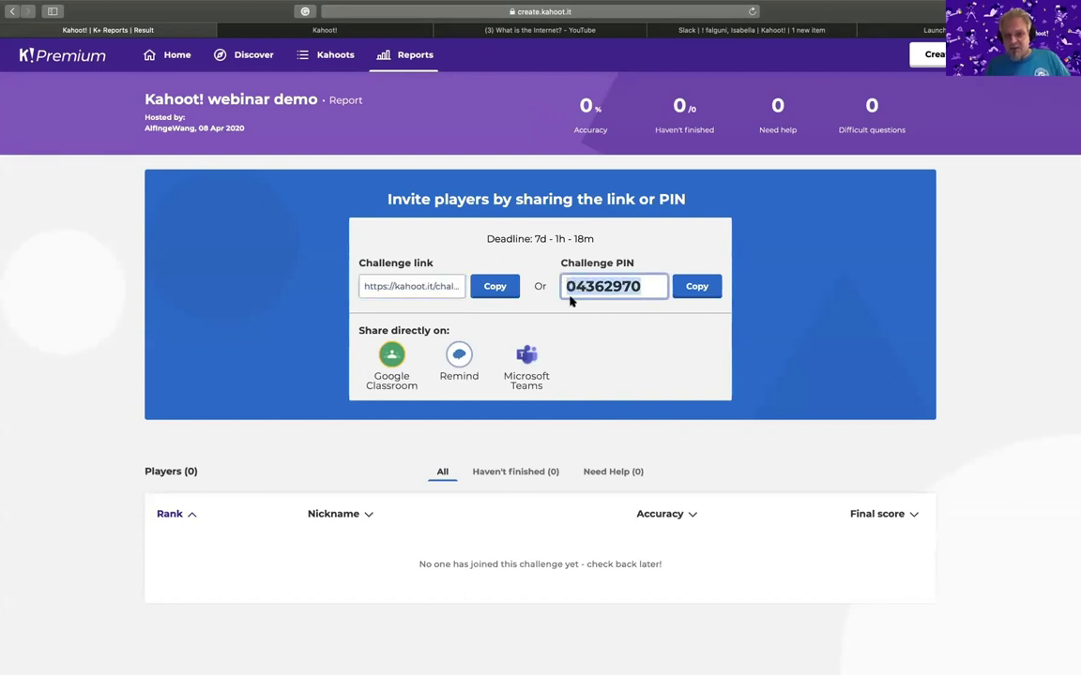
left_click(489, 296)
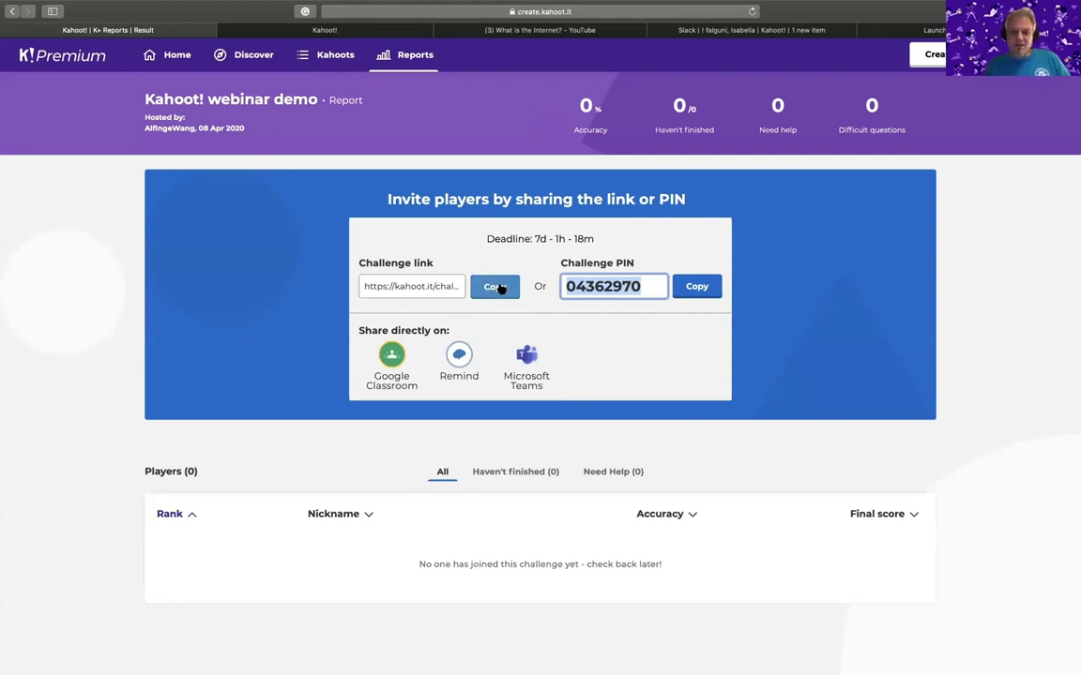
left_click(495, 288)
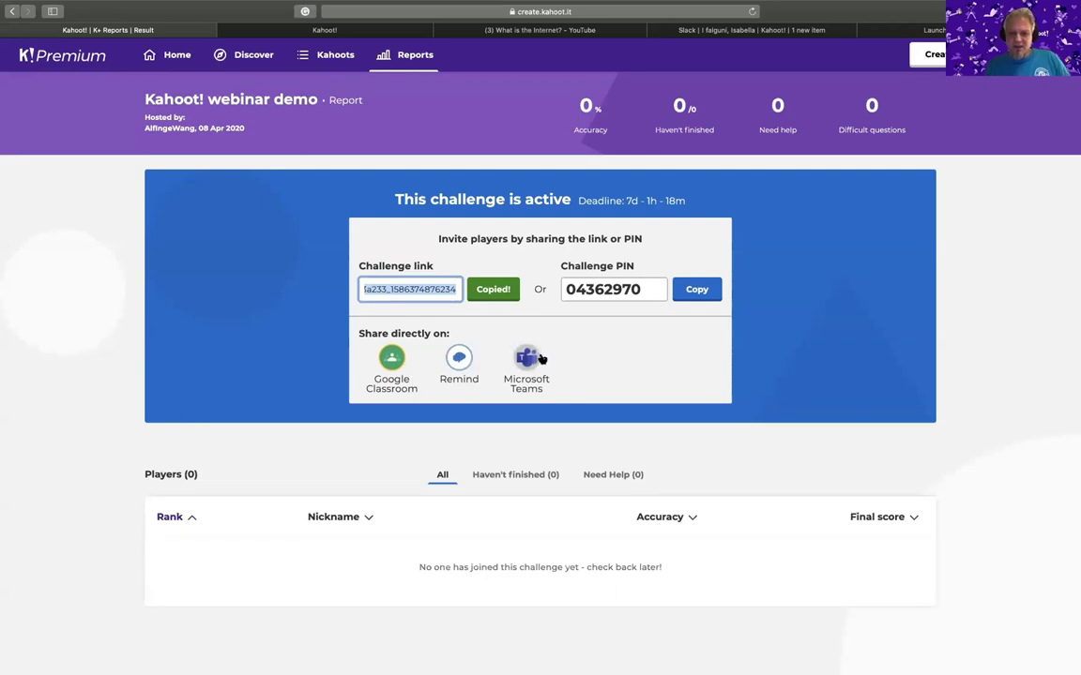
left_click(487, 289)
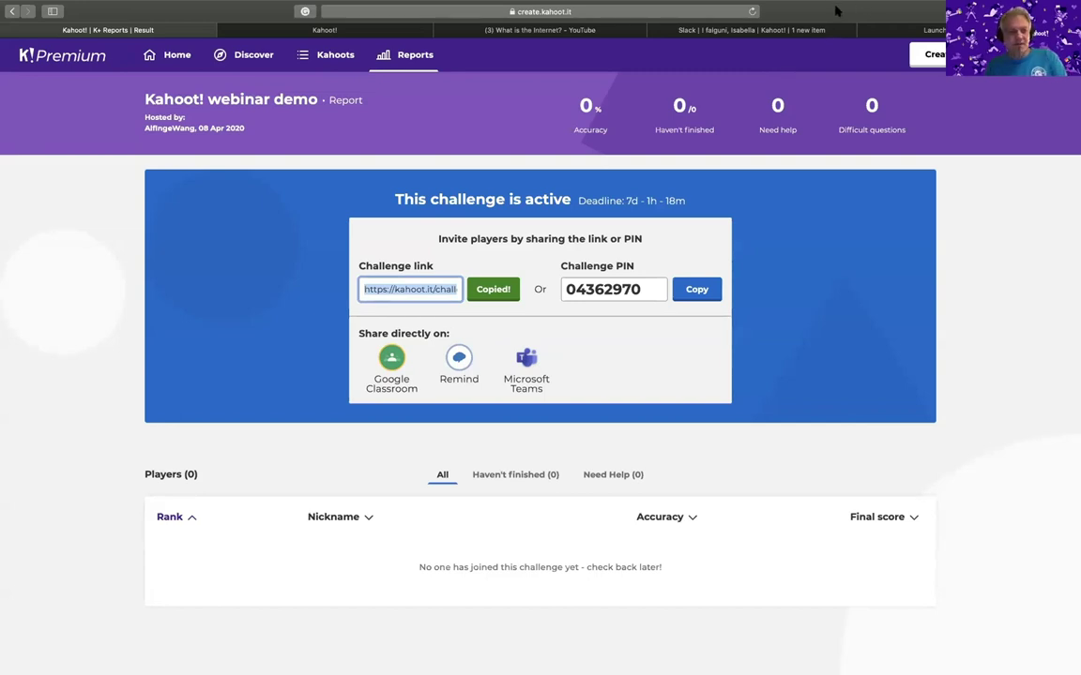
- Open the copied challenge link in a new browser tab
key("super+t")
key("super+v")
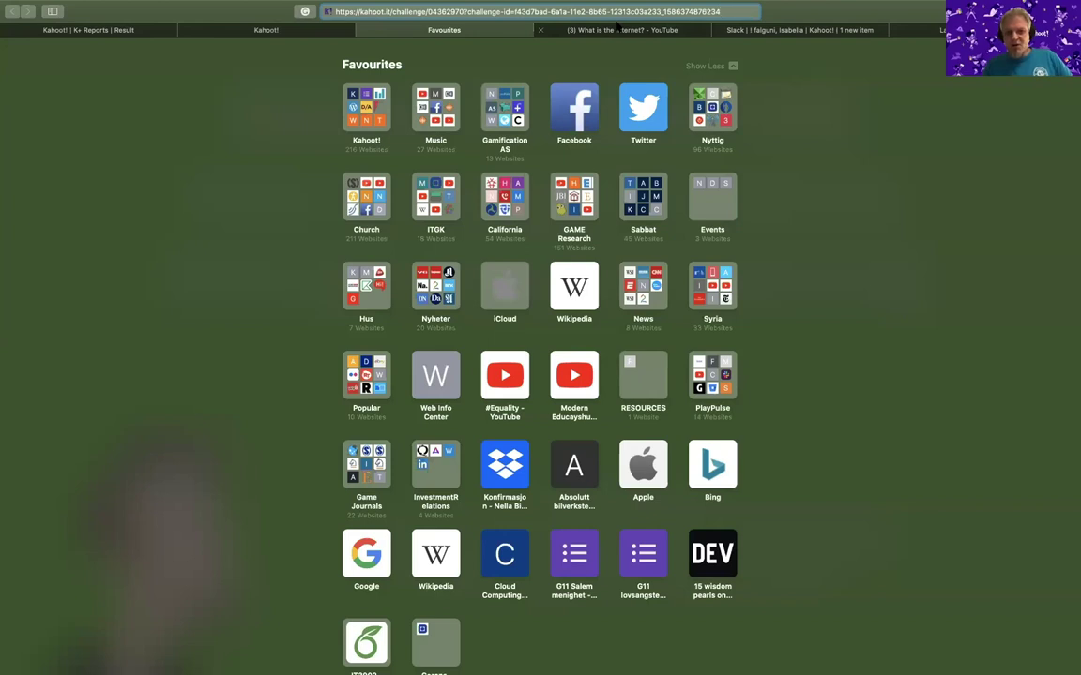
key("Return")
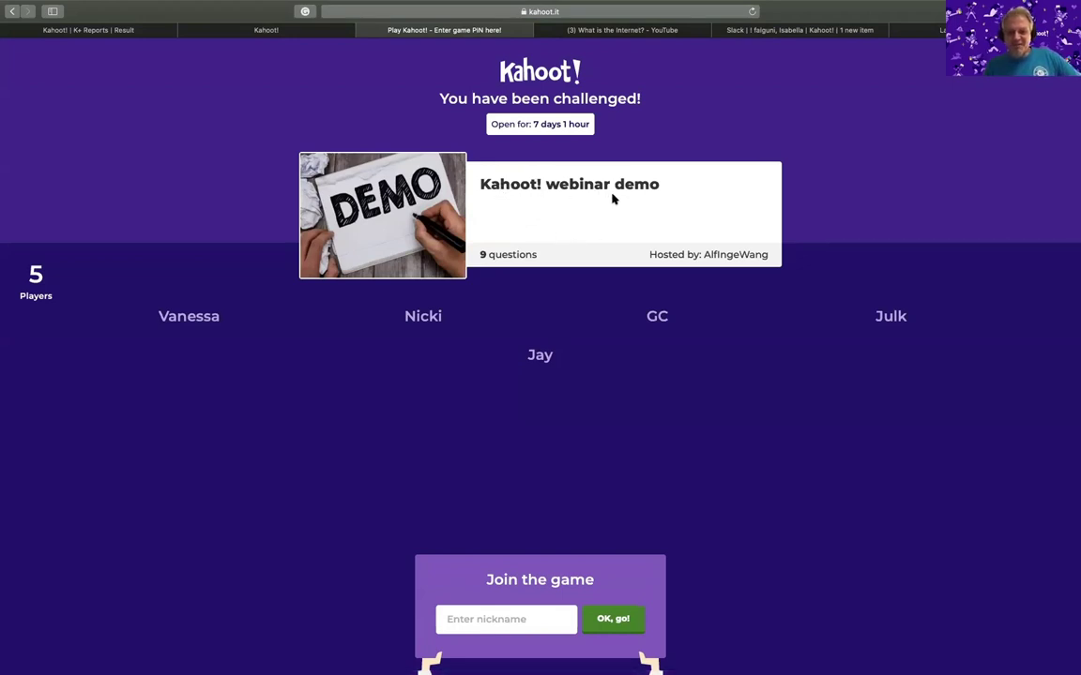
- Join the challenge game with the nickname "DrKahoot!"
left_click(469, 619)
type("Dr")
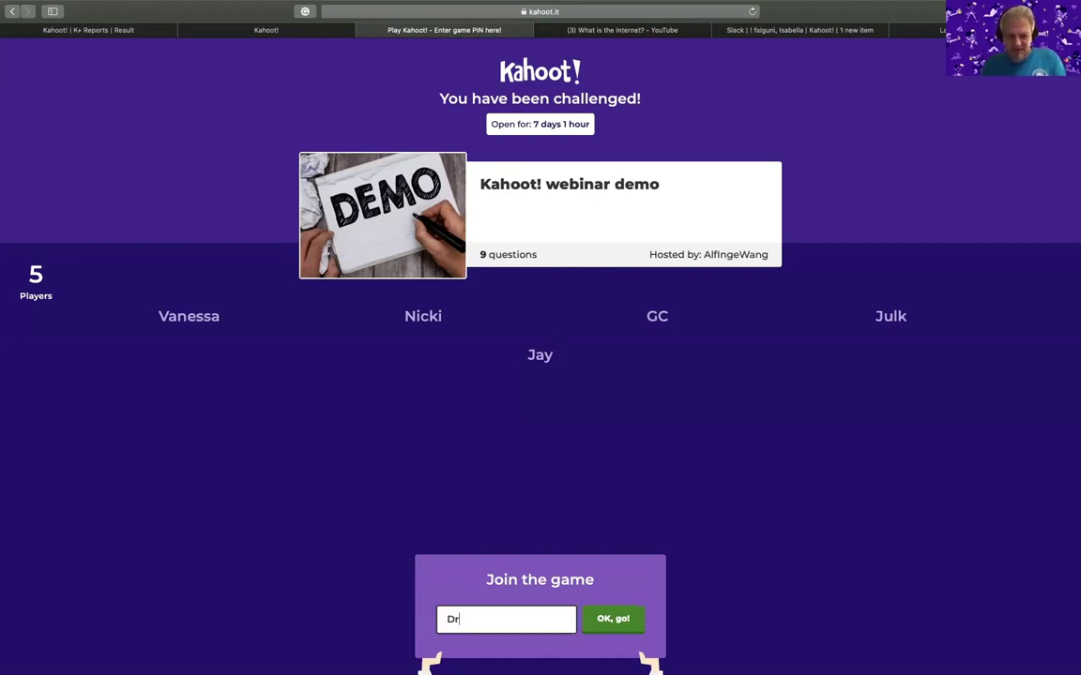
type("Kahoot!")
left_click(616, 623)
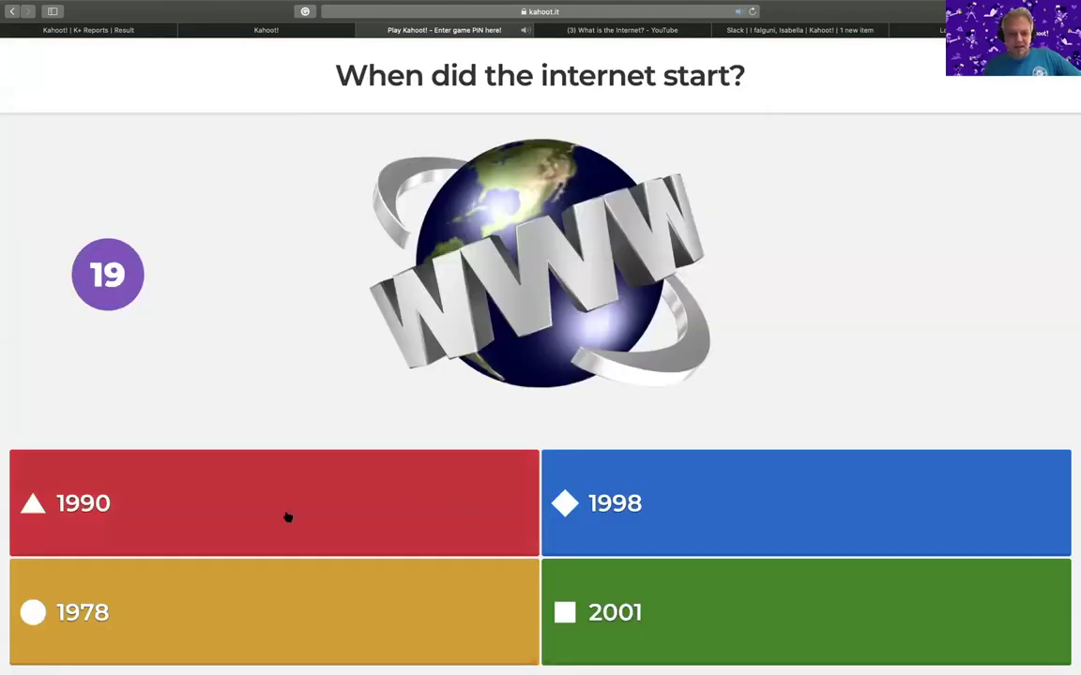
- Answer 1990 to "When did the internet start?" and continue past the scoreboard and the "Watch this video!" slide
left_click(106, 511)
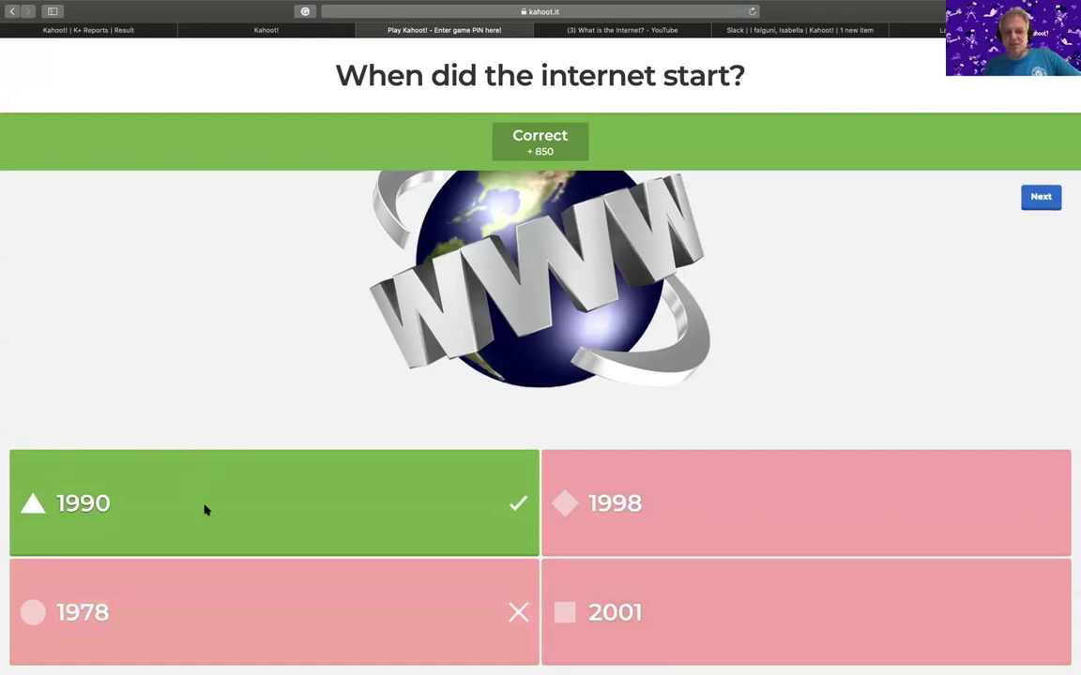
left_click(1040, 199)
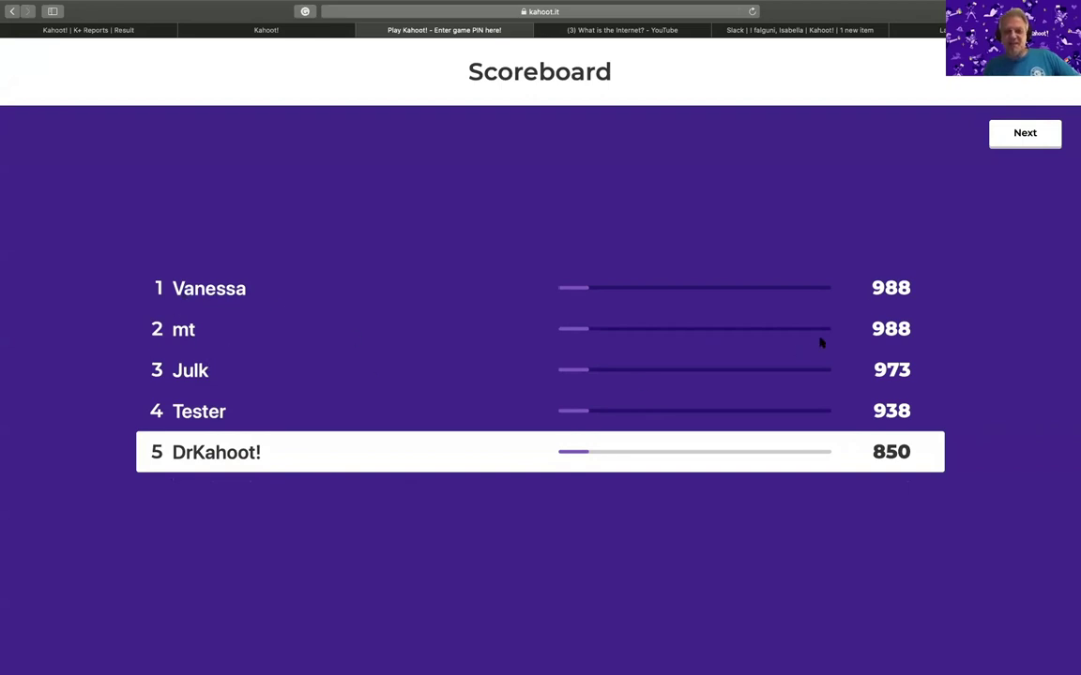
left_click(1026, 136)
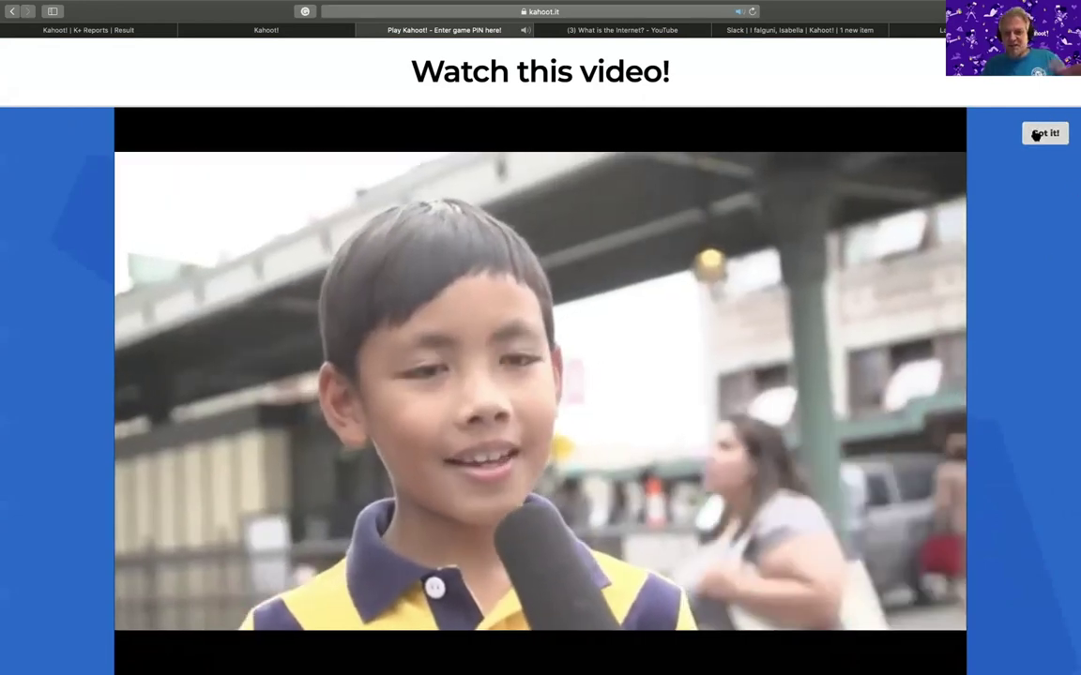
left_click(1041, 131)
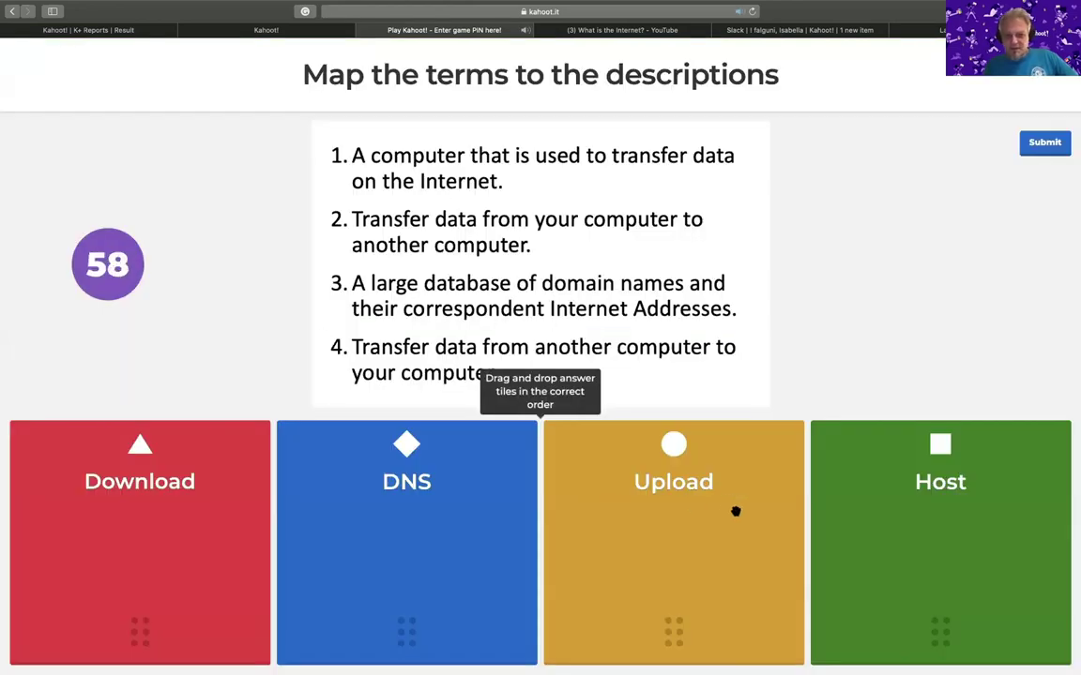
- Arrange the puzzle answer tiles in the order Host, Upload, DNS, Download to match the descriptions
left_click_drag(917, 503, 140, 474)
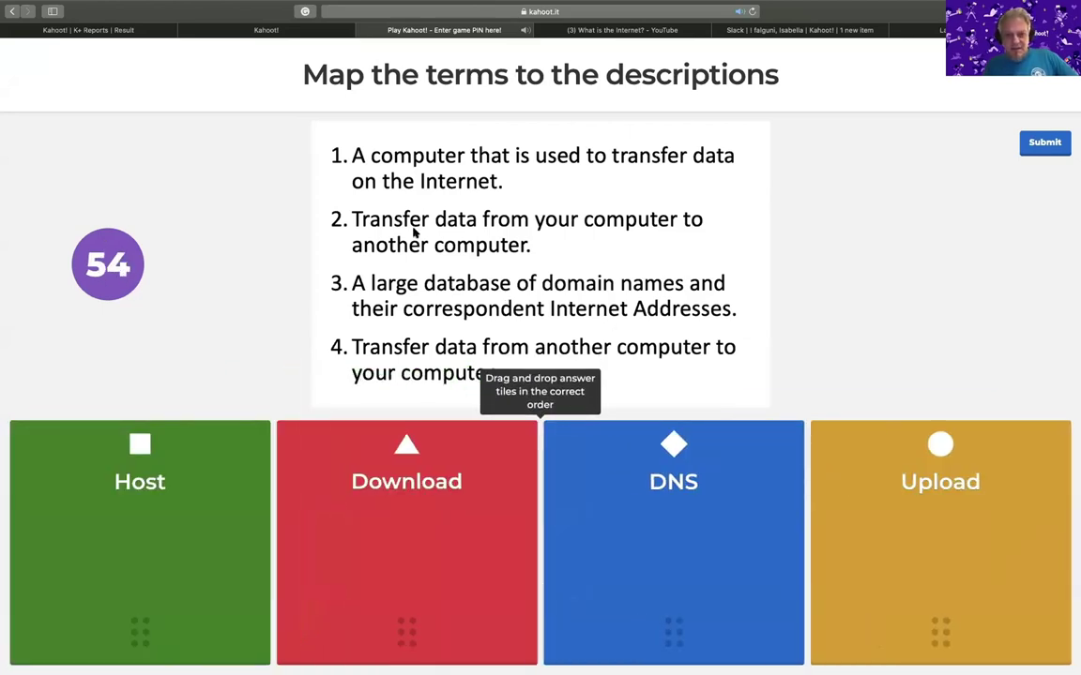
left_click_drag(941, 494, 404, 473)
left_click_drag(920, 512, 673, 514)
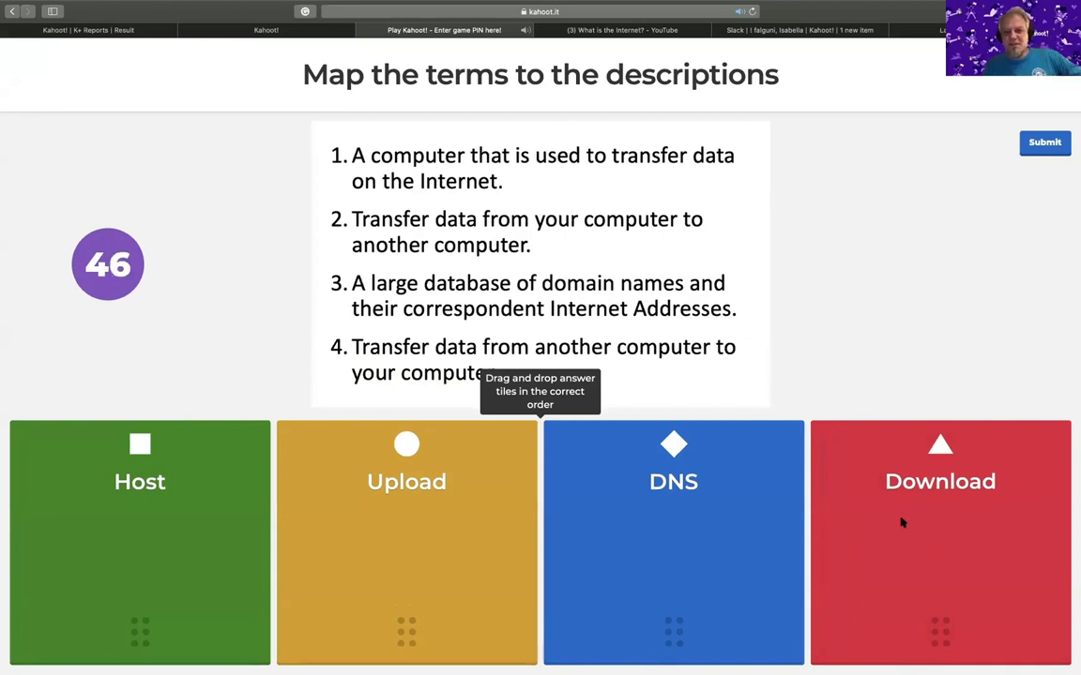
- Submit the arranged answer for "Map the terms to the descriptions" and continue past the scoreboard
left_click(1042, 145)
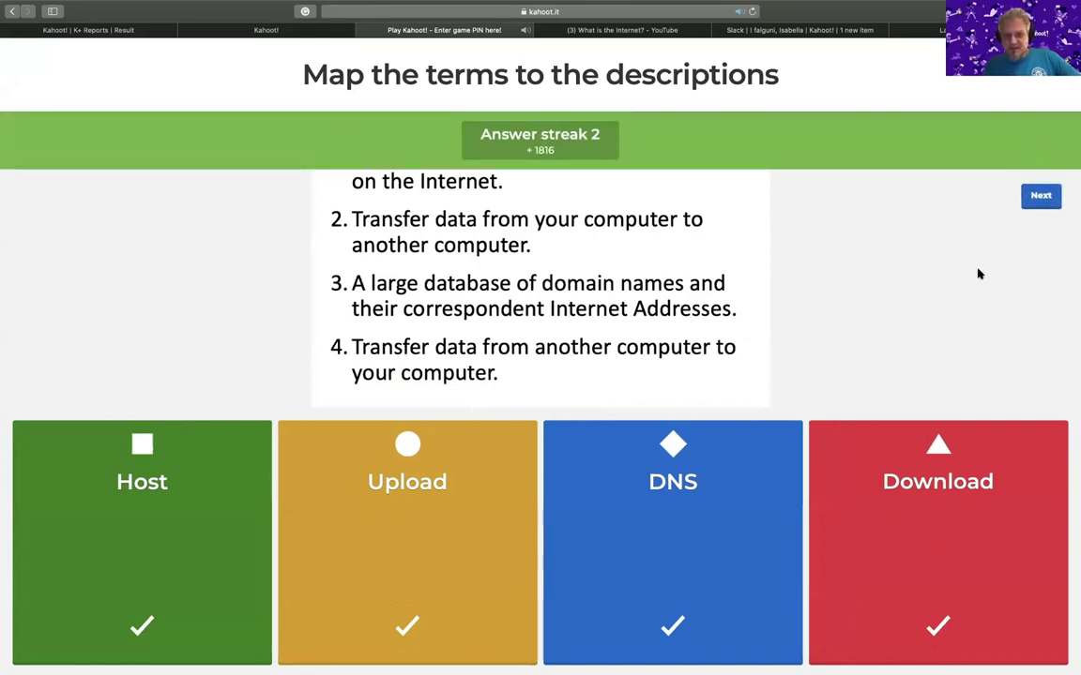
left_click(1047, 200)
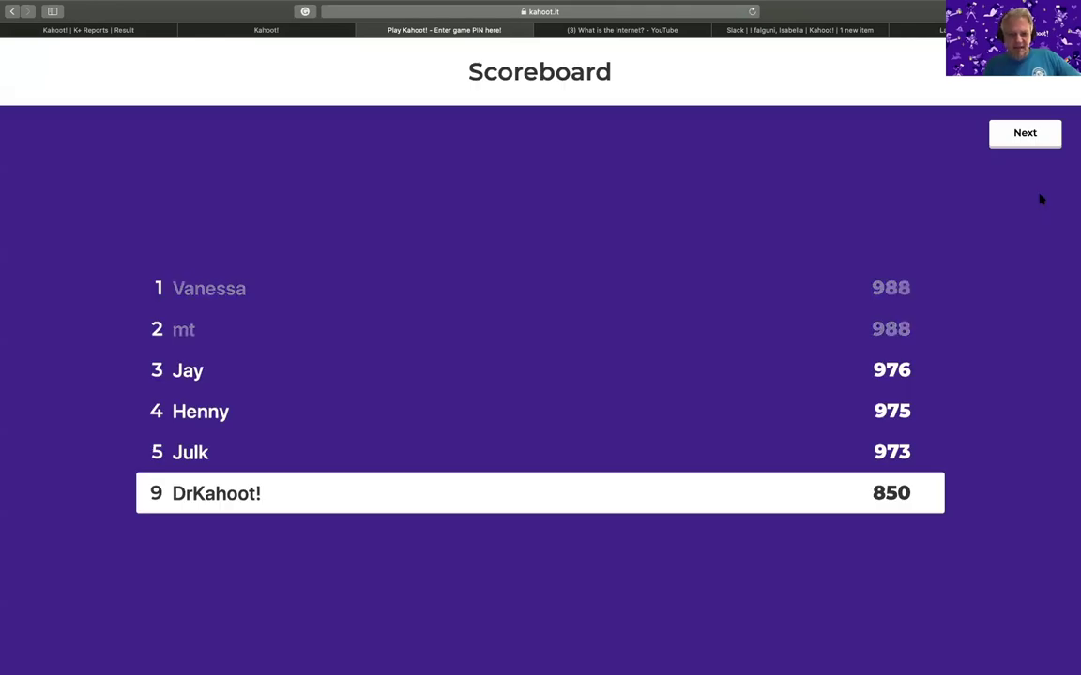
left_click(1023, 137)
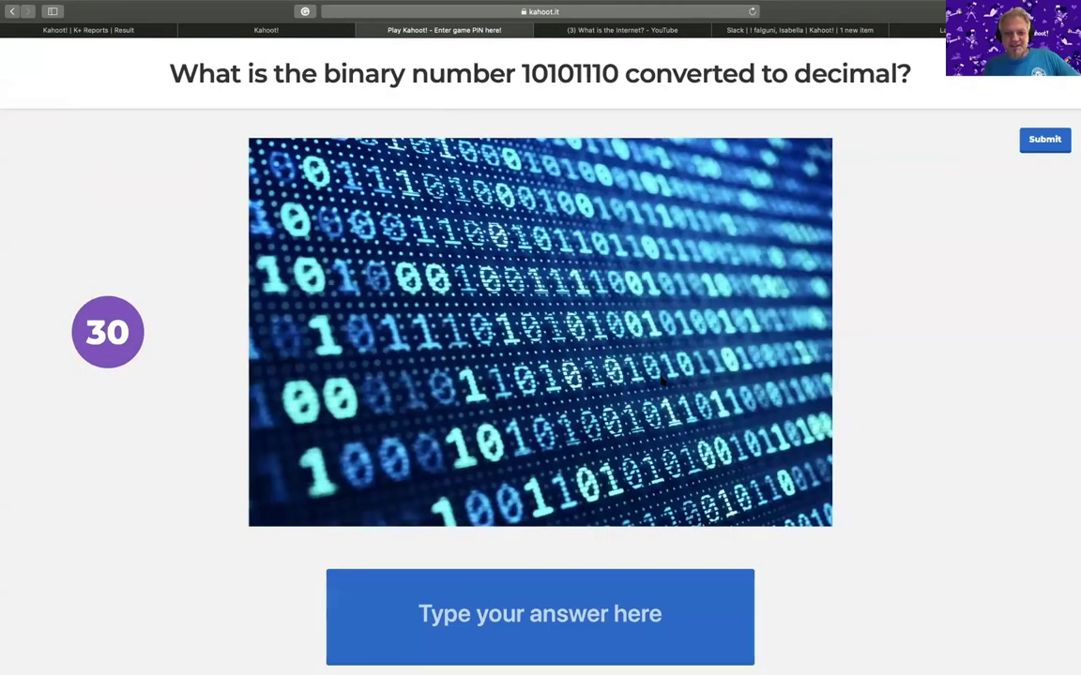
- Answer 179 to "What is the binary number 10101110 converted to decimal?" and continue past the scoreboard
left_click(454, 617)
type("17")
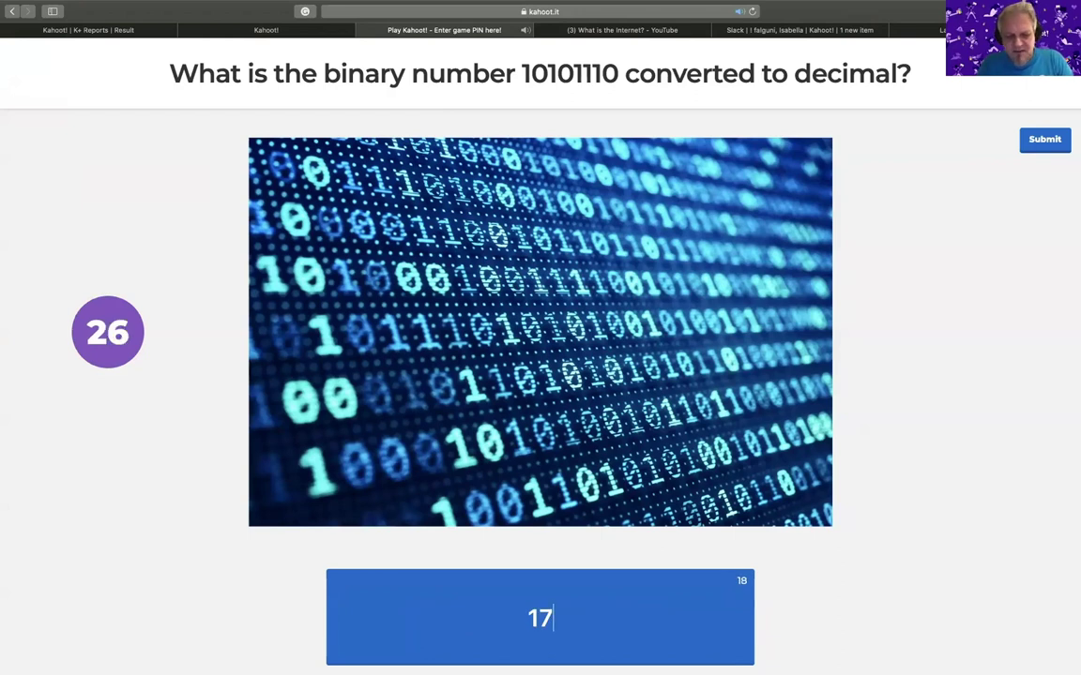
type("9")
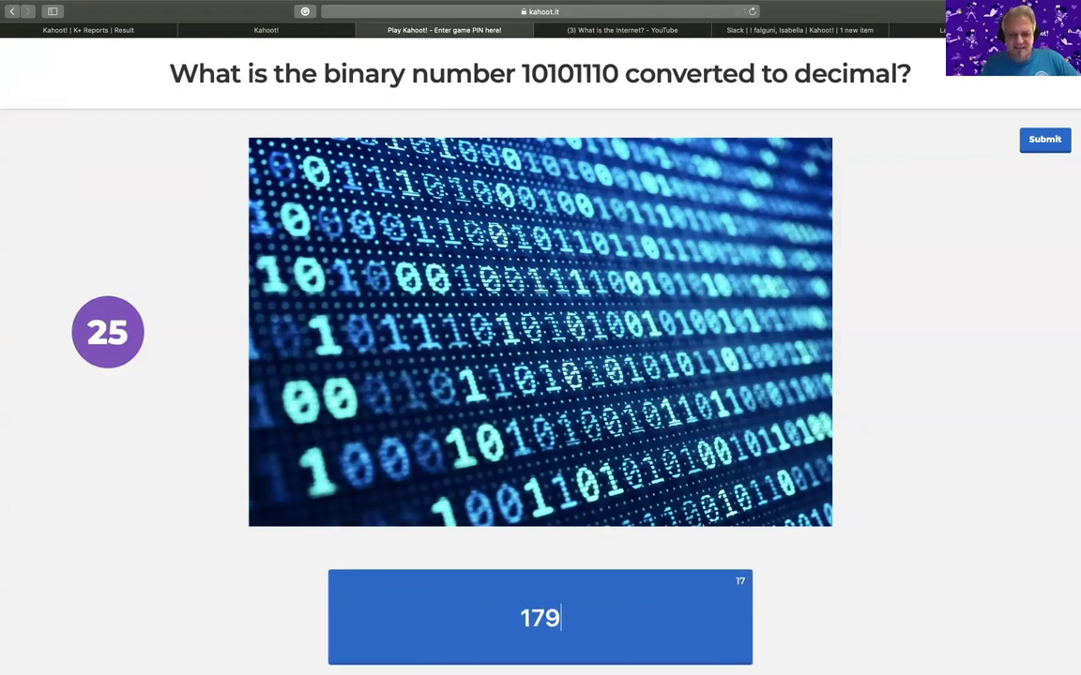
key("Return")
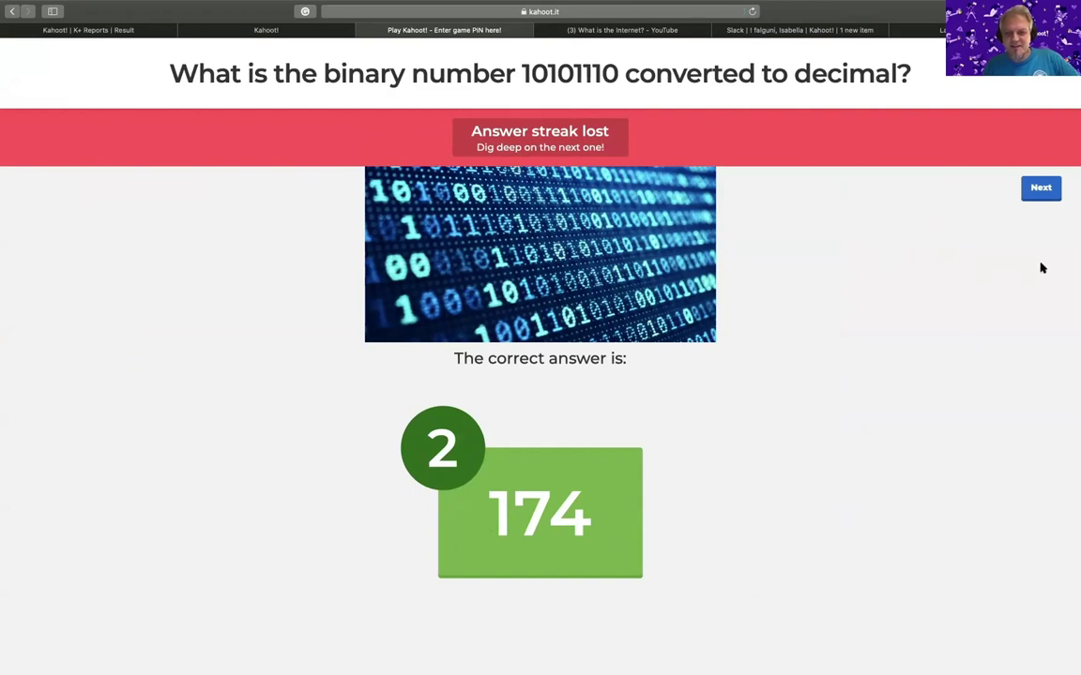
left_click(1041, 192)
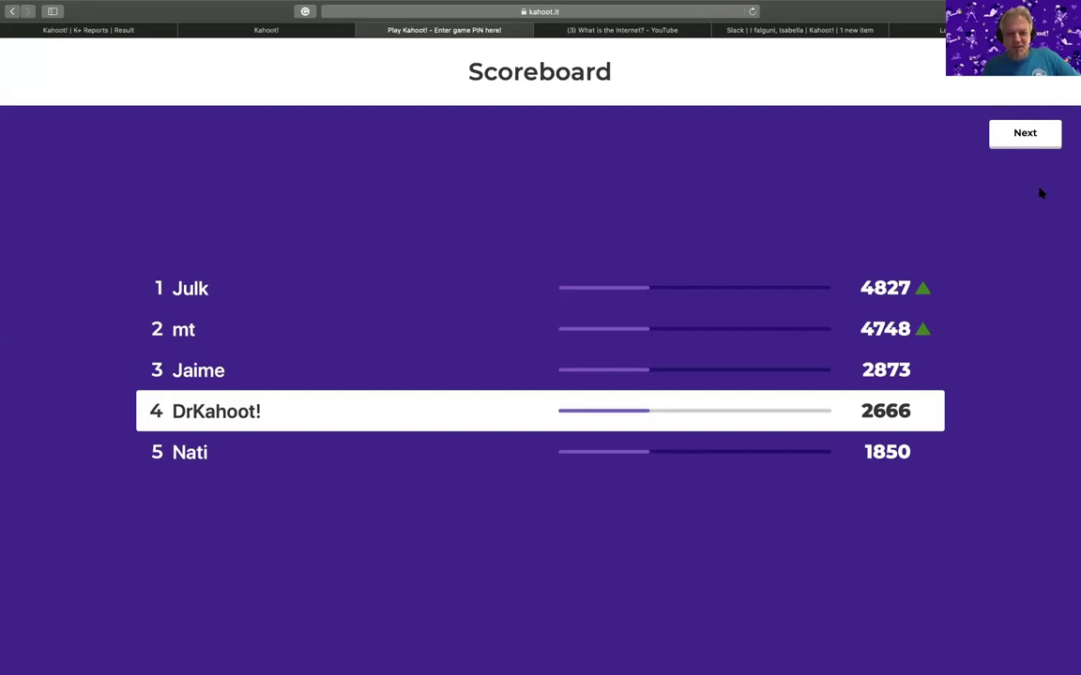
left_click(1023, 141)
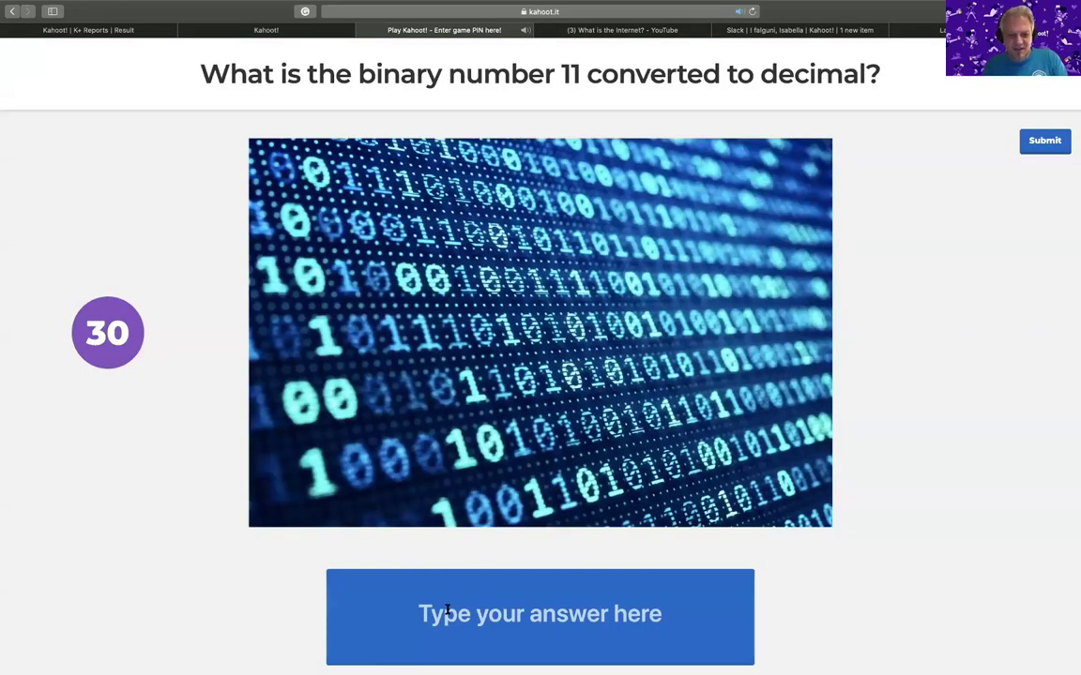
- Answer 3 to "What is the binary number 11 converted to decimal?" and continue to the following quiz question
left_click(446, 611)
type("3")
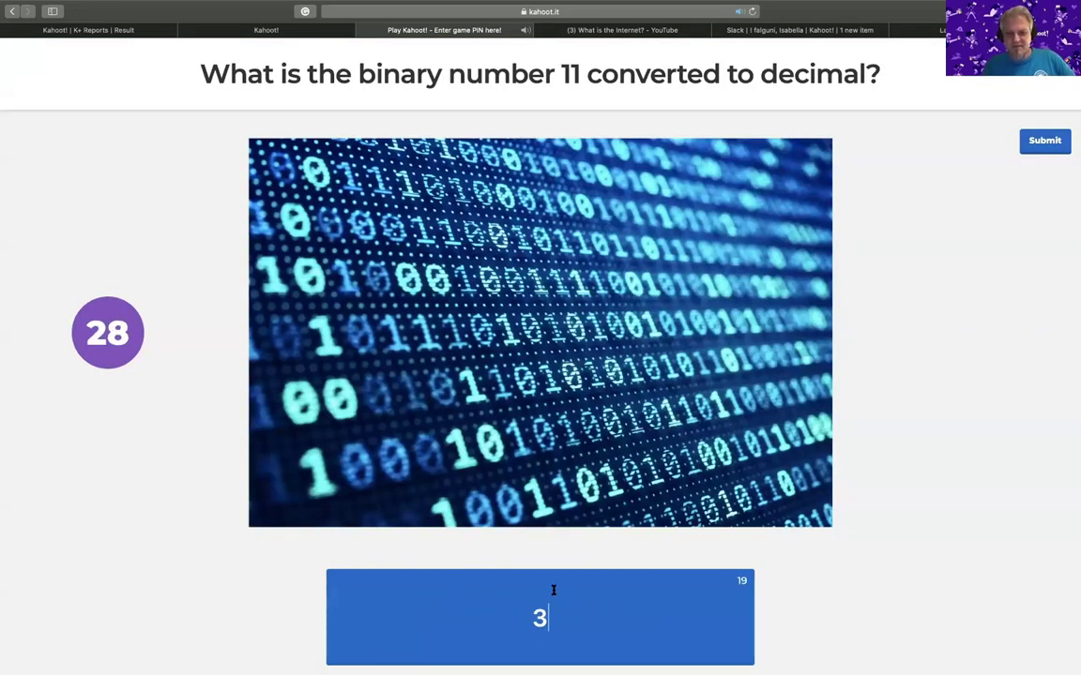
left_click(1044, 145)
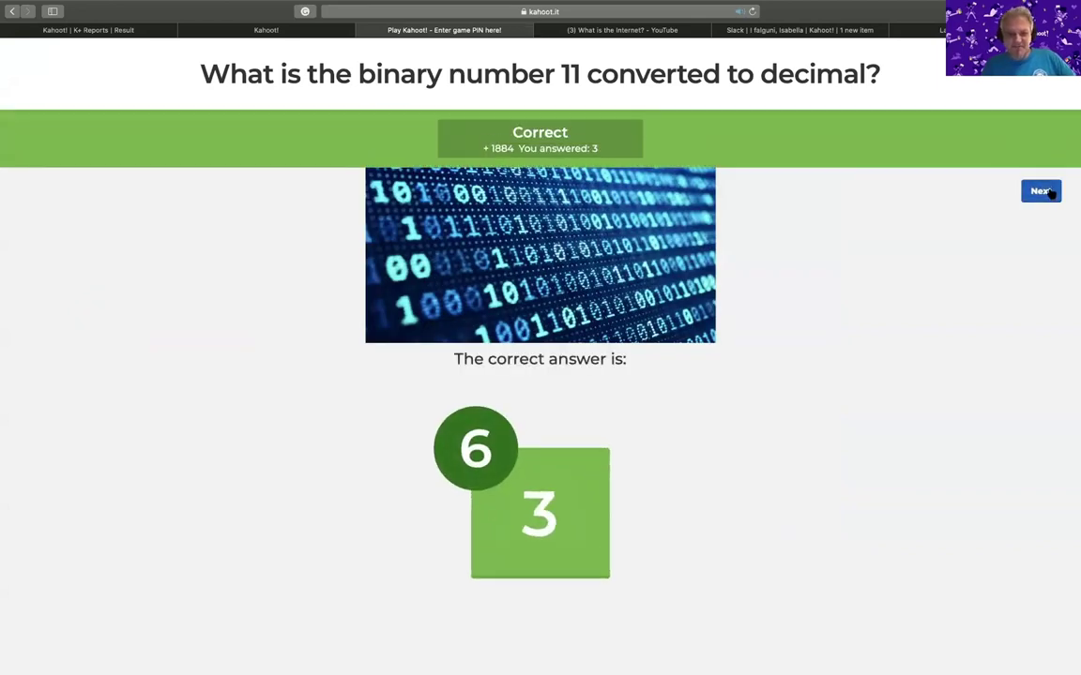
left_click(1041, 192)
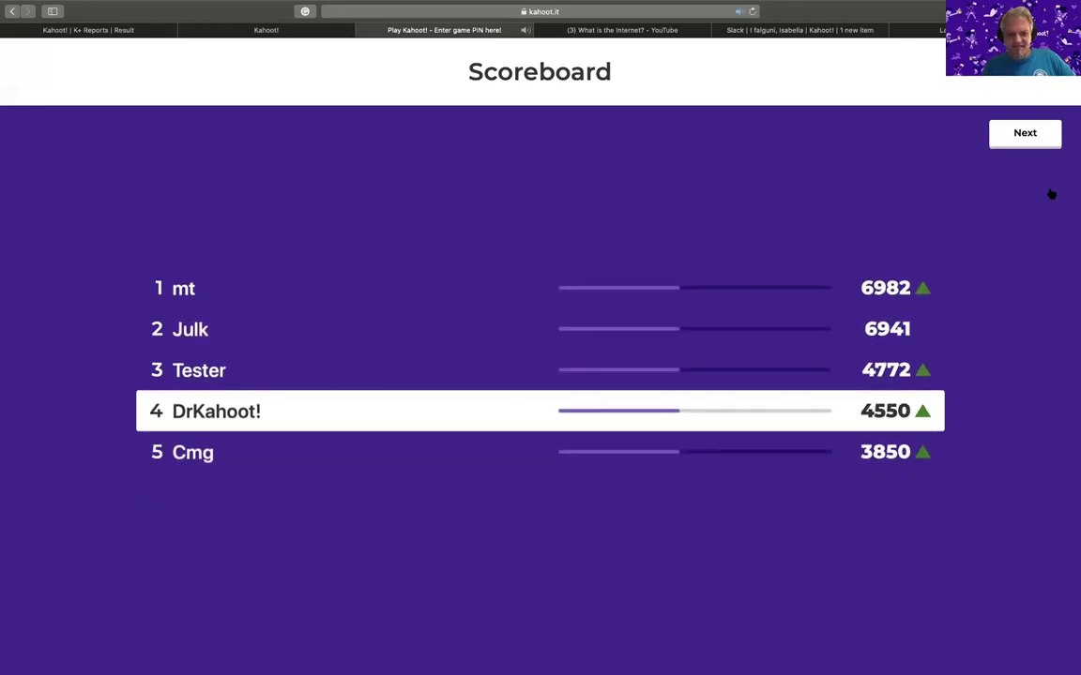
left_click(1021, 135)
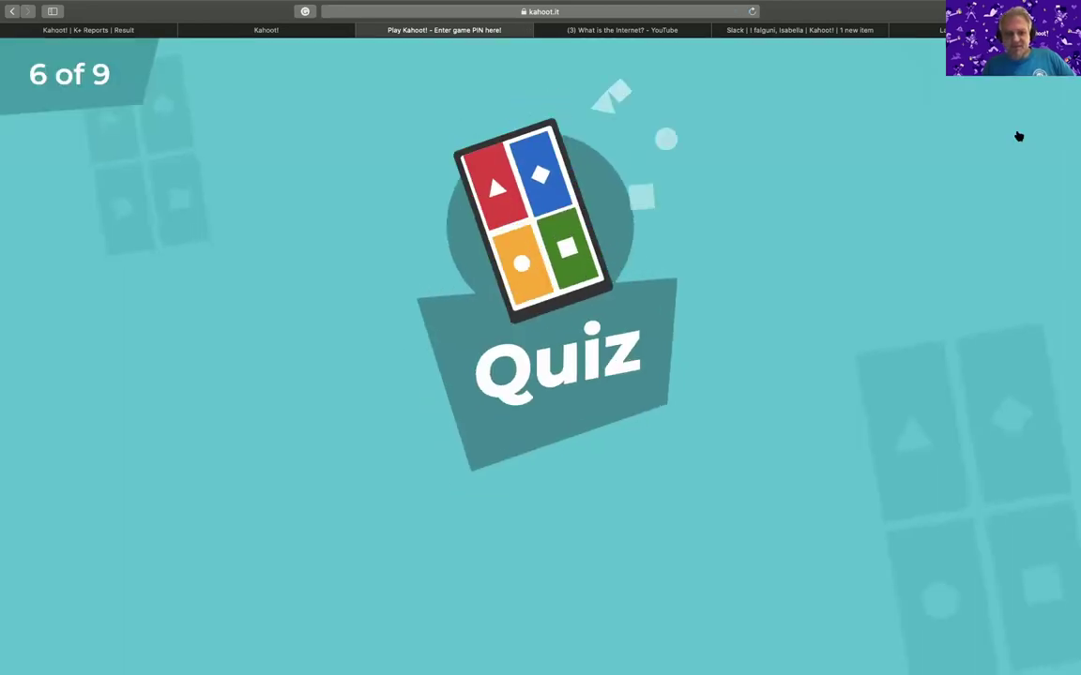
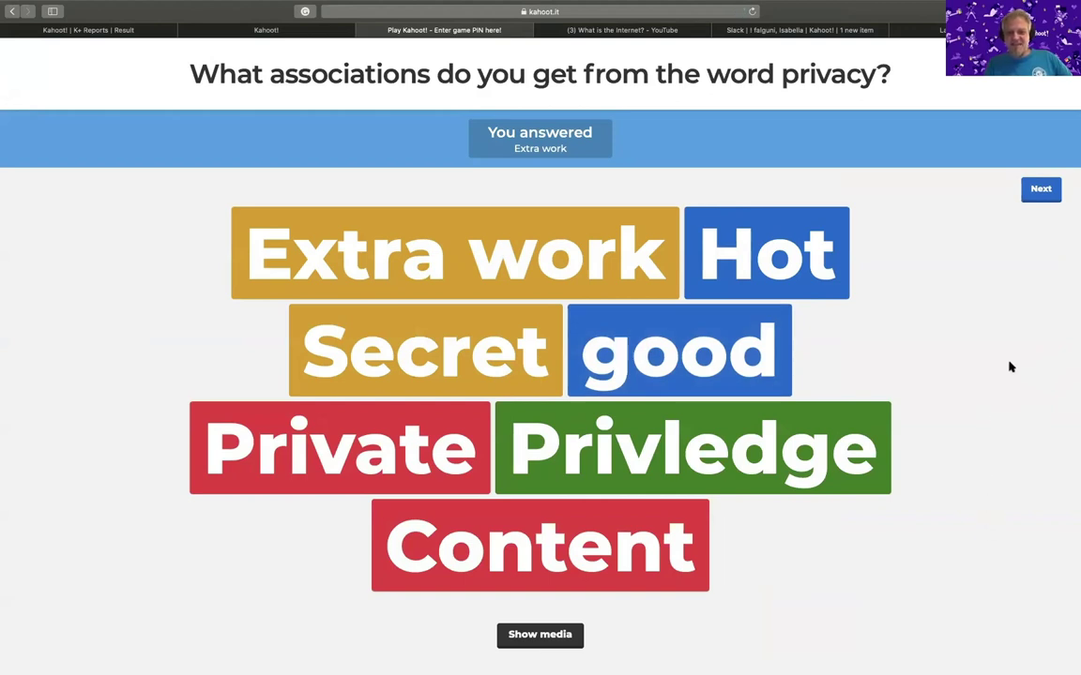
- Continue past the privacy word cloud, choose x = (−b ± √(b² − 4ac)) / 2a as the quadratic formula, and proceed to the final scoreboard
left_click(1039, 188)
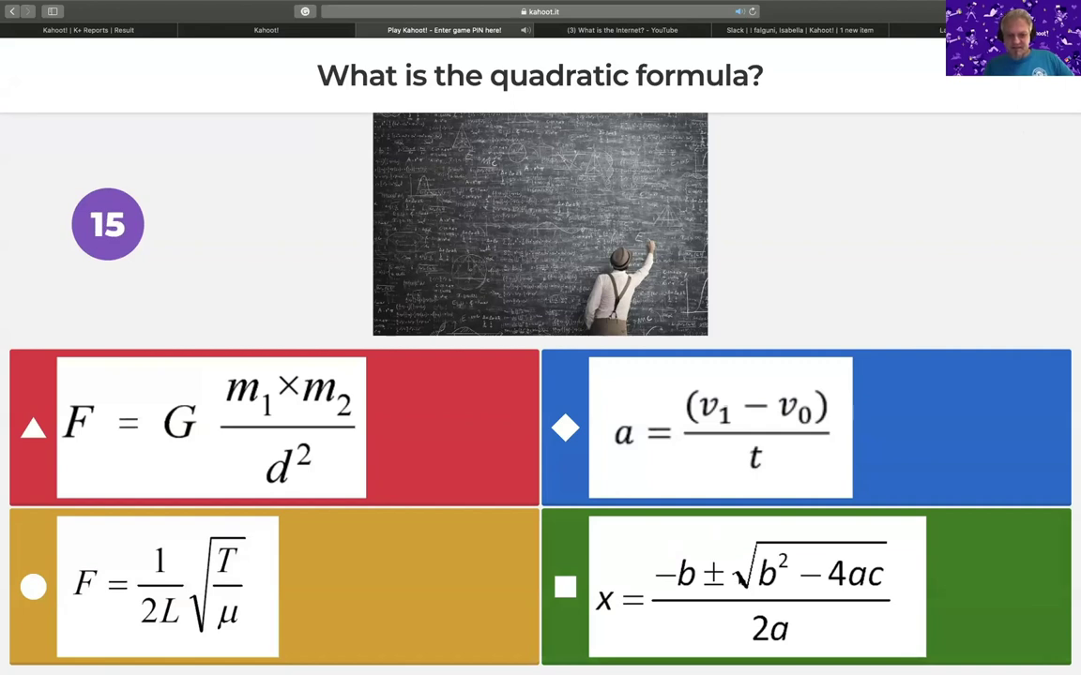
left_click(999, 587)
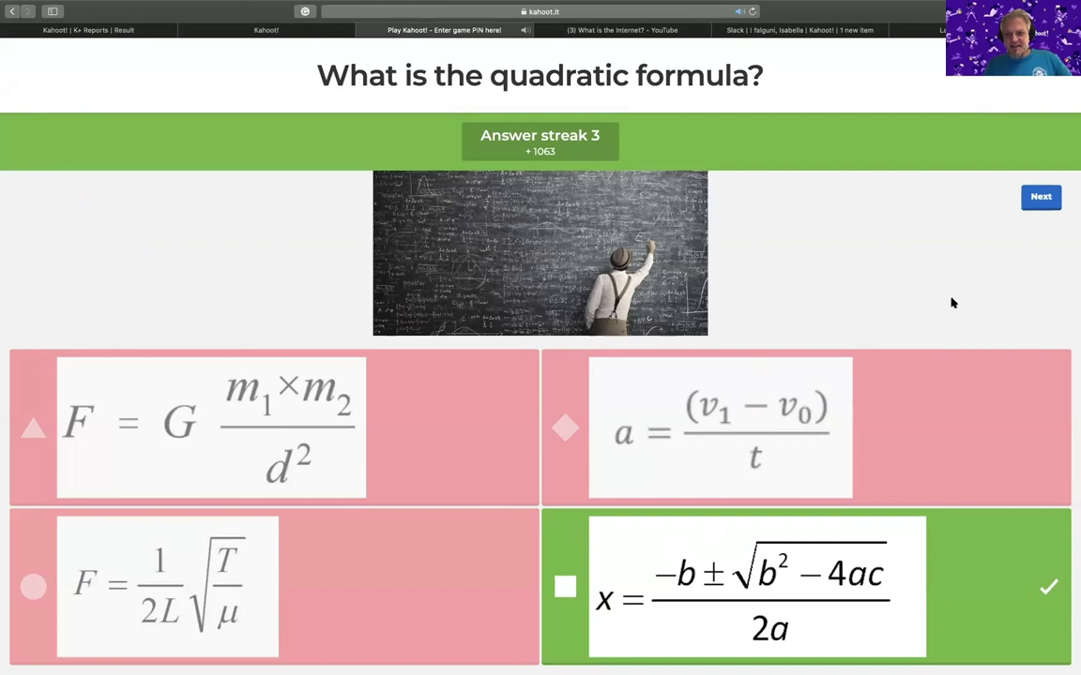
left_click(1042, 198)
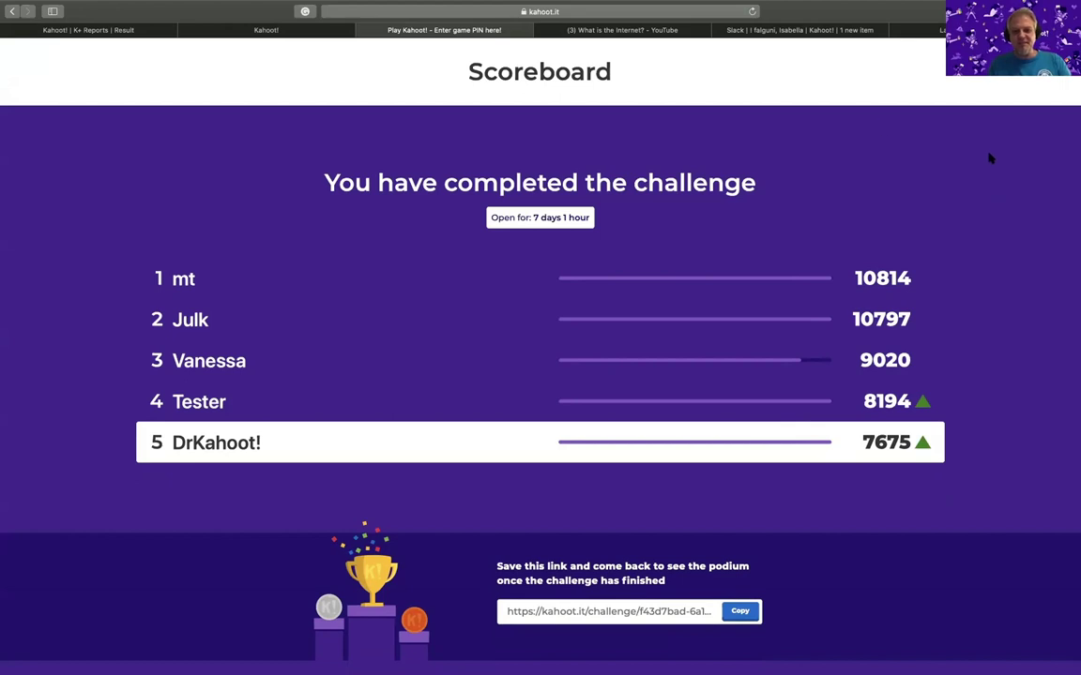
- Close the finished challenge's tab and copy the challenge PIN from the "Kahoot! webinar demo" report
left_click(363, 31)
left_click(633, 221)
left_click(328, 30)
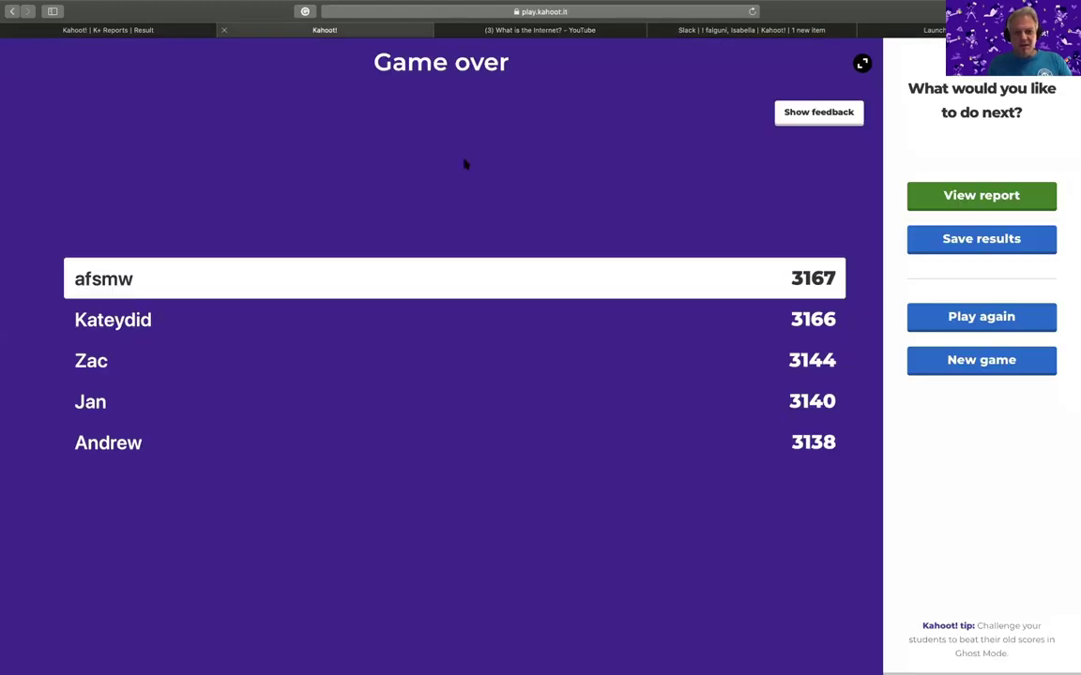
left_click(171, 28)
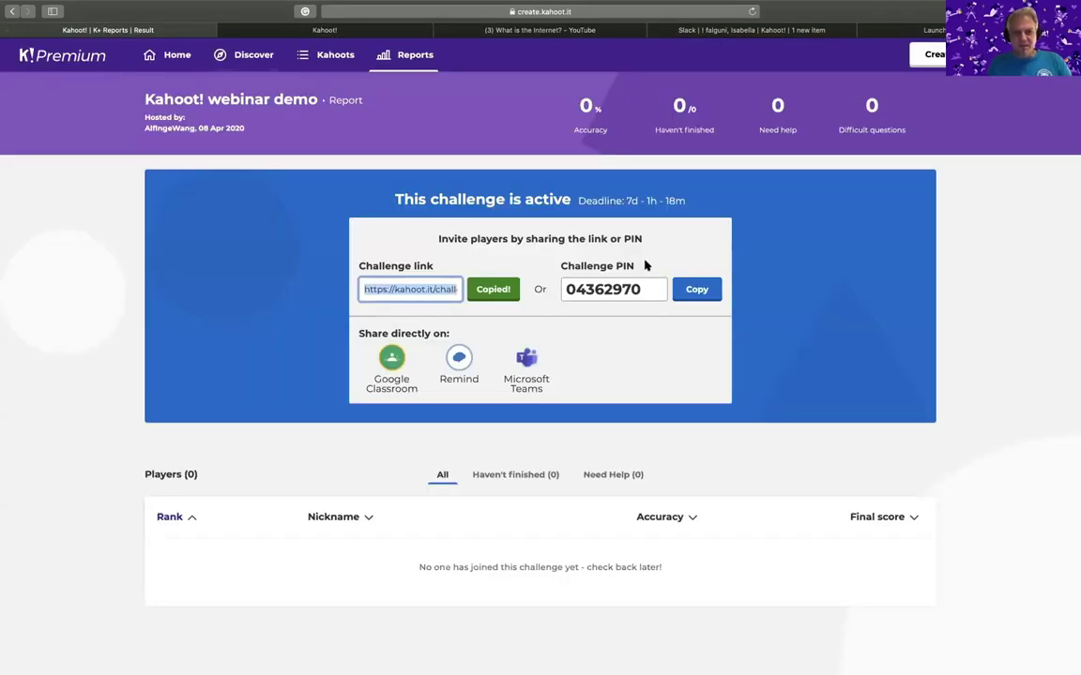
left_click(706, 289)
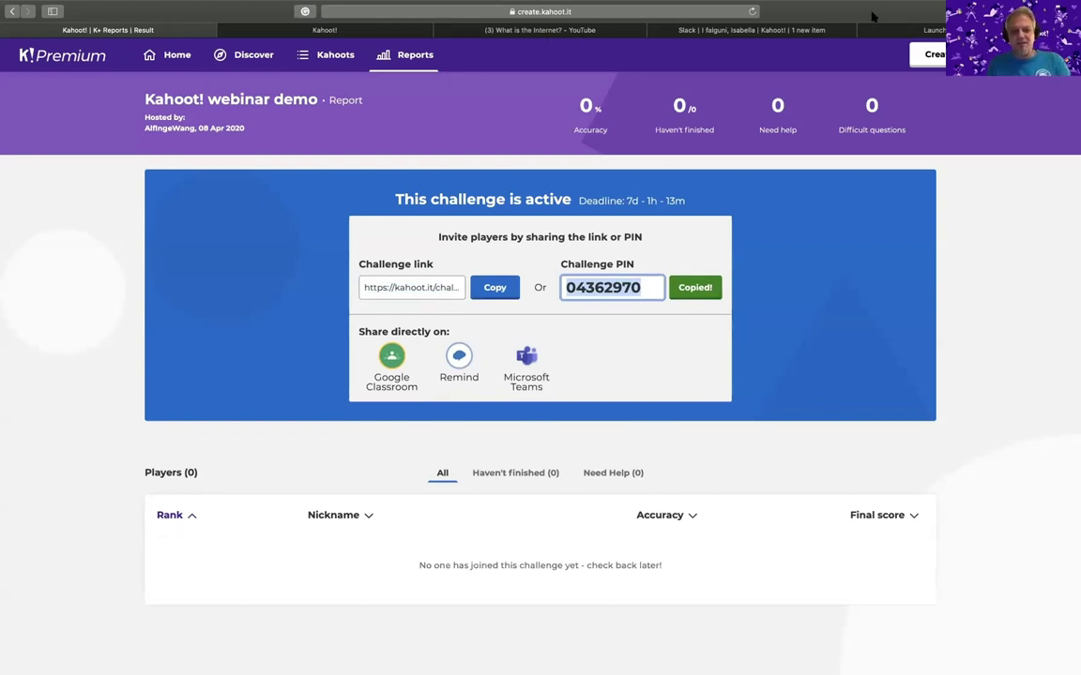
- Open kahoot.it in a new browser tab
key("super+t")
type("kahoot.com")
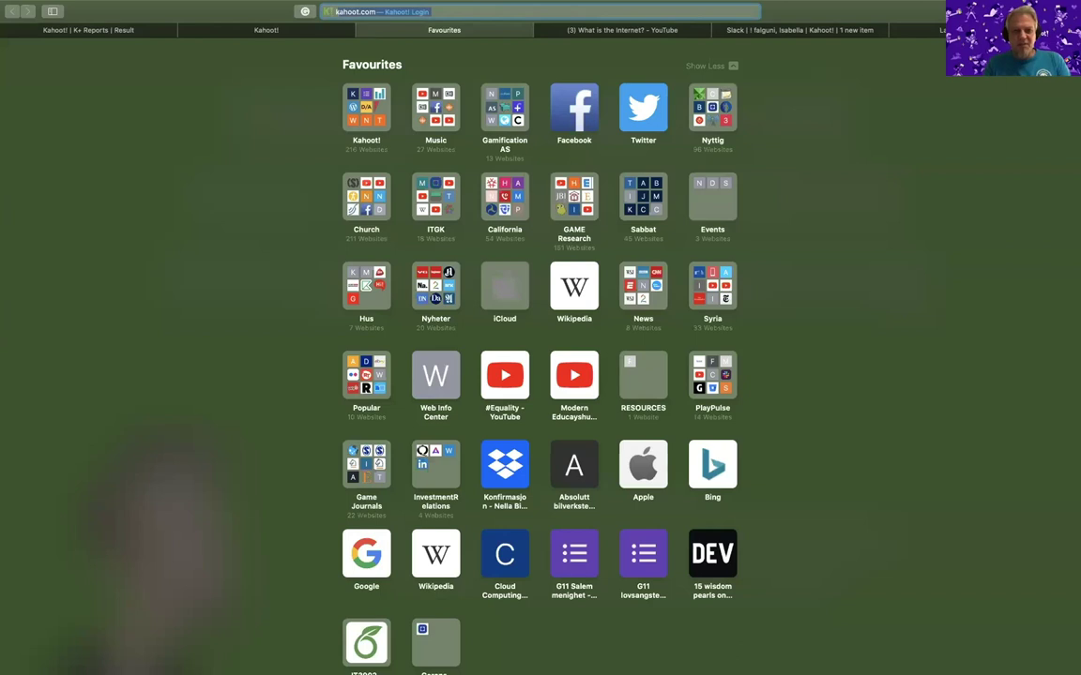
key("BackSpace")
key("BackSpace")
key("BackSpace")
type("it")
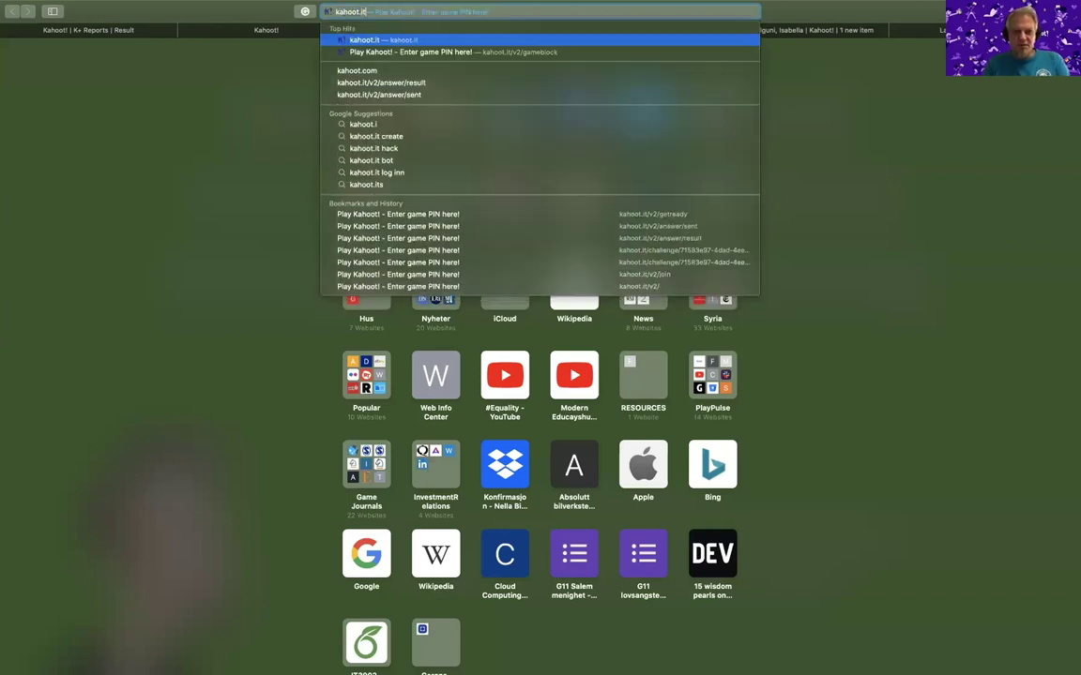
key("Return")
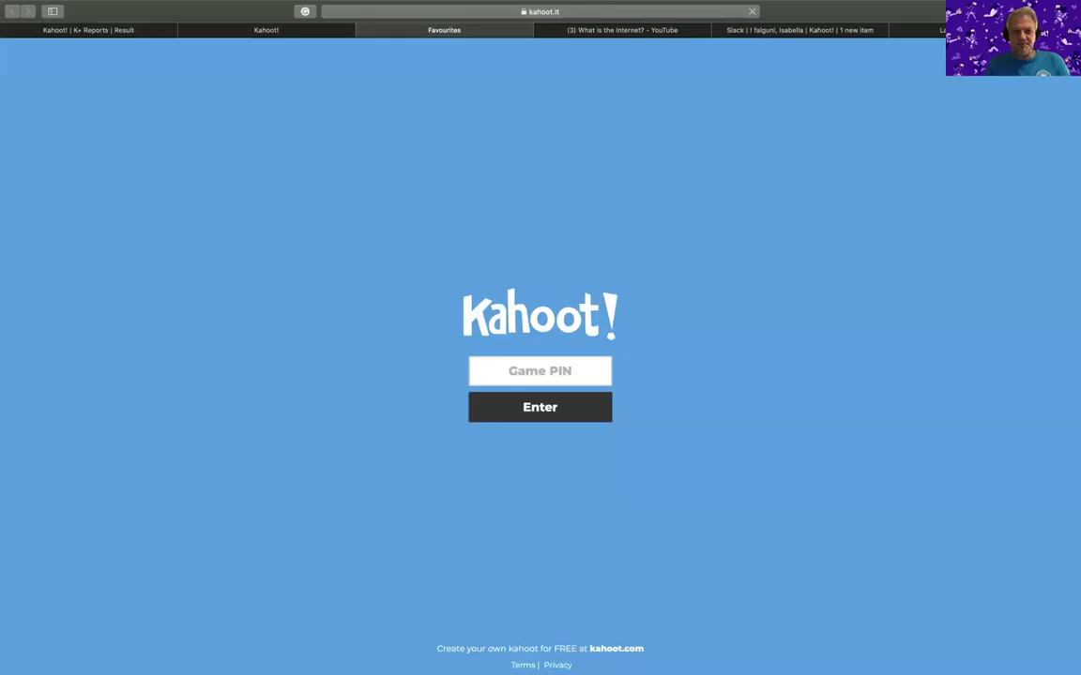
- Paste the copied challenge PIN into the game PIN field and enter the challenge lobby
left_click(514, 368)
key("super+v")
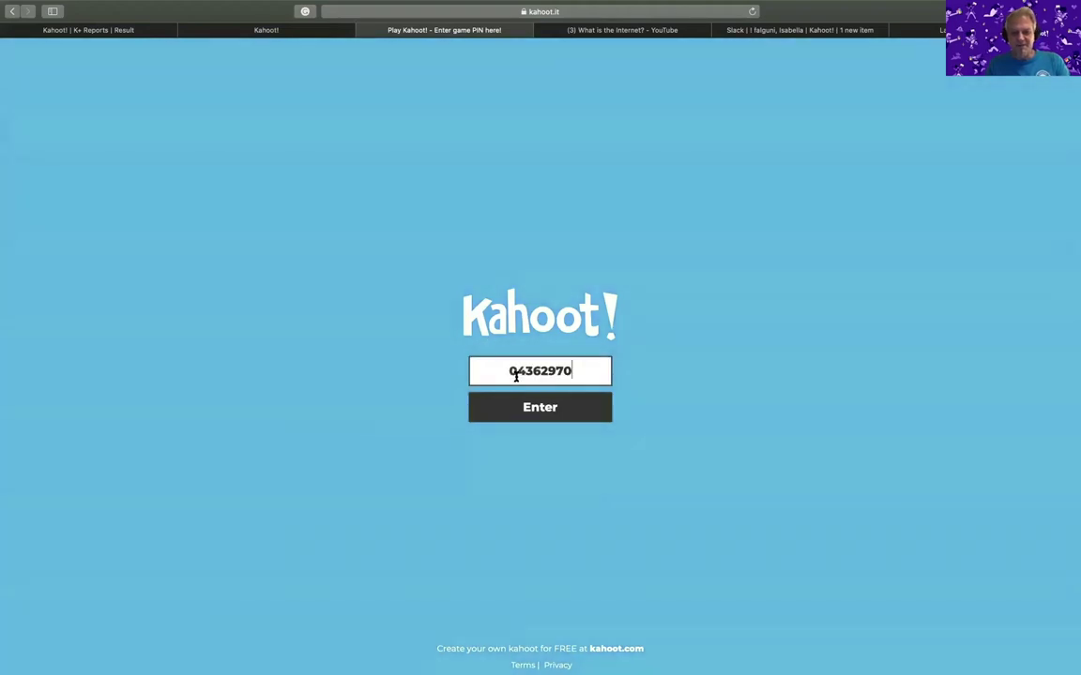
left_click(549, 413)
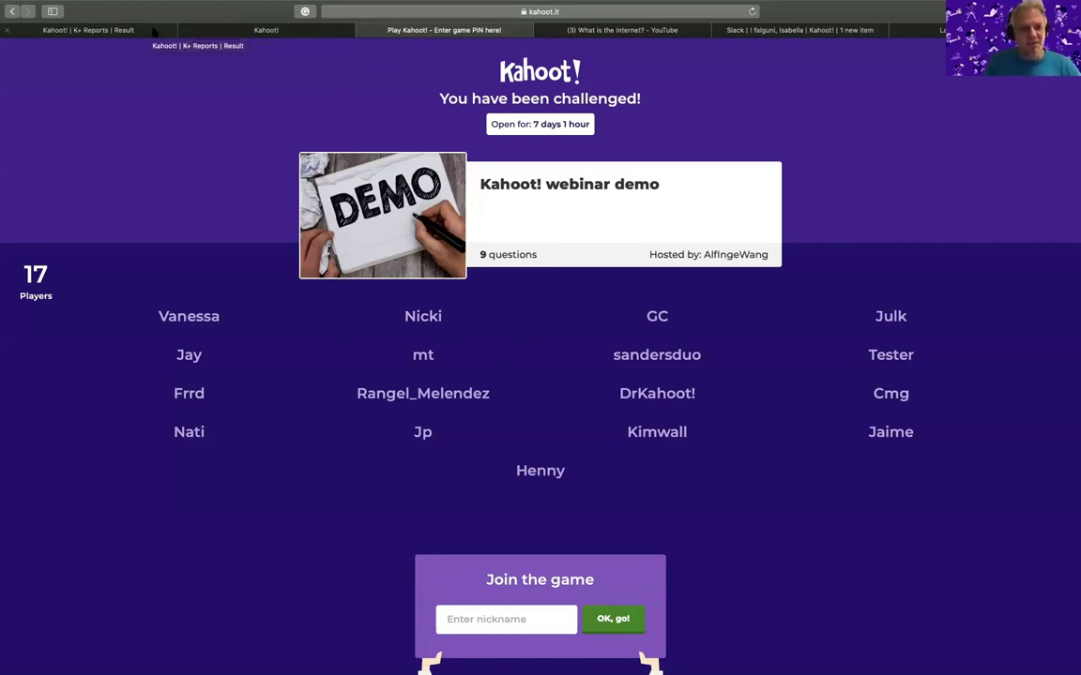
- Locate "Kahoot! webinar demo" in the English folder inside Demo in the kahoot library and view its play options
left_click(115, 30)
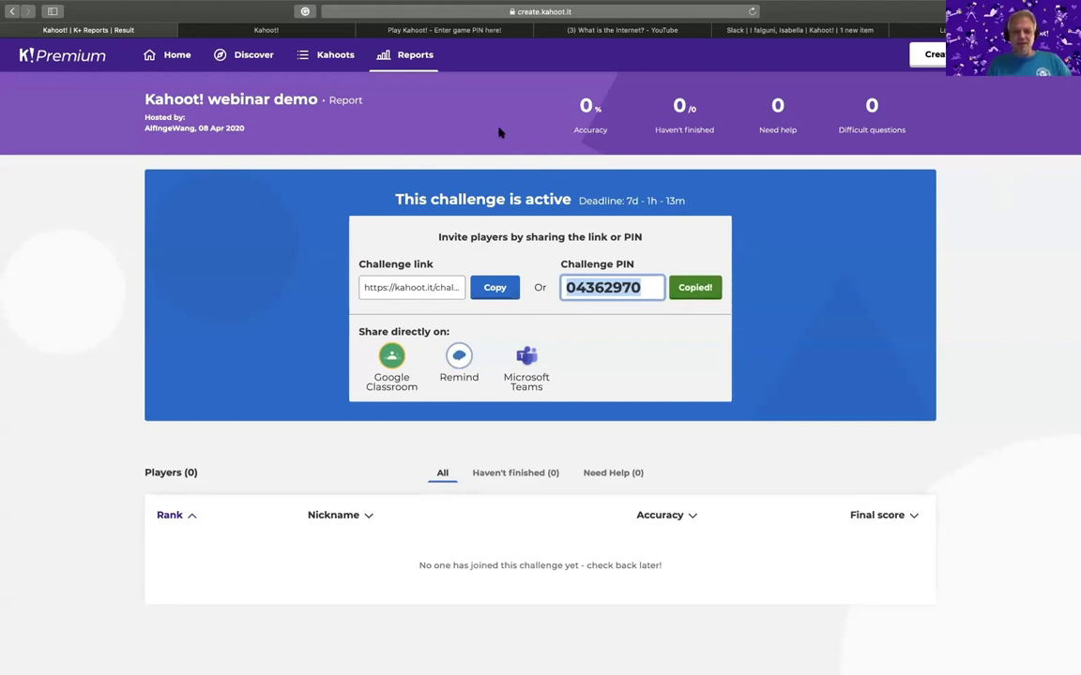
left_click(309, 56)
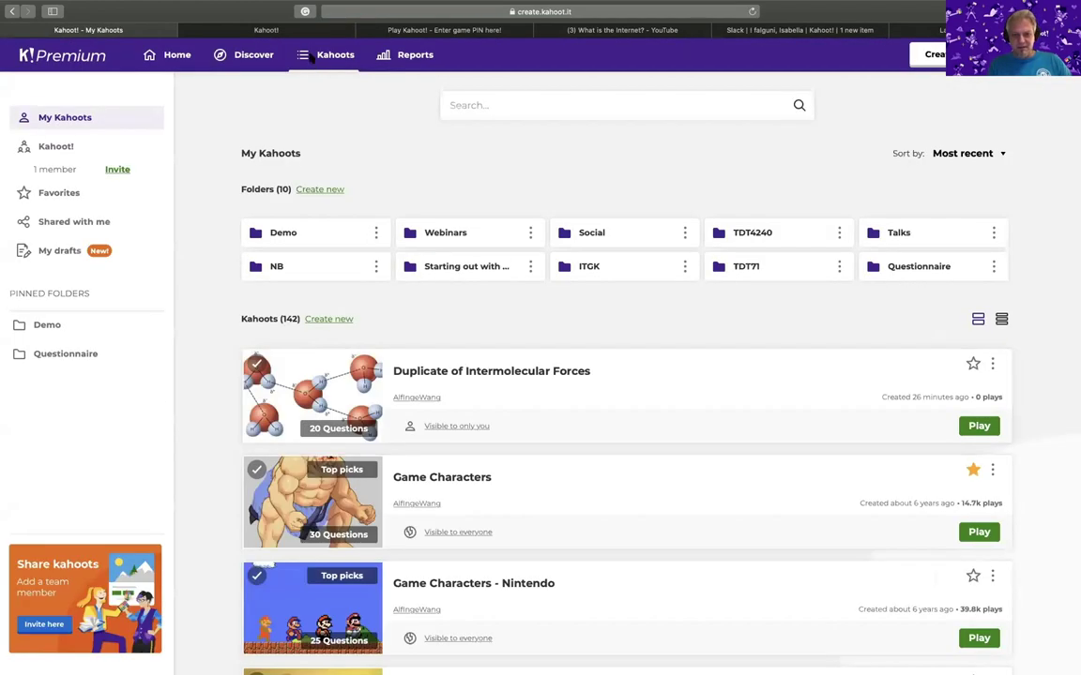
left_click(460, 233)
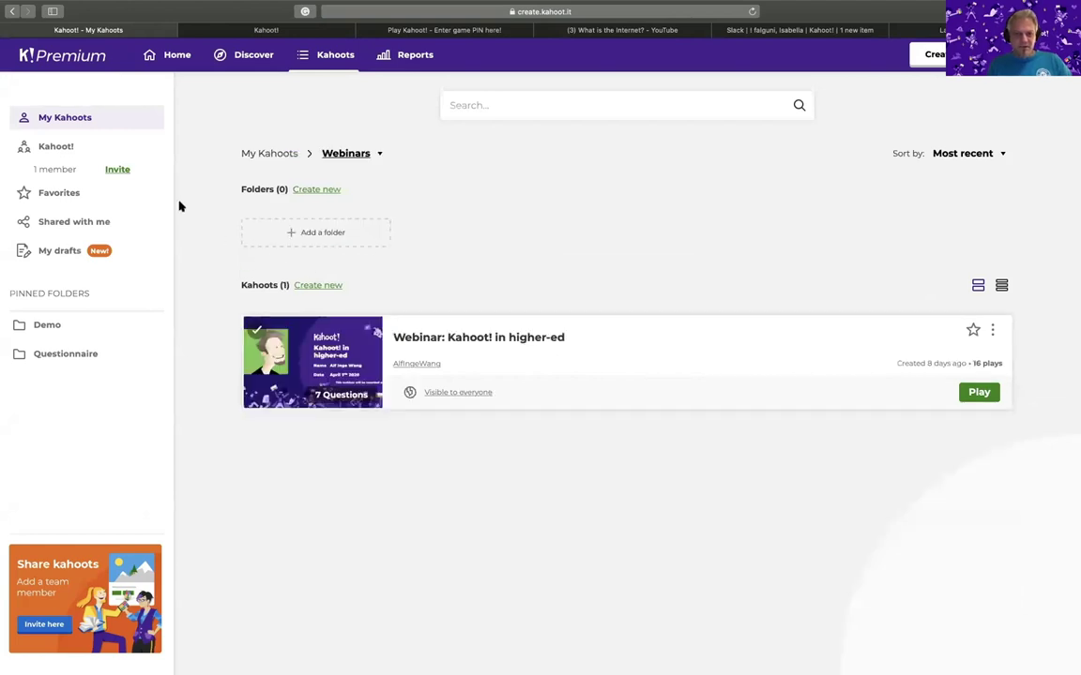
mouse_move(31, 10)
left_click(65, 117)
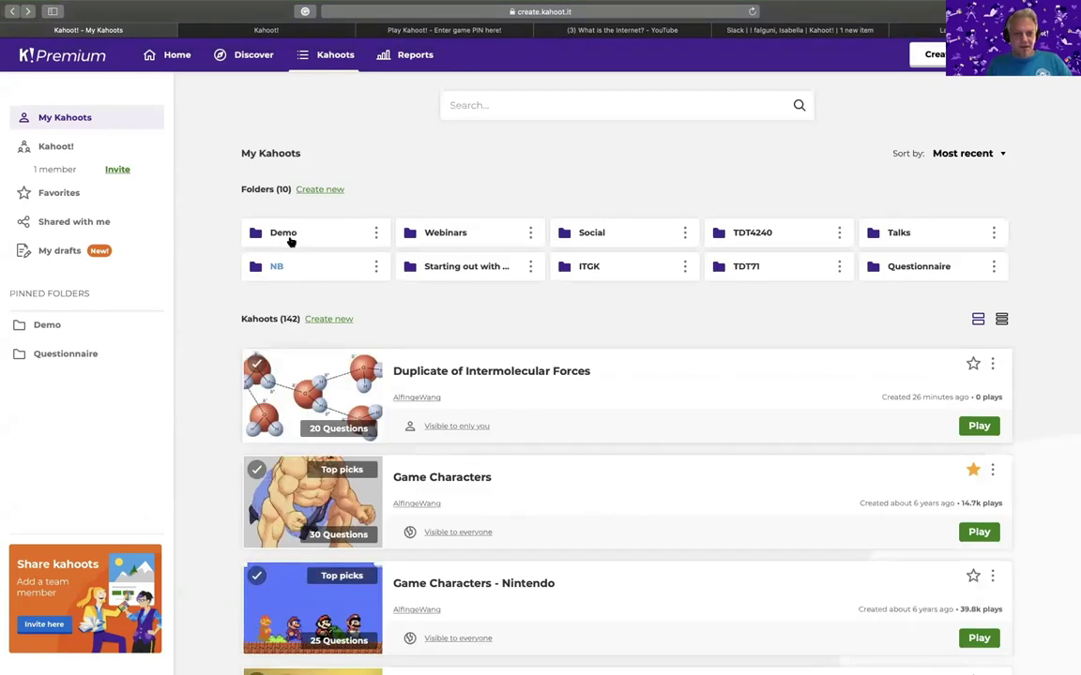
left_click(283, 234)
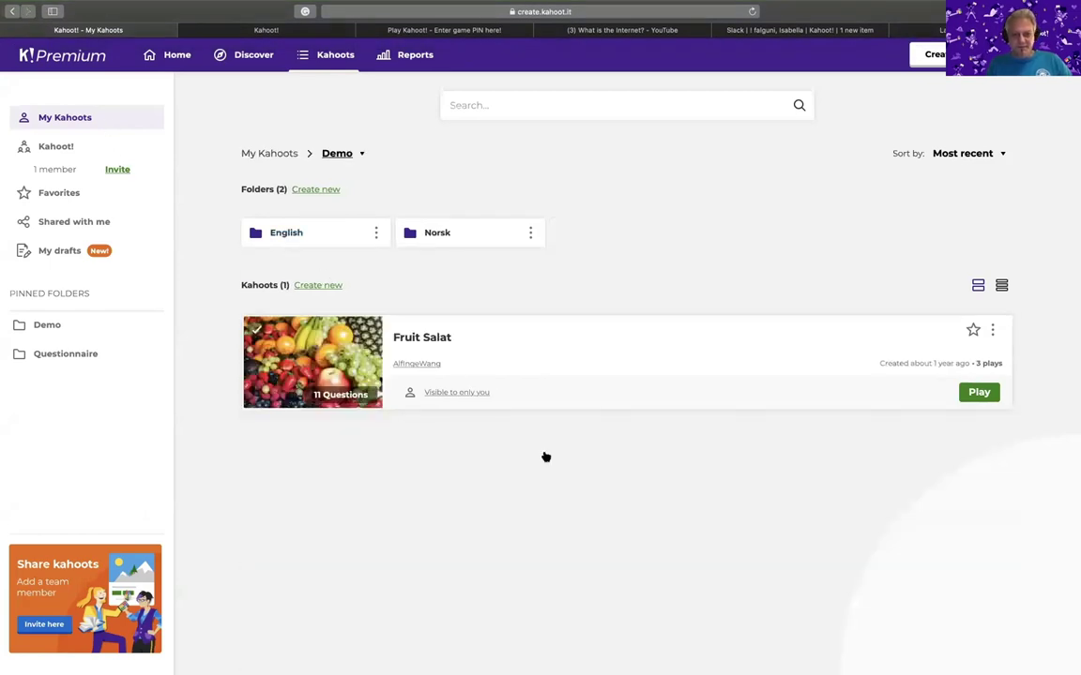
left_click(287, 233)
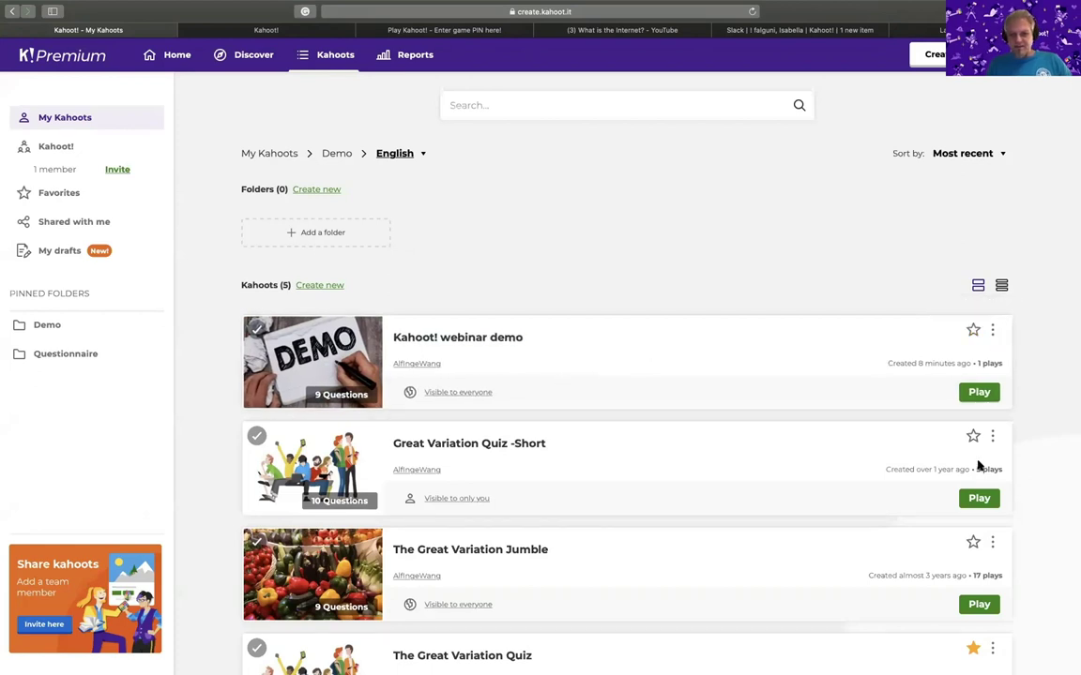
left_click(978, 392)
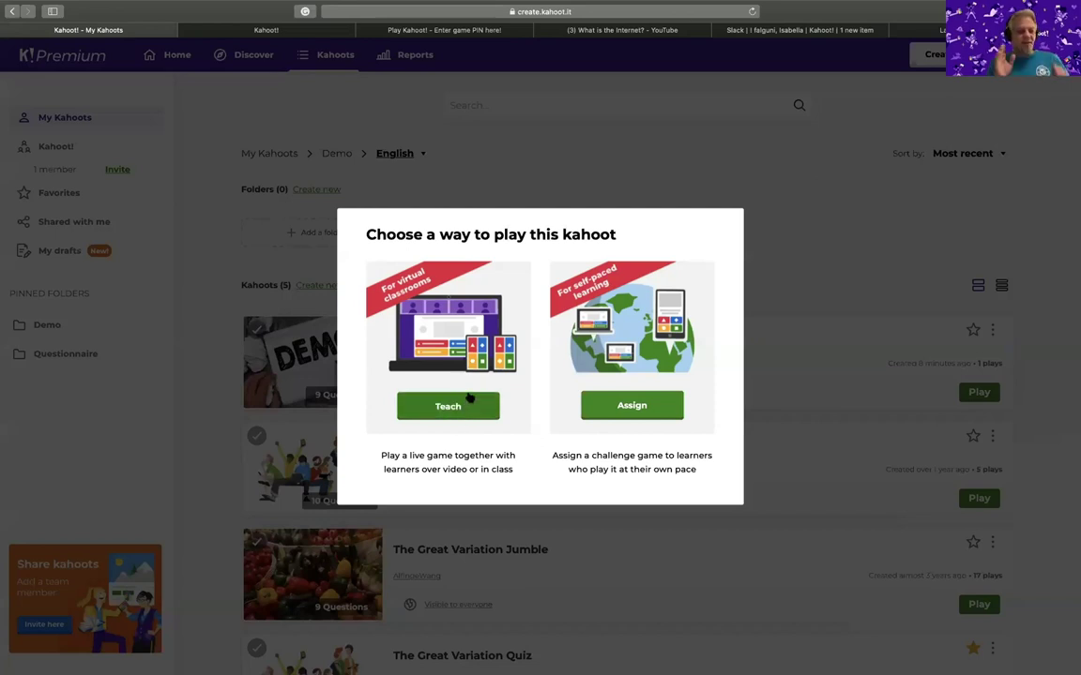
left_click(777, 164)
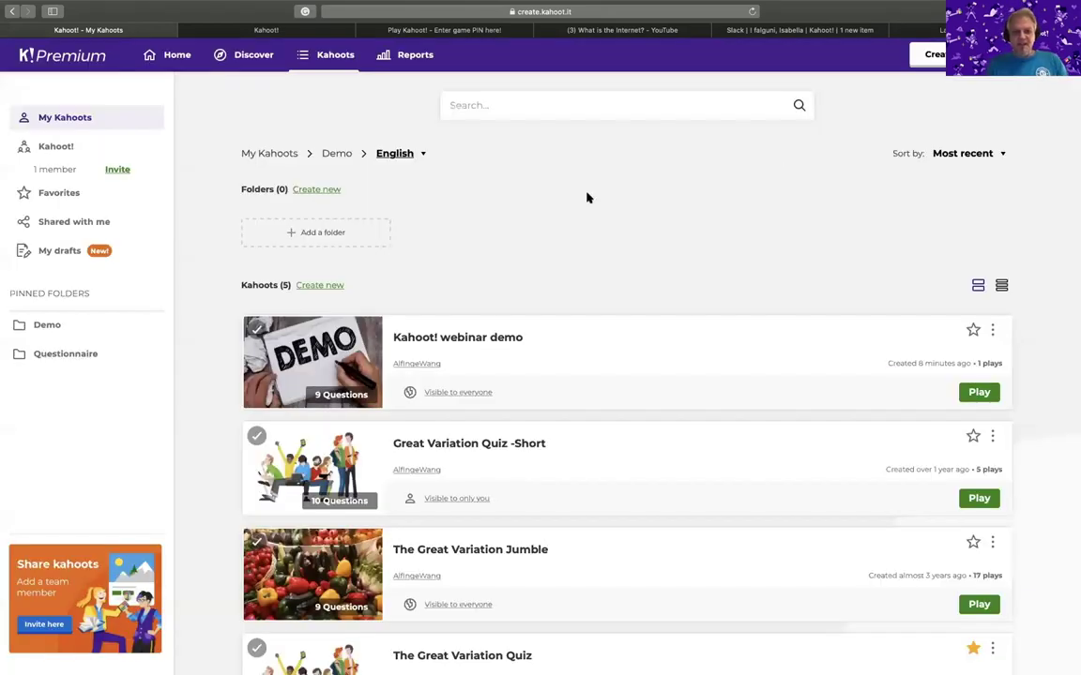
- Open the report of the in-progress "Kahoot! webinar demo" challenge and copy its challenge link
left_click(403, 55)
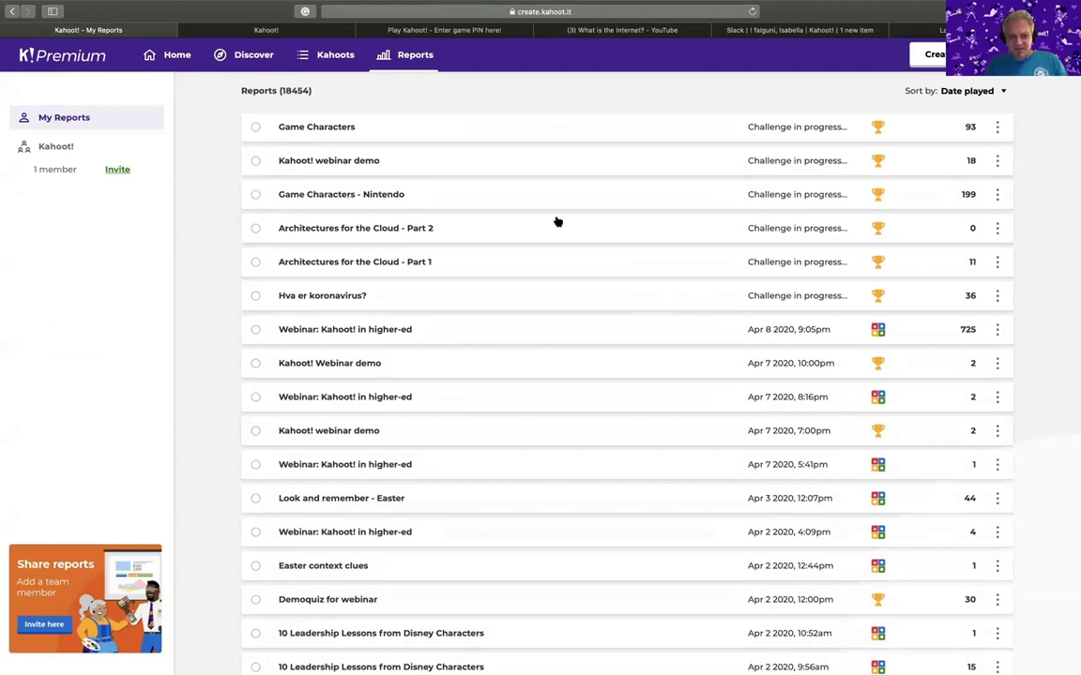
left_click(347, 161)
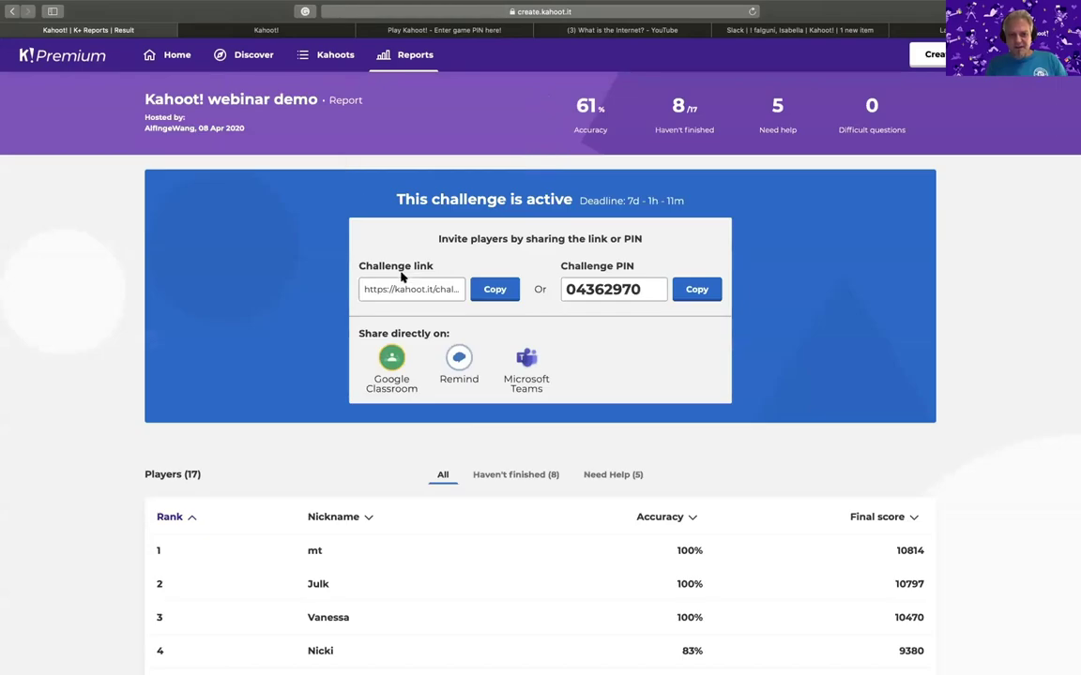
left_click(494, 287)
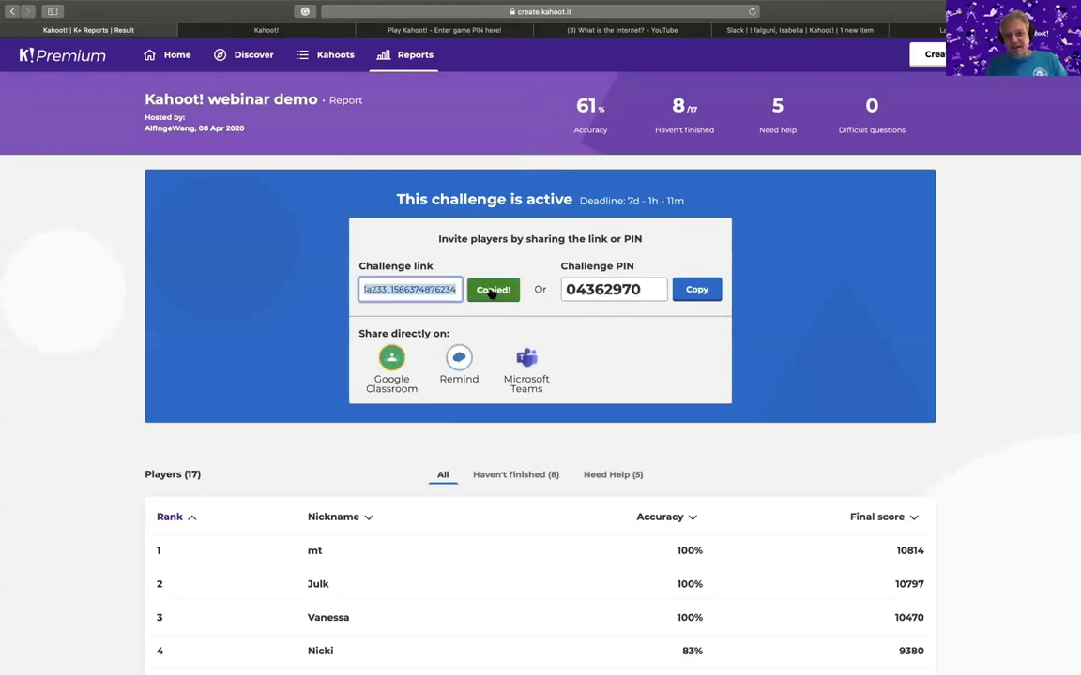
- Copy the challenge PIN of the active challenge and expand its player ranking to list all players
left_click(715, 294)
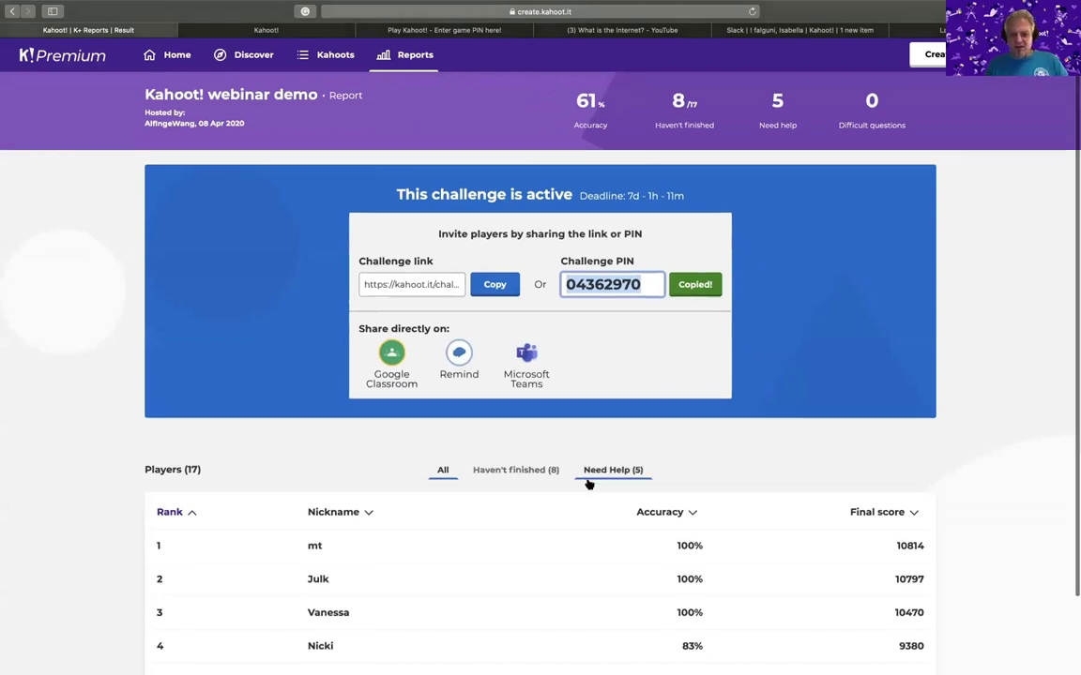
scroll(587, 482, "down", 2)
left_click(536, 634)
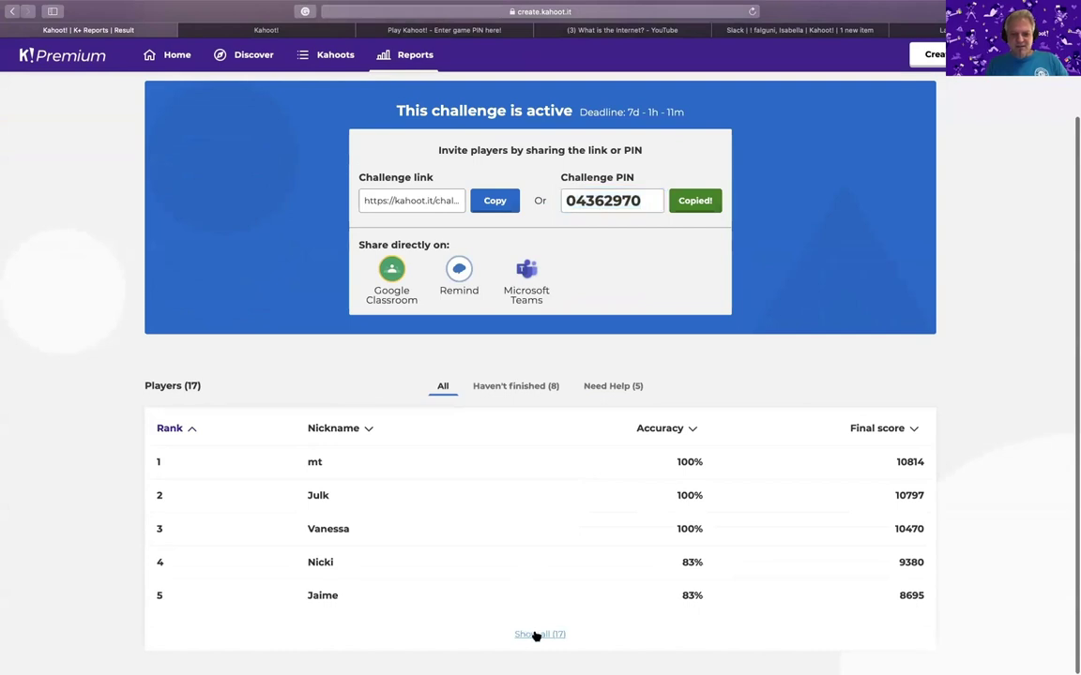
scroll(535, 636, "down", 5)
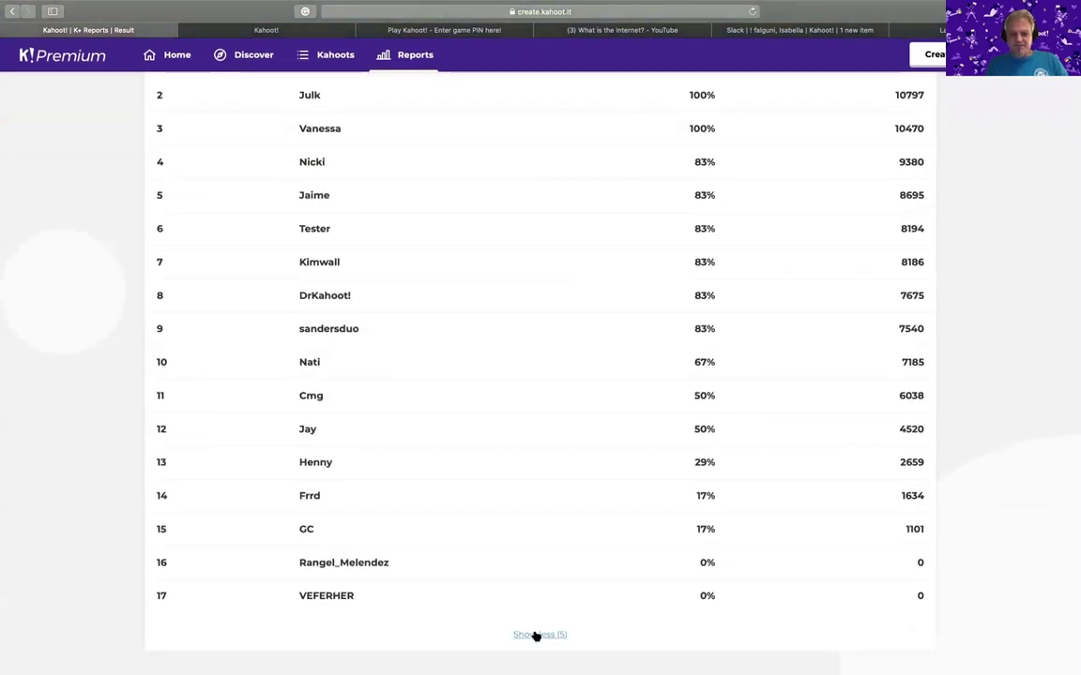
scroll(536, 636, "up", 10)
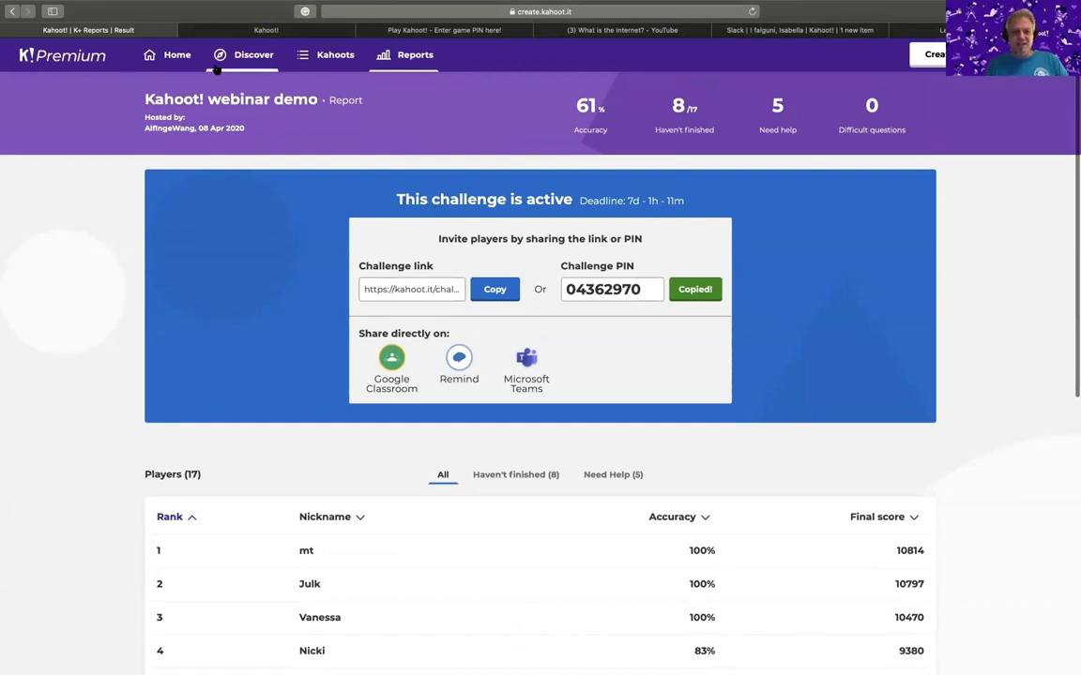
- Locate "Kahoot! webinar demo" in the English folder inside Demo in the kahoot library and open its challenge info
left_click(323, 57)
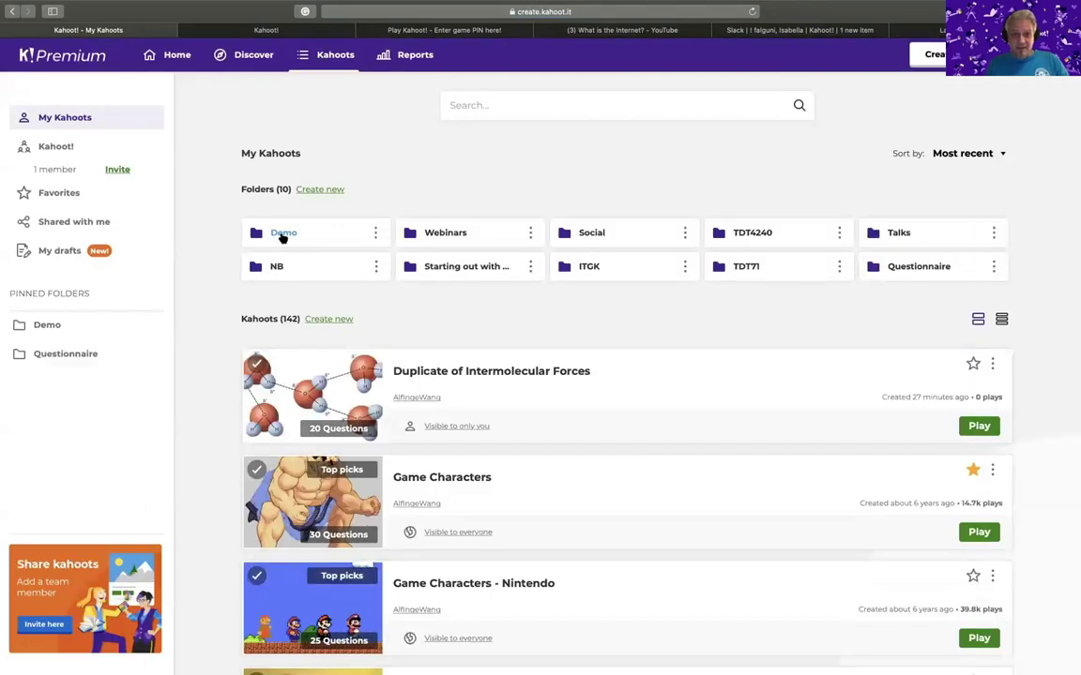
left_click(284, 233)
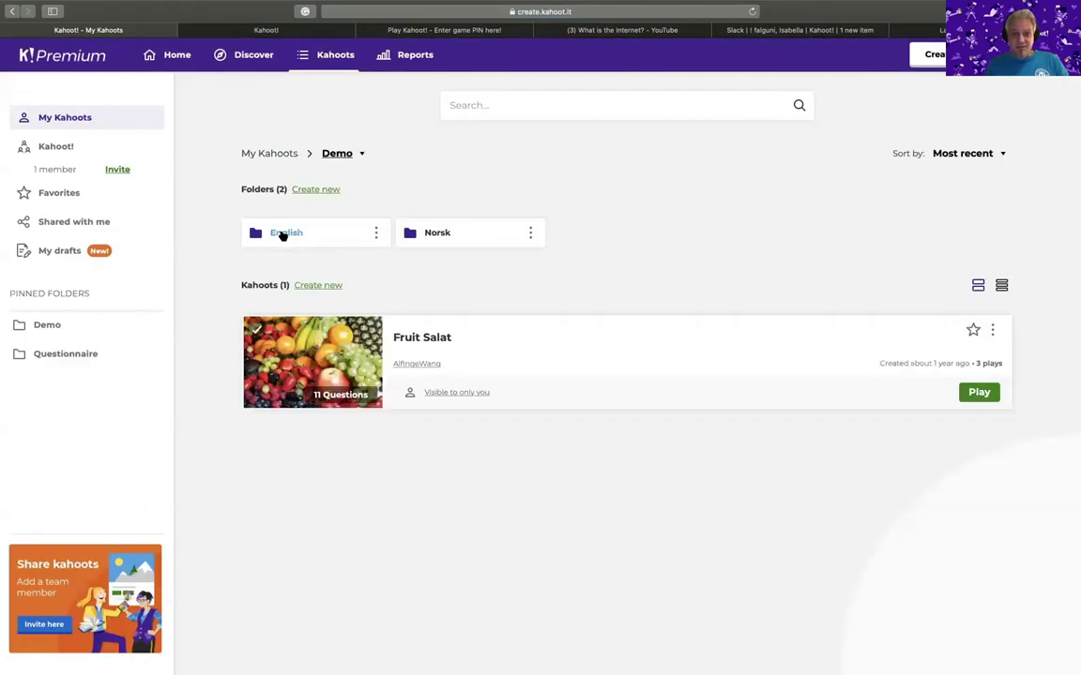
left_click(289, 235)
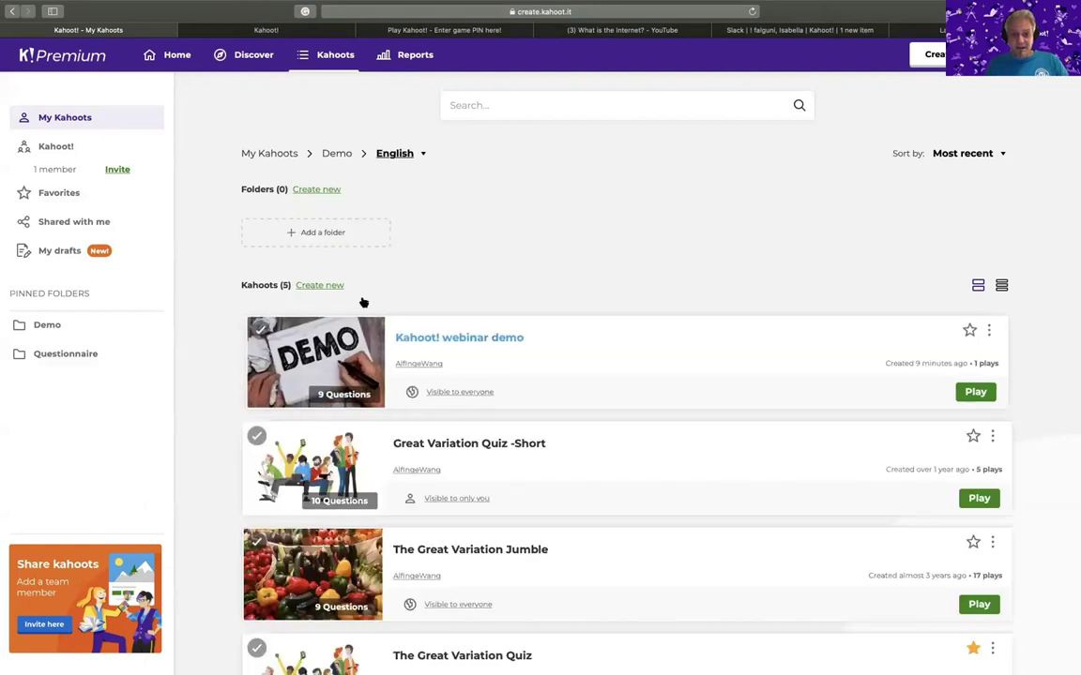
left_click(455, 339)
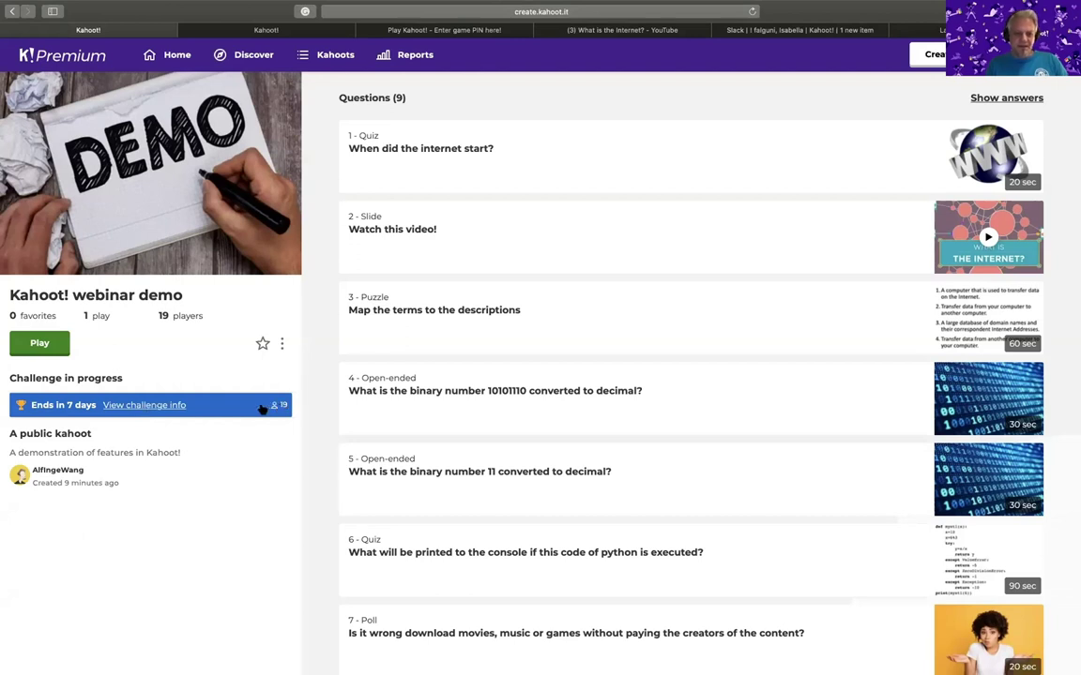
left_click(153, 405)
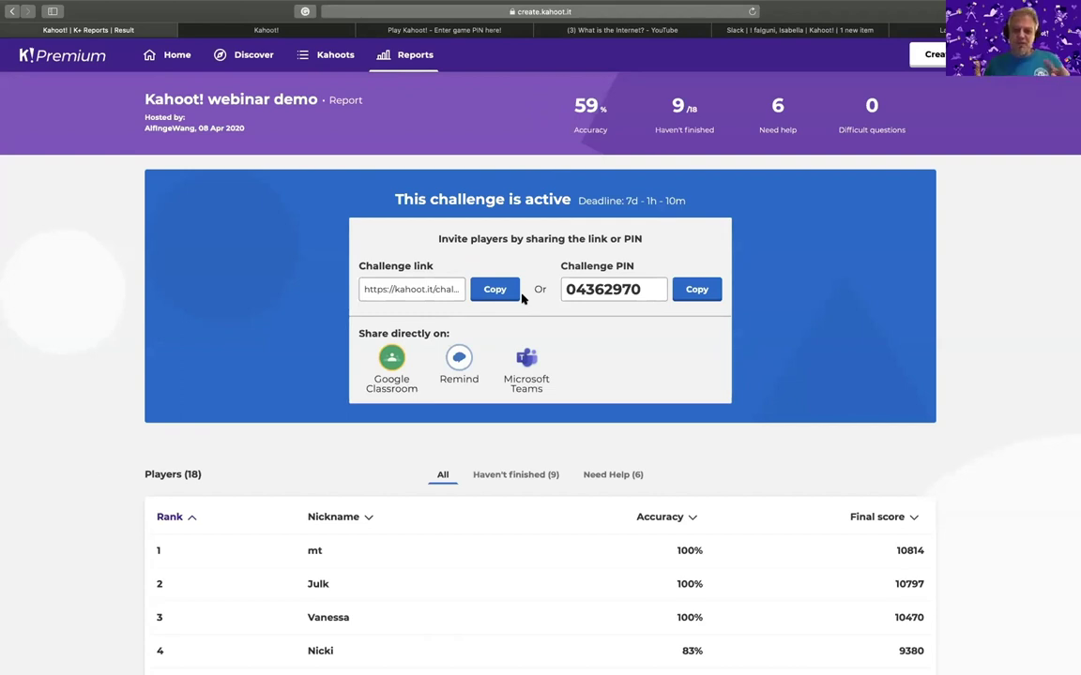
- Open the "TDT4240 - Chapter 19 Architecture, Implementation and Testing" report and show only the players who haven't finished
left_click(397, 57)
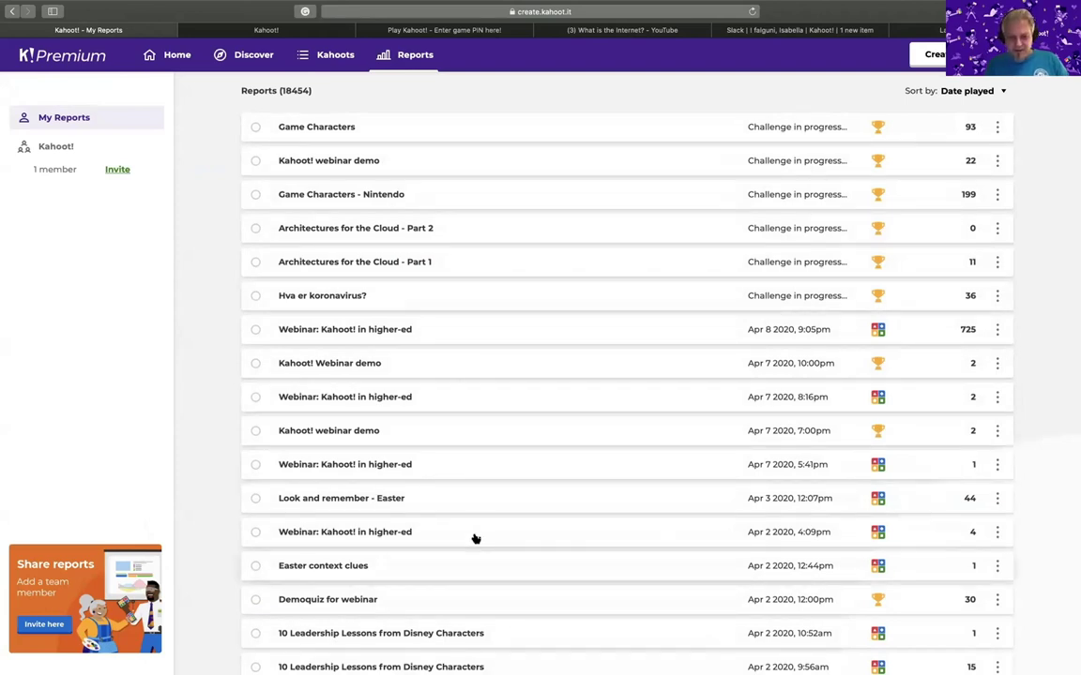
scroll(476, 540, "down", 3)
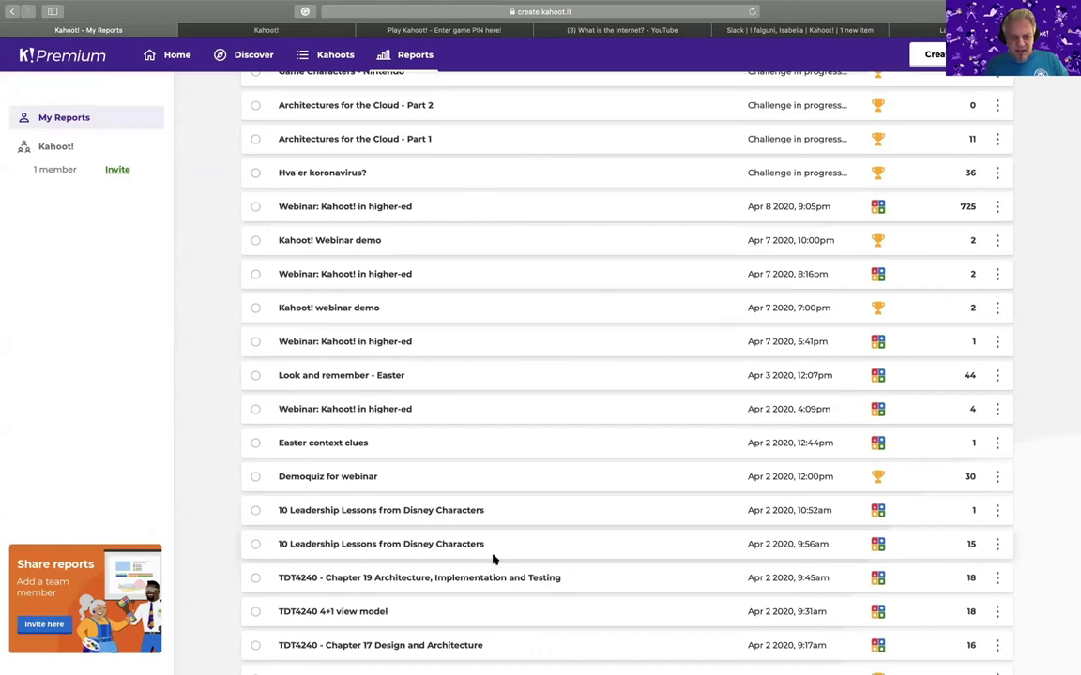
left_click(454, 578)
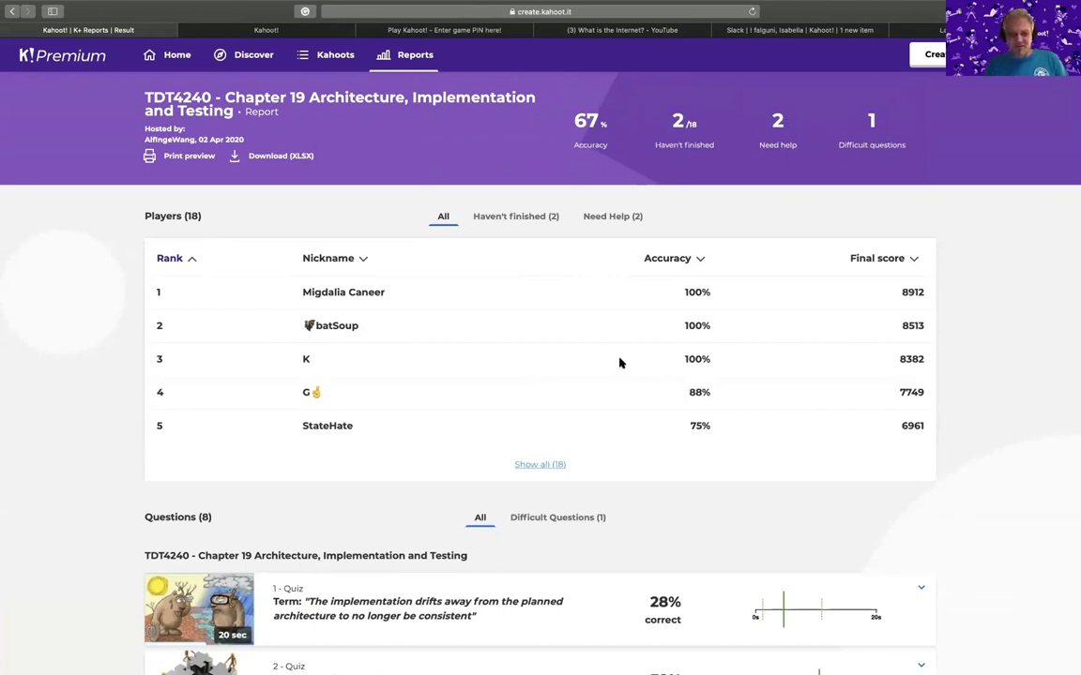
scroll(617, 359, "down", 2)
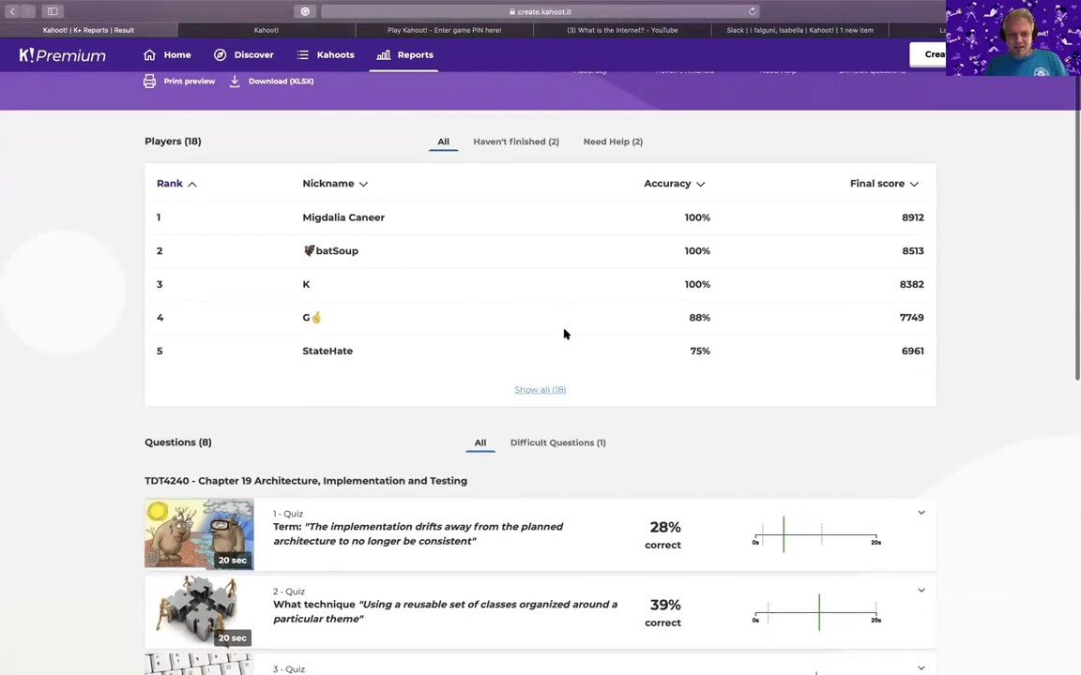
left_click(531, 143)
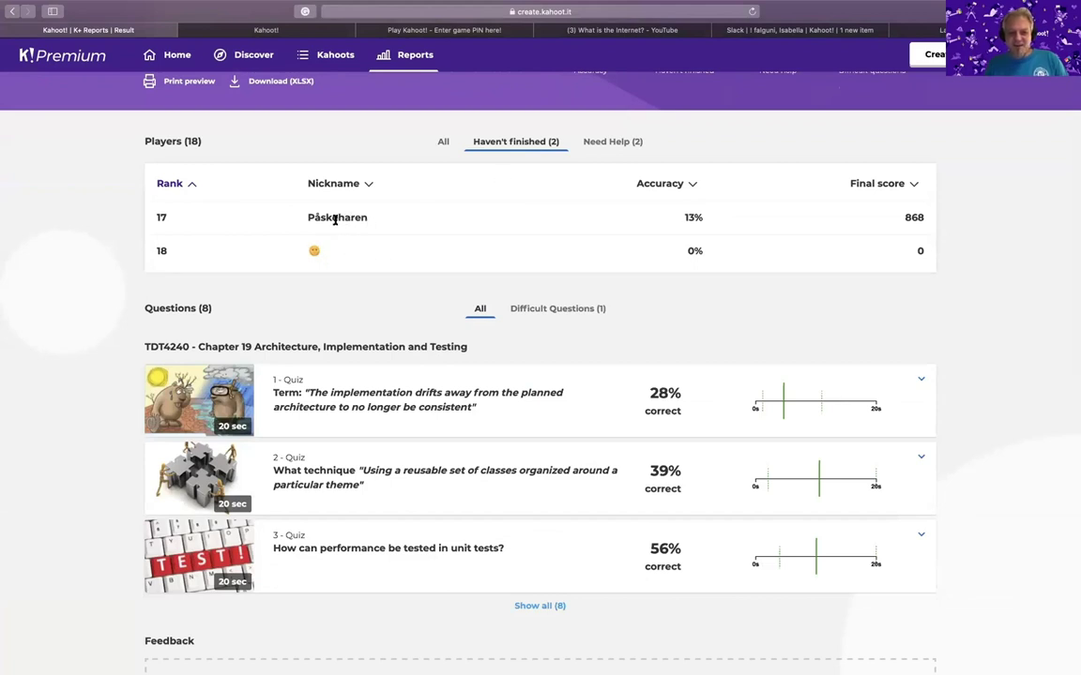
- Examine the report's question results, including the answer times of question 1, and expand the list to all questions
scroll(422, 277, "down", 3)
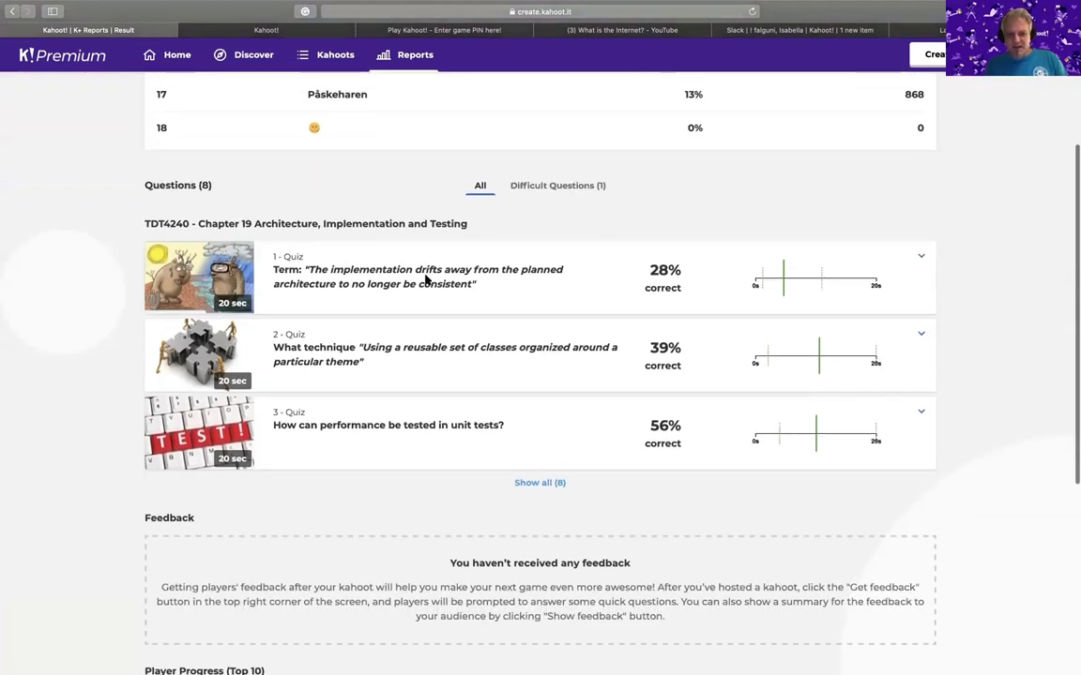
scroll(425, 279, "down", 2)
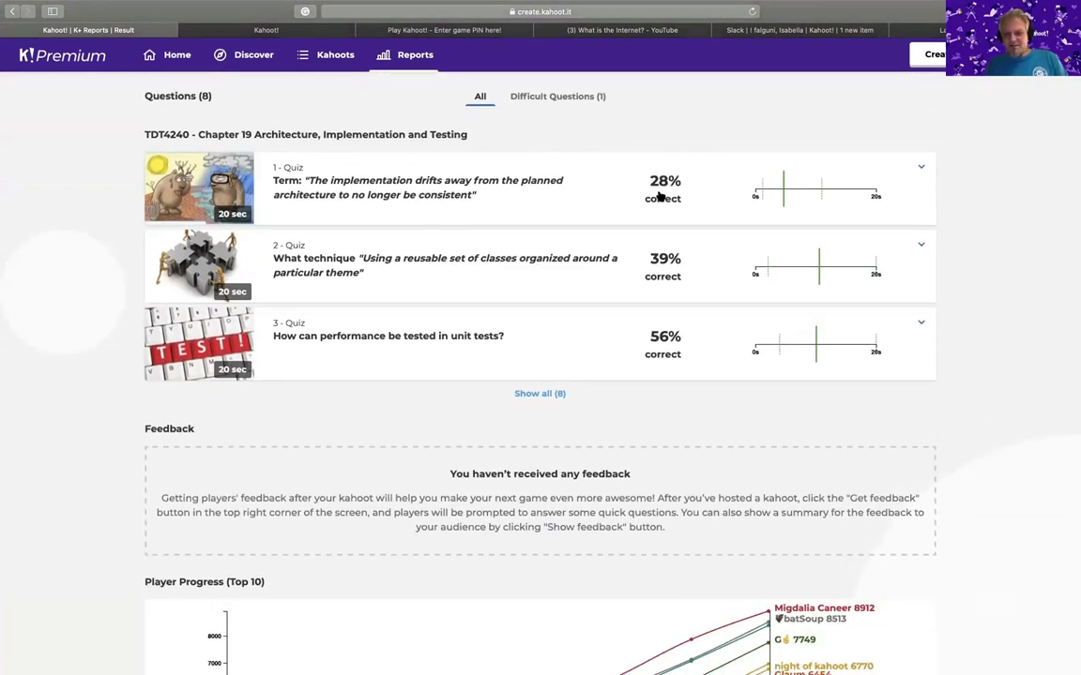
mouse_move(784, 208)
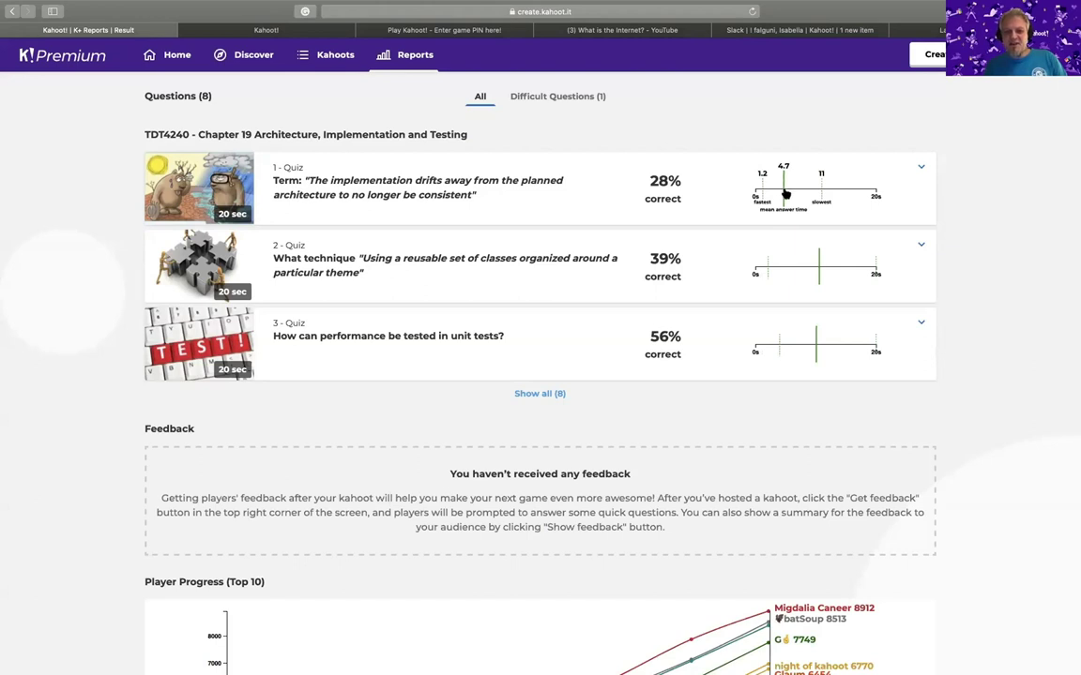
left_click(549, 395)
scroll(573, 436, "down", 5)
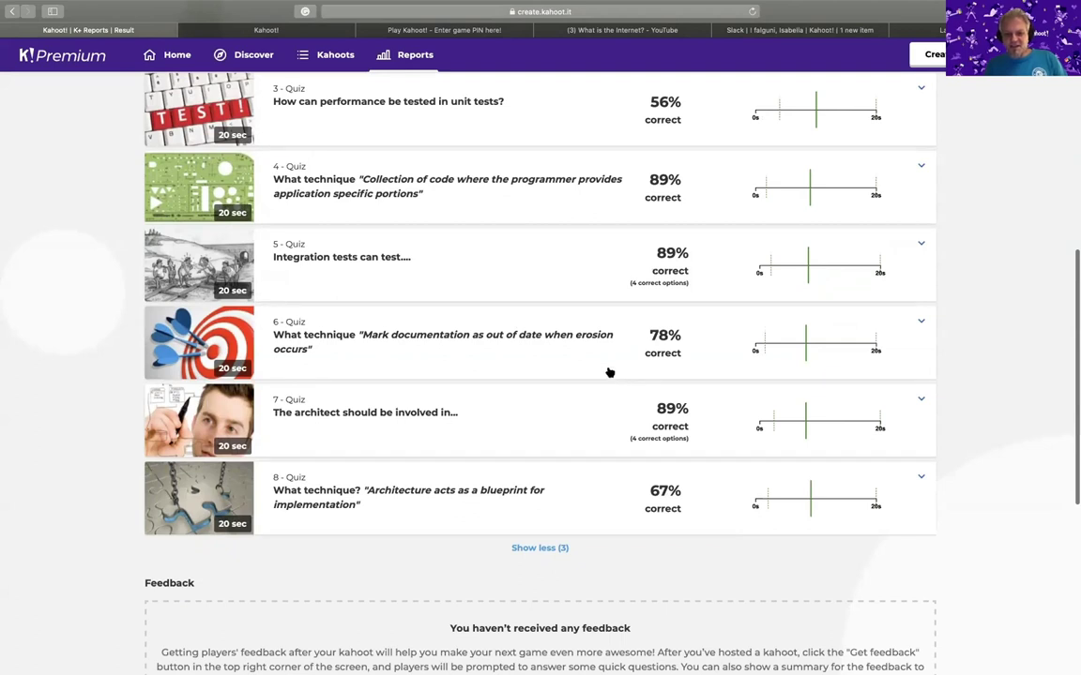
scroll(559, 188, "up", 5)
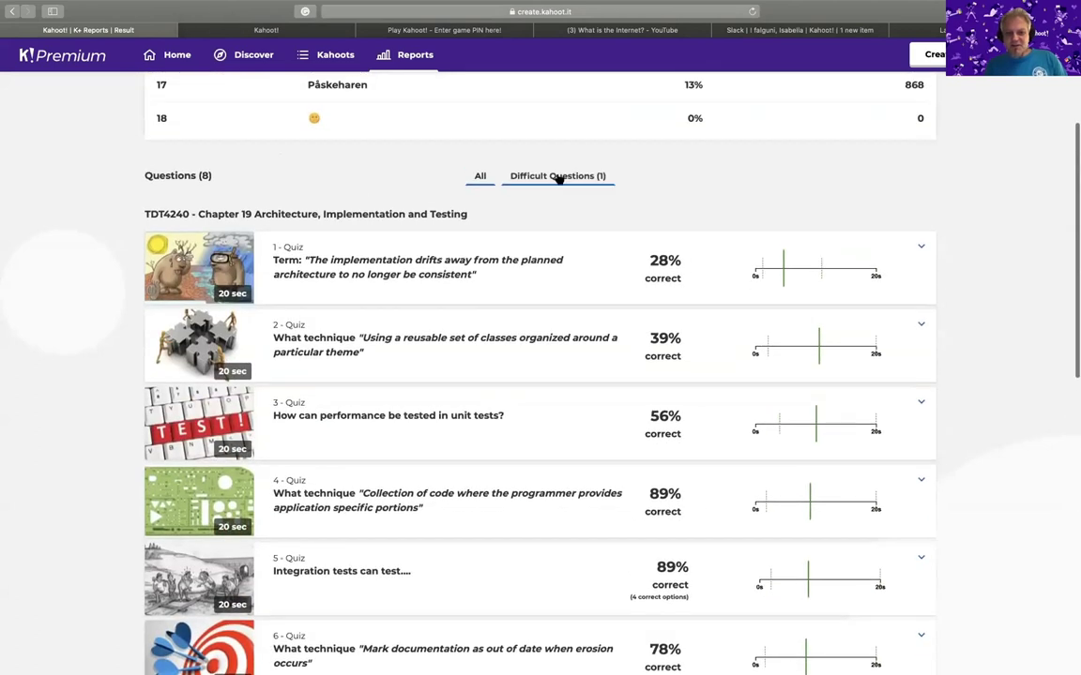
- Show only the difficult questions and view the top 10 player progress chart
left_click(558, 176)
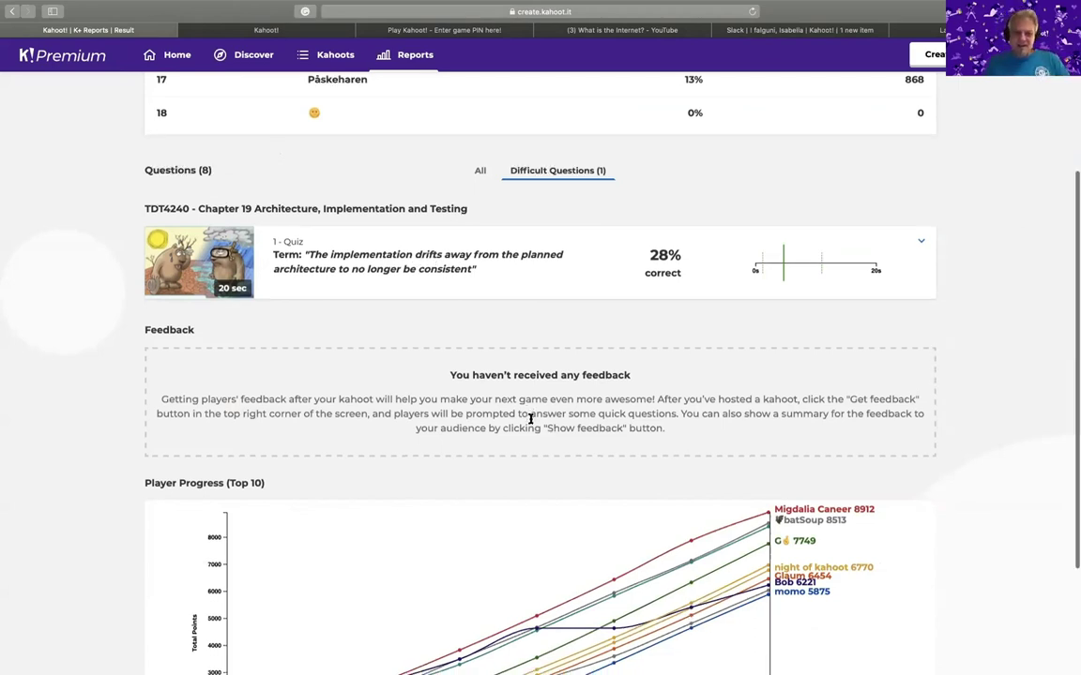
scroll(529, 419, "down", 3)
scroll(584, 419, "down", 1)
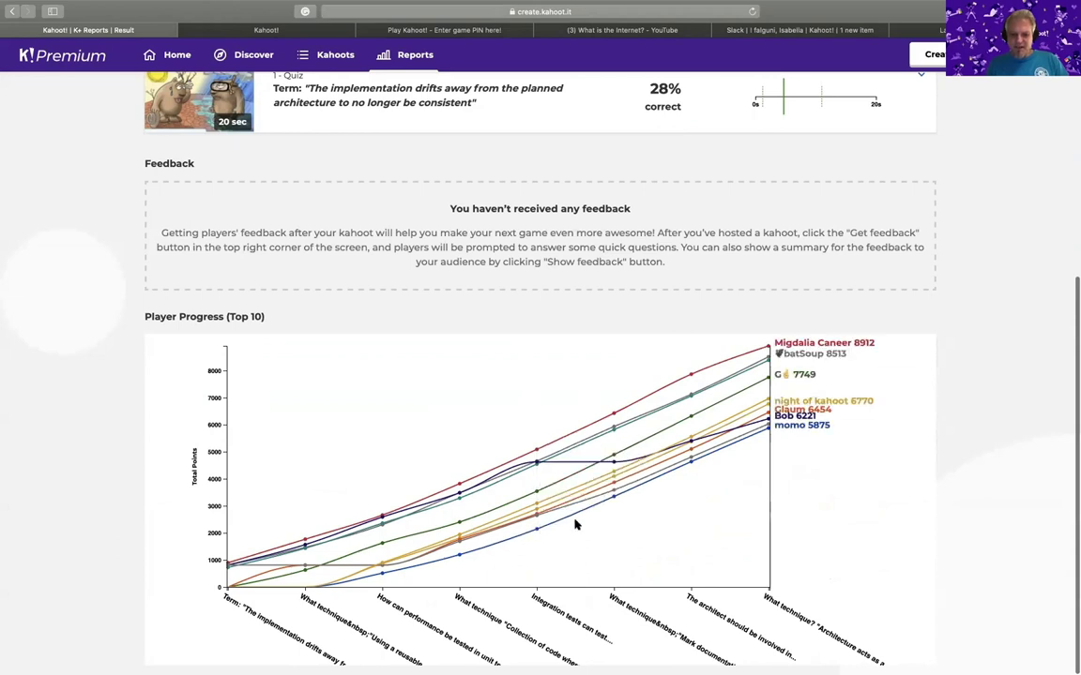
scroll(519, 503, "up", 8)
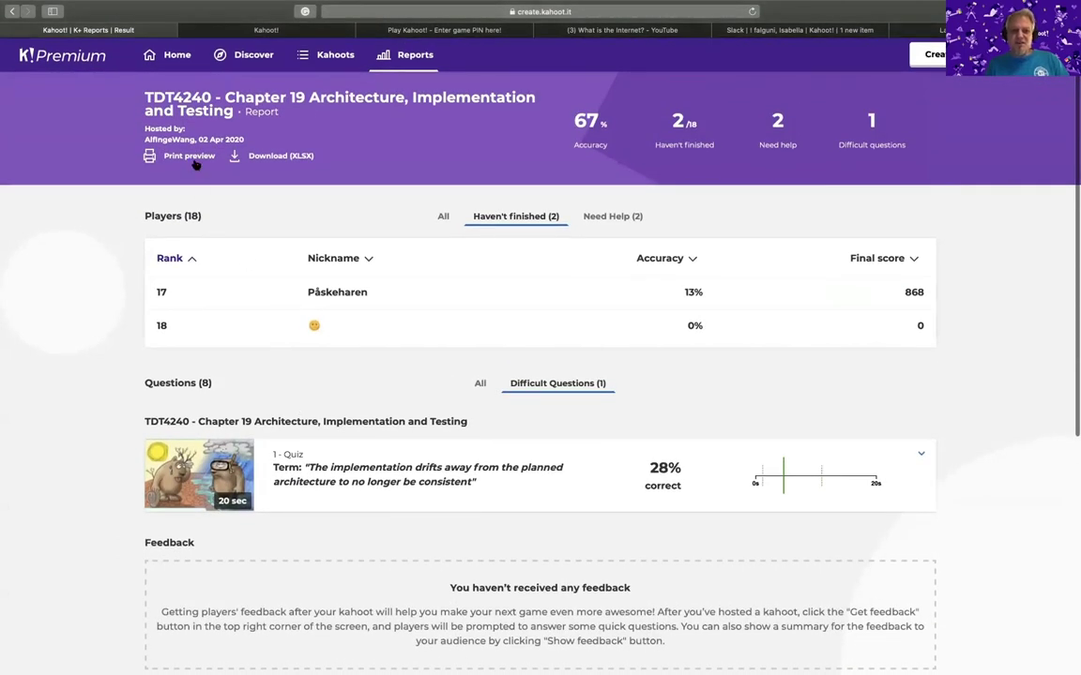
- View the report's print preview with all players listed and return to the regular report page
left_click(198, 160)
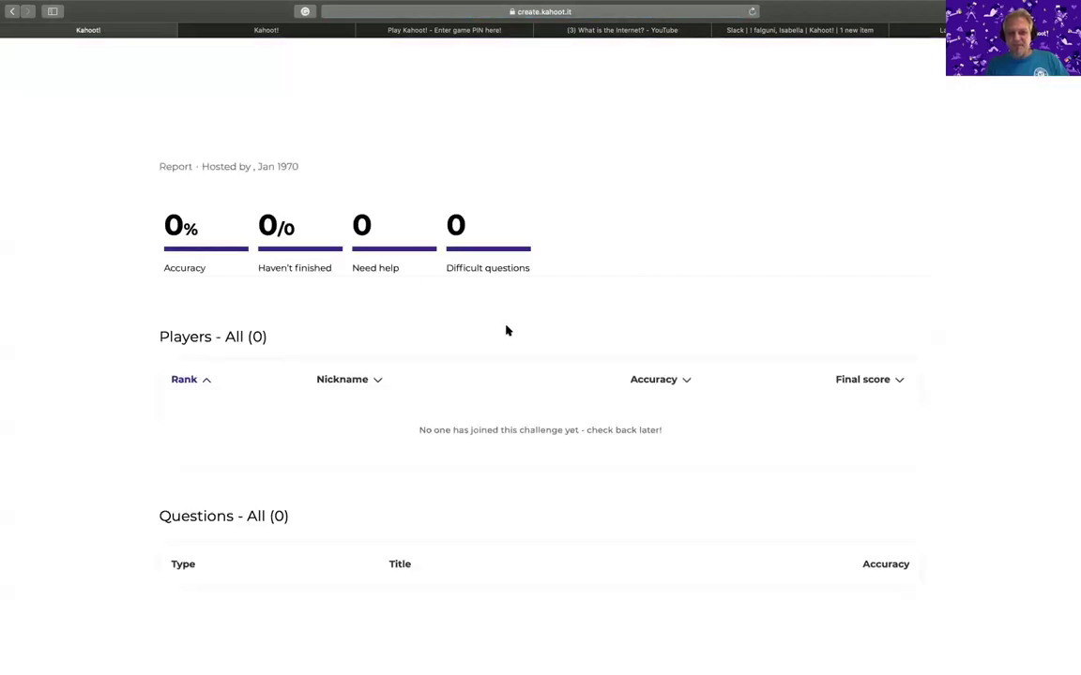
scroll(506, 331, "down", 8)
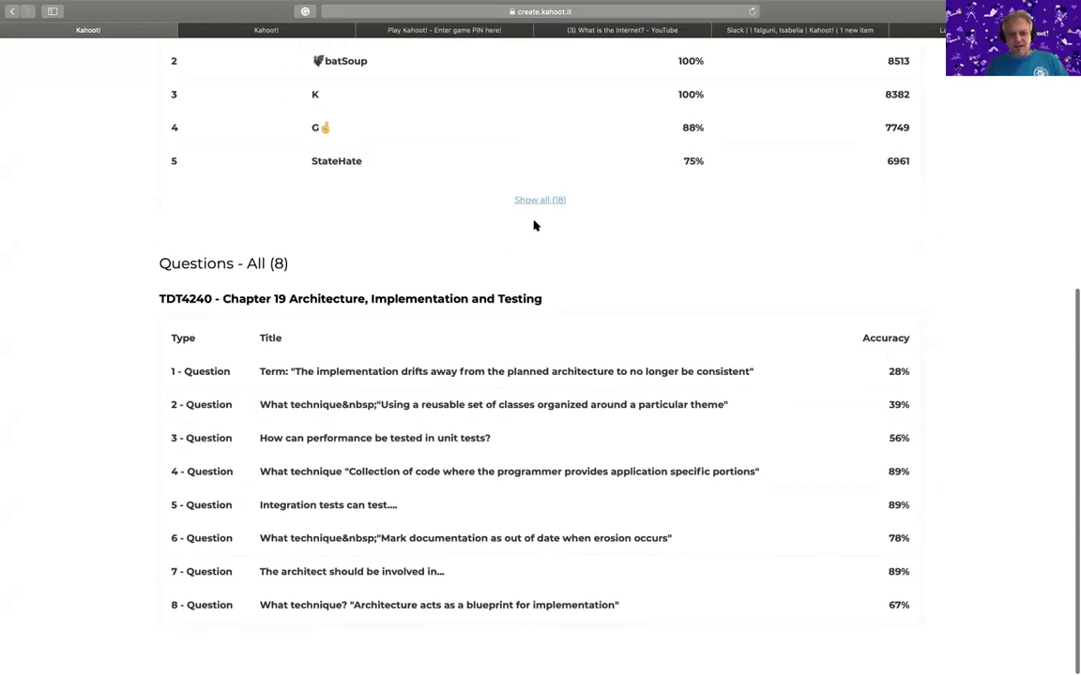
left_click(543, 200)
scroll(574, 414, "down", 10)
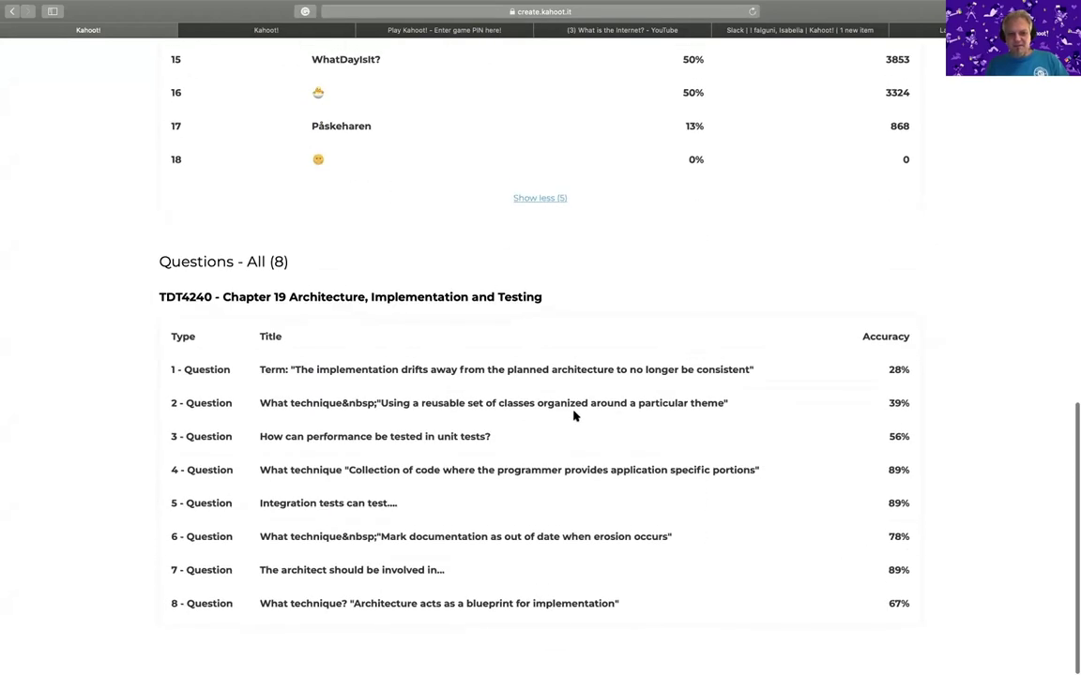
scroll(574, 415, "up", 15)
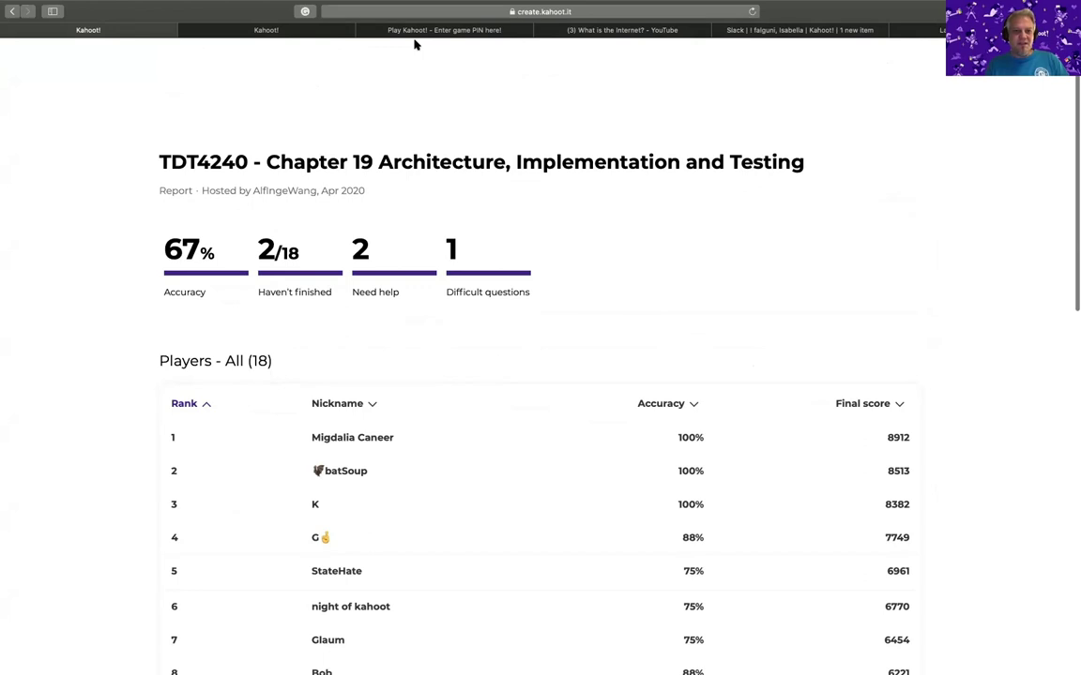
mouse_move(144, 6)
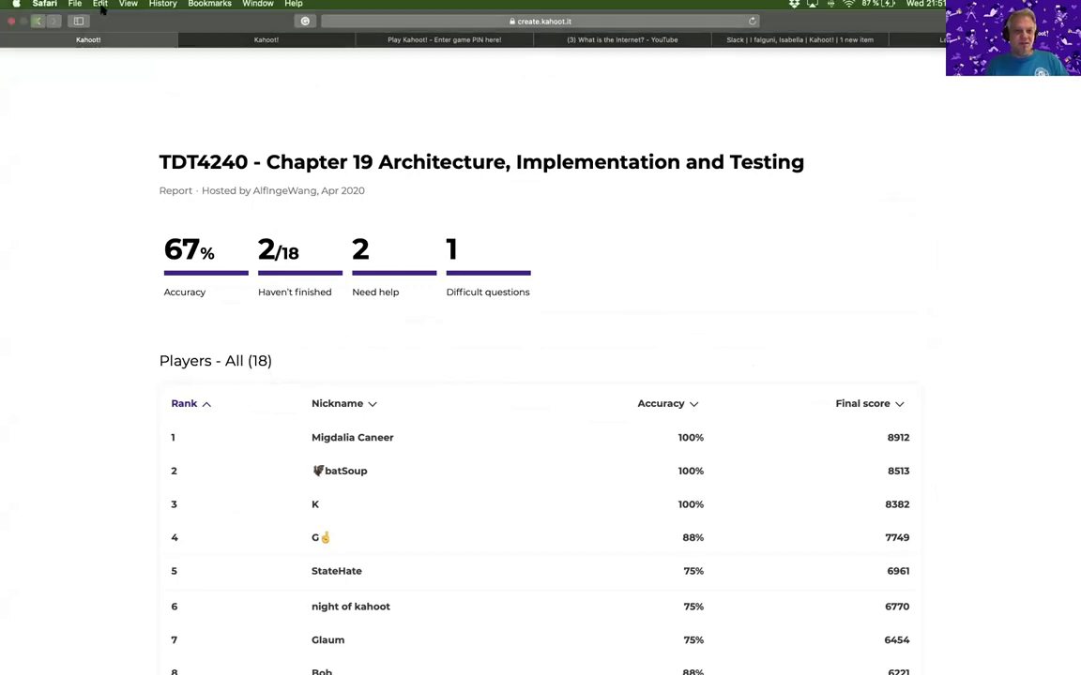
left_click(56, 28)
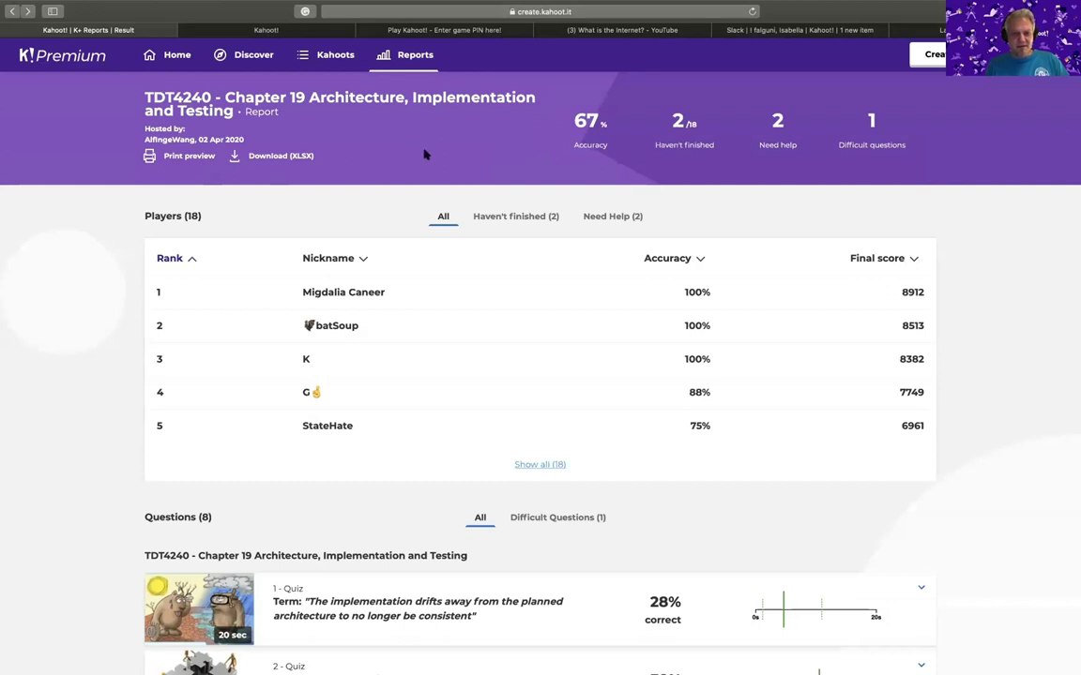
- Request the XLSX download of the report and cancel it at the browser's download permission prompt
left_click(270, 169)
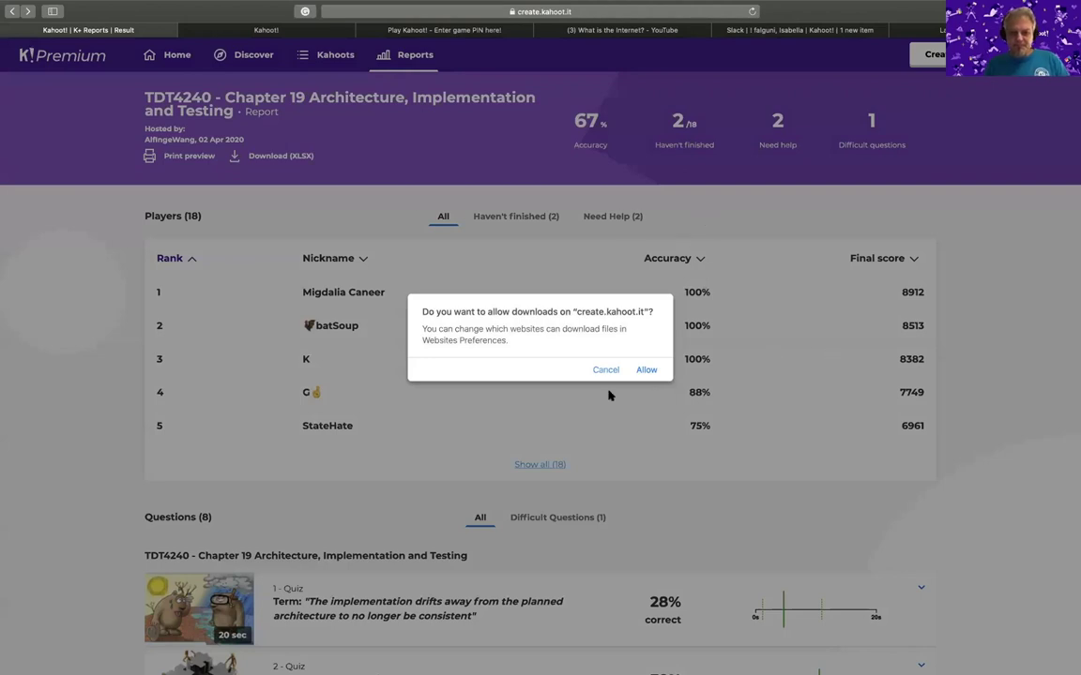
left_click(604, 371)
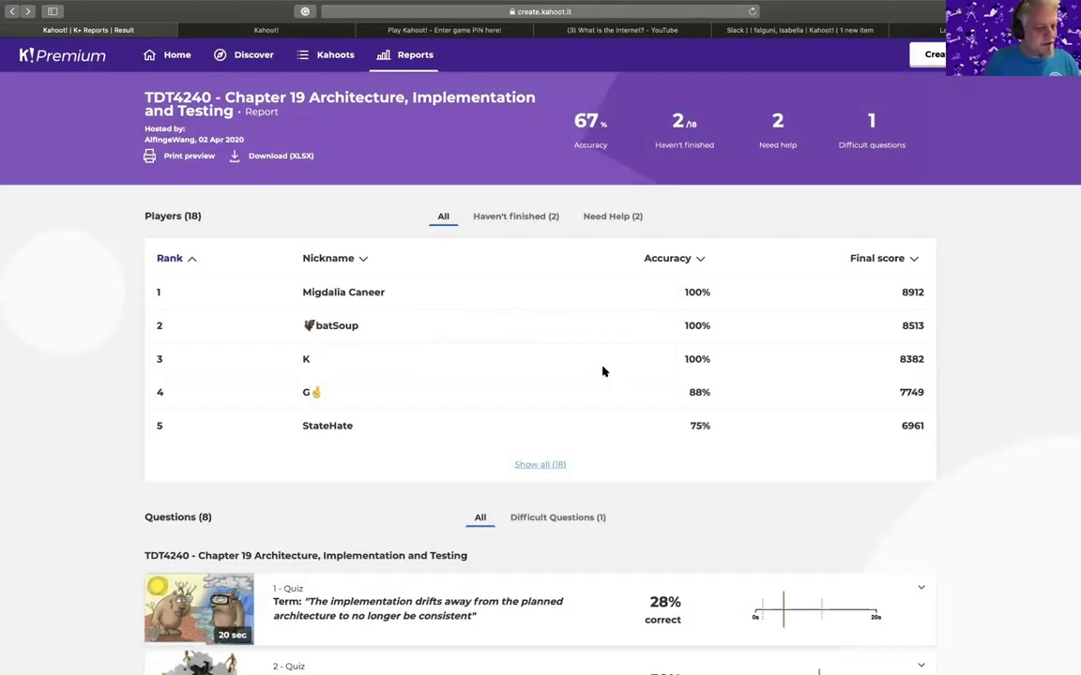